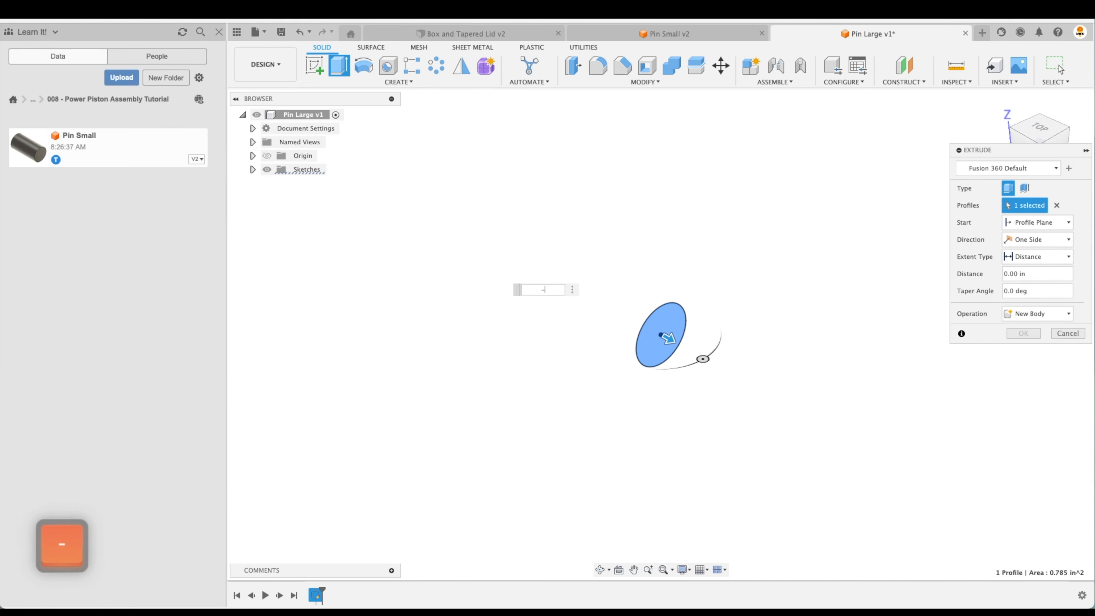
pyautogui.press('Return')
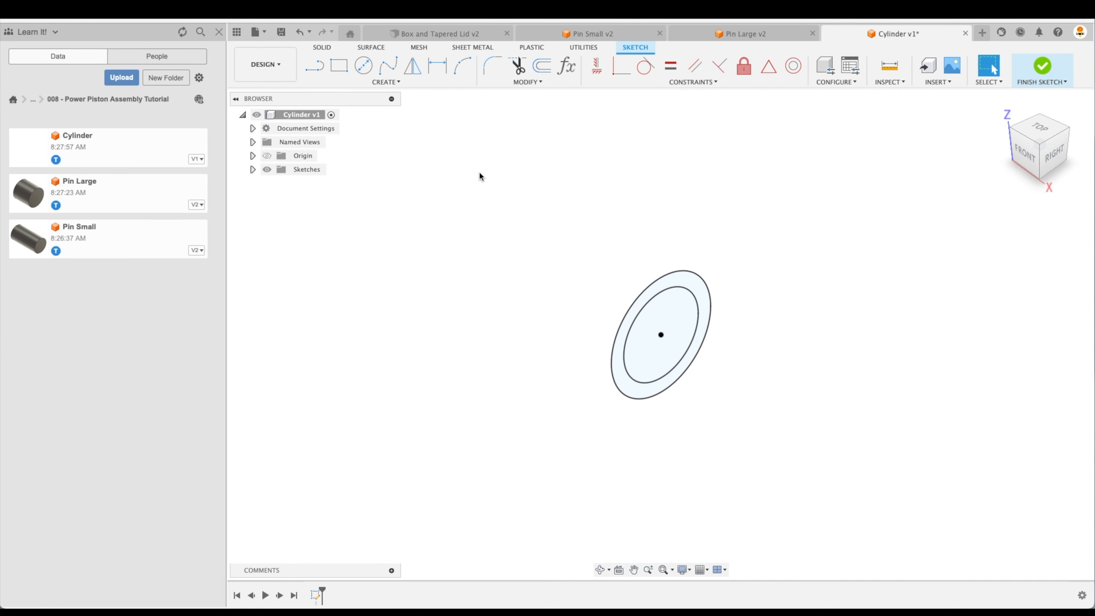
pyautogui.press('e')
pyautogui.click(703, 318)
pyautogui.moveTo(705, 319); pyautogui.dragTo(534, 259)
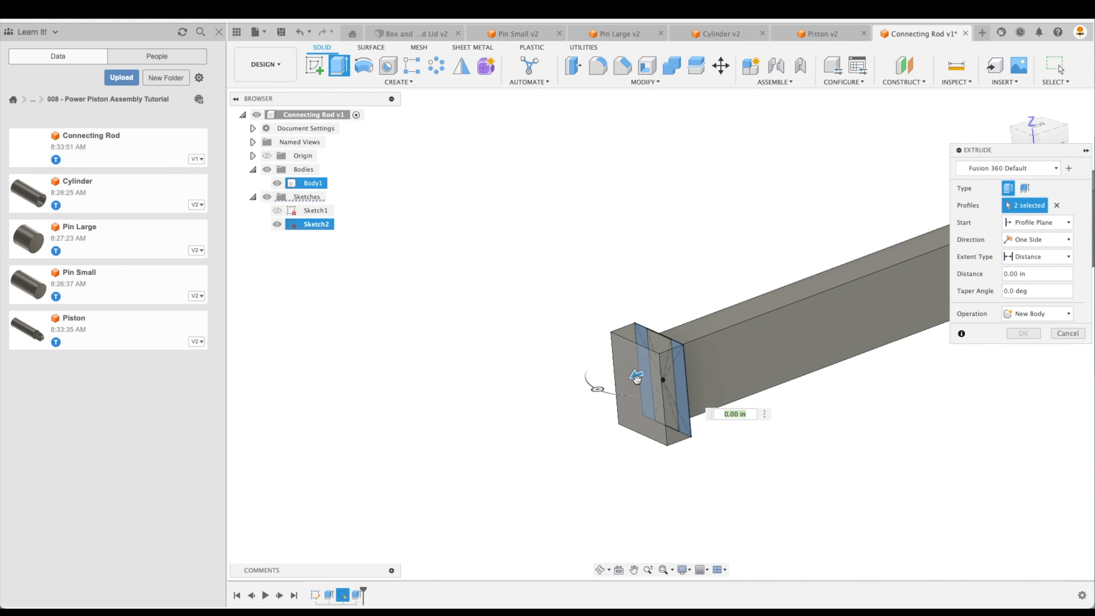
pyautogui.write('2')
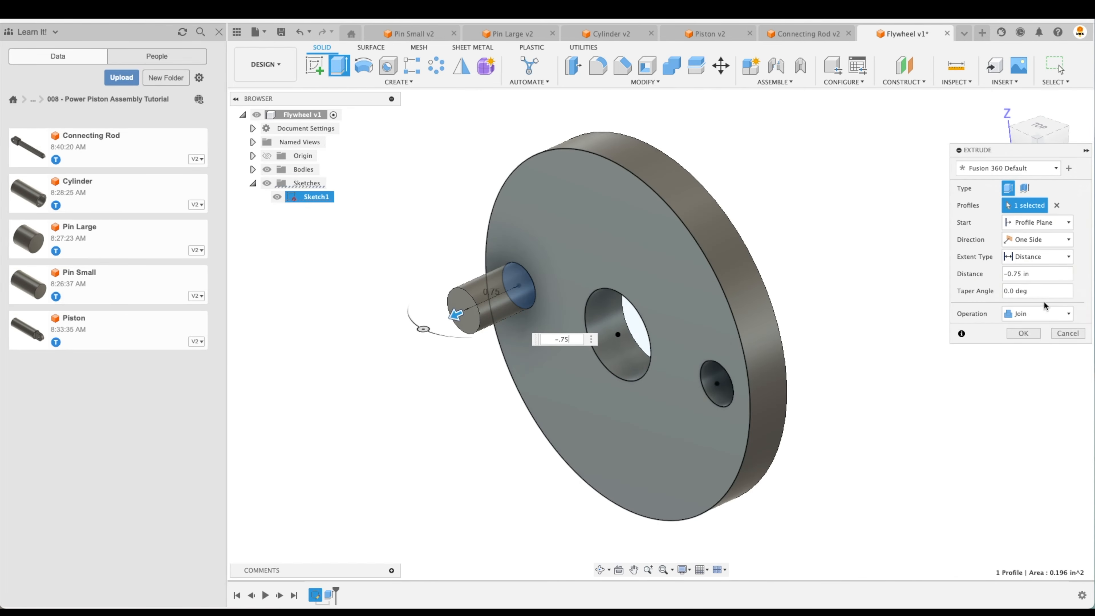
pyautogui.click(1034, 290)
pyautogui.write('10')
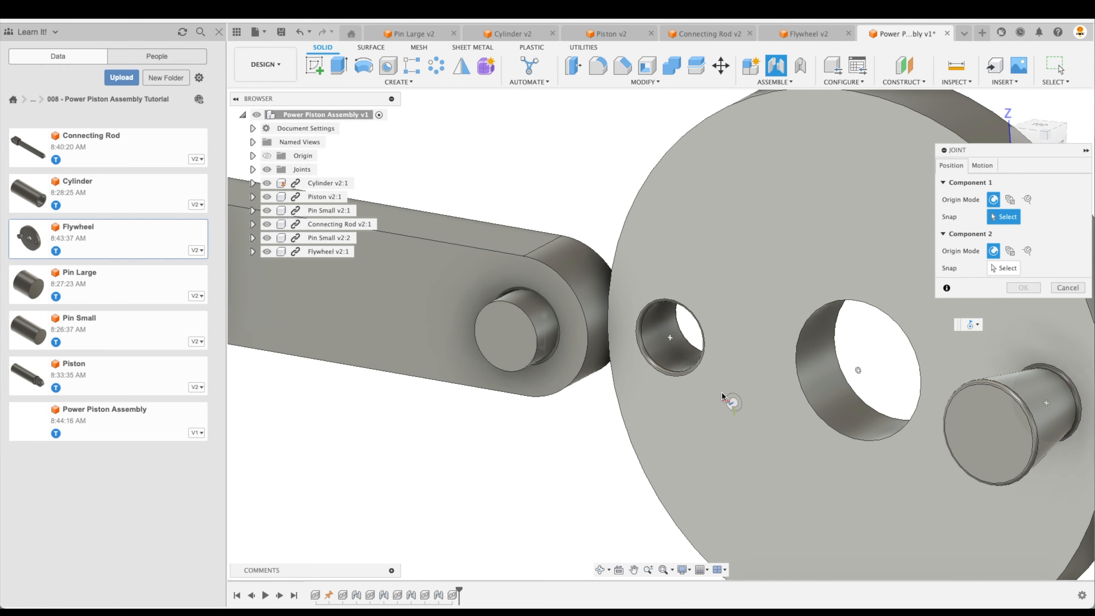
pyautogui.click(668, 338)
pyautogui.click(506, 343)
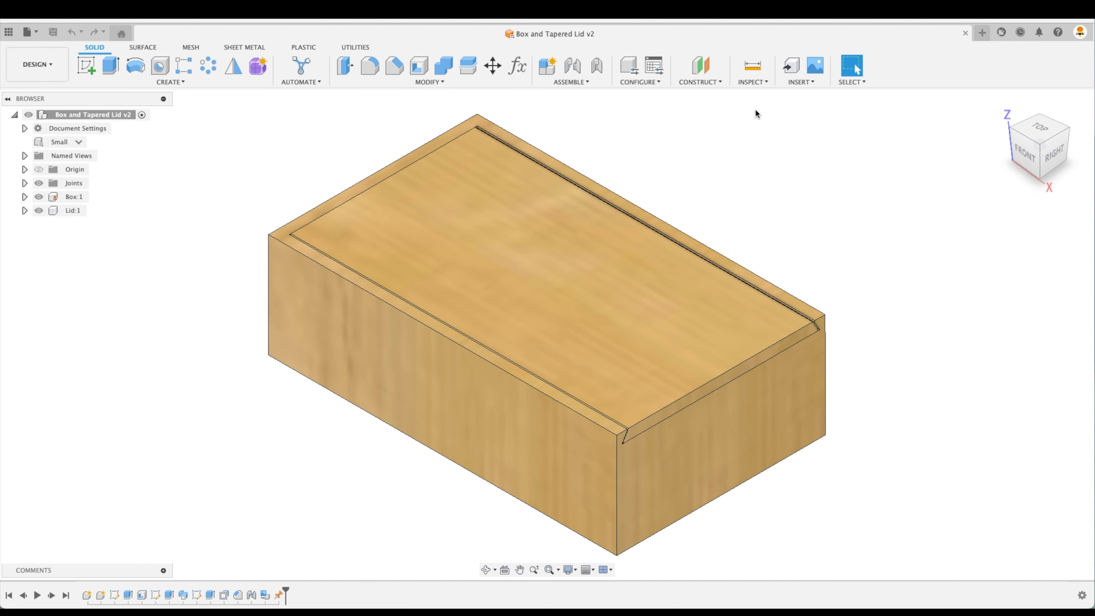
# Step: Create a new design and save it as "Pin Small" in the "008 - Power Piston Assembly Tutorial" folder
pyautogui.click(981, 33)
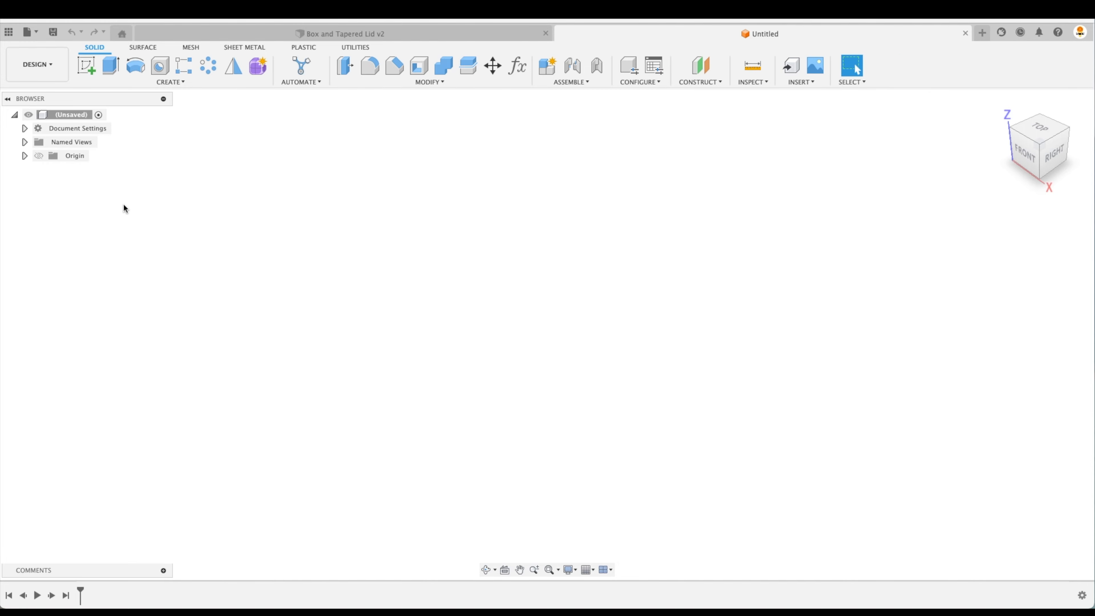
pyautogui.click(8, 32)
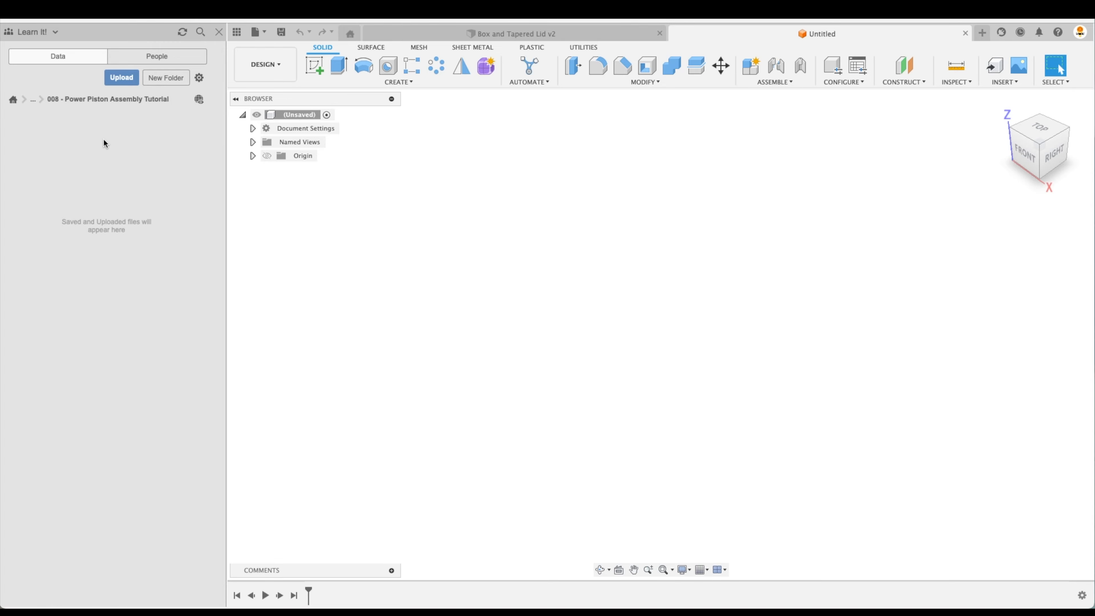
pyautogui.click(218, 32)
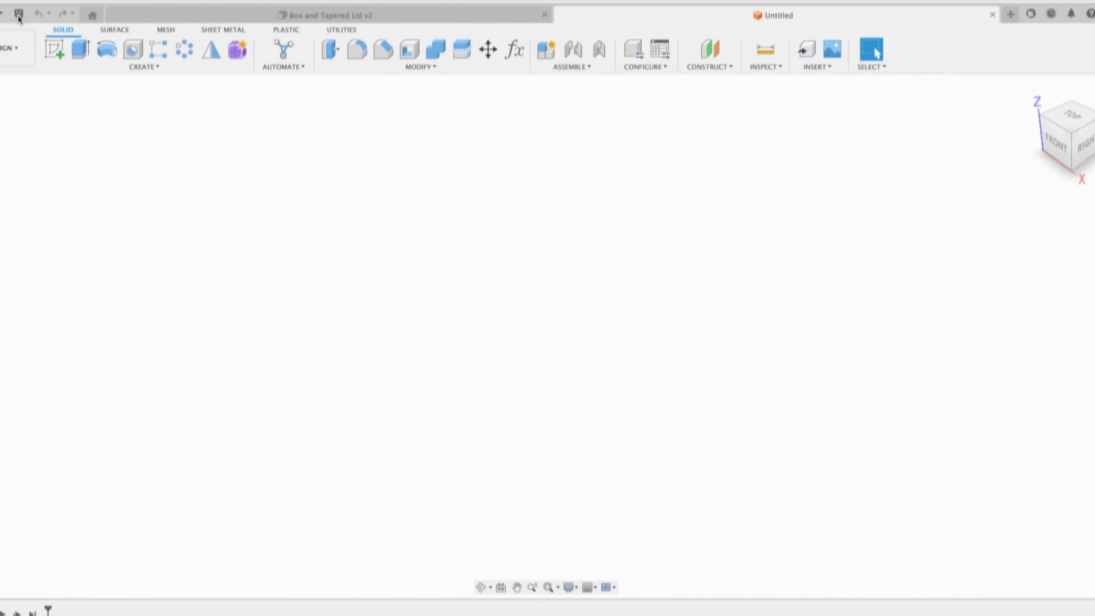
pyautogui.click(18, 14)
pyautogui.write('Pin')
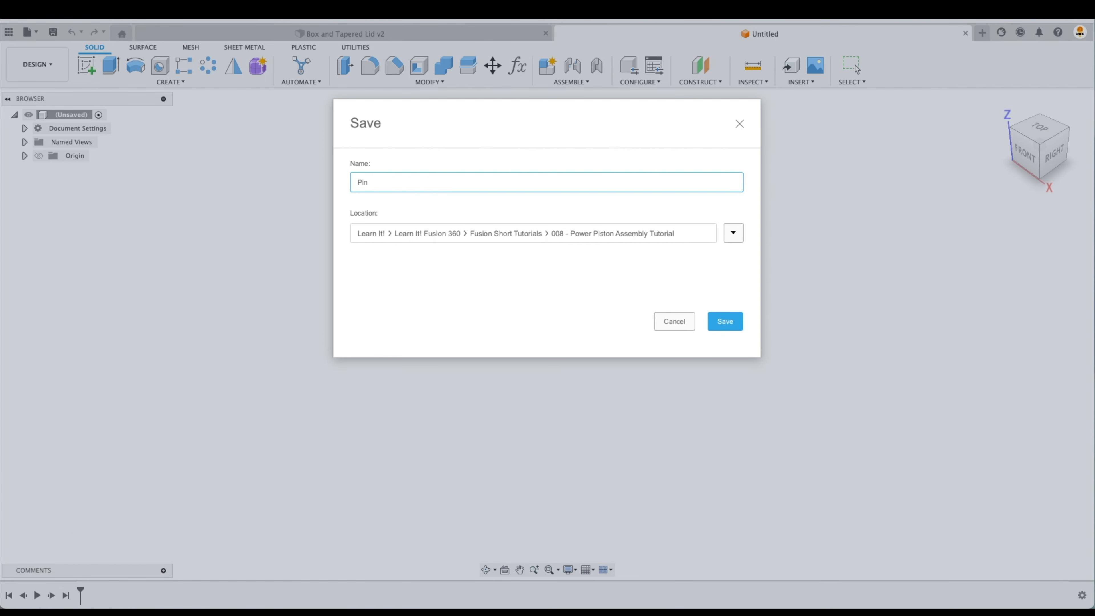
pyautogui.write(' Small')
pyautogui.press('Return')
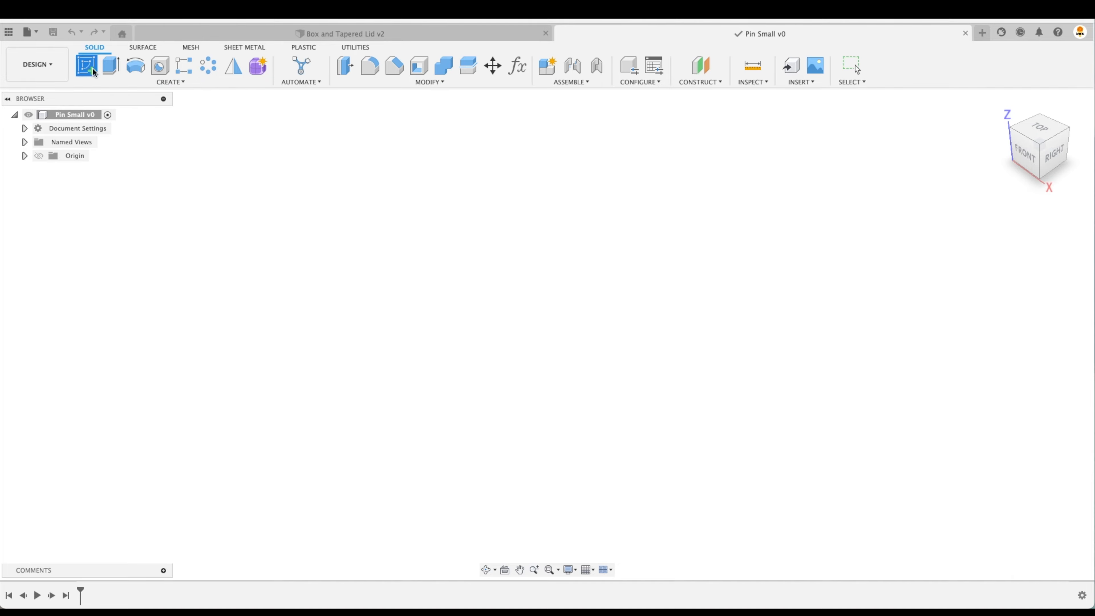
# Step: Sketch a 0.5 in diameter circle centred on the origin on the right plane, and finish the sketch
pyautogui.click(94, 72)
pyautogui.click(569, 296)
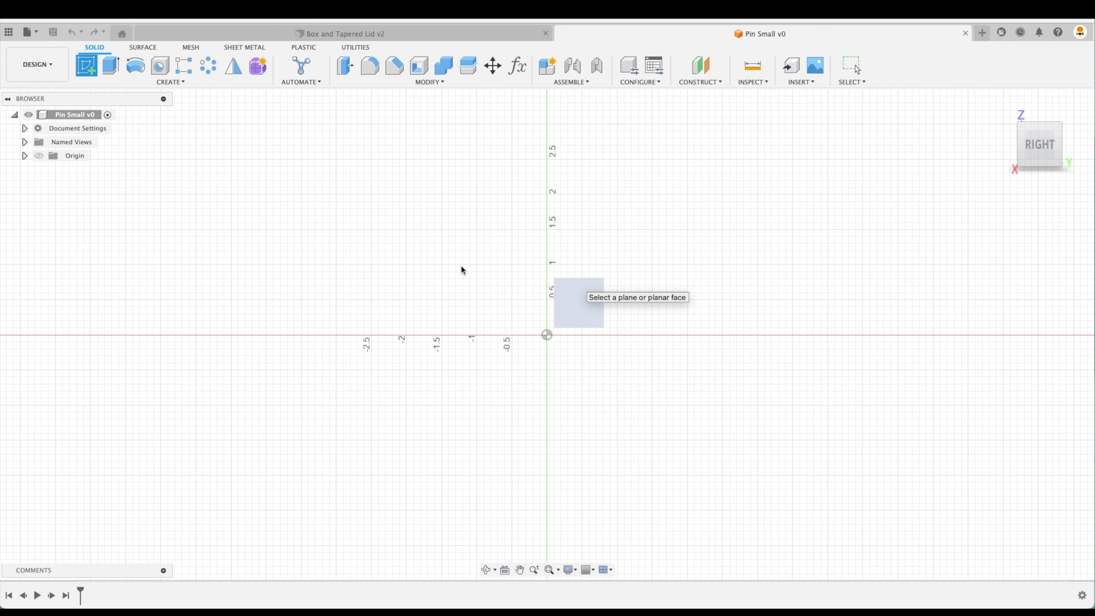
pyautogui.click(136, 65)
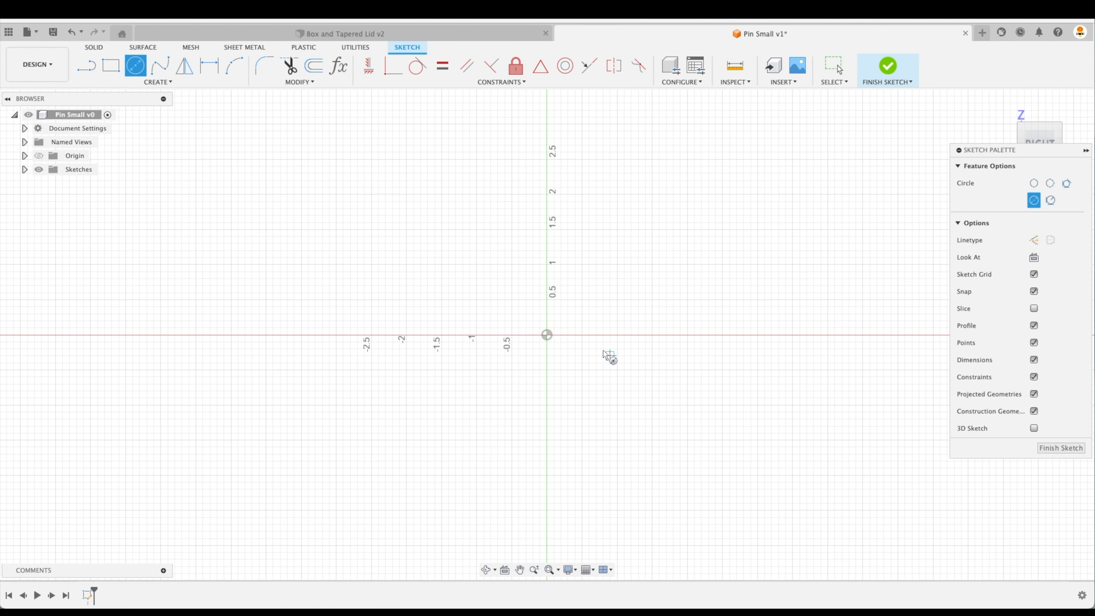
pyautogui.click(546, 334)
pyautogui.press('Return')
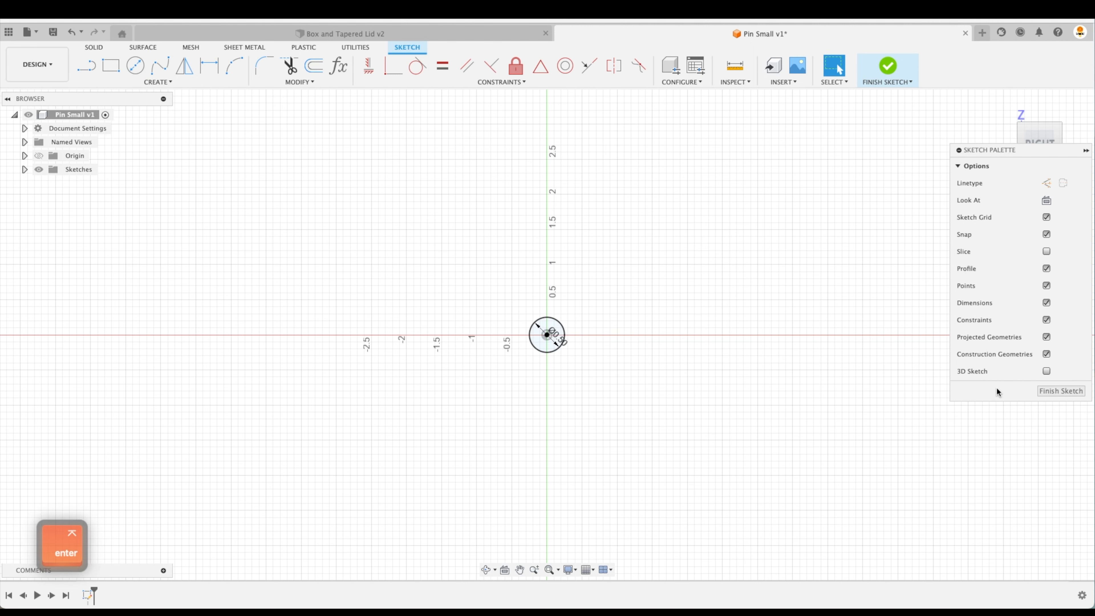
pyautogui.click(1073, 390)
# Step: Extrude the 0.5 in circle by -1 in as a new body and save the small pin design
pyautogui.click(111, 66)
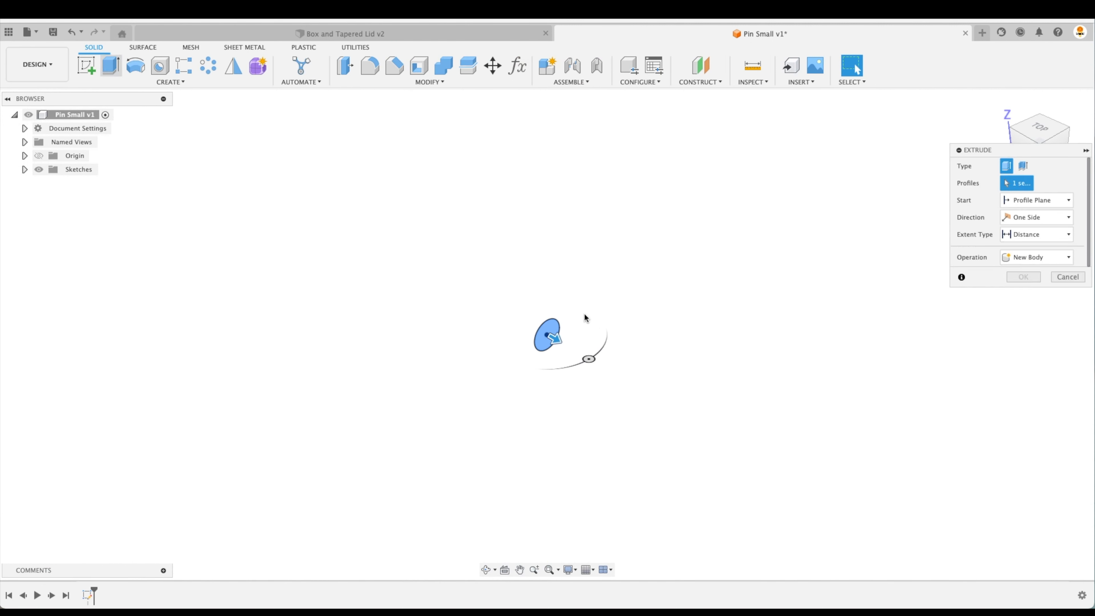
pyautogui.moveTo(557, 338); pyautogui.dragTo(501, 324)
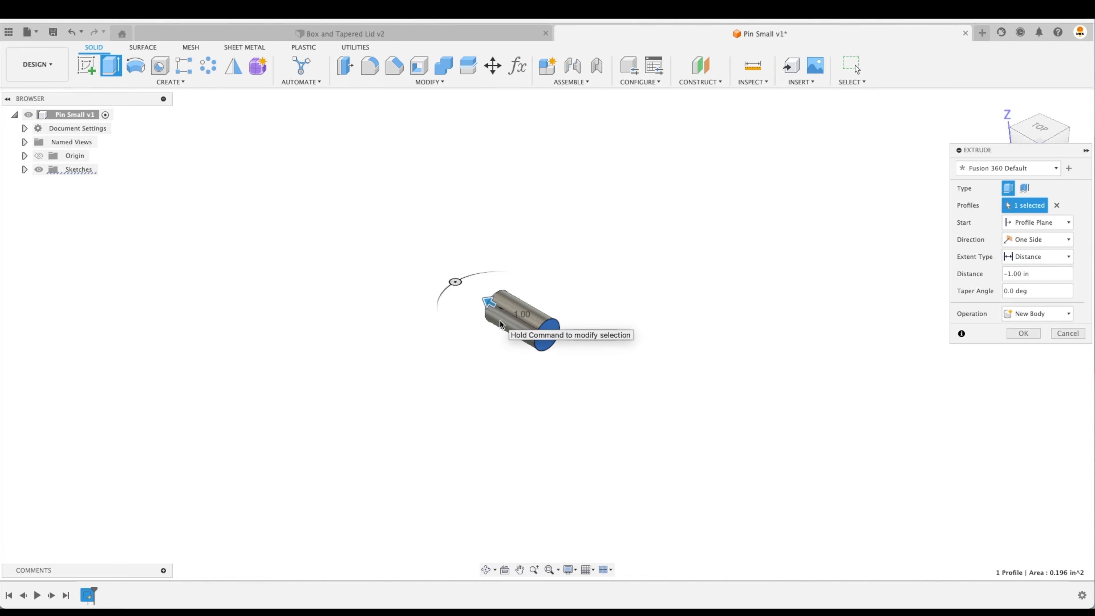
pyautogui.press('Return')
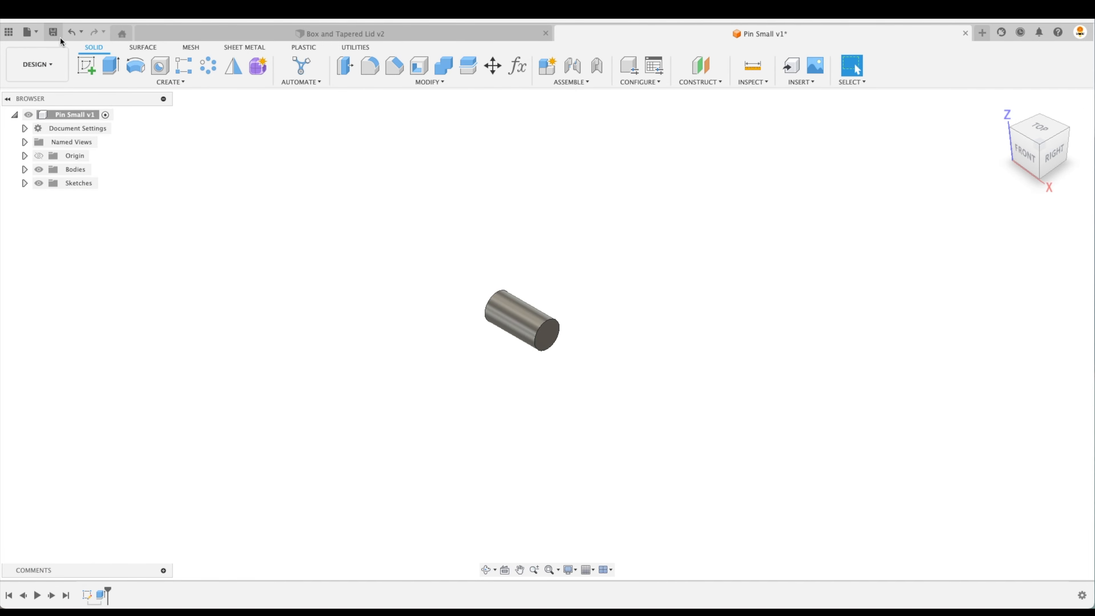
pyautogui.click(55, 35)
pyautogui.click(550, 328)
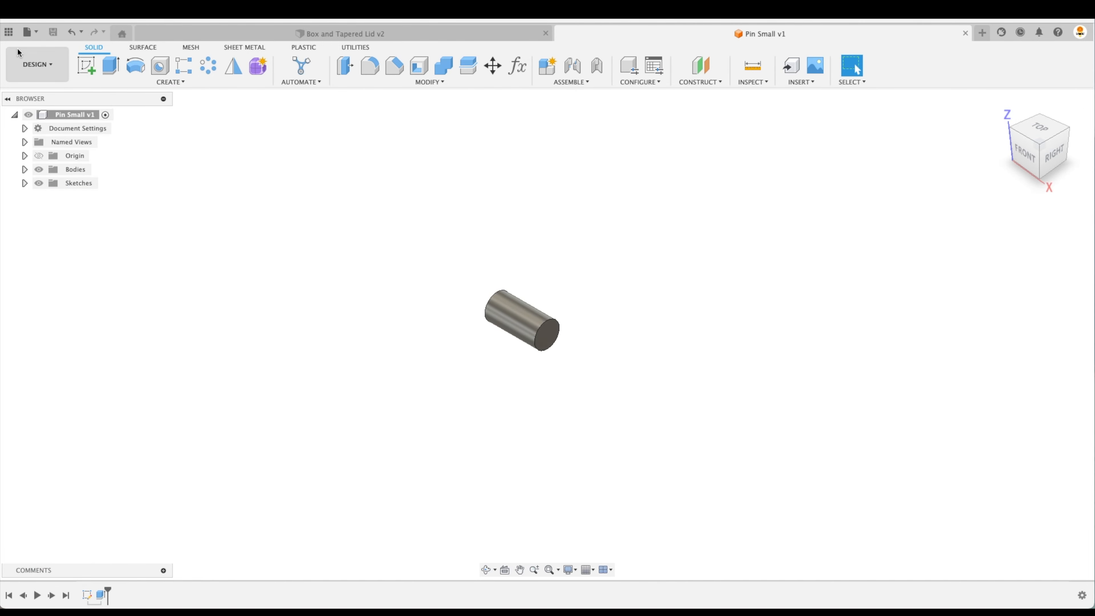
# Step: Show the project's file list, then create a new design and save it as "Pin Large"
pyautogui.click(9, 32)
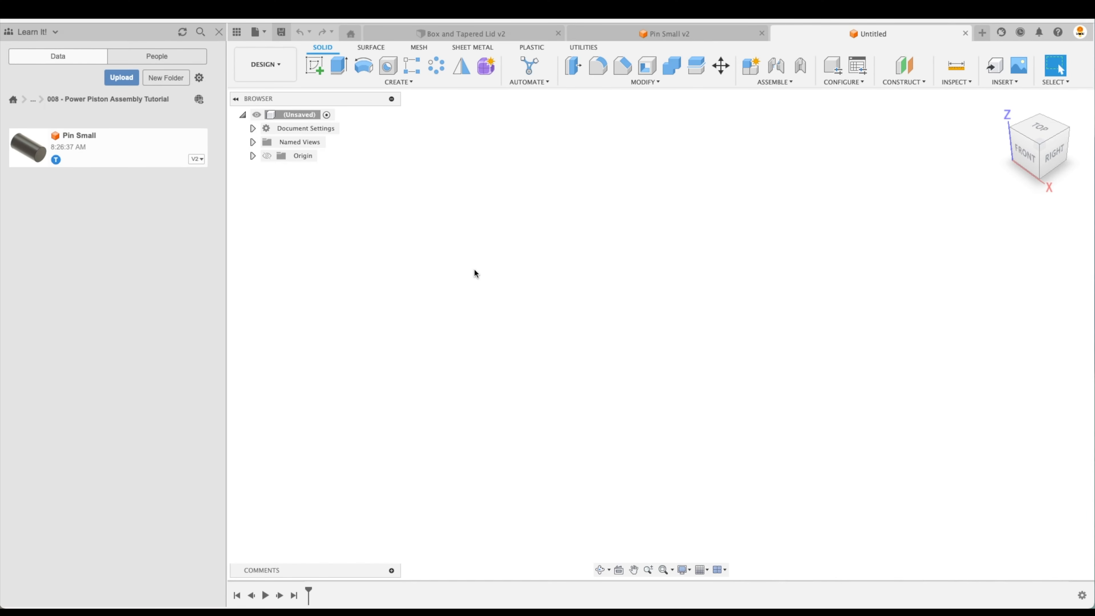
pyautogui.press('super+s')
pyautogui.write('Pin Large')
pyautogui.press('Return')
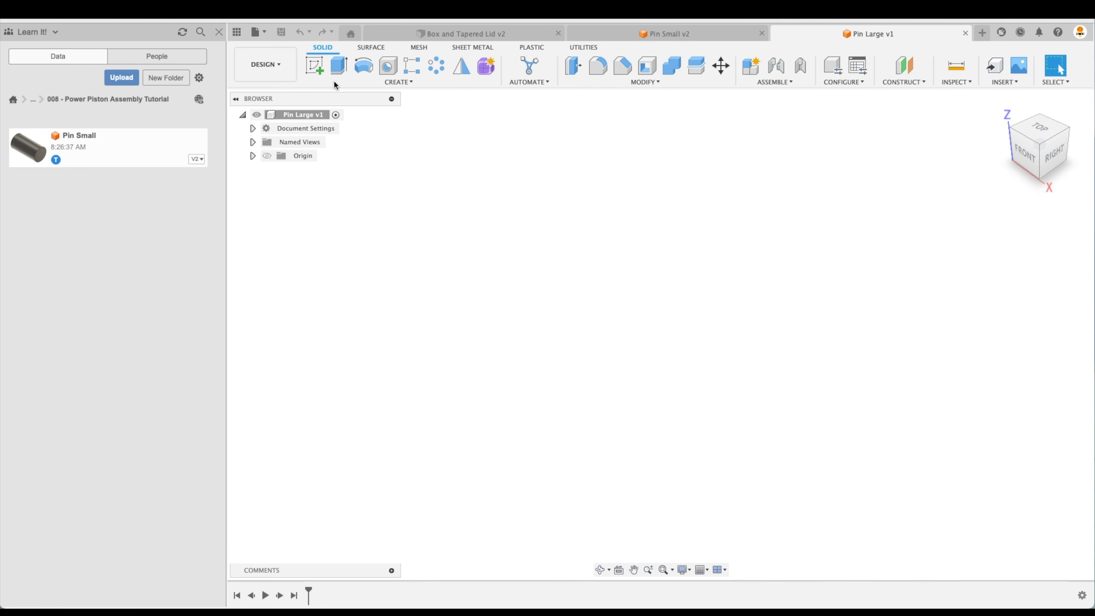
# Step: Sketch a 1 in diameter circle centred on the origin on the right plane, and finish the sketch
pyautogui.click(315, 66)
pyautogui.click(701, 339)
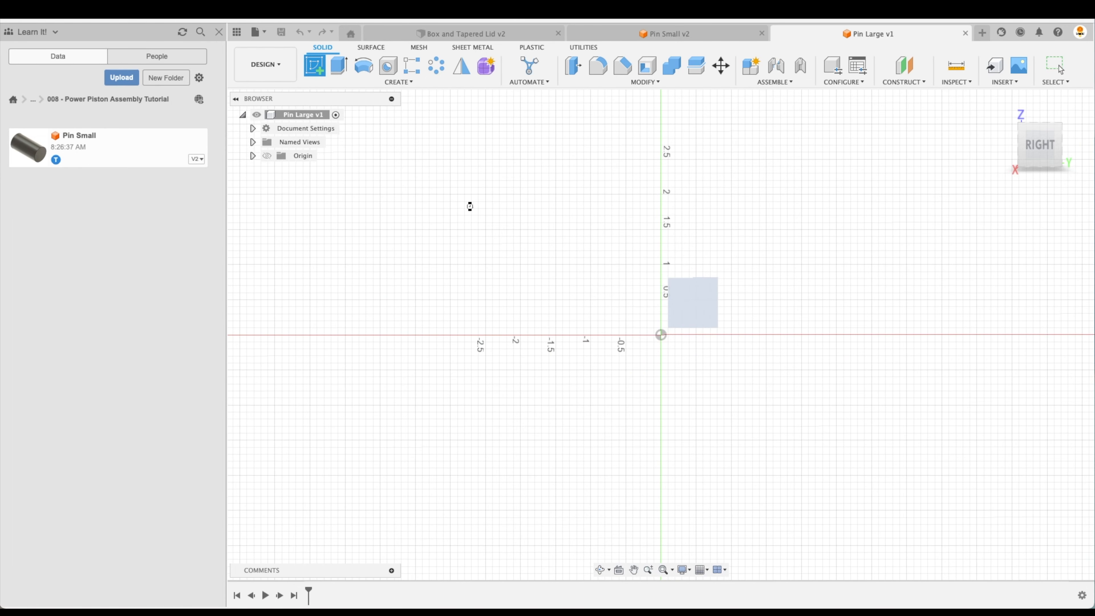
pyautogui.click(363, 65)
pyautogui.click(661, 335)
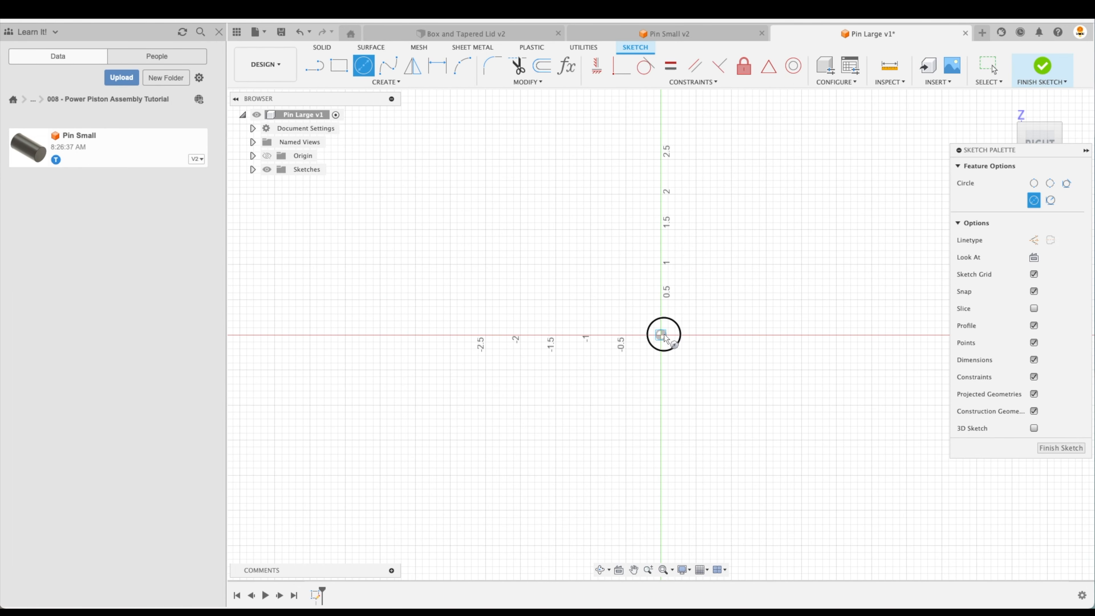
pyautogui.press('Return')
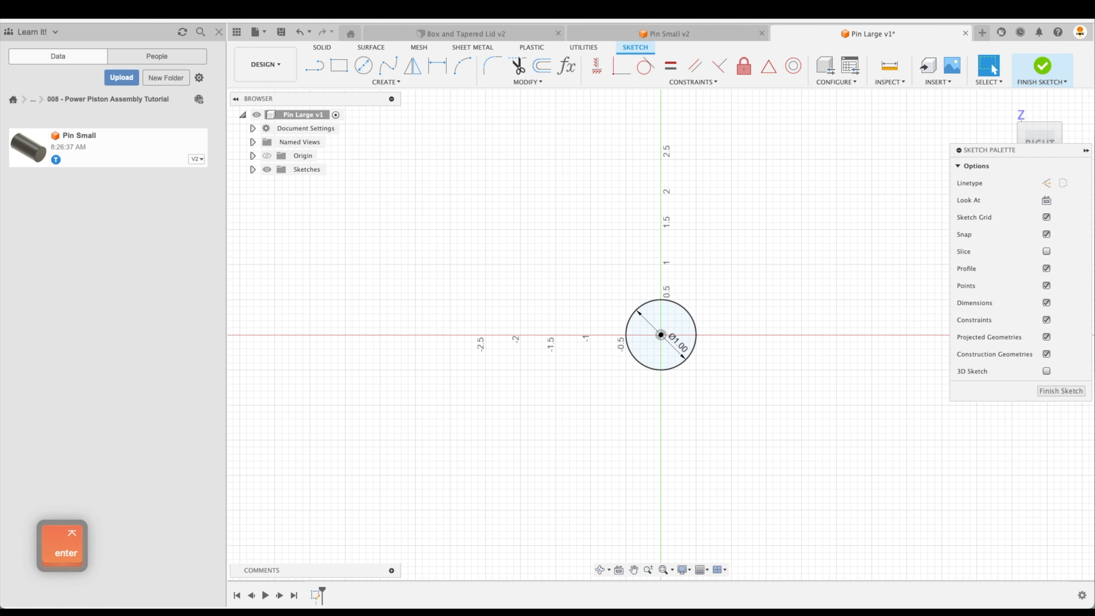
pyautogui.click(1070, 392)
# Step: Extrude the 1 in circle by -1 in as a new body and save the large pin design
pyautogui.press('e')
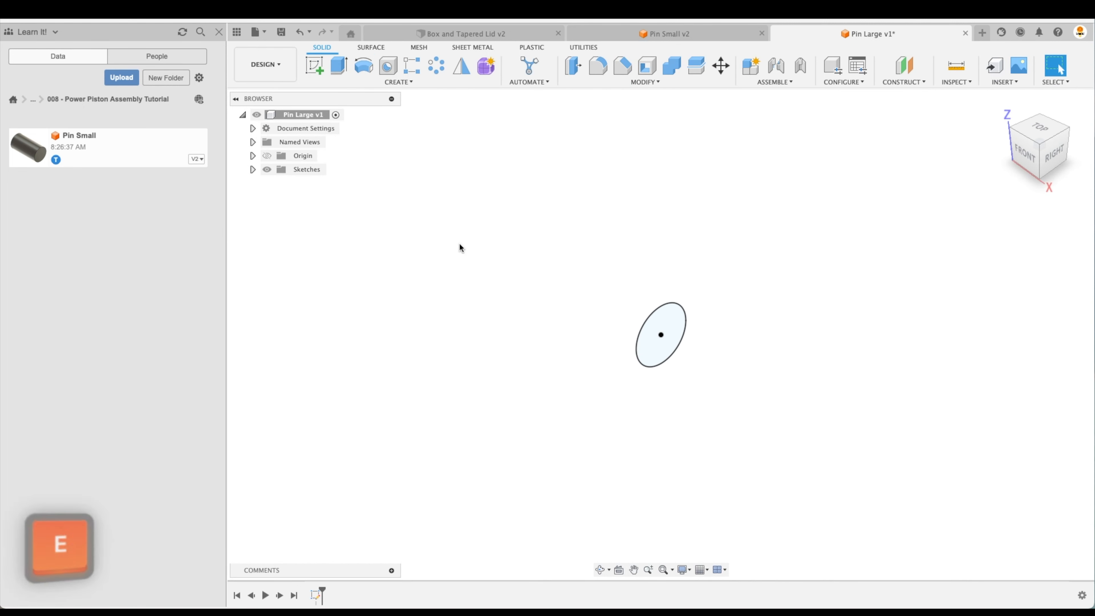
pyautogui.write('1')
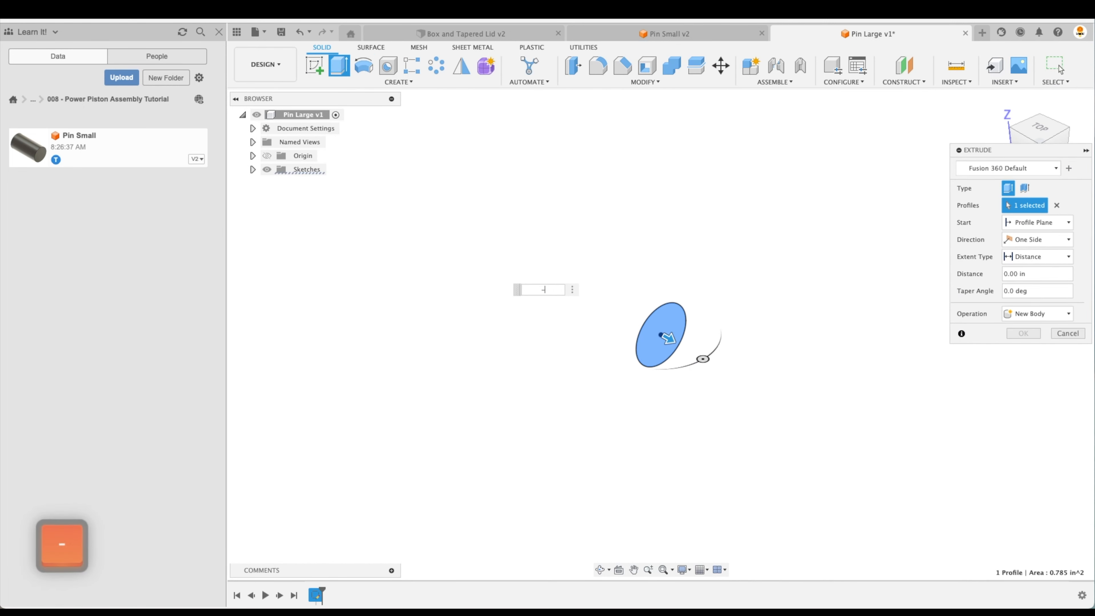
pyautogui.press('Return')
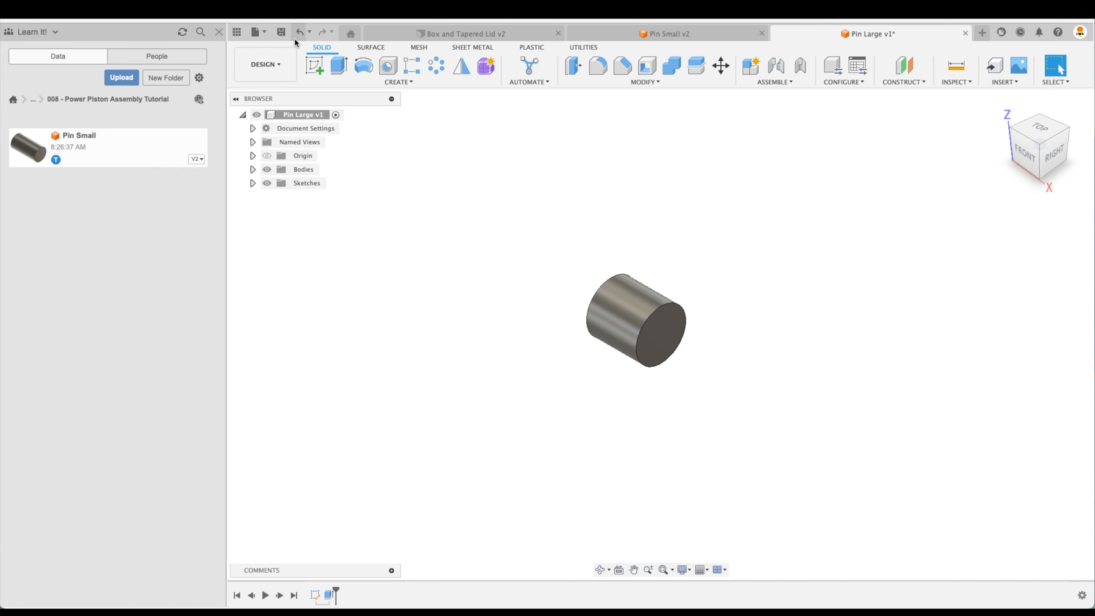
pyautogui.click(281, 31)
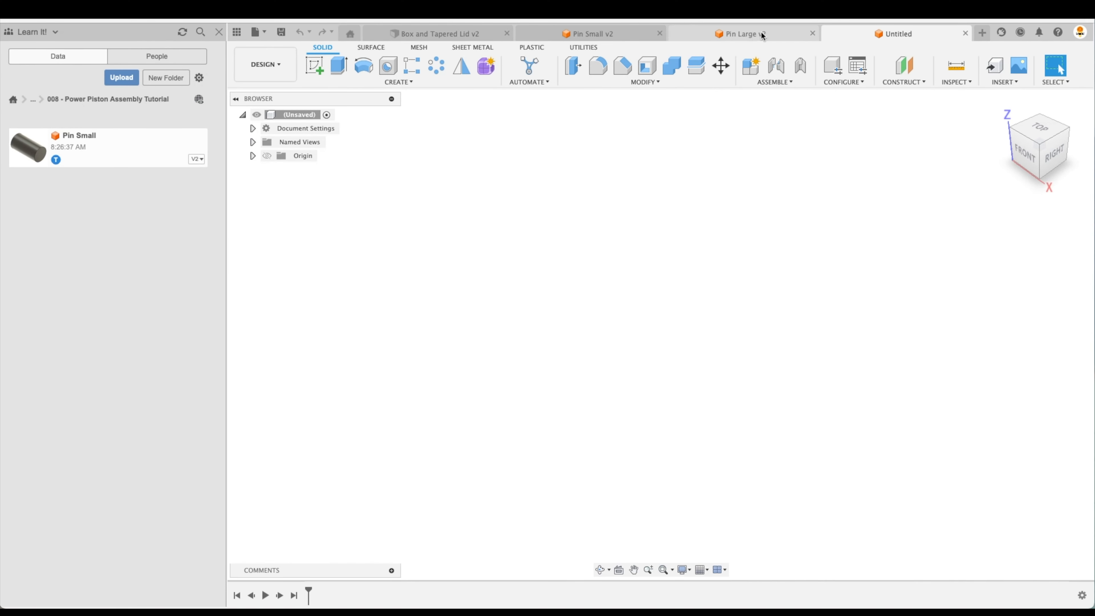
# Step: Refresh the project's file list and save the new untitled design as "Cylinder"
pyautogui.click(183, 33)
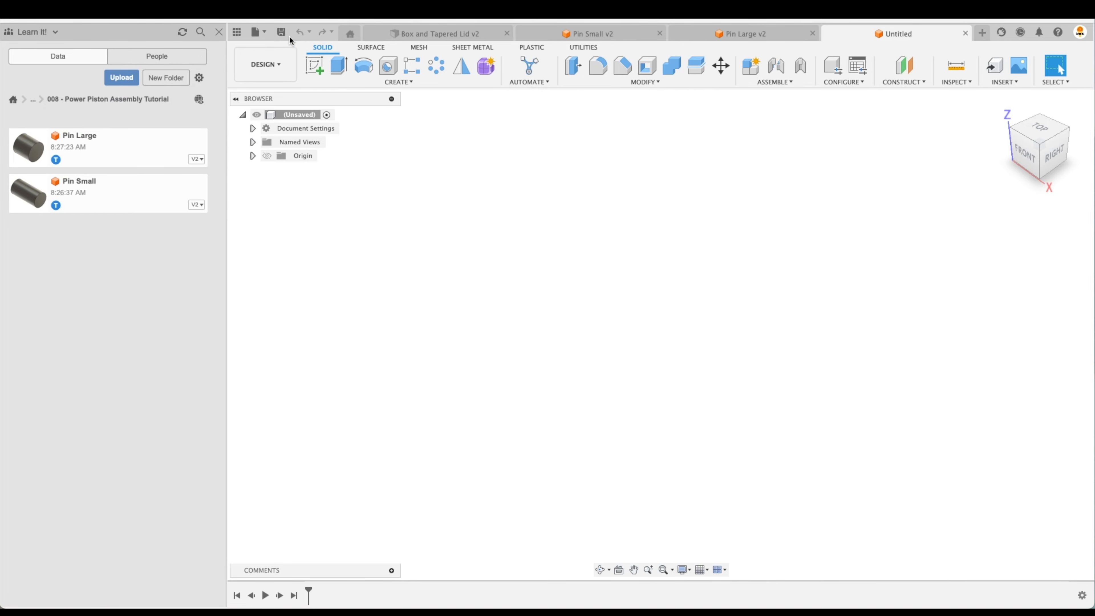
pyautogui.press('super+s')
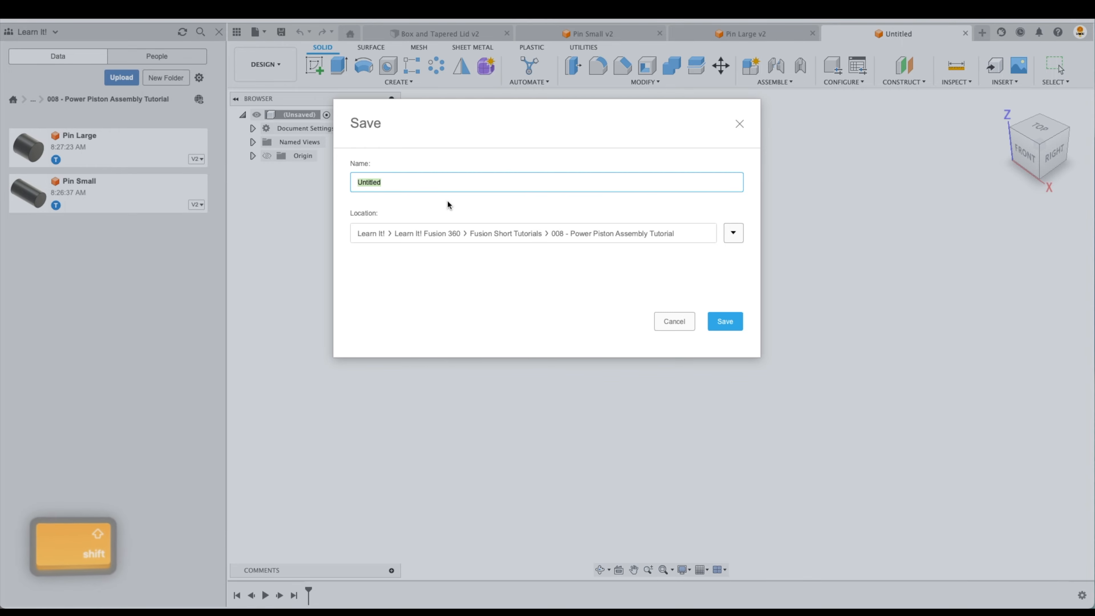
pyautogui.write('Cylinder')
pyautogui.press('Return')
# Step: Start a sketch on the right plane and draw a 2 in diameter circle centred on the origin
pyautogui.click(314, 65)
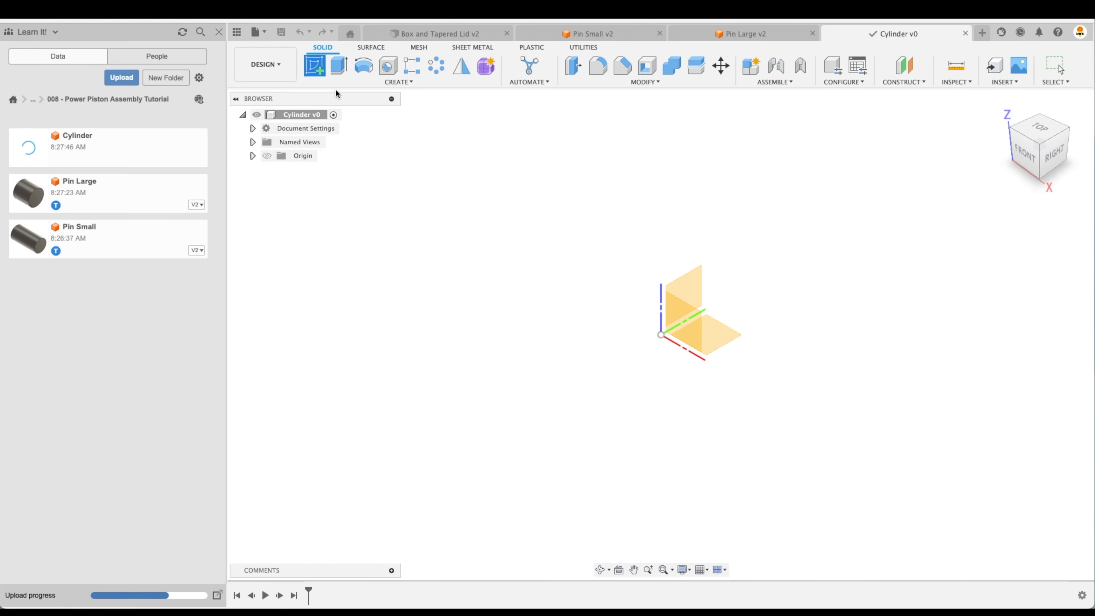
pyautogui.click(684, 290)
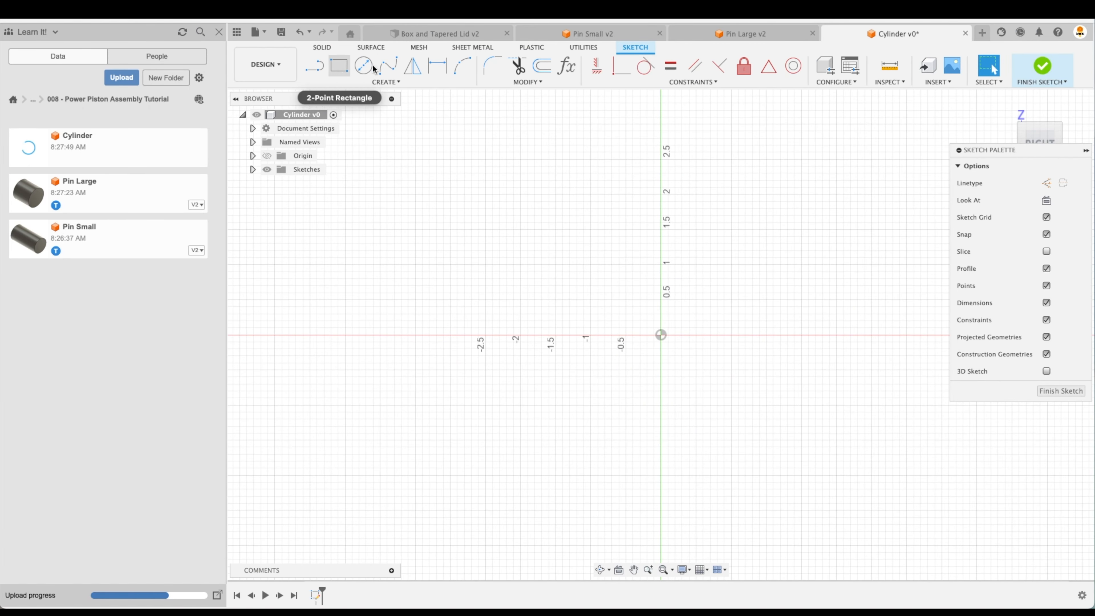
pyautogui.click(363, 65)
pyautogui.click(659, 336)
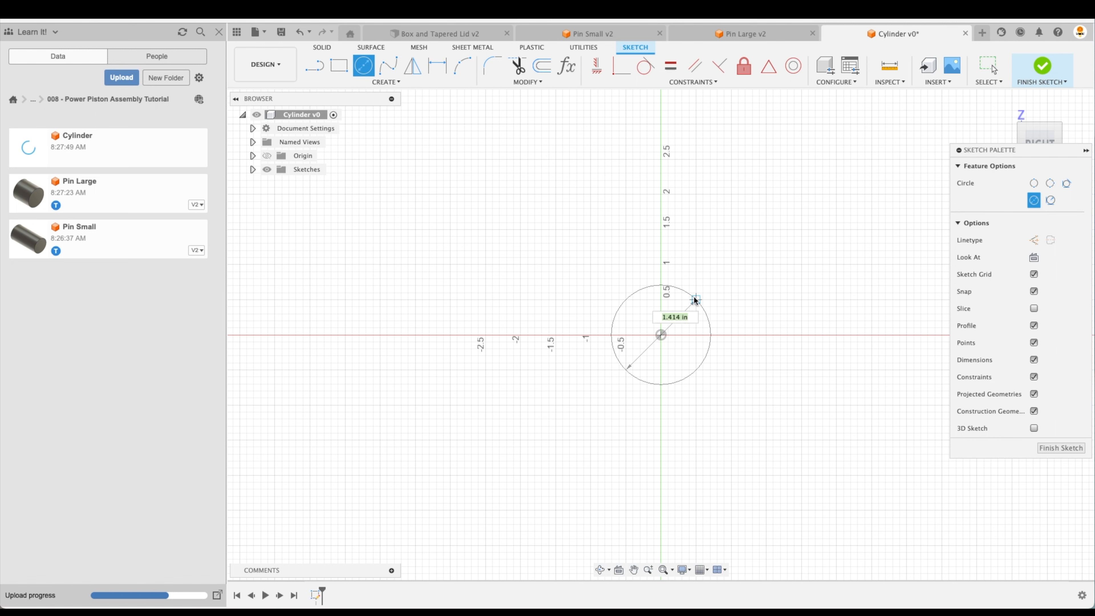
pyautogui.write('2')
pyautogui.press('Return')
pyautogui.click(991, 66)
# Step: Add a concentric 1.5 in diameter circle inside the 2 in circle and finish the sketch
pyautogui.click(363, 65)
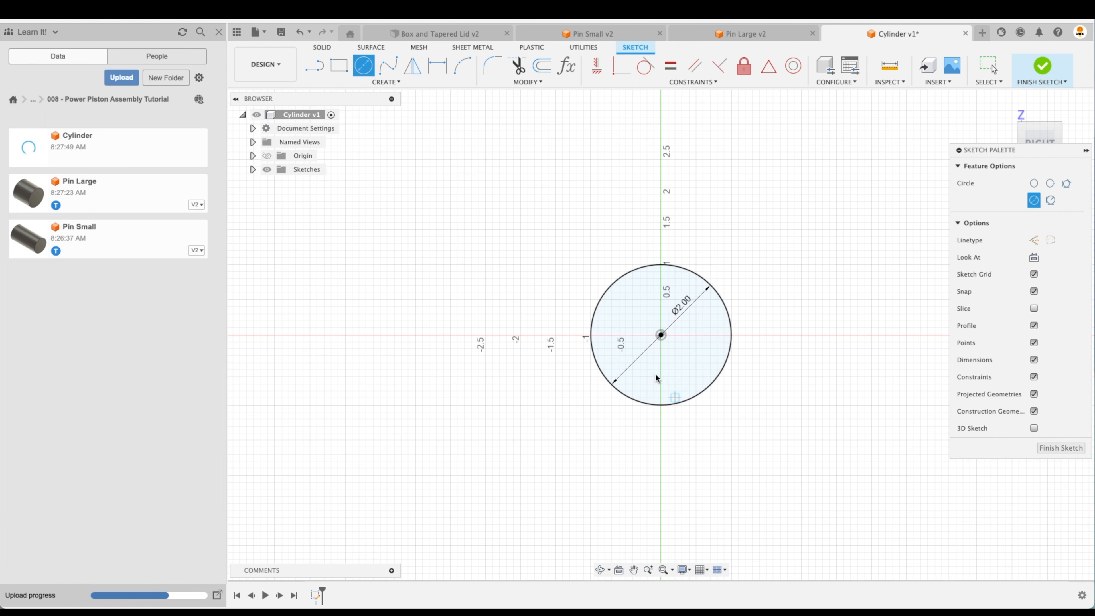
pyautogui.click(660, 335)
pyautogui.write('1.5')
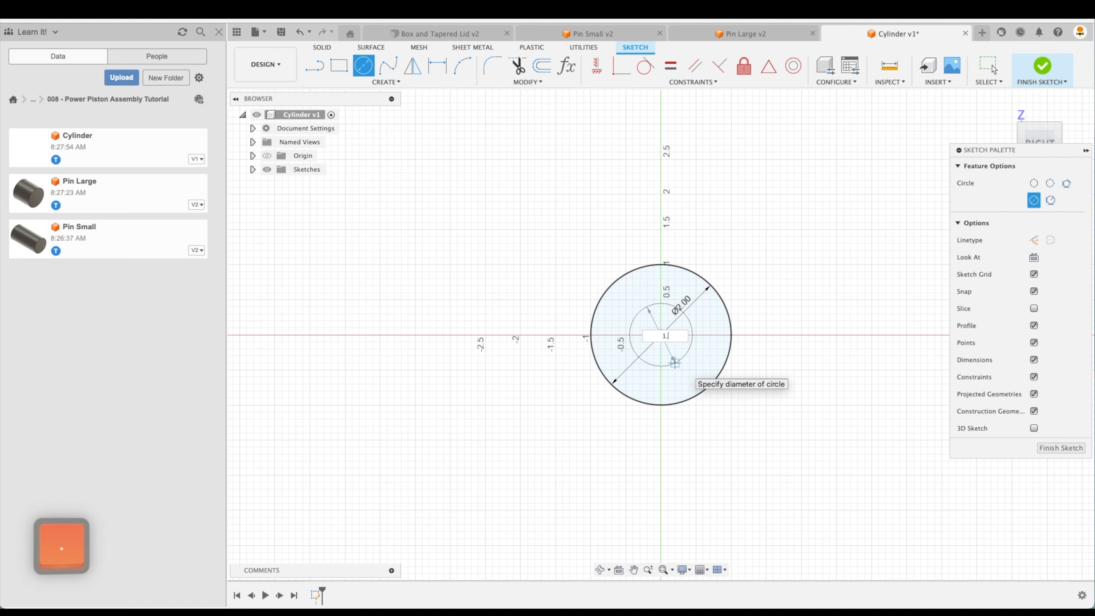
pyautogui.press('Return')
pyautogui.click(1061, 391)
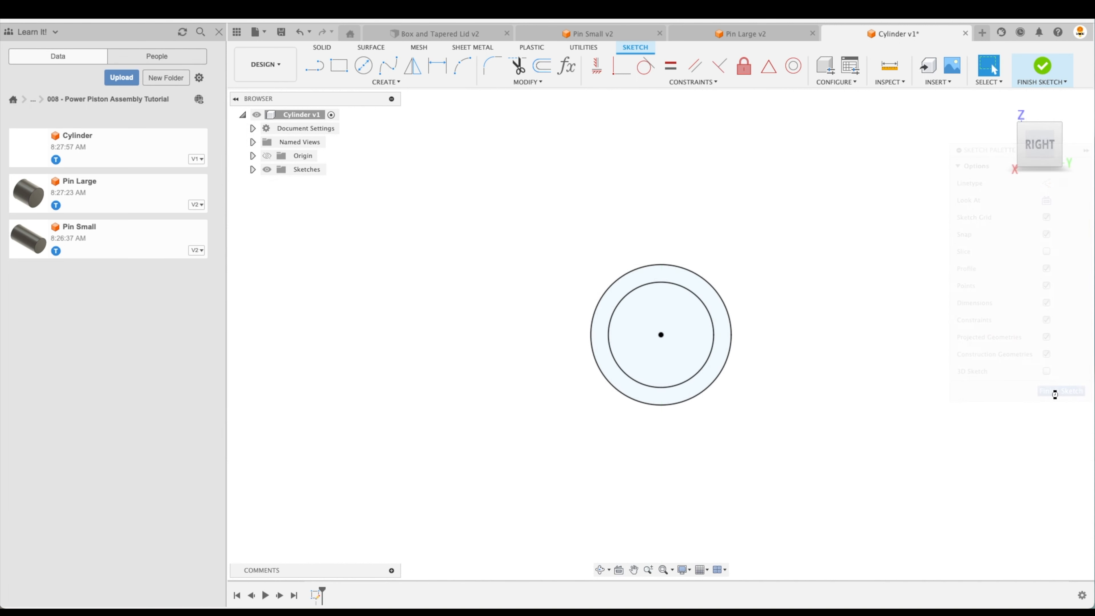
# Step: Extrude the ring between the two circles by -5 in as a new body and save the cylinder design
pyautogui.click(339, 69)
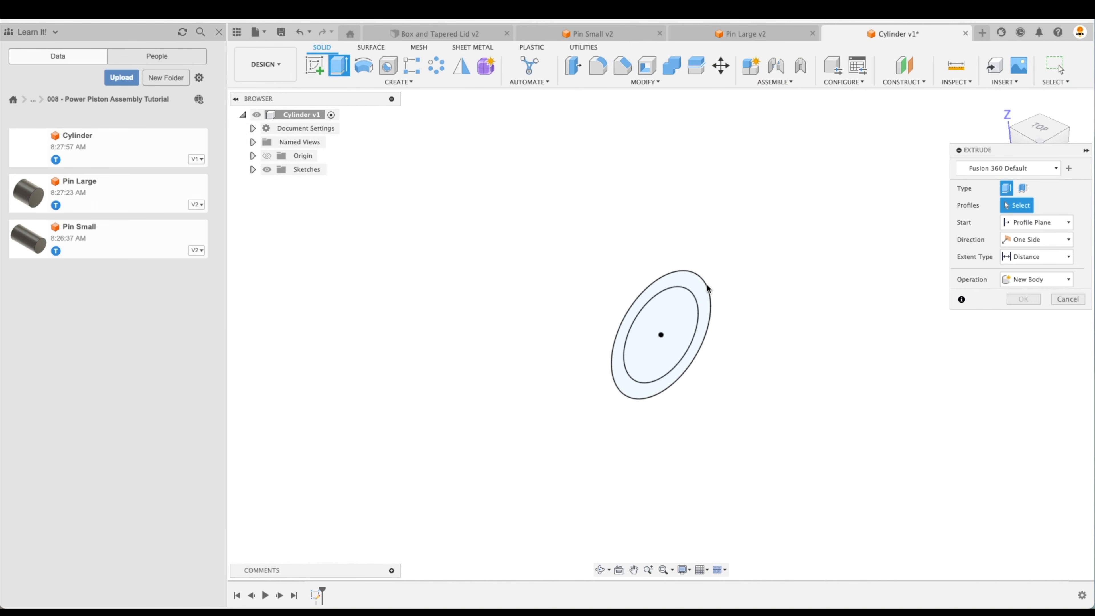
pyautogui.click(703, 293)
pyautogui.moveTo(705, 318); pyautogui.dragTo(492, 249)
pyautogui.write('-5')
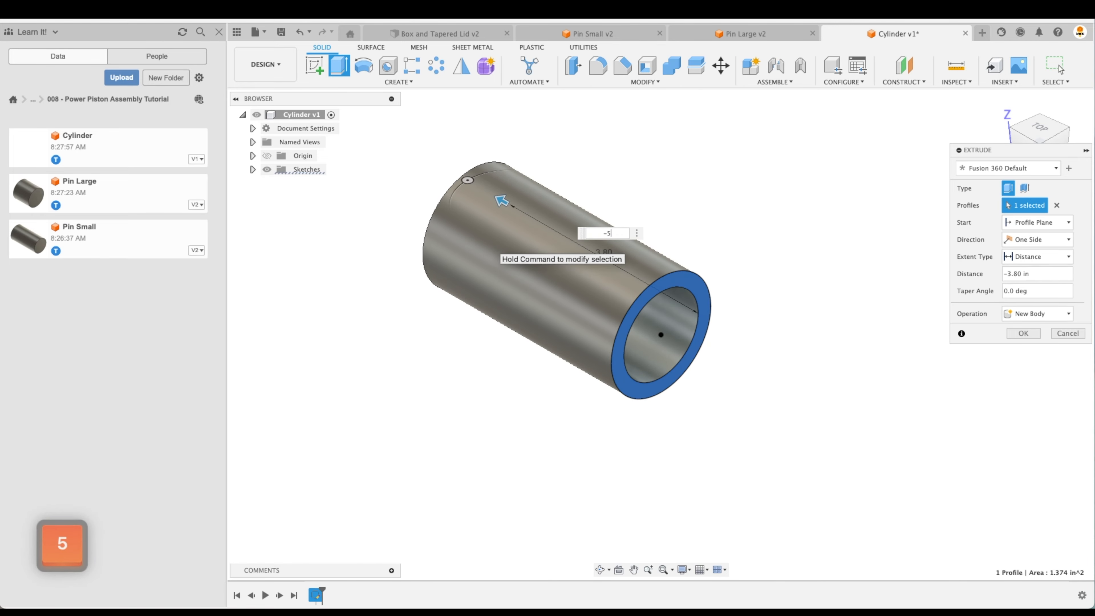
pyautogui.press('Return')
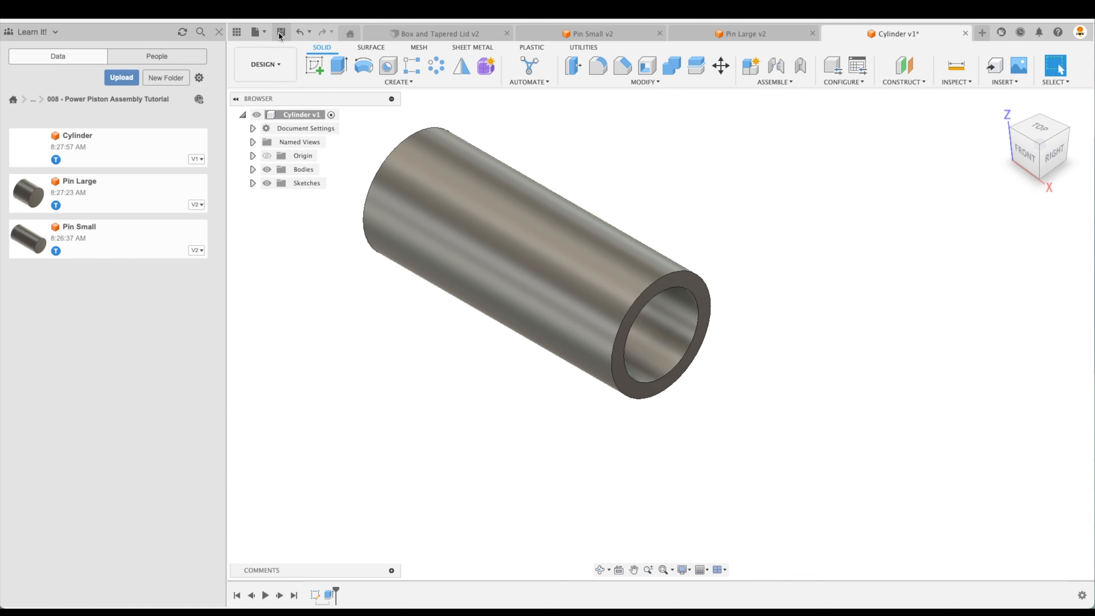
pyautogui.click(280, 33)
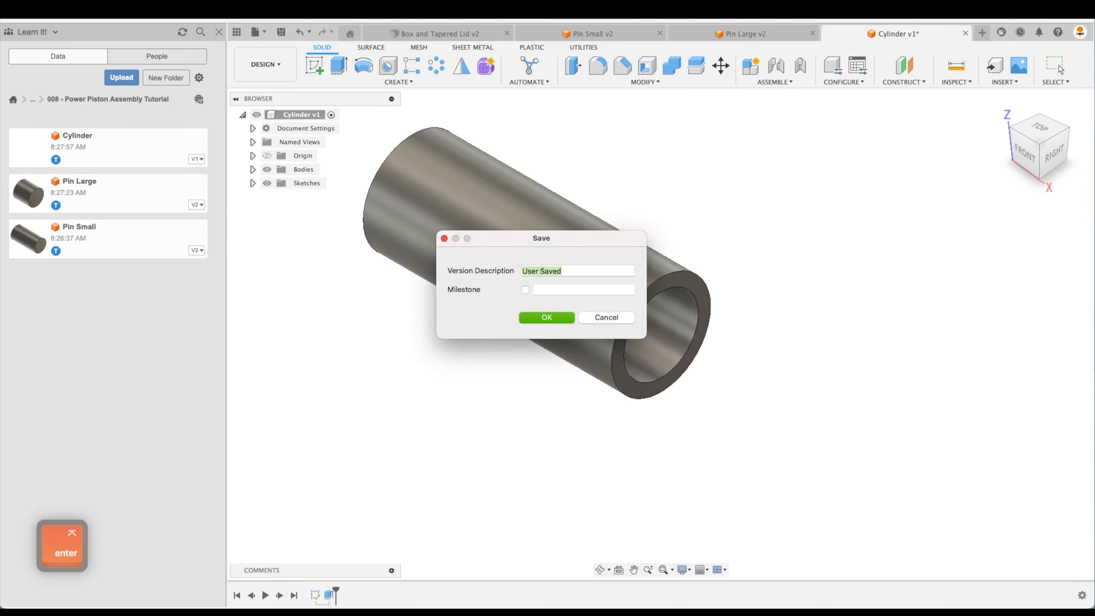
pyautogui.click(550, 315)
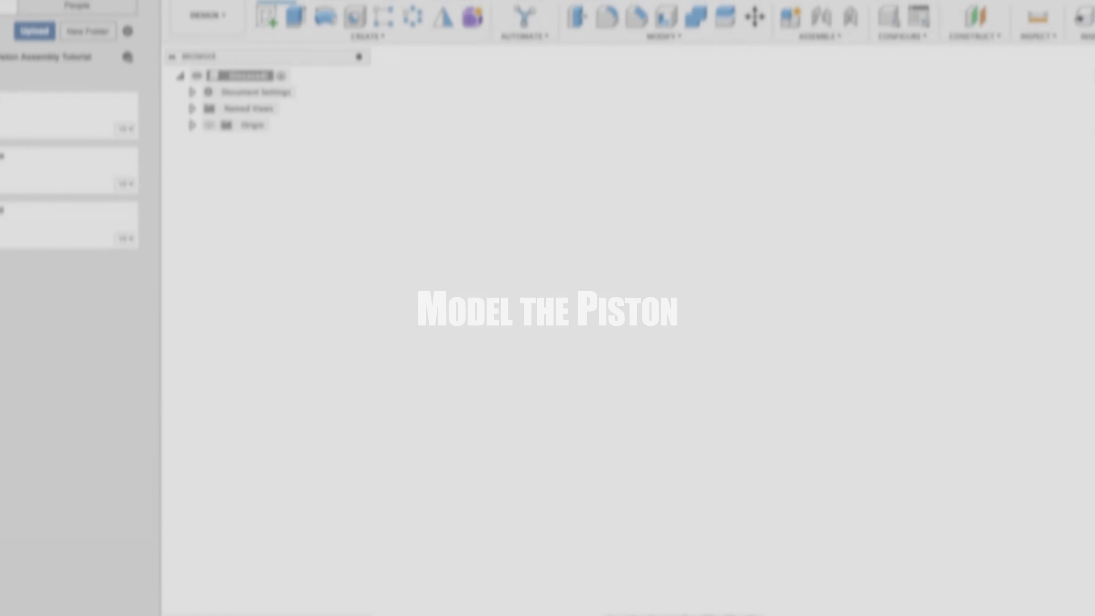
# Step: Save the new untitled design as "Piston" and start a sketch on the right plane
pyautogui.write('Piston')
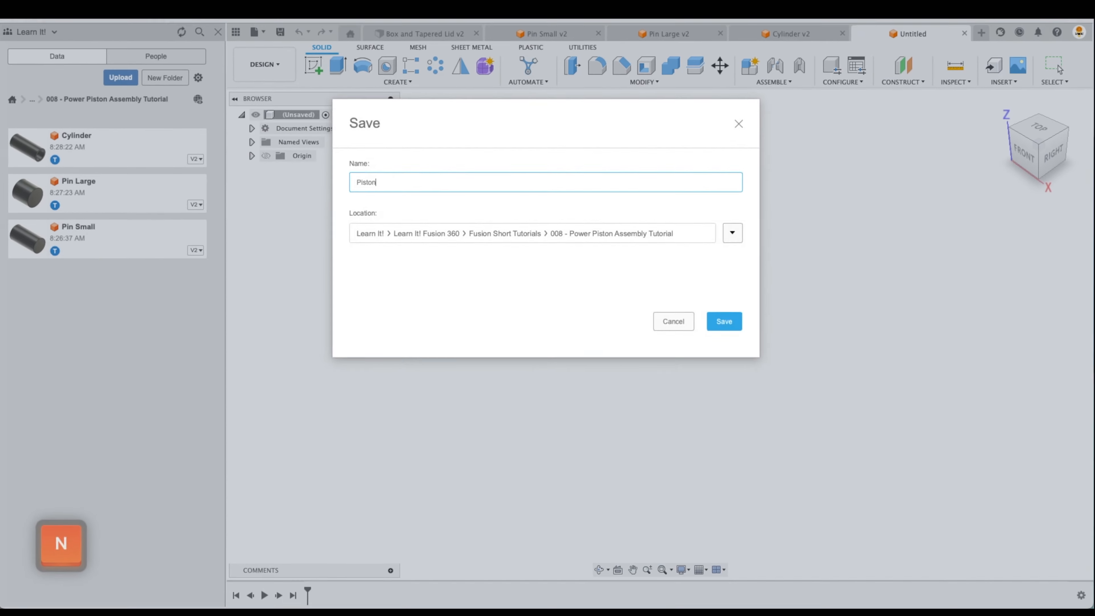
pyautogui.press('Return')
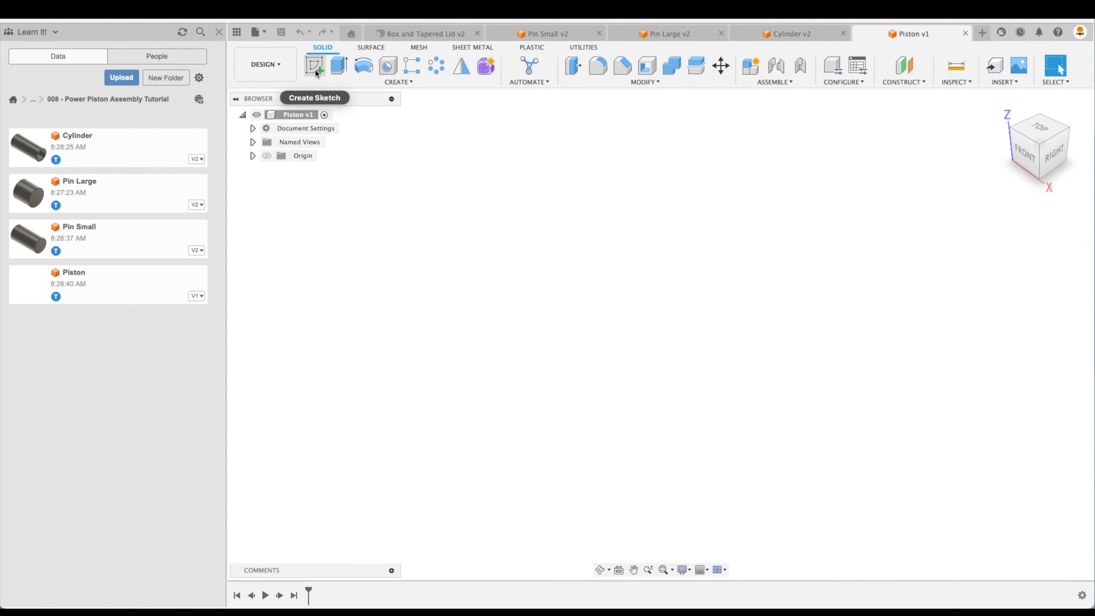
pyautogui.click(315, 69)
pyautogui.click(696, 295)
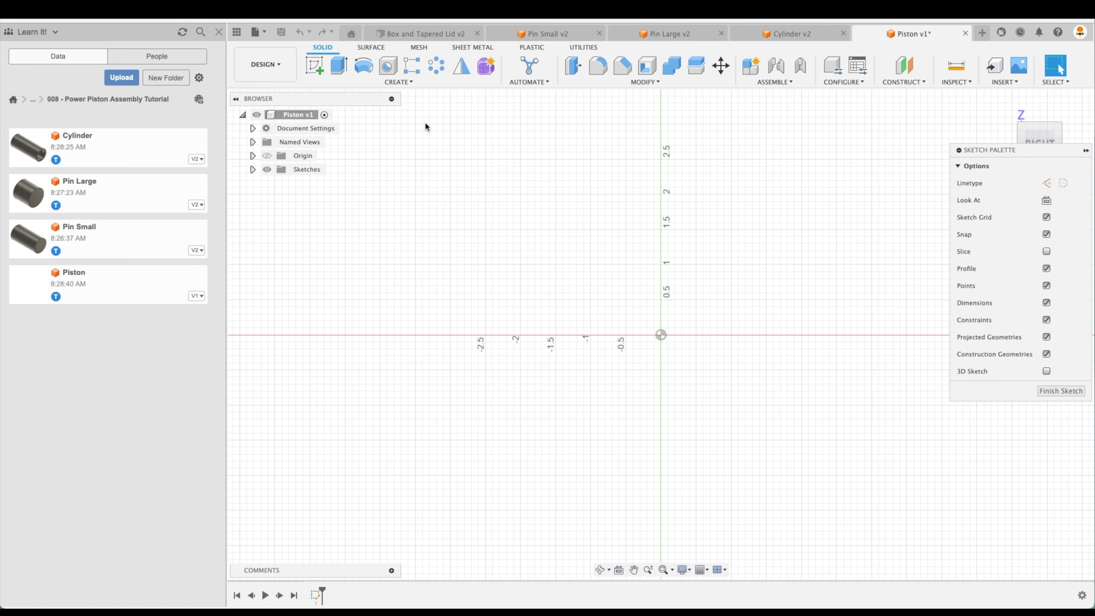
# Step: Draw a 1.5 in diameter circle centred on the origin and finish the sketch
pyautogui.click(363, 65)
pyautogui.click(661, 335)
pyautogui.write('1.5')
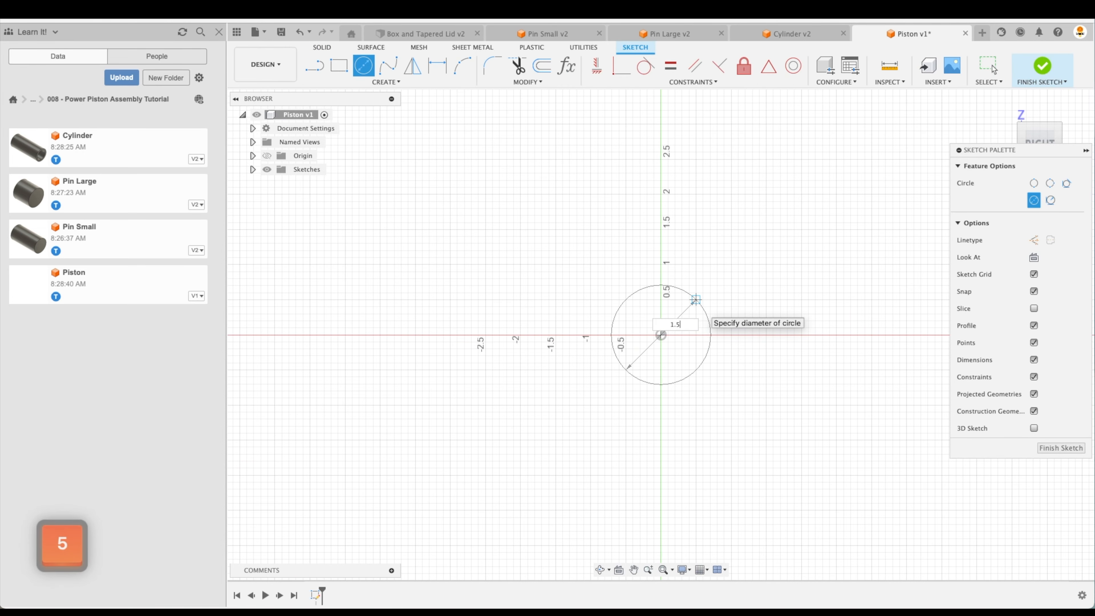
pyautogui.press('Return')
pyautogui.click(1068, 392)
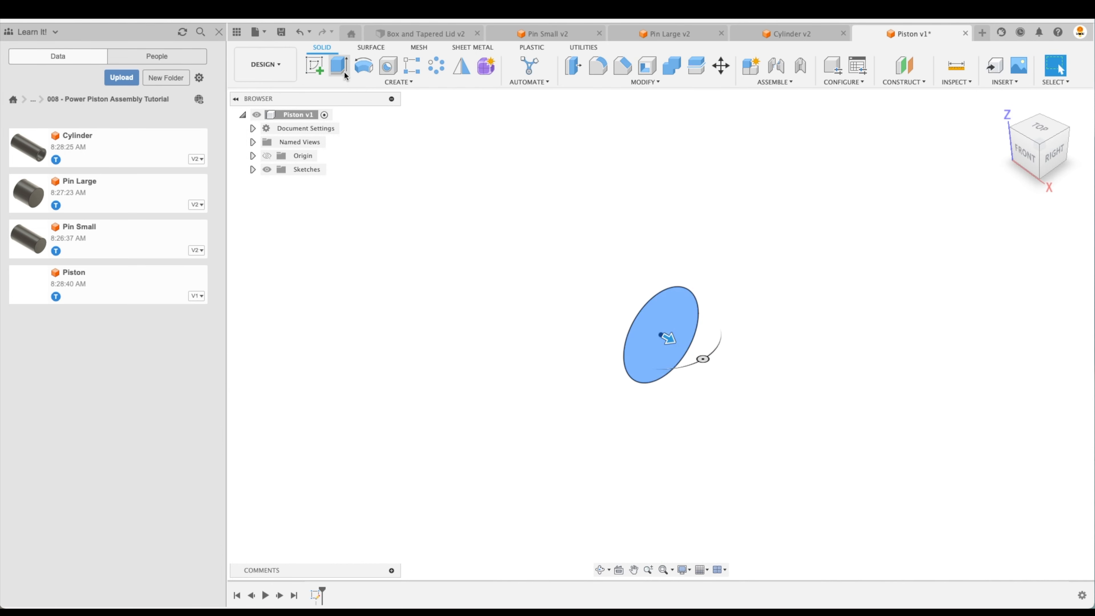
# Step: Extrude the 1.5 in circle by -5 in as a new body
pyautogui.click(341, 67)
pyautogui.moveTo(663, 340); pyautogui.dragTo(491, 238)
pyautogui.write('-5')
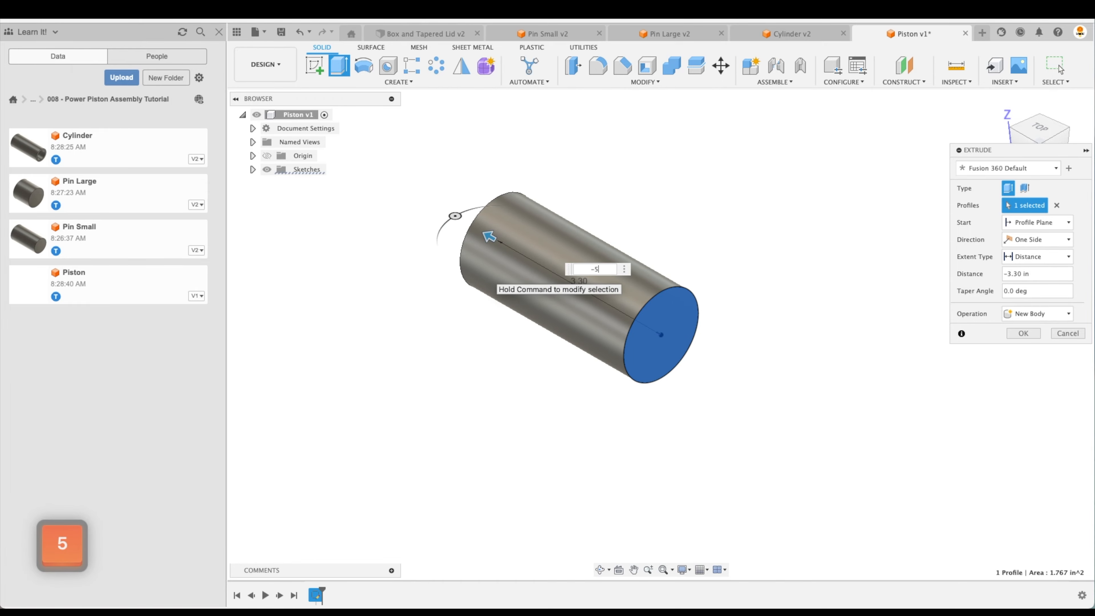
pyautogui.press('Return')
# Step: Sketch a centre rectangle 0.5 in wide and 1.25 in high at the origin on the piston's round end face, and finish the sketch
pyautogui.click(314, 65)
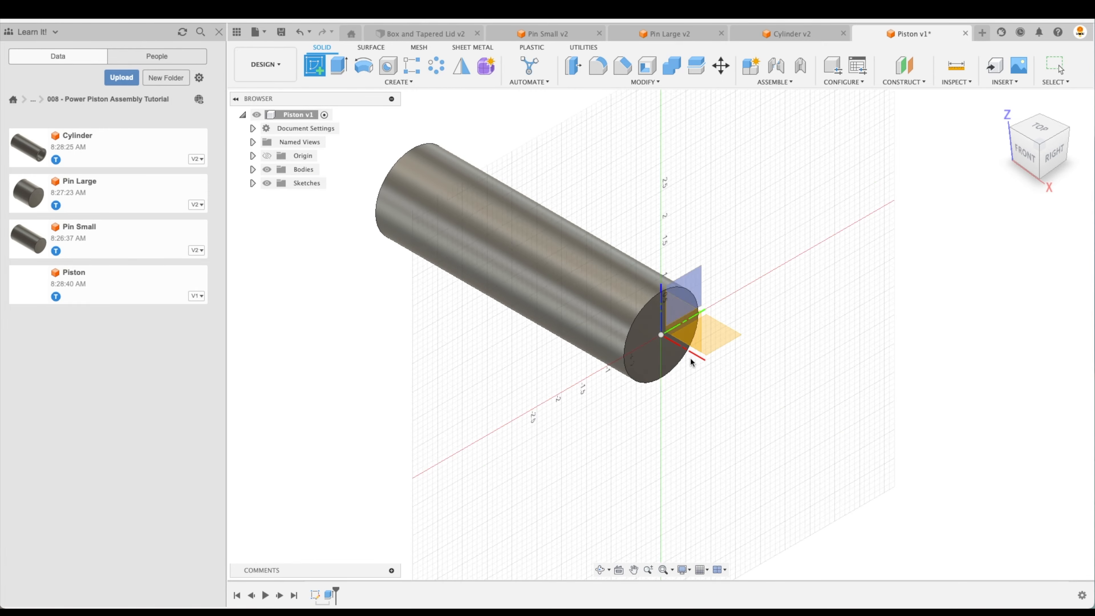
pyautogui.click(665, 366)
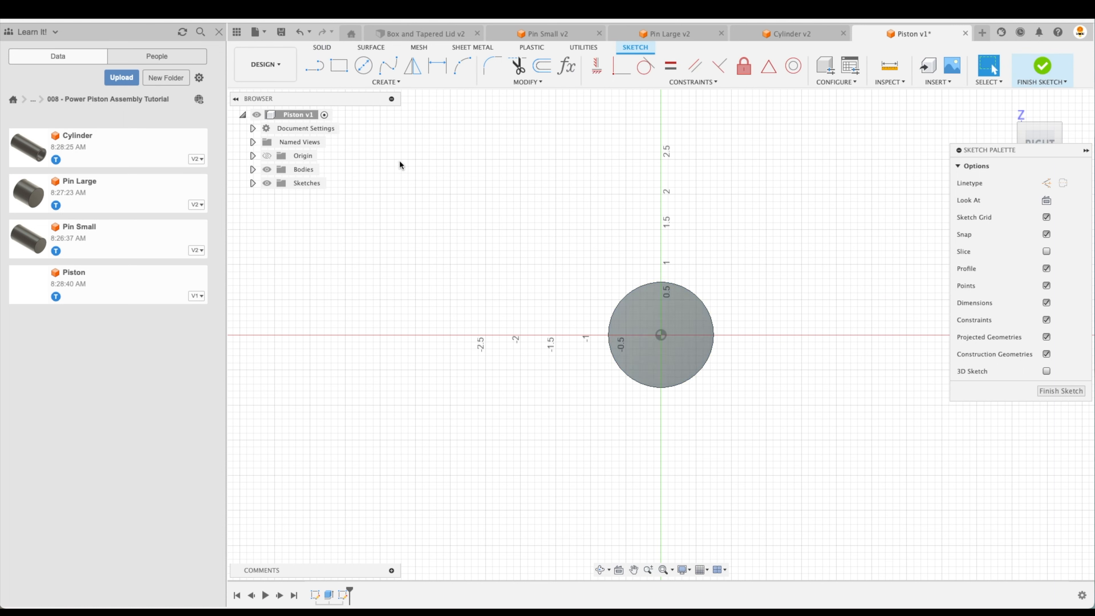
pyautogui.click(338, 65)
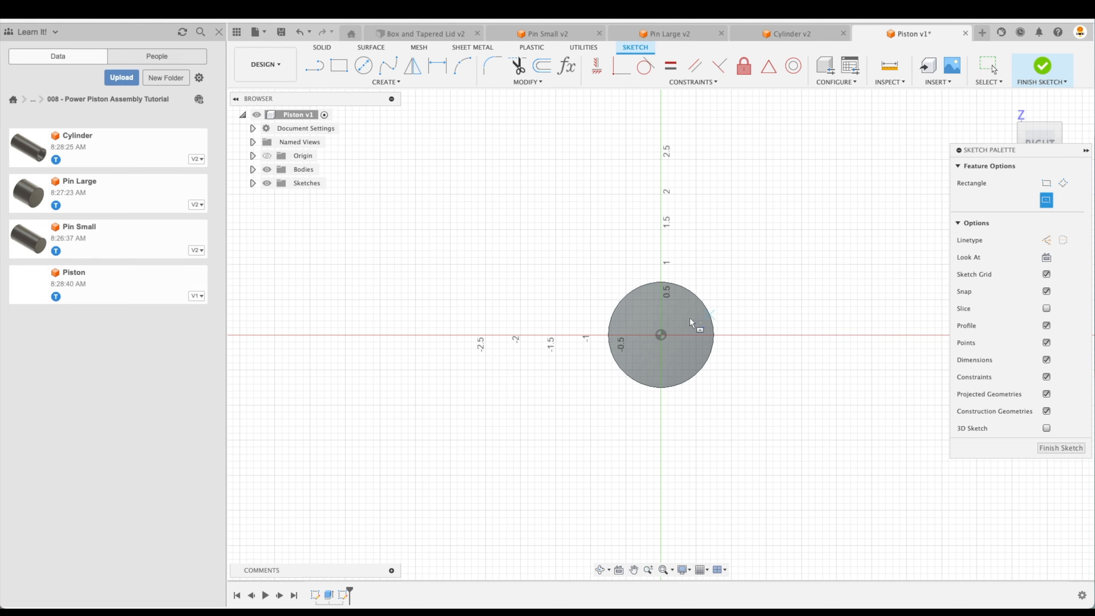
pyautogui.scroll(5, 714, 343)
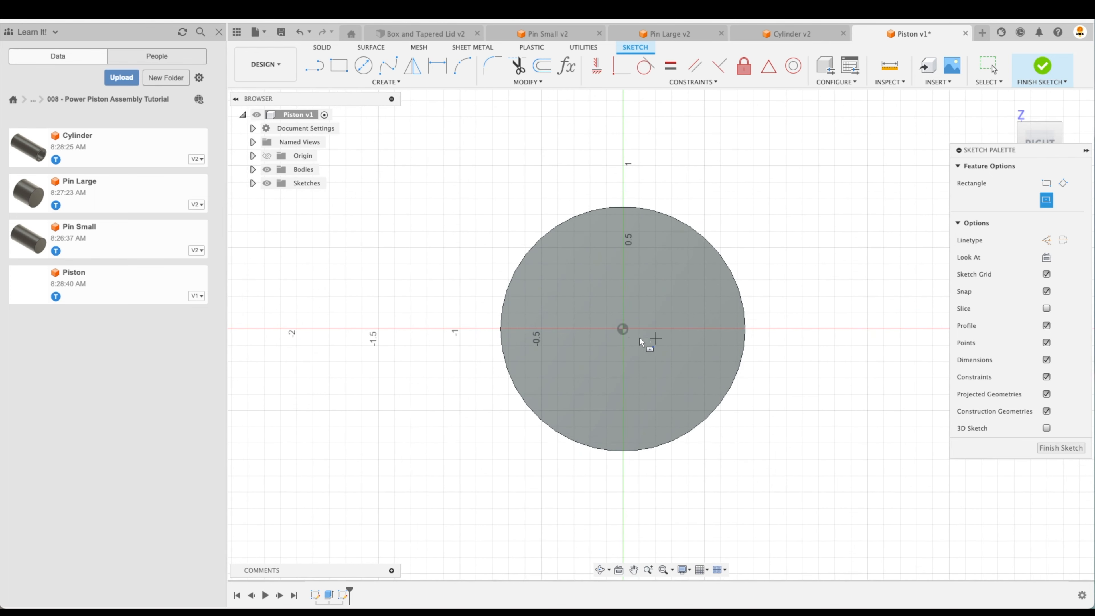
pyautogui.click(620, 328)
pyautogui.write('.5')
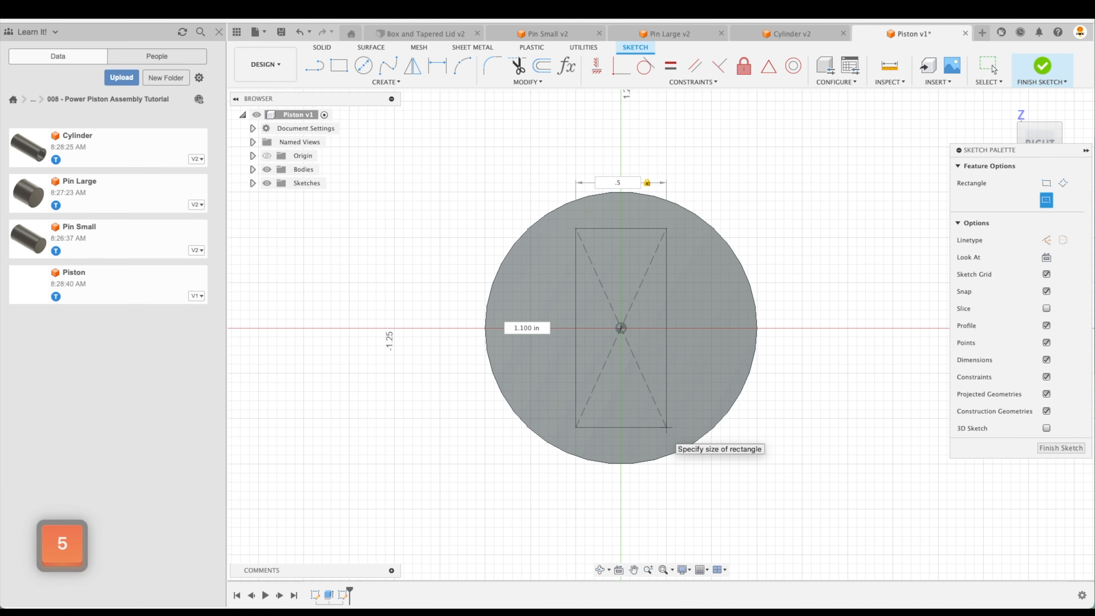
pyautogui.press('Tab')
pyautogui.write('1.25')
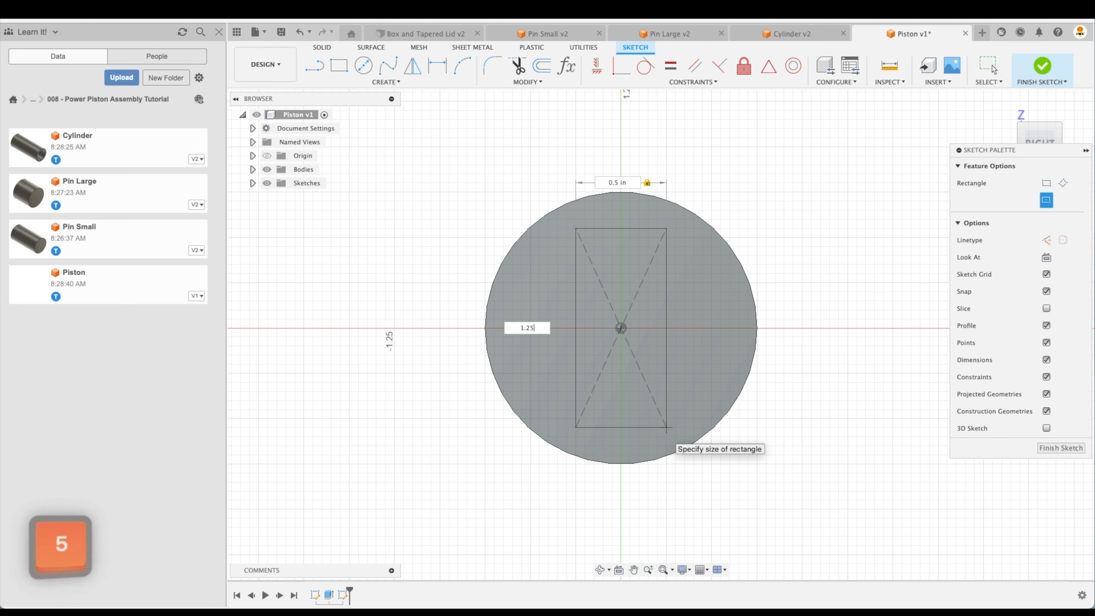
pyautogui.press('Return')
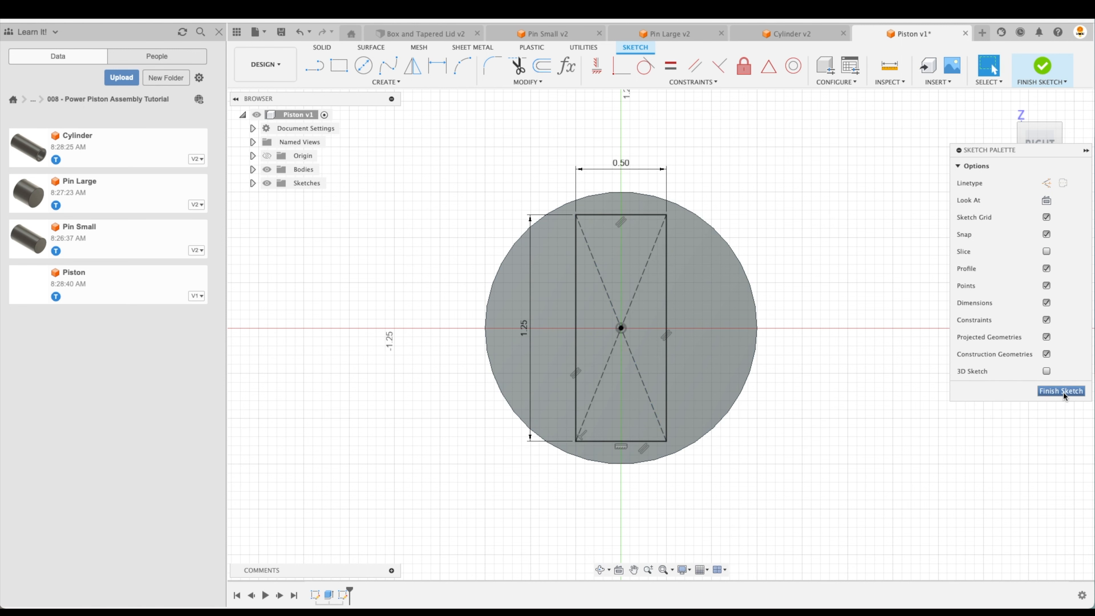
pyautogui.click(1061, 395)
# Step: Extrude the rectangle 1.5 in outward from the piston's end face, joined to the body
pyautogui.click(1001, 105)
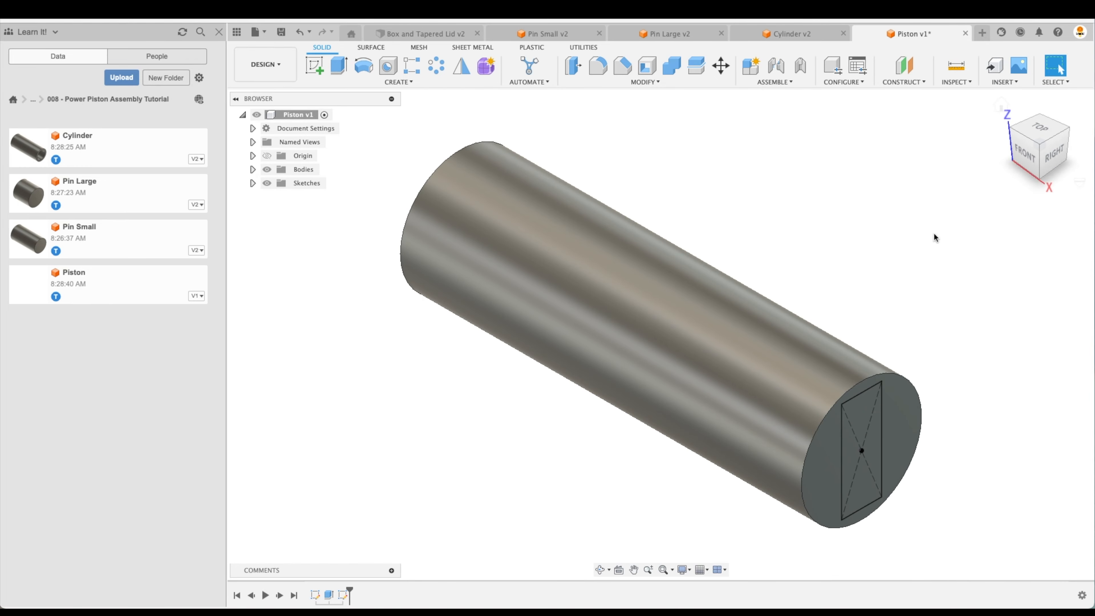
pyautogui.press('e')
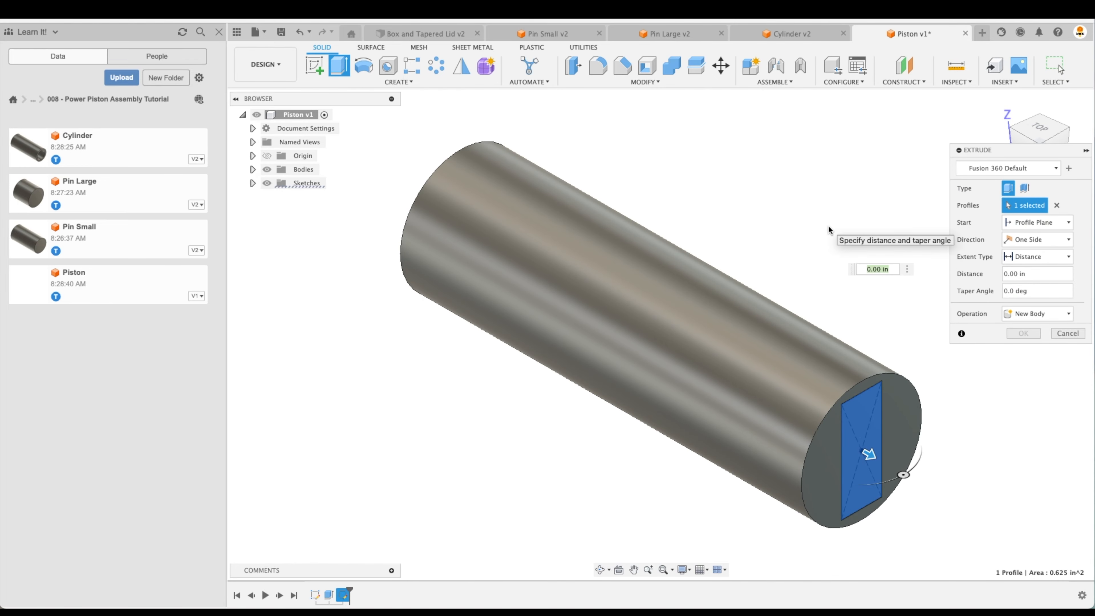
pyautogui.write('5')
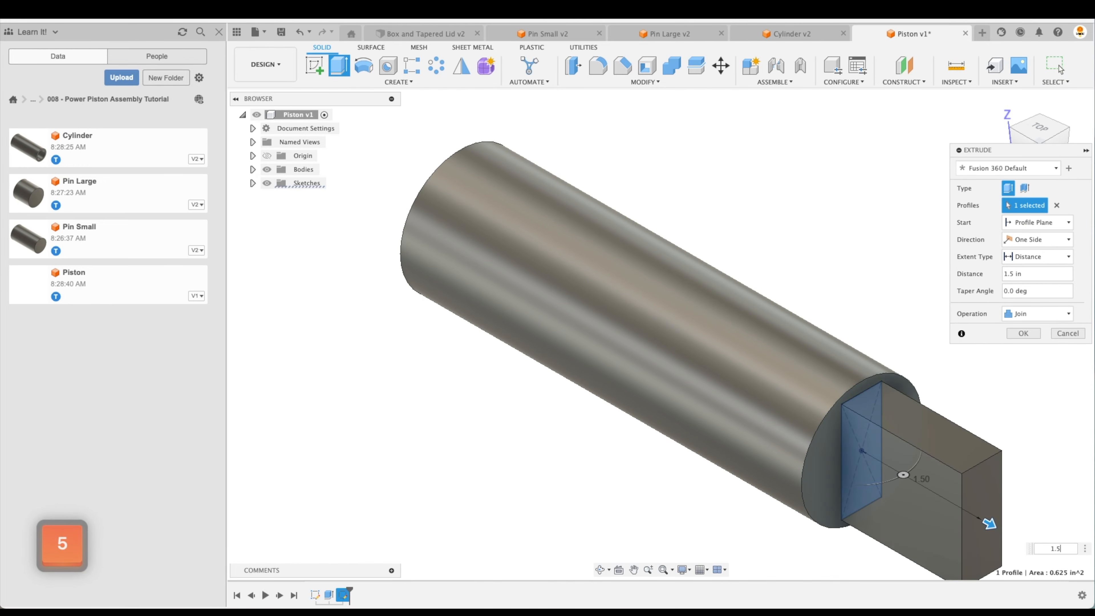
pyautogui.press('Return')
# Step: Apply a full round fillet to the rectangular tab's end face, rounding it between the tab's upper and lower faces
pyautogui.scroll(-2, 784, 291)
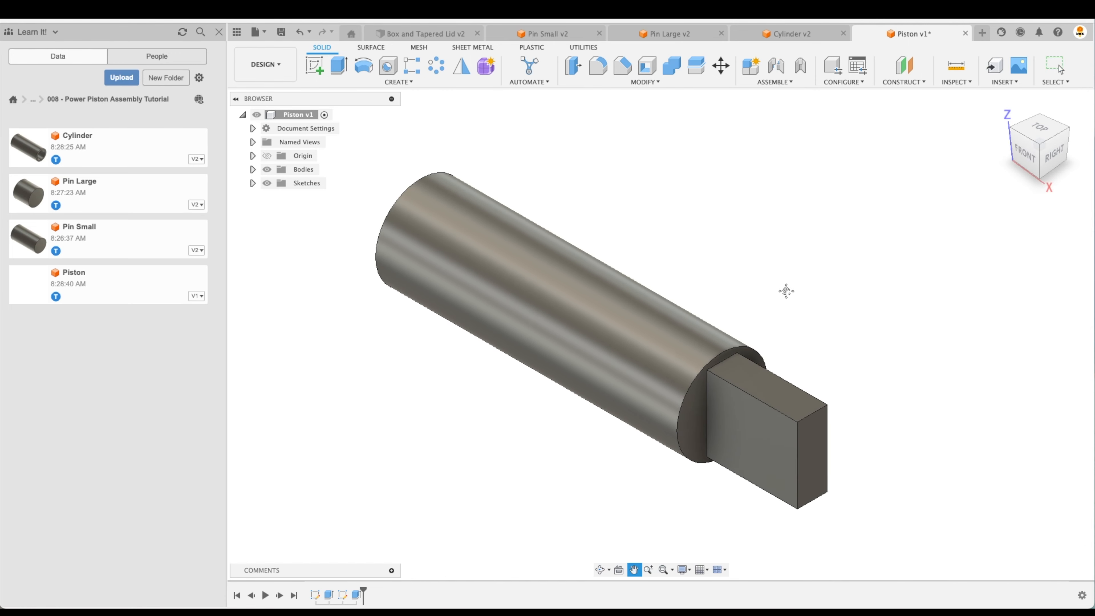
pyautogui.click(598, 65)
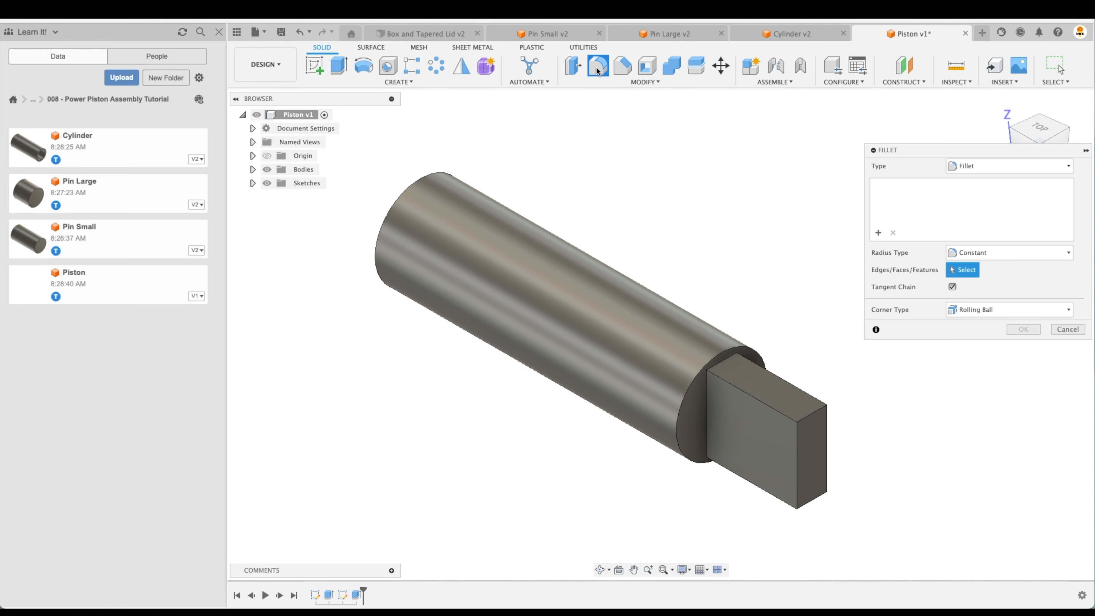
pyautogui.click(983, 167)
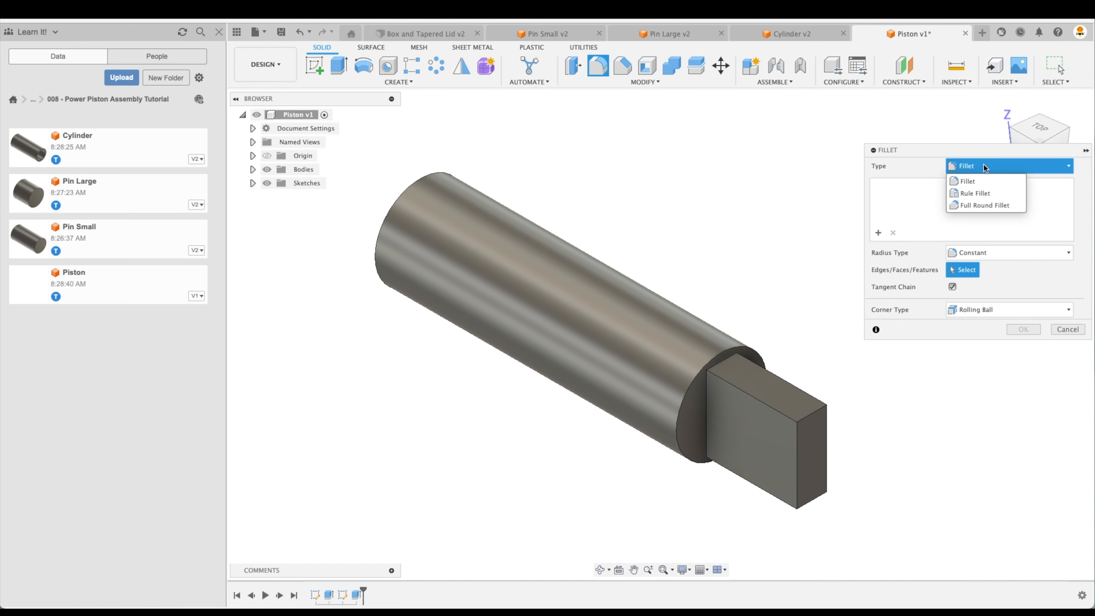
pyautogui.click(987, 205)
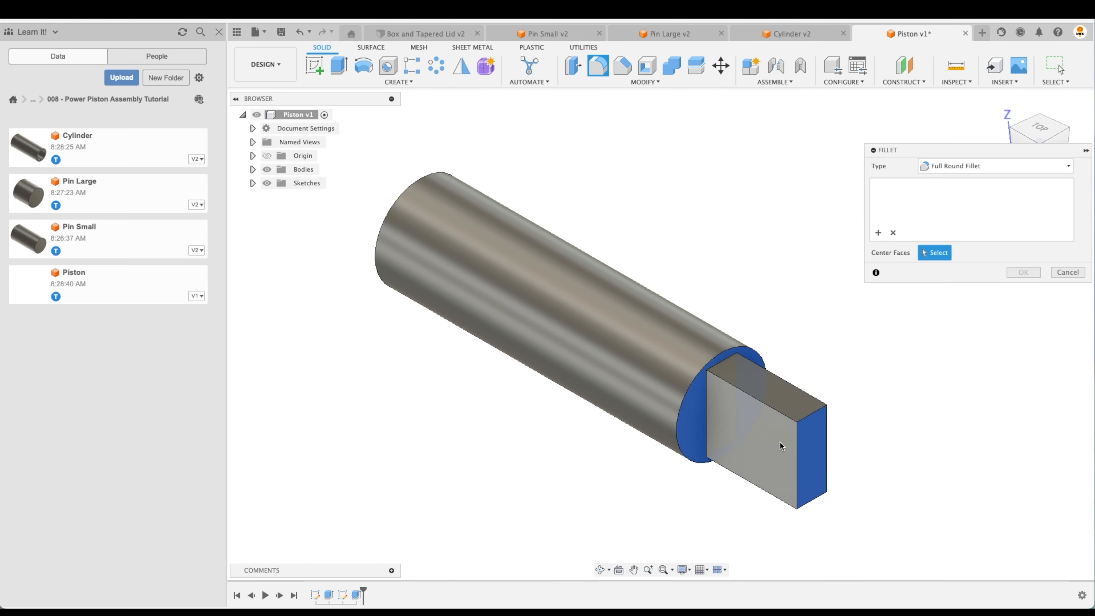
pyautogui.click(818, 450)
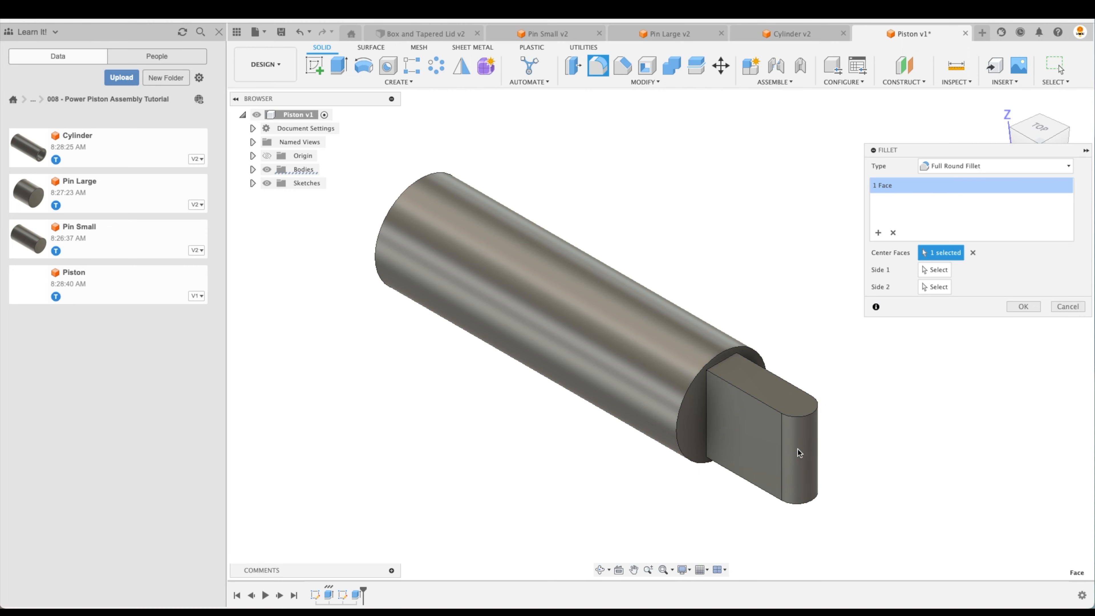
pyautogui.click(893, 233)
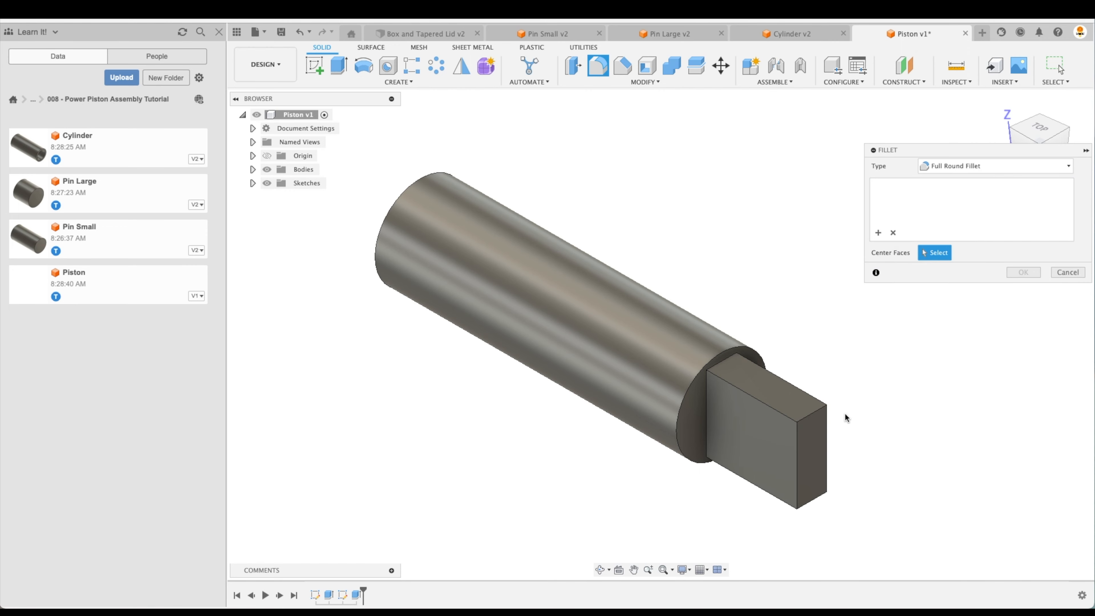
pyautogui.click(813, 494)
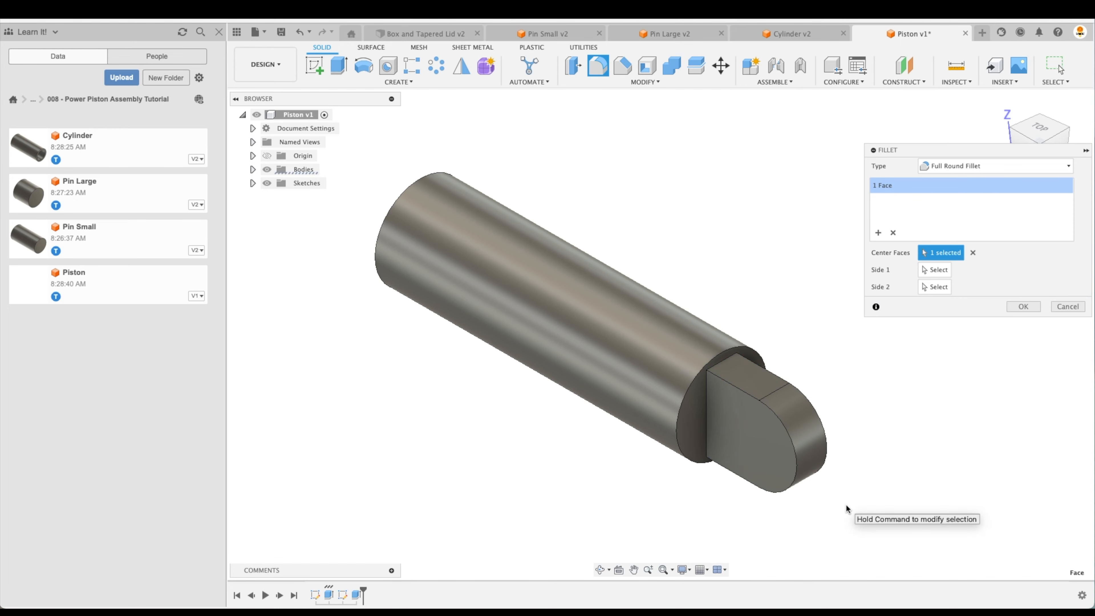
pyautogui.click(1023, 306)
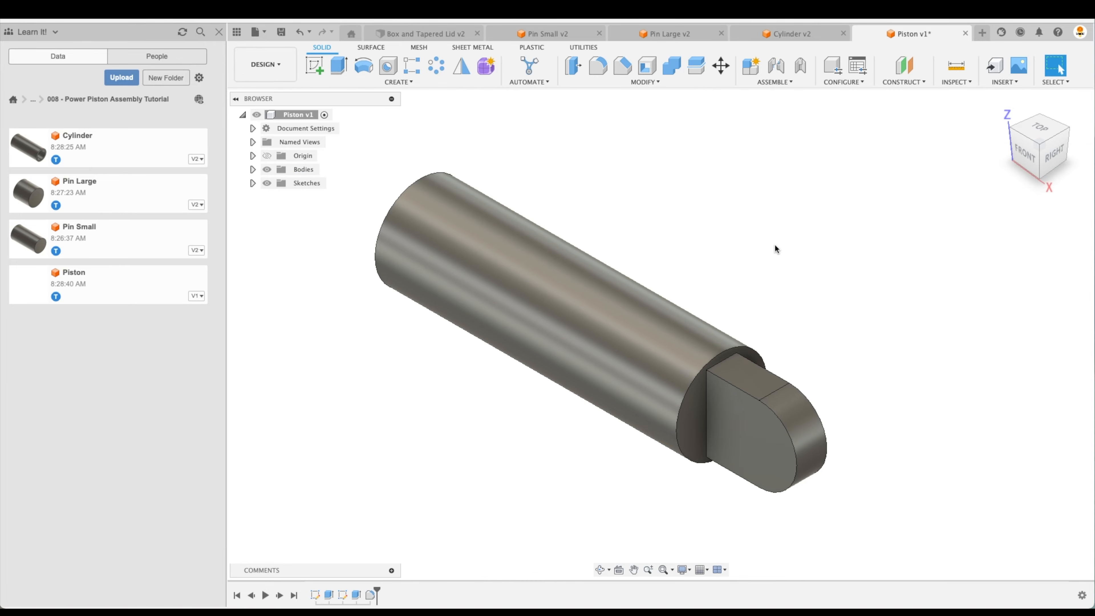
# Step: Start a sketch on the tab's flat front side and draw a 0.5 in diameter circle in the empty space above the tab
pyautogui.click(309, 63)
pyautogui.click(755, 452)
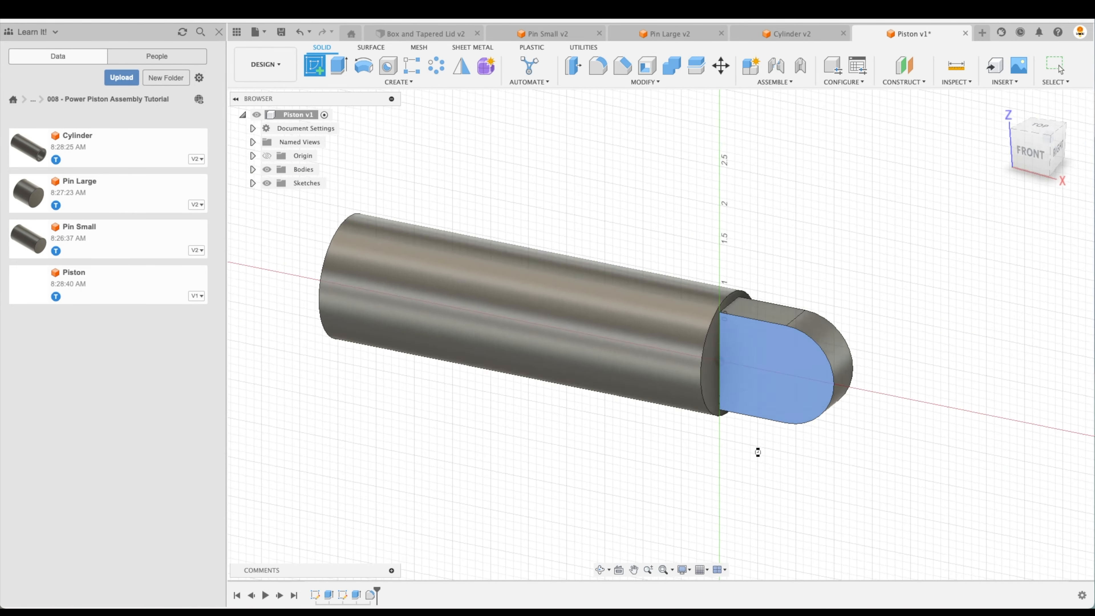
pyautogui.press('c')
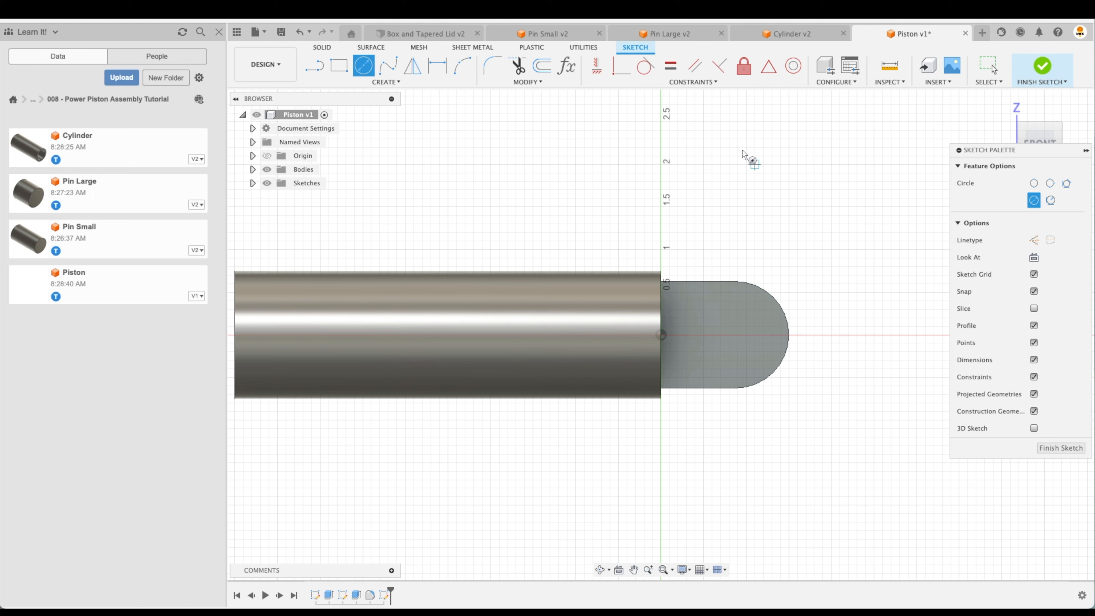
pyautogui.click(753, 224)
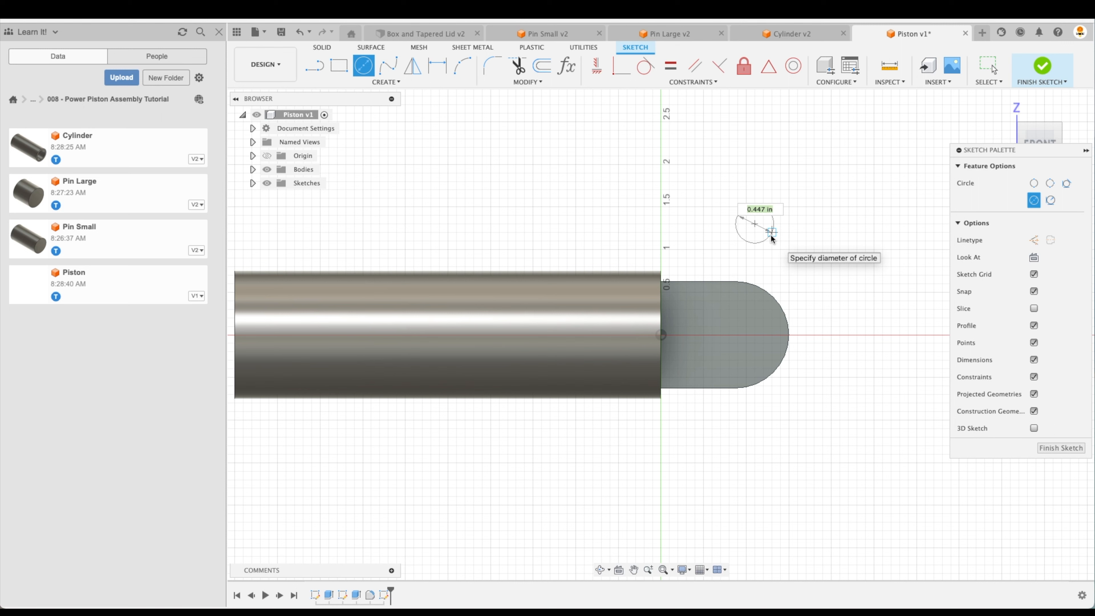
pyautogui.write('.5')
pyautogui.press('Return')
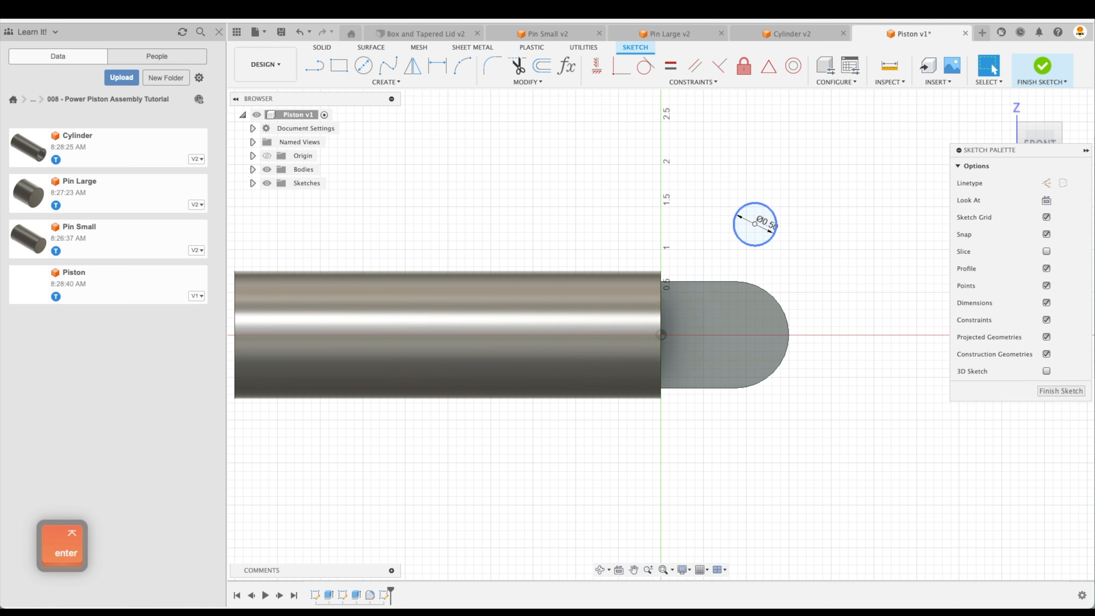
# Step: Make the 0.5 in circle concentric with the tab's rounded end arc and finish the sketch
pyautogui.click(793, 65)
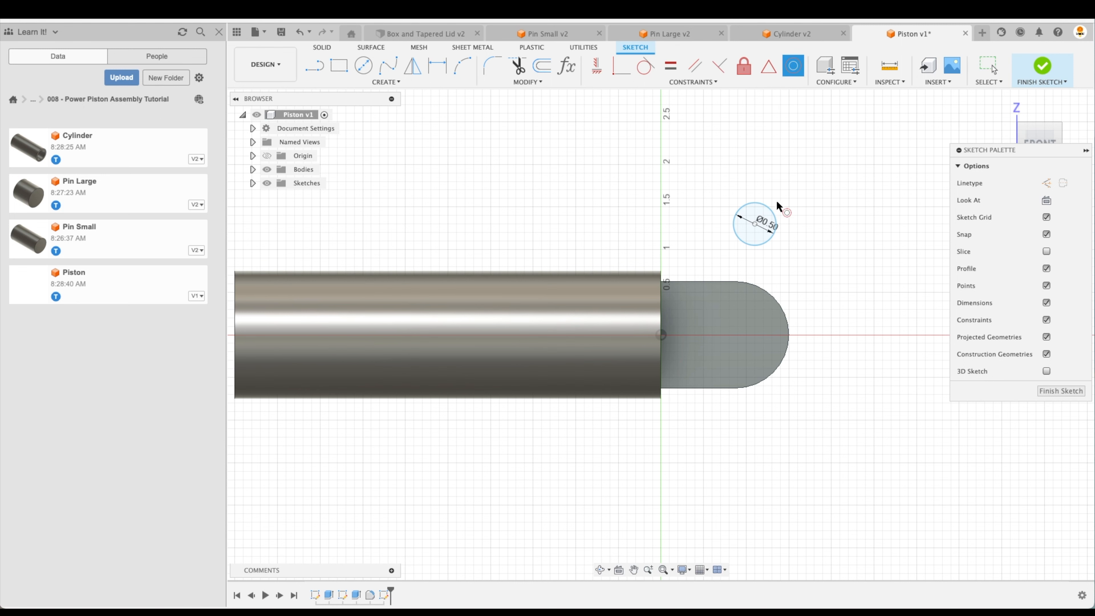
pyautogui.click(776, 220)
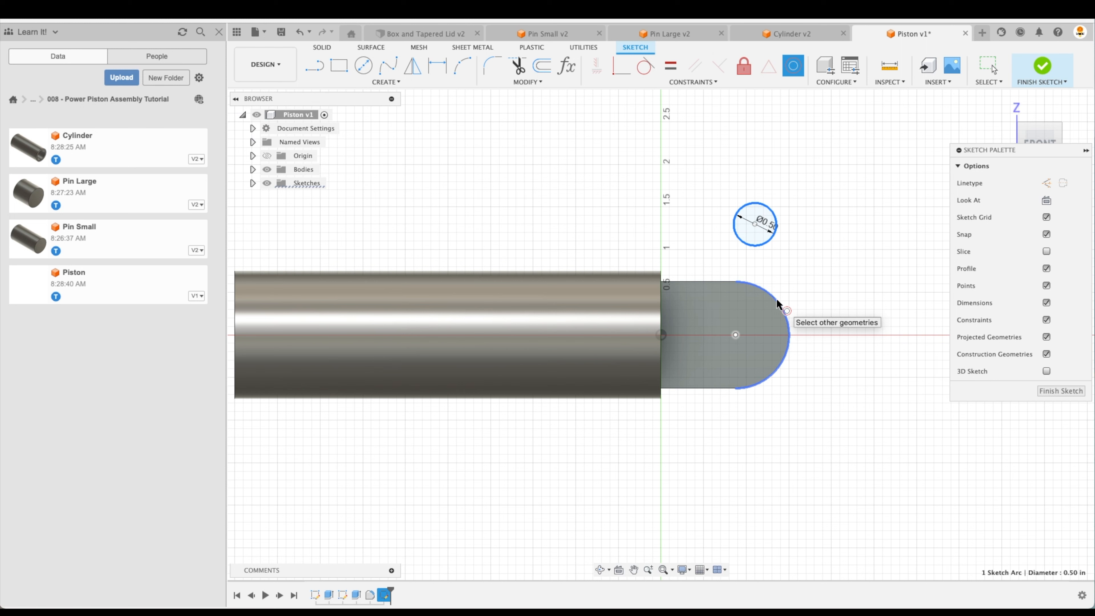
pyautogui.click(777, 303)
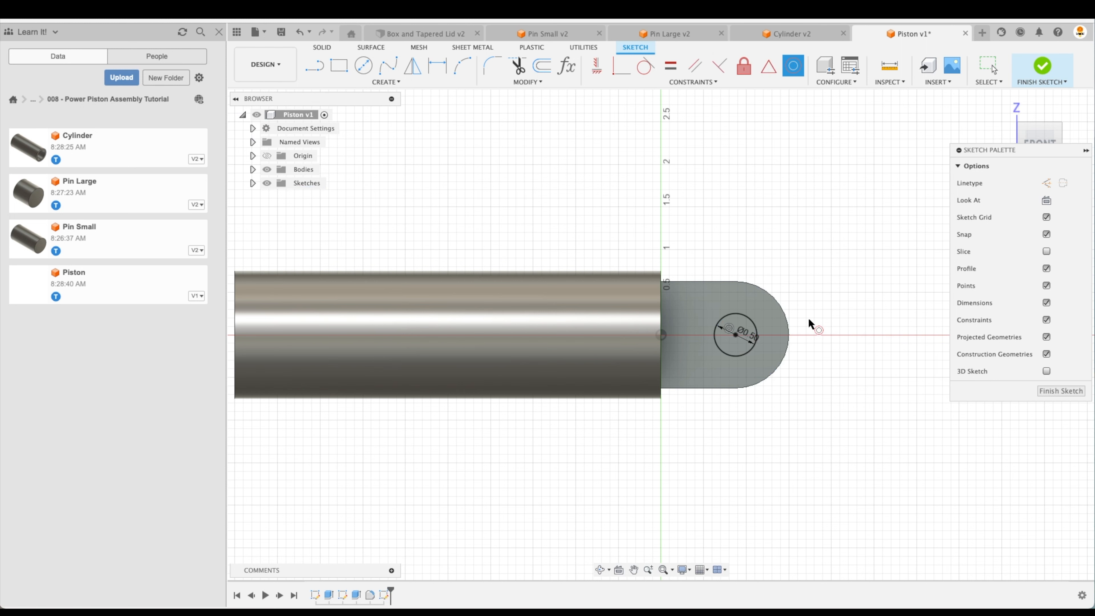
pyautogui.click(1057, 391)
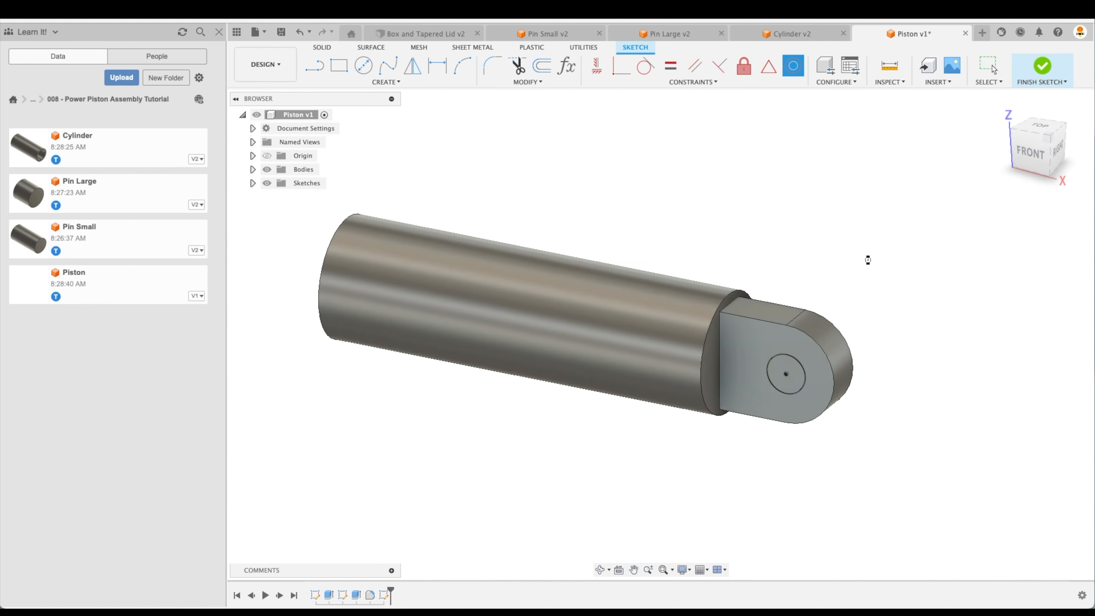
# Step: Extrude the circle as a cut through the tab, using the To Object extent up to the tab's opposite side face
pyautogui.click(340, 66)
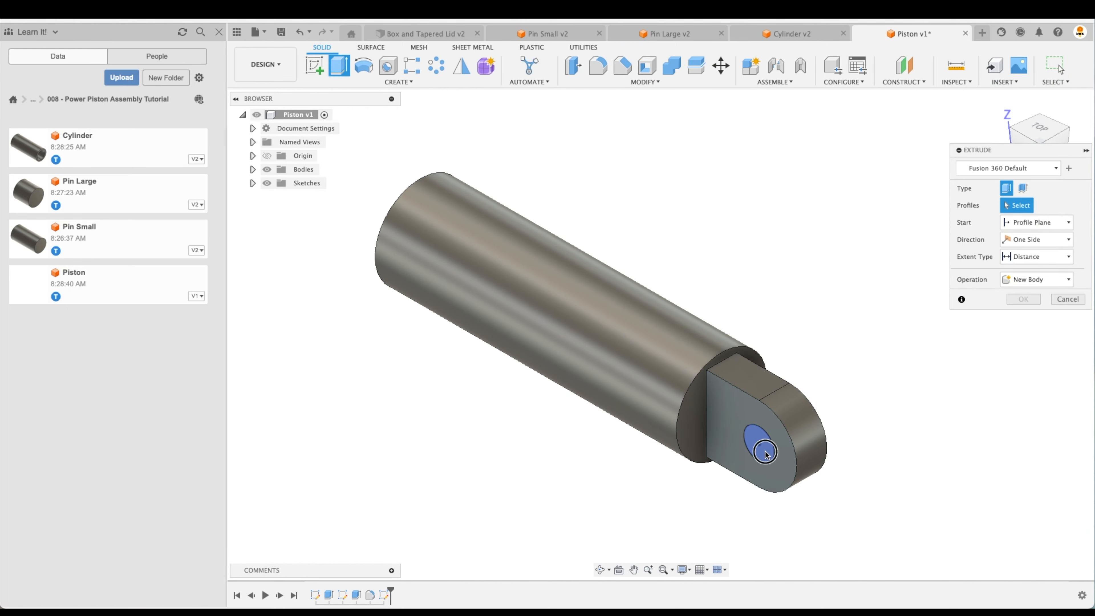
pyautogui.click(765, 454)
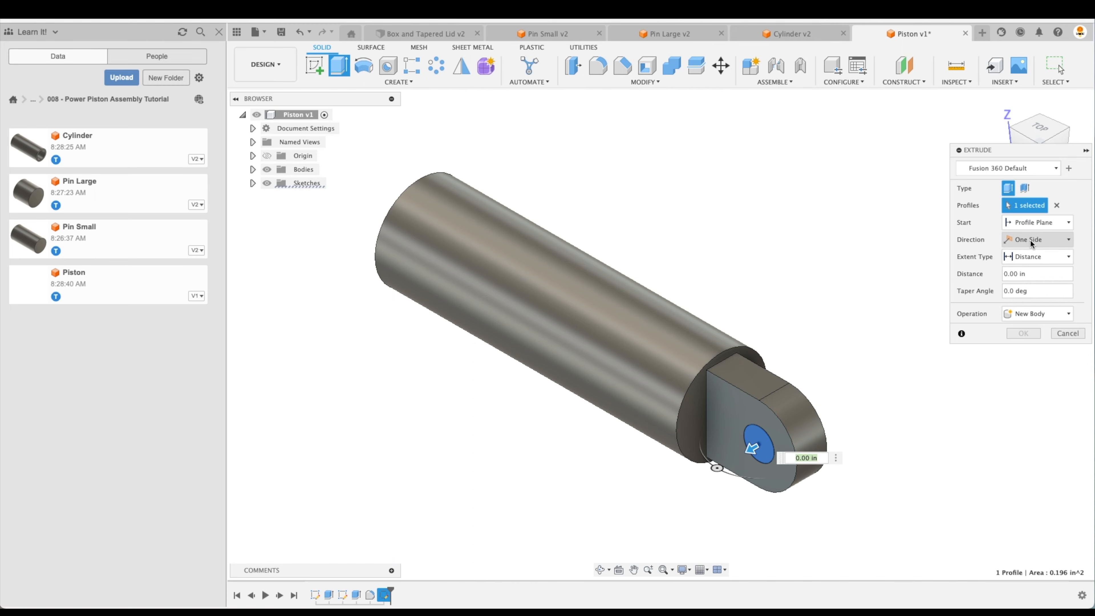
pyautogui.click(1038, 256)
pyautogui.click(1033, 291)
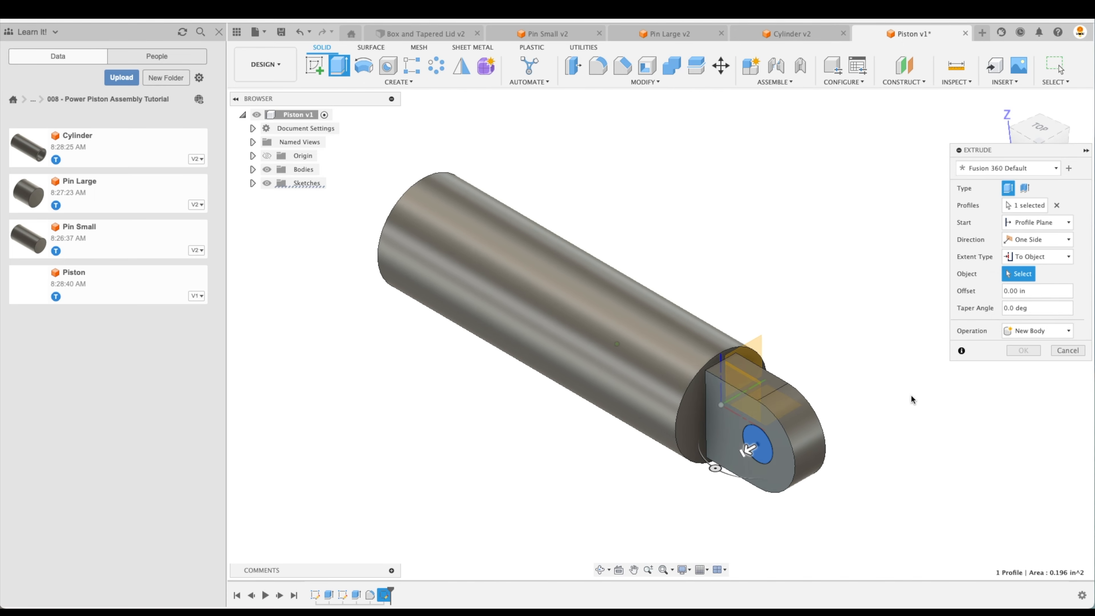
pyautogui.keyDown('shift'); pyautogui.moveTo(911, 395); pyautogui.dragTo(612, 465, button='middle'); pyautogui.keyUp('shift')
pyautogui.click(586, 450)
pyautogui.keyDown('shift'); pyautogui.moveTo(707, 431); pyautogui.dragTo(985, 403, button='middle'); pyautogui.keyUp('shift')
pyautogui.click(1023, 384)
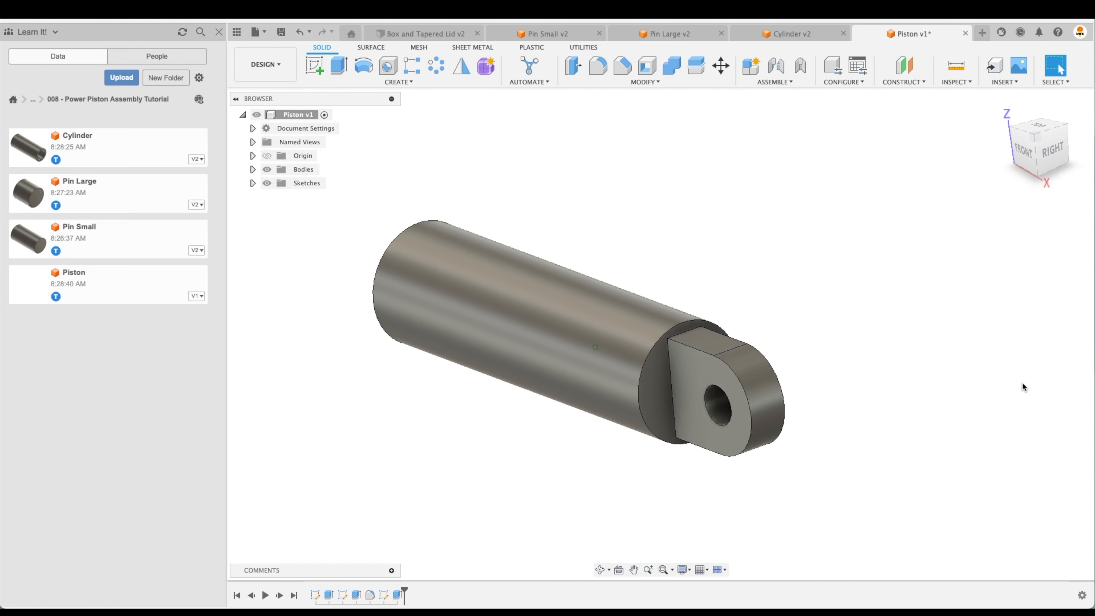
# Step: Apply a constant 0.02 in fillet to the piston's tab-side end face, the far end's round edge, and the tab's hole and outline edges
pyautogui.click(599, 69)
pyautogui.click(955, 166)
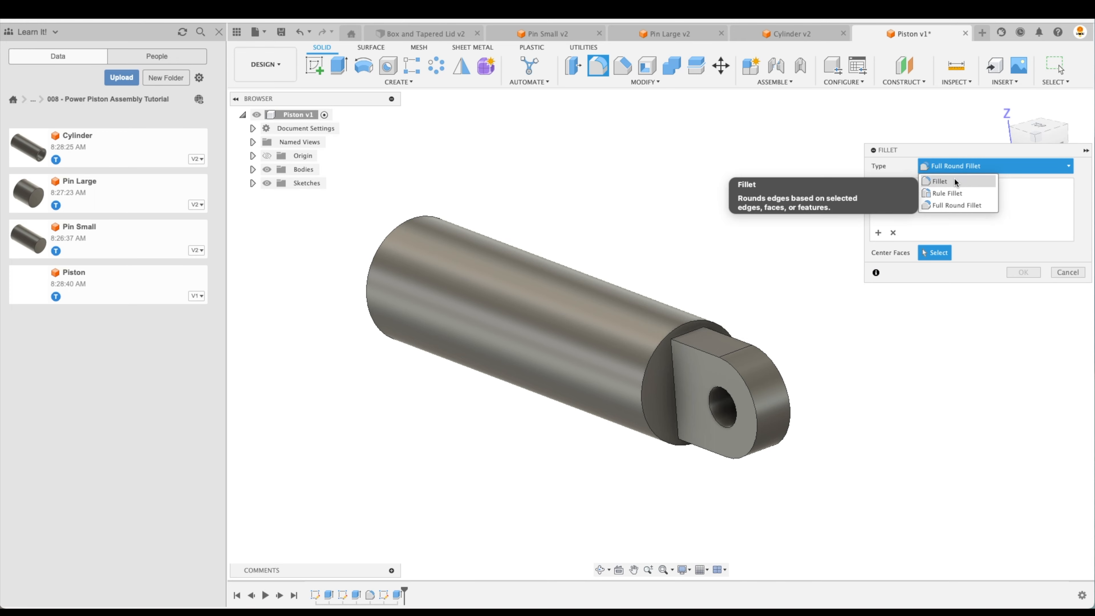
pyautogui.click(955, 181)
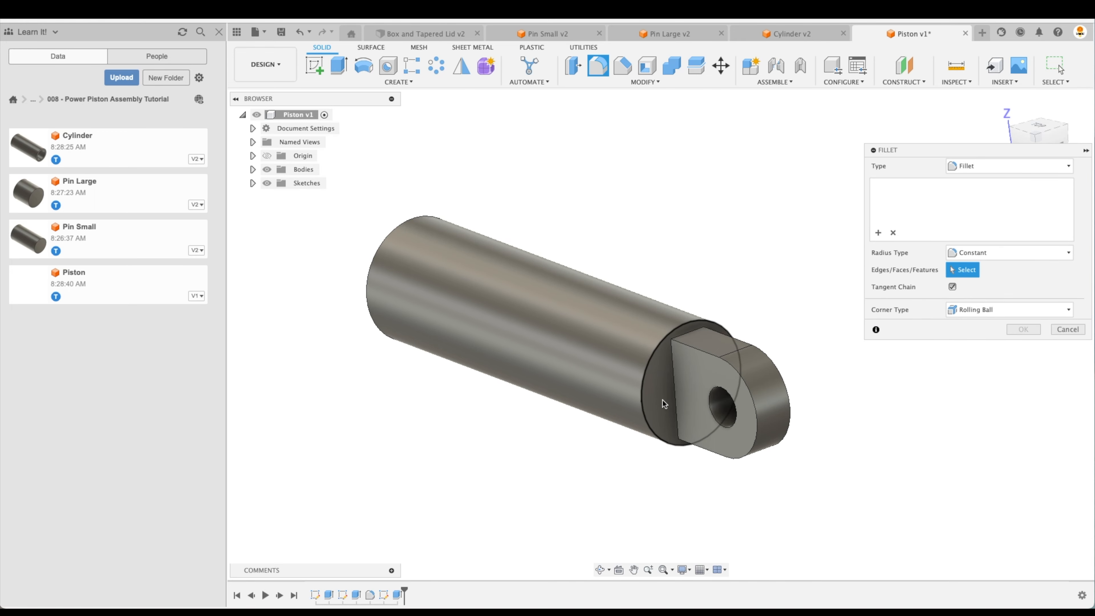
pyautogui.click(662, 387)
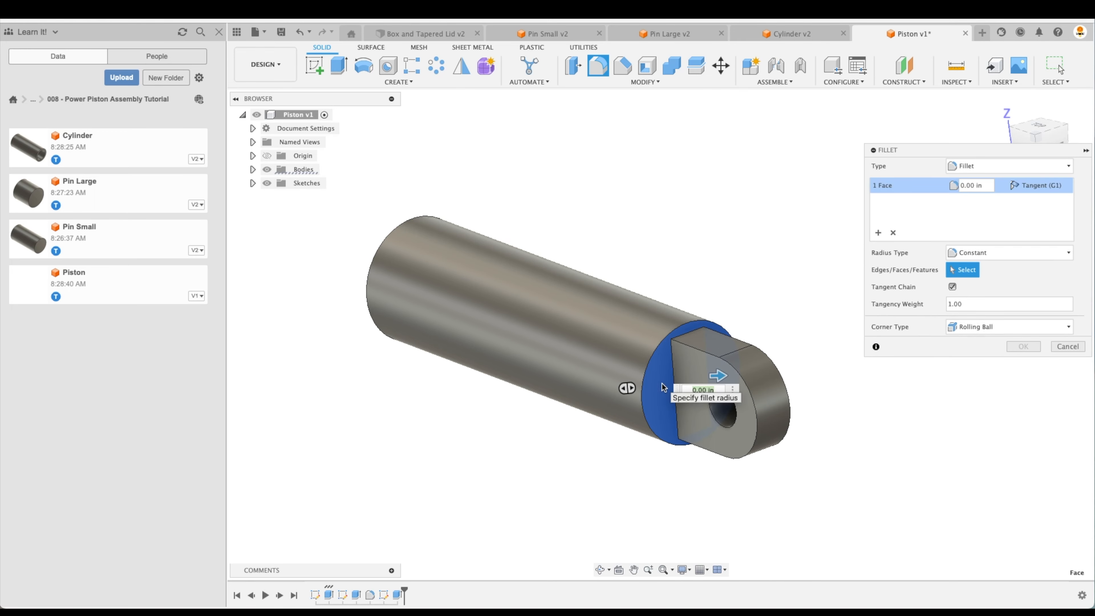
pyautogui.write('.0')
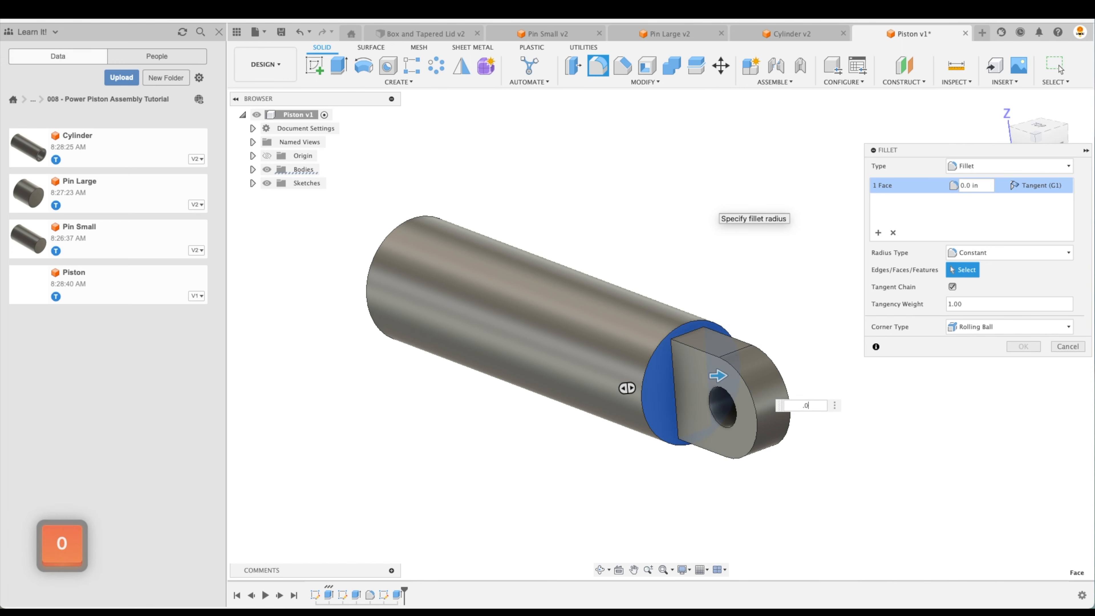
pyautogui.write('1')
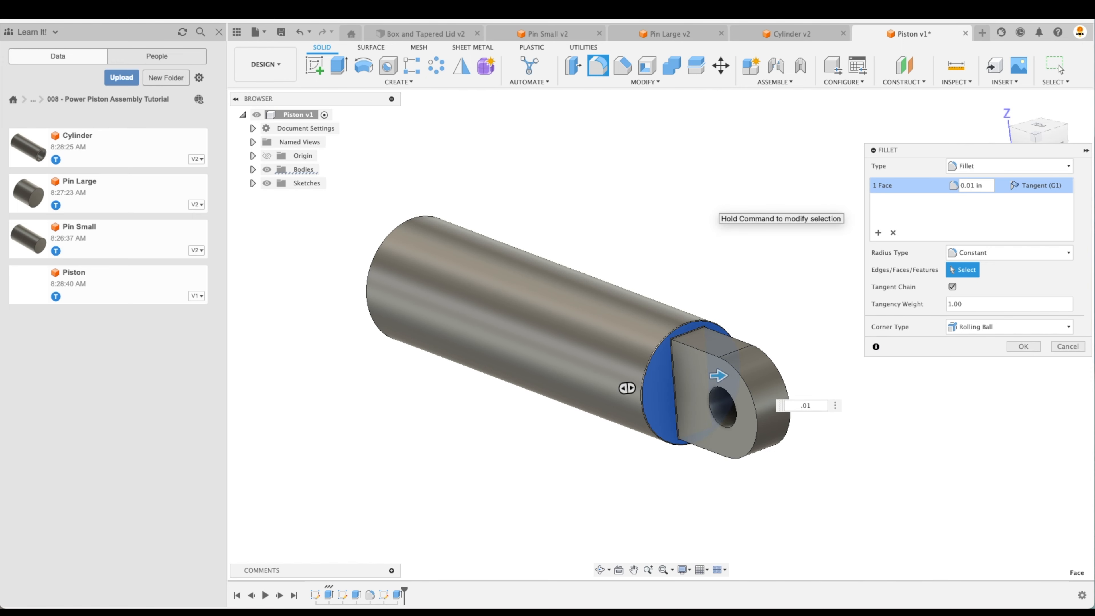
pyautogui.press('BackSpace')
pyautogui.write('2')
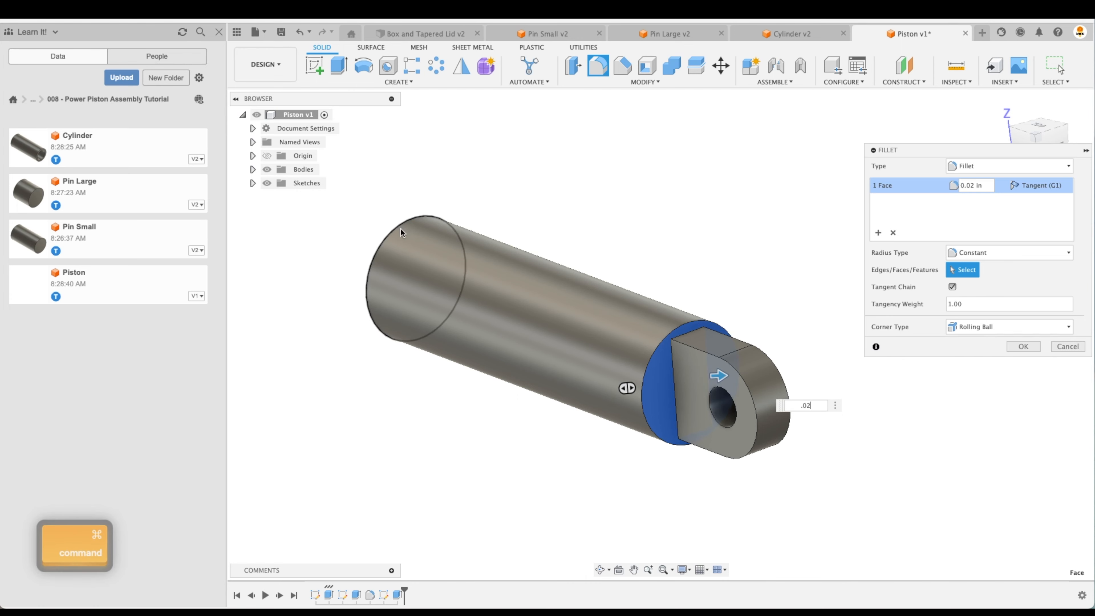
pyautogui.keyDown('super'); pyautogui.click(400, 231); pyautogui.keyUp('super')
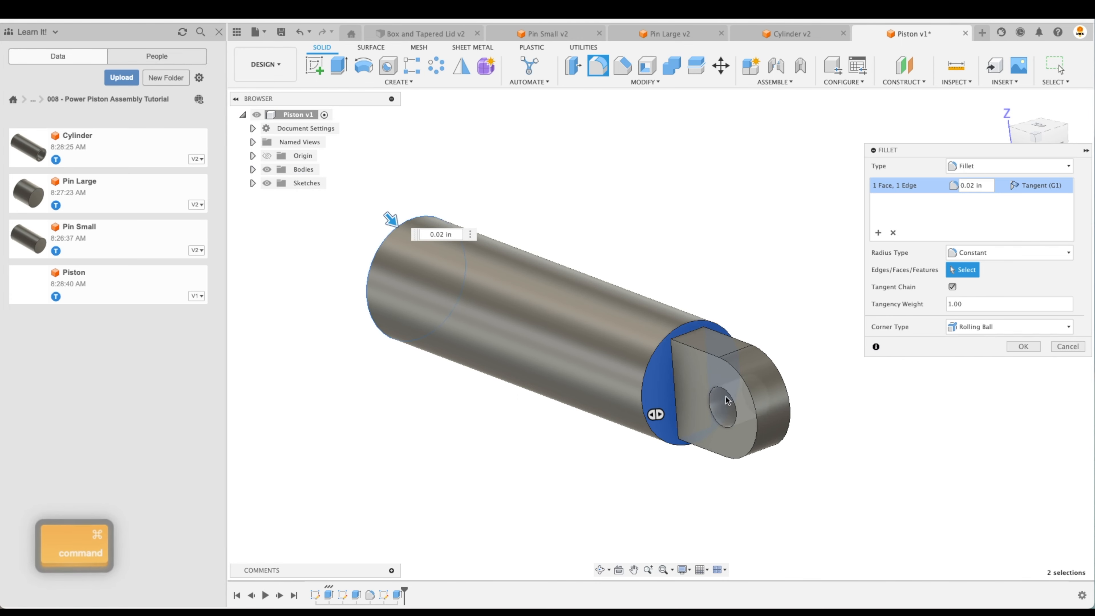
pyautogui.keyDown('super'); pyautogui.click(732, 390); pyautogui.keyUp('super')
pyautogui.keyDown('super'); pyautogui.click(758, 385); pyautogui.keyUp('super')
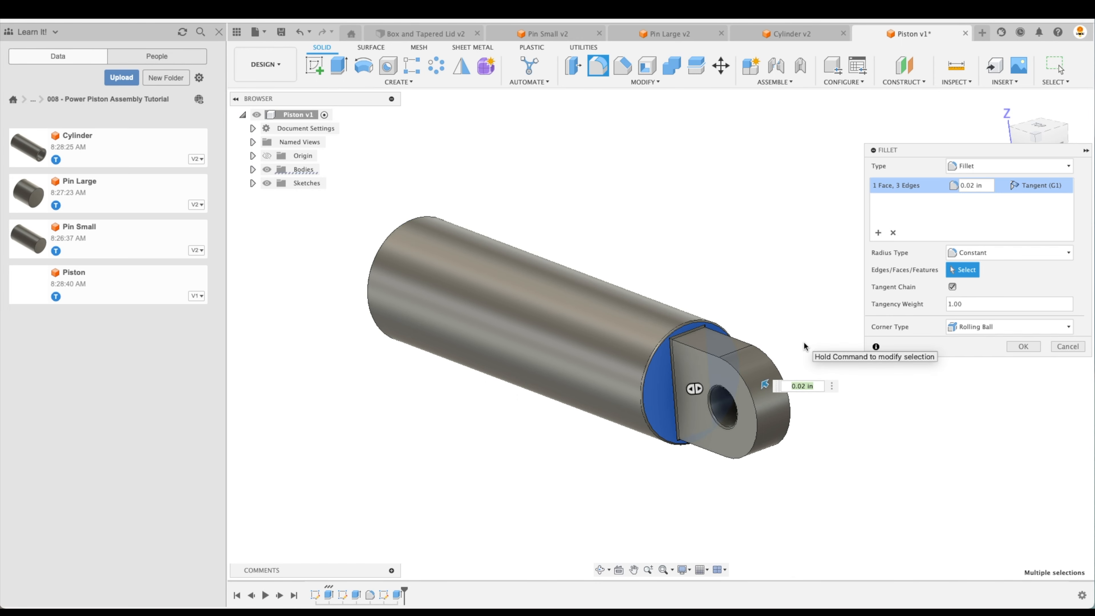
pyautogui.click(1022, 346)
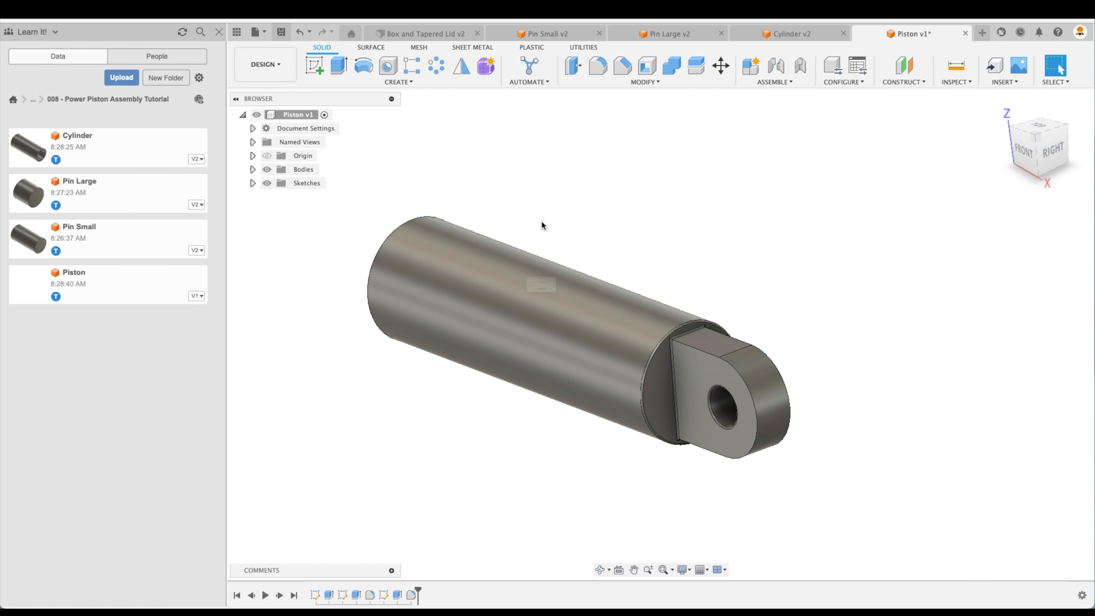
# Step: Save the piston design and save a new empty design as Connecting Rod in the same project folder
pyautogui.press('super+s')
pyautogui.click(554, 319)
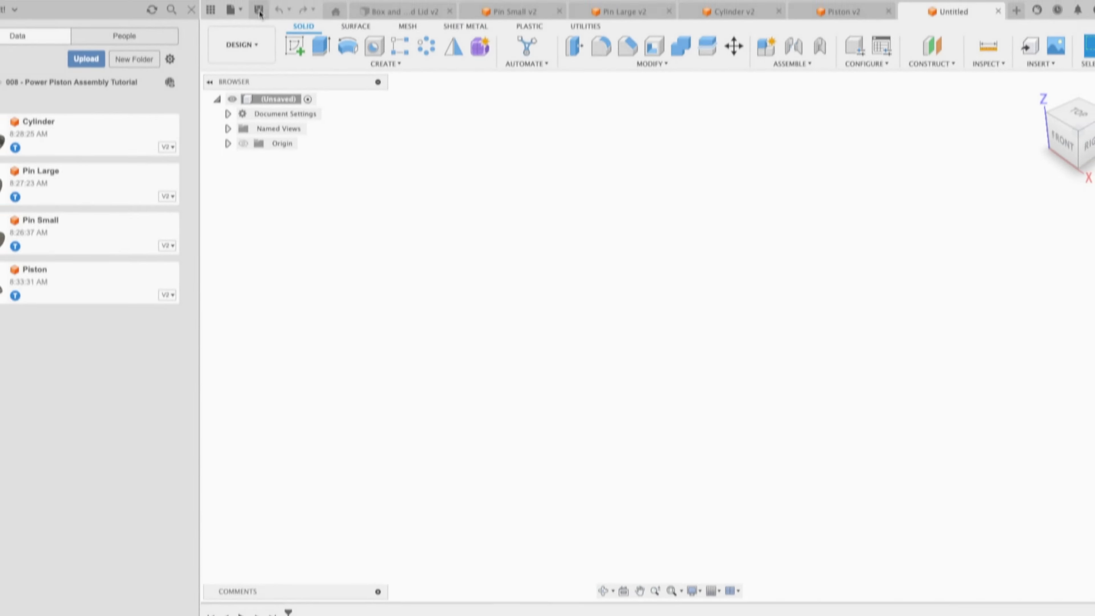
pyautogui.click(282, 33)
pyautogui.write('Connecting Rod')
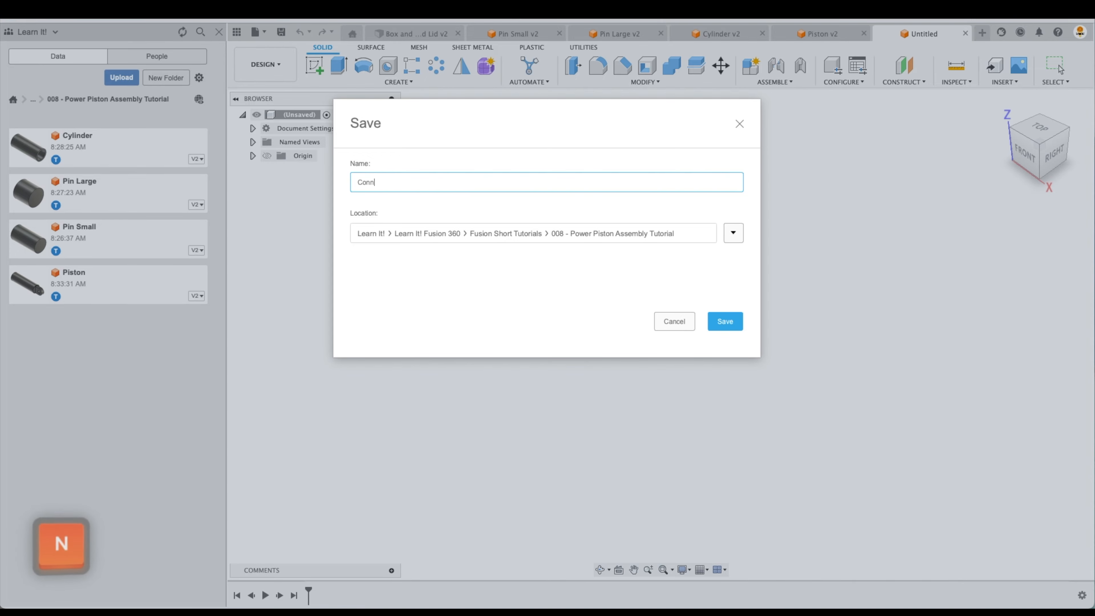
pyautogui.press('Return')
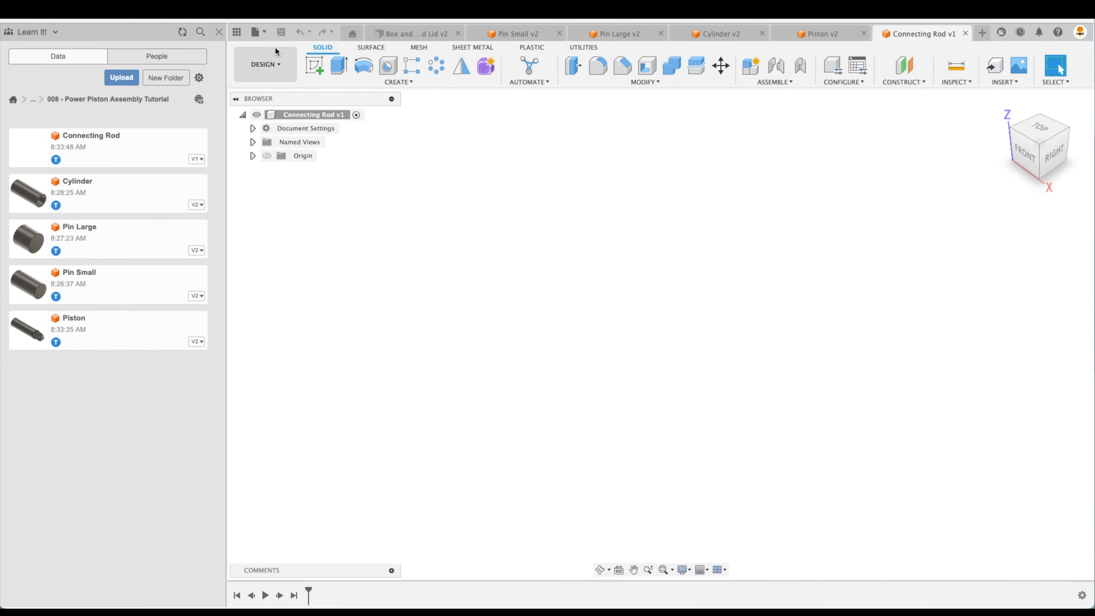
# Step: Sketch a centre rectangle 0.5 in wide and 1 in high at the origin on the YZ plane, and finish the sketch
pyautogui.click(316, 67)
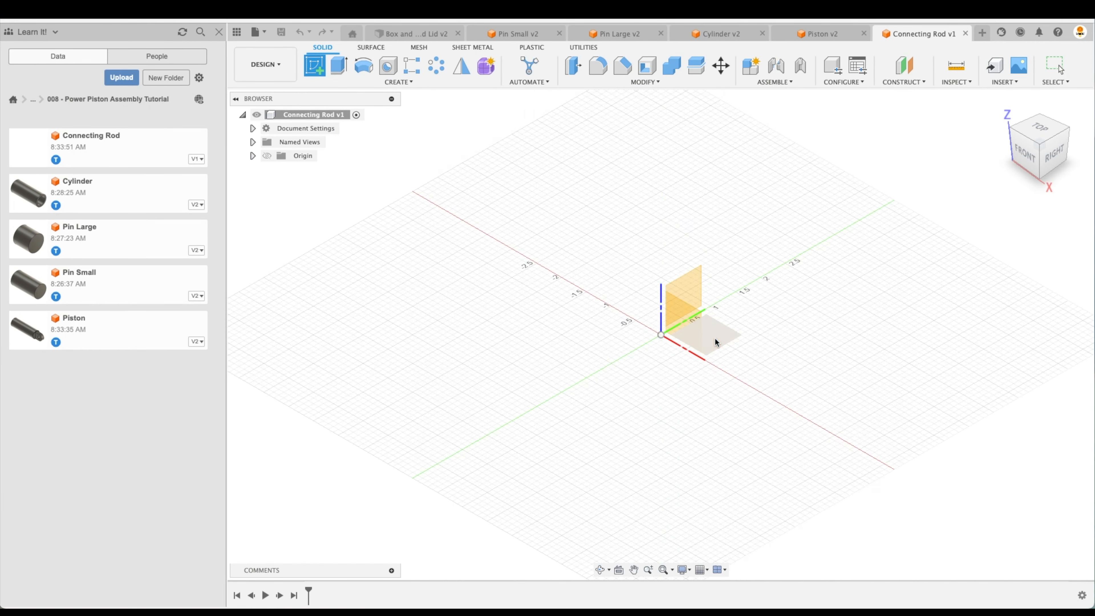
pyautogui.click(694, 289)
pyautogui.click(339, 65)
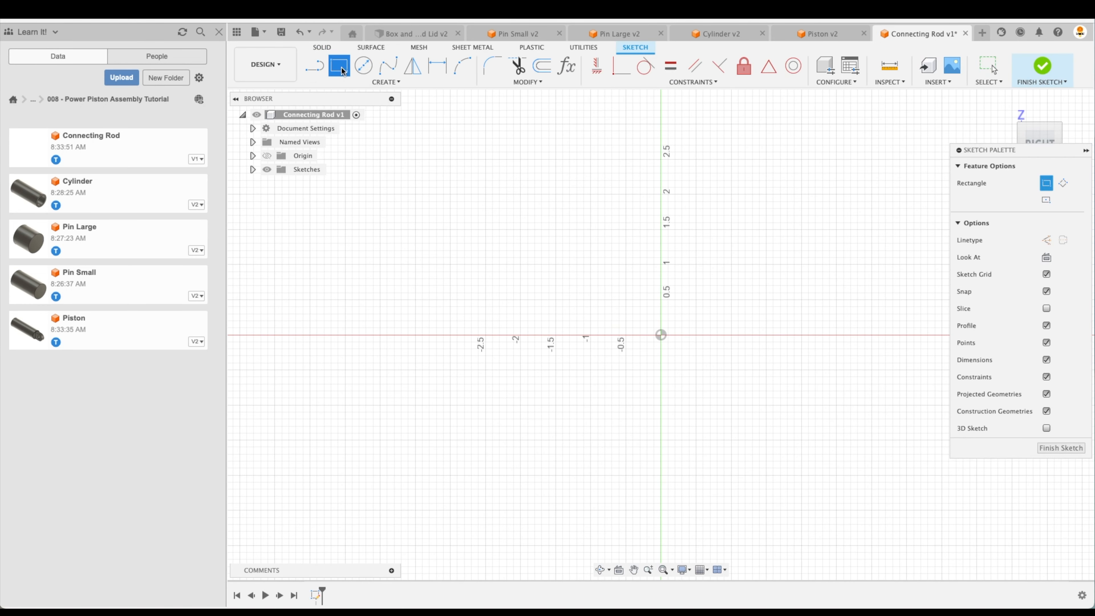
pyautogui.click(1046, 201)
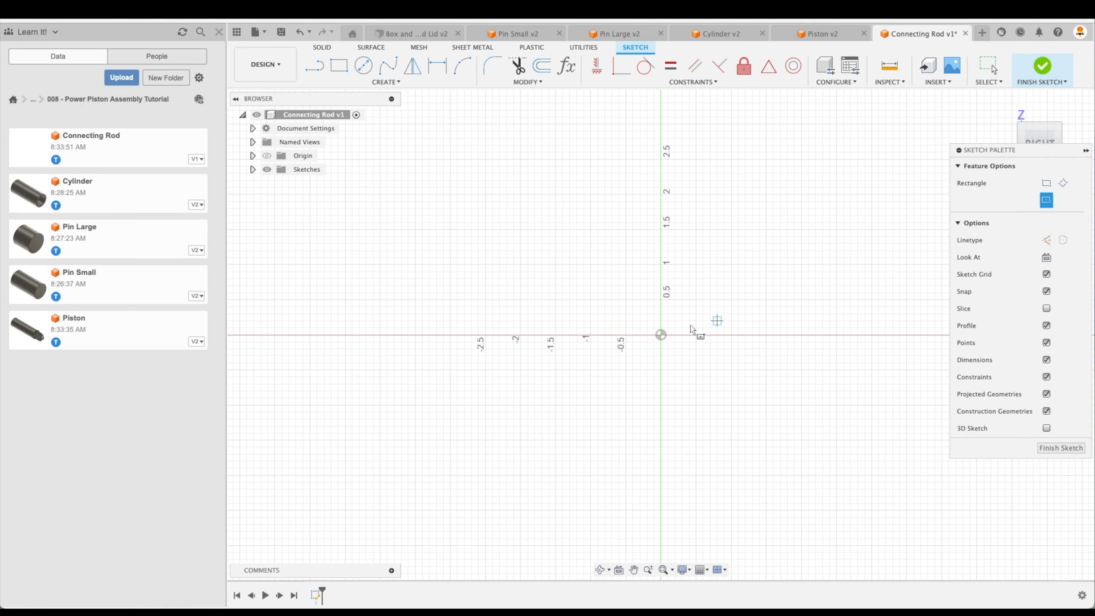
pyautogui.click(661, 335)
pyautogui.write('1')
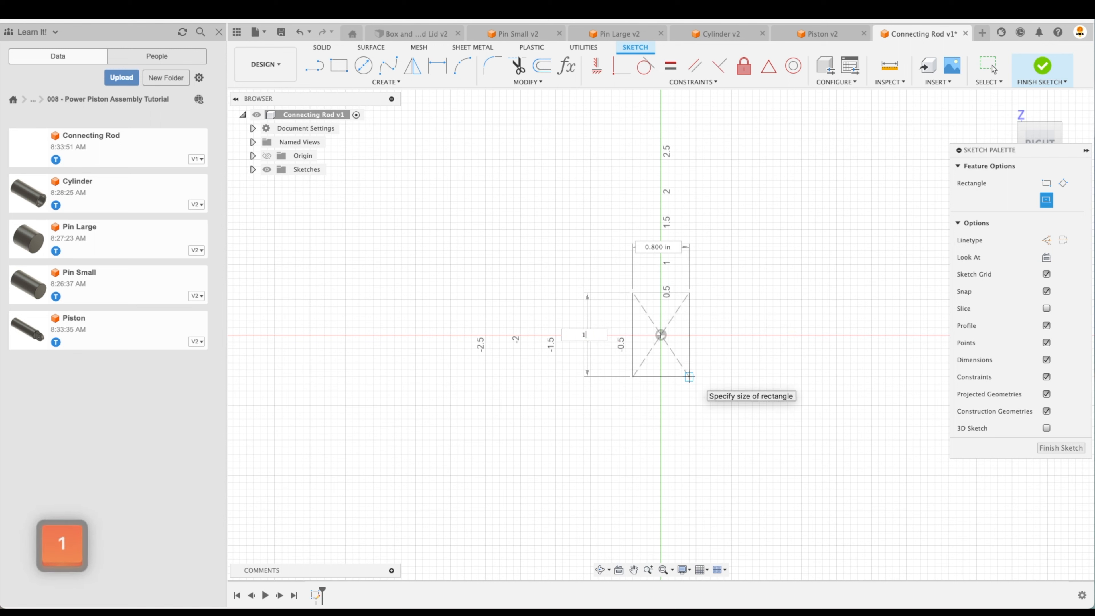
pyautogui.press('Tab')
pyautogui.write('.5')
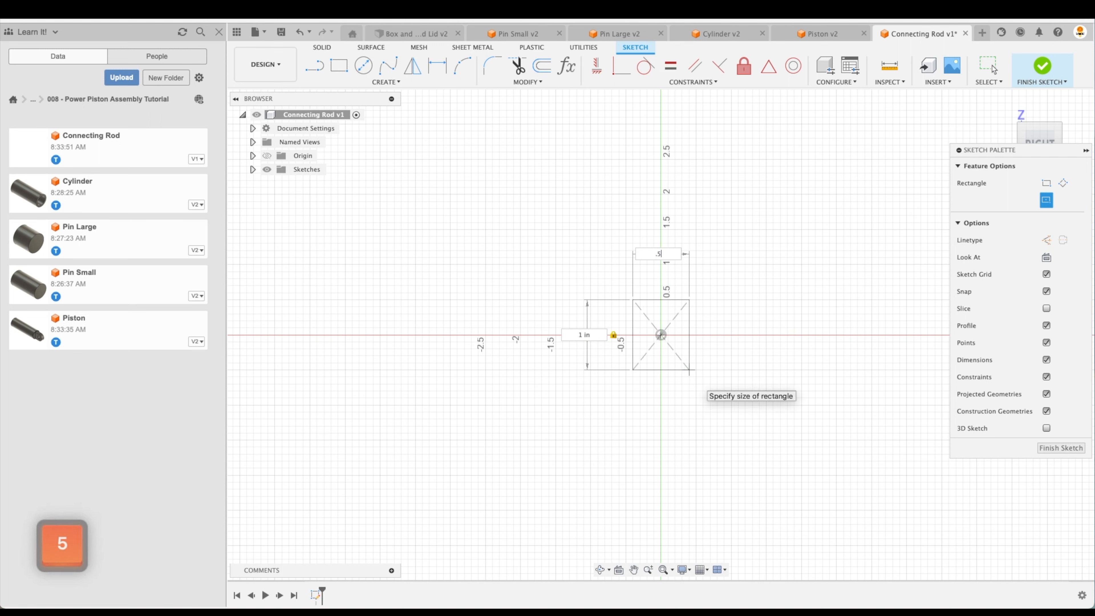
pyautogui.press('Return')
pyautogui.click(1060, 390)
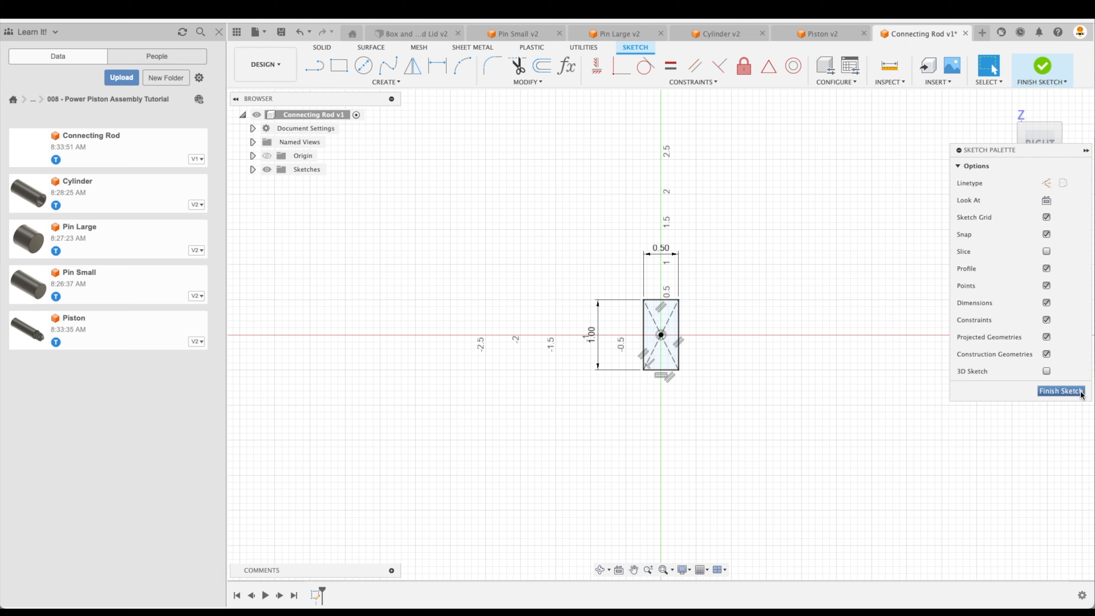
# Step: Extrude the rectangle 9.625 in along the X axis as a new body
pyautogui.click(340, 65)
pyautogui.moveTo(658, 322); pyautogui.dragTo(847, 441)
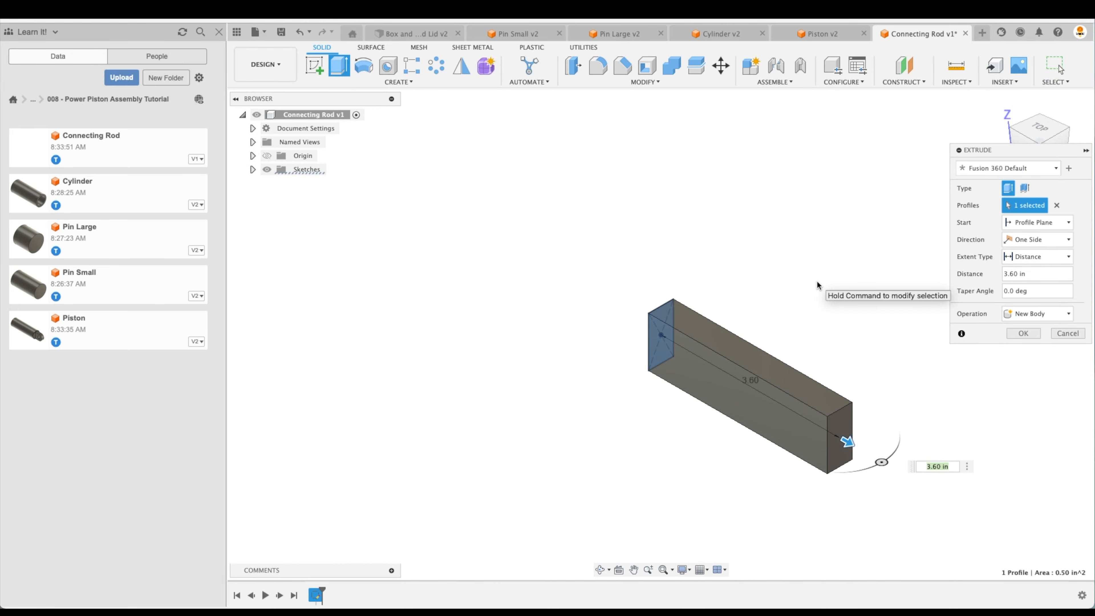
pyautogui.write('9.625-')
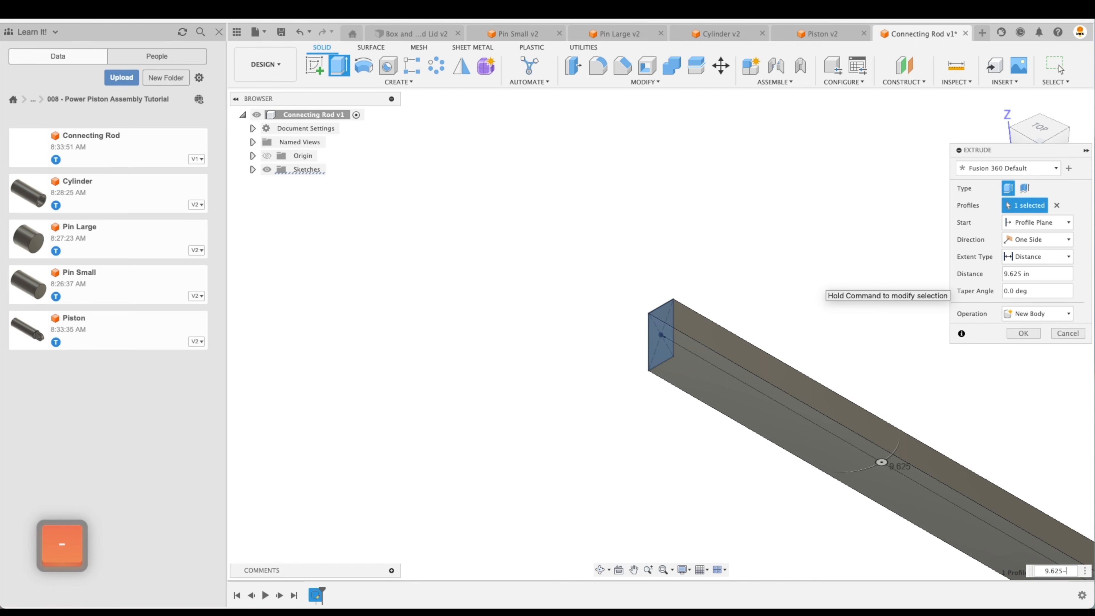
pyautogui.press('BackSpace')
pyautogui.press('Return')
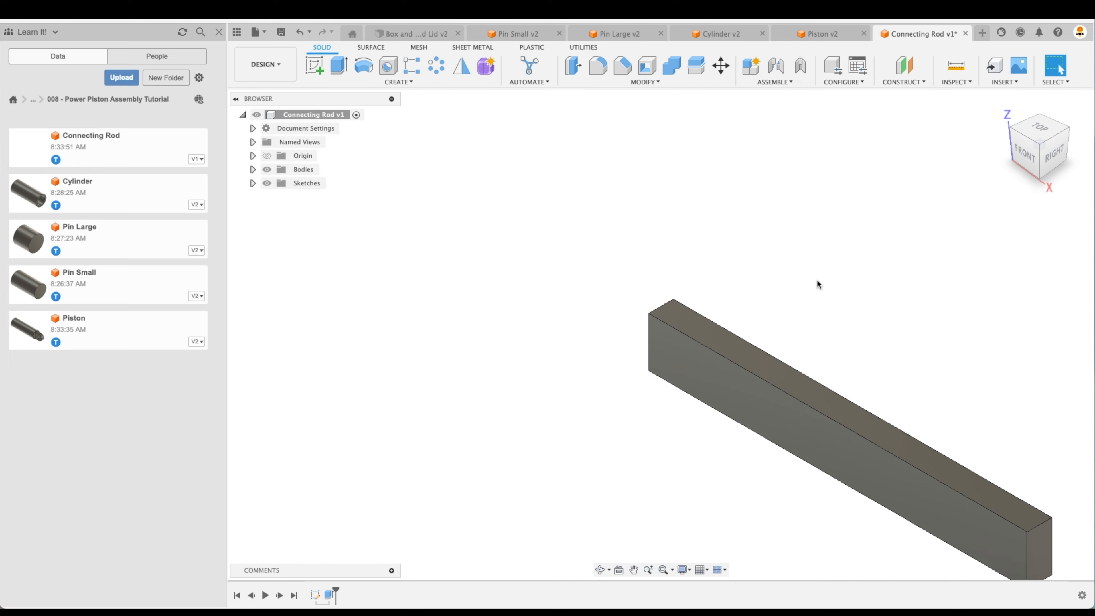
# Step: Start a sketch on the bar's end face at the origin and draw a centre rectangle 1.25 in high and about 1 in wide
pyautogui.click(1000, 108)
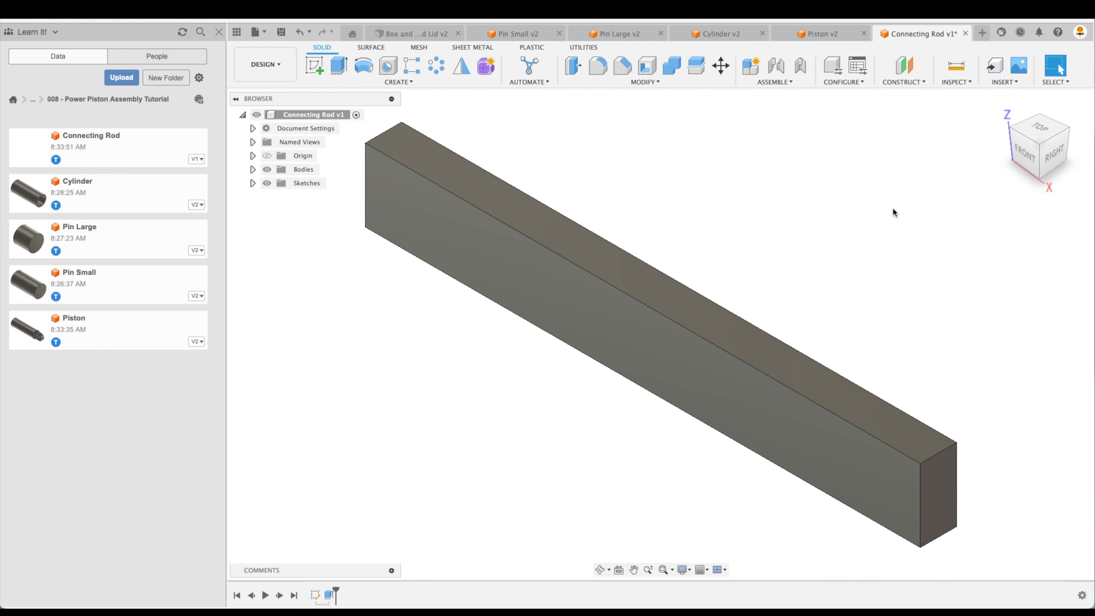
pyautogui.keyDown('shift'); pyautogui.moveTo(893, 212); pyautogui.dragTo(325, 86, button='middle'); pyautogui.keyUp('shift')
pyautogui.click(314, 65)
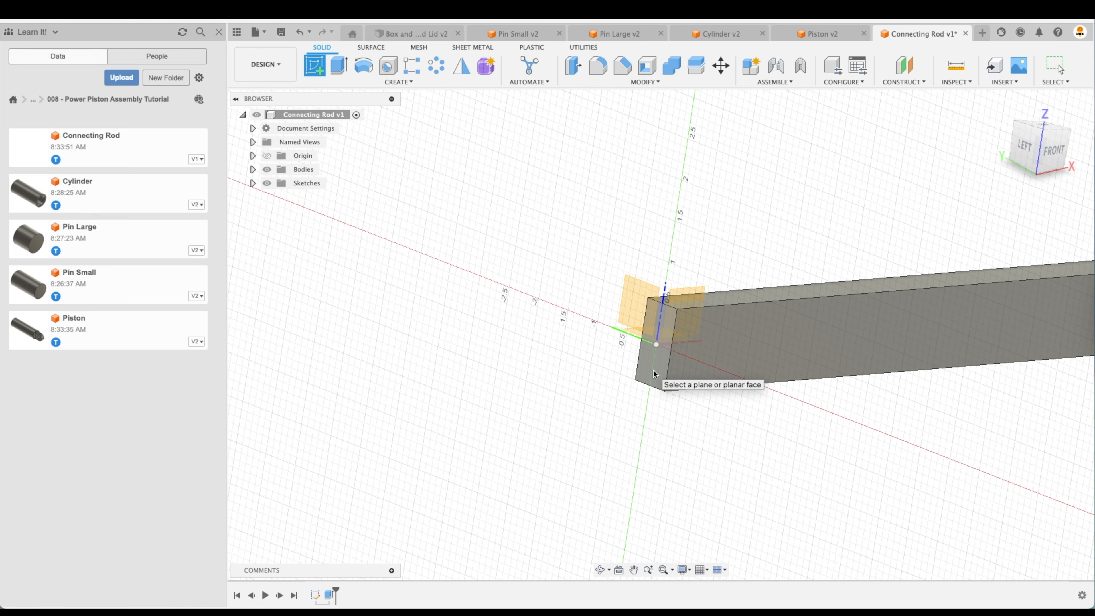
pyautogui.click(661, 380)
pyautogui.click(339, 65)
pyautogui.click(1046, 200)
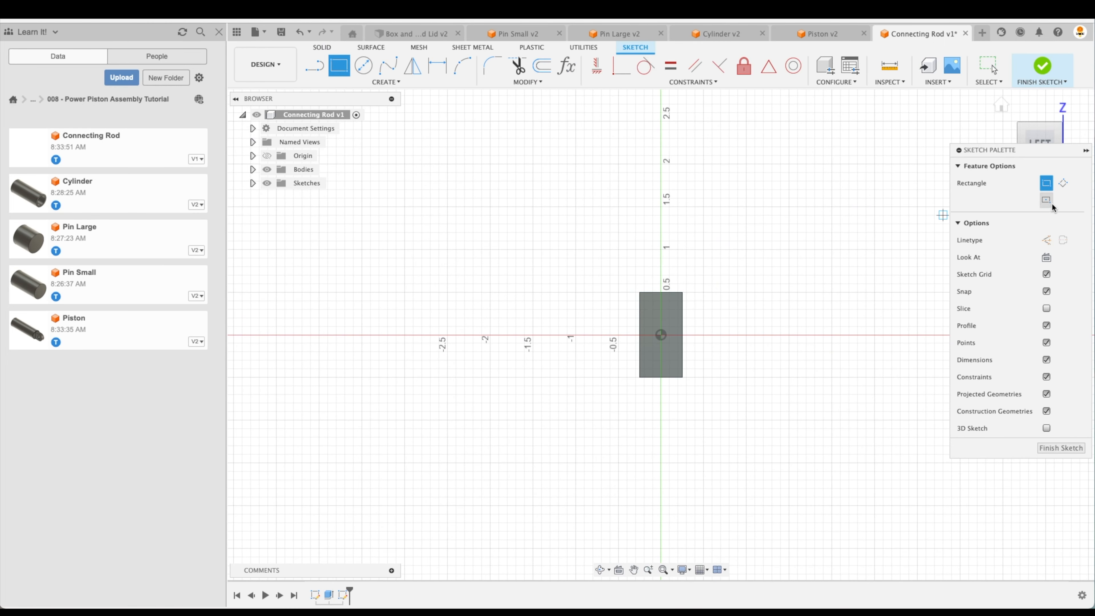
pyautogui.click(661, 334)
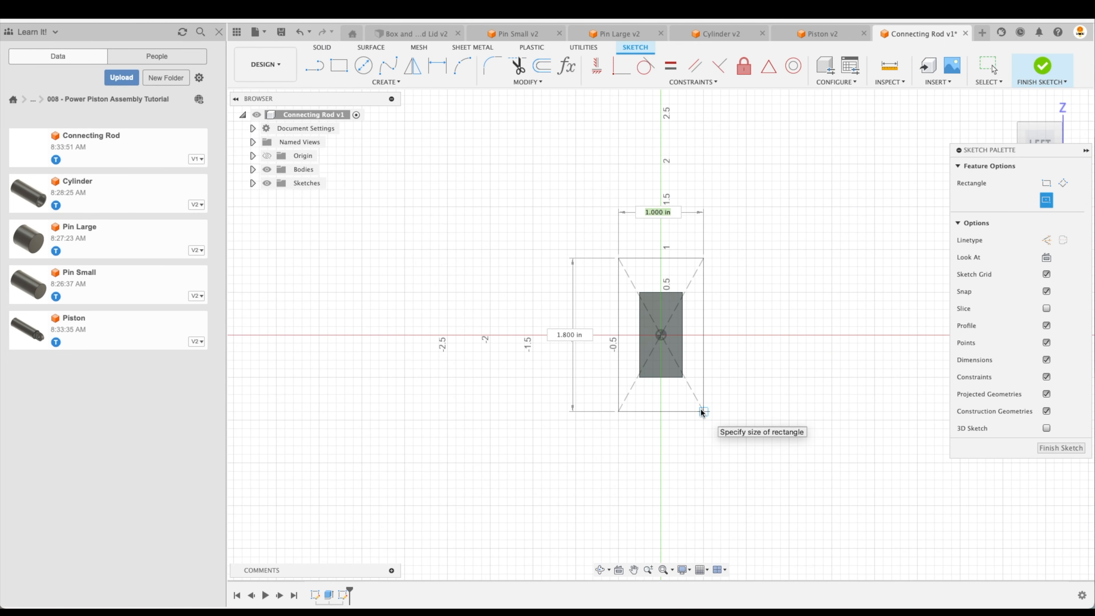
pyautogui.press('Tab')
pyautogui.write('1.25')
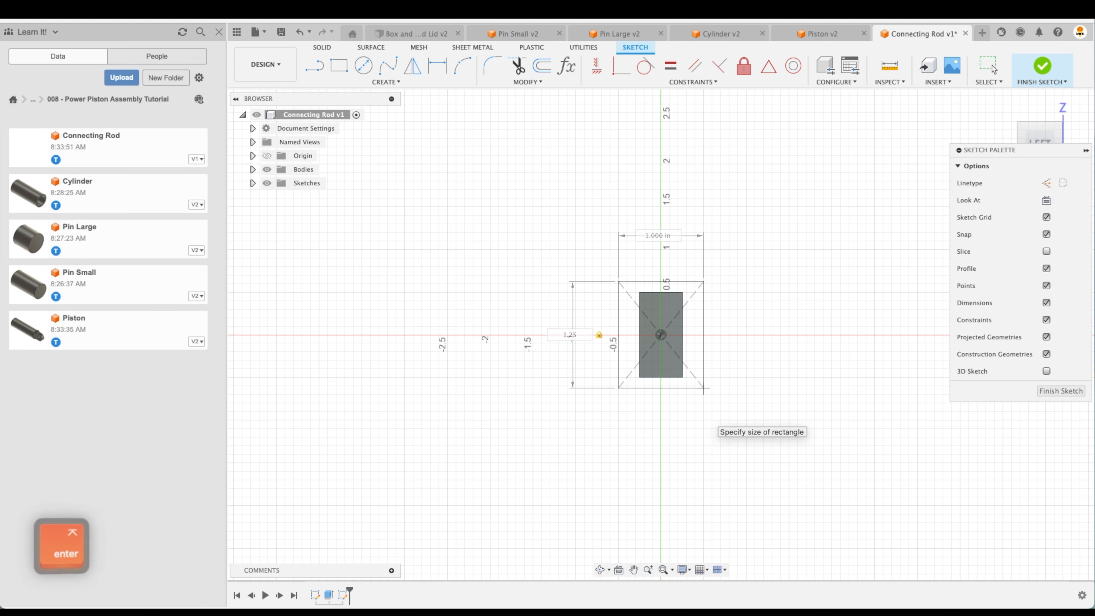
pyautogui.press('Return')
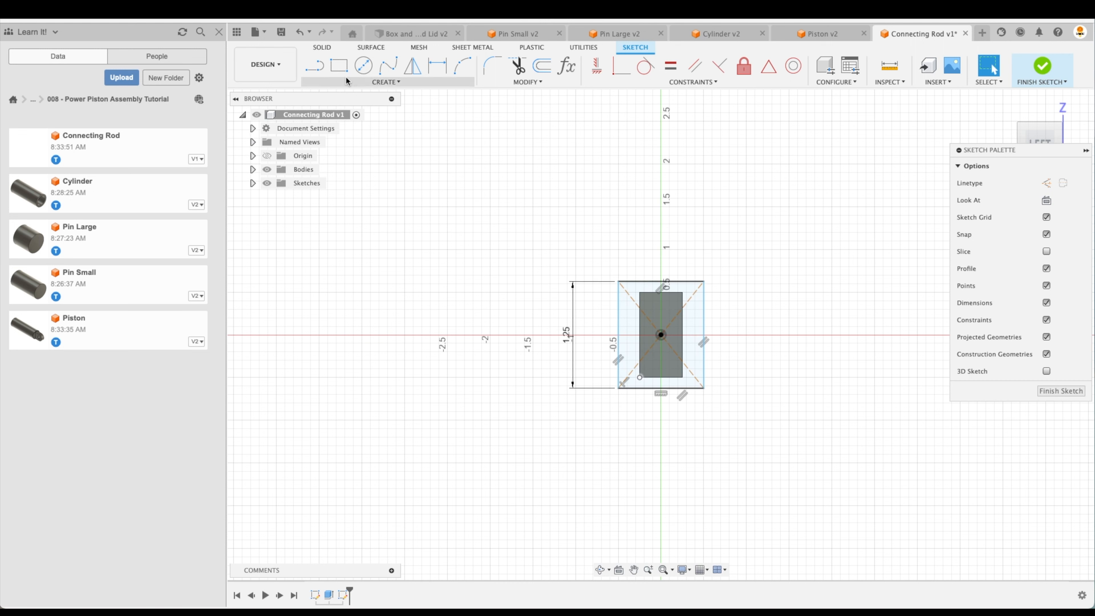
# Step: Draw a second centre rectangle from the origin, 0.5 in wide and as high as the outer rectangle
pyautogui.click(1046, 199)
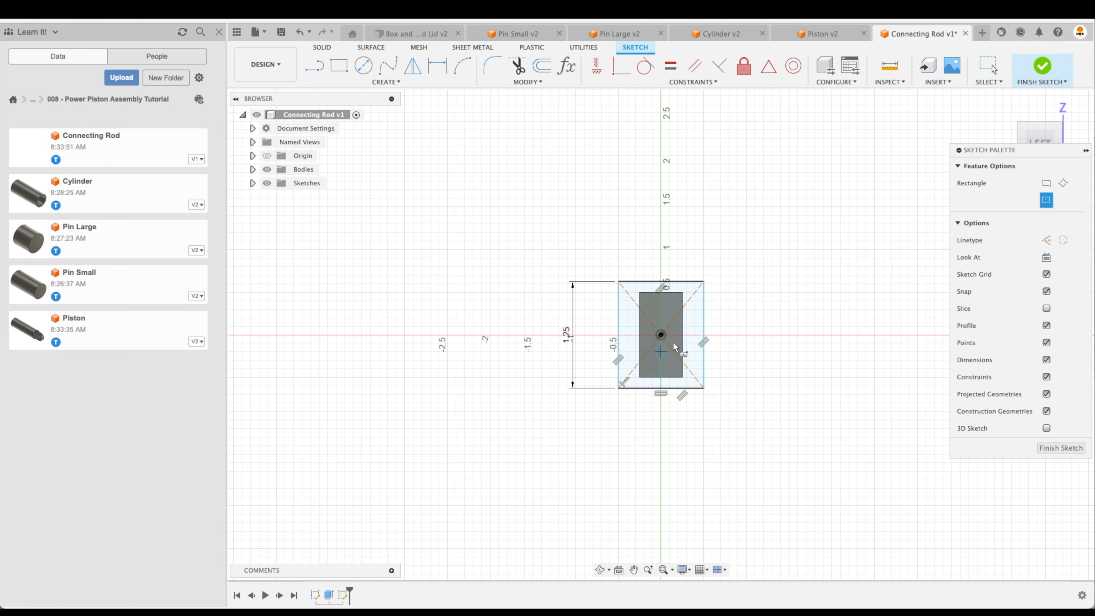
pyautogui.click(661, 335)
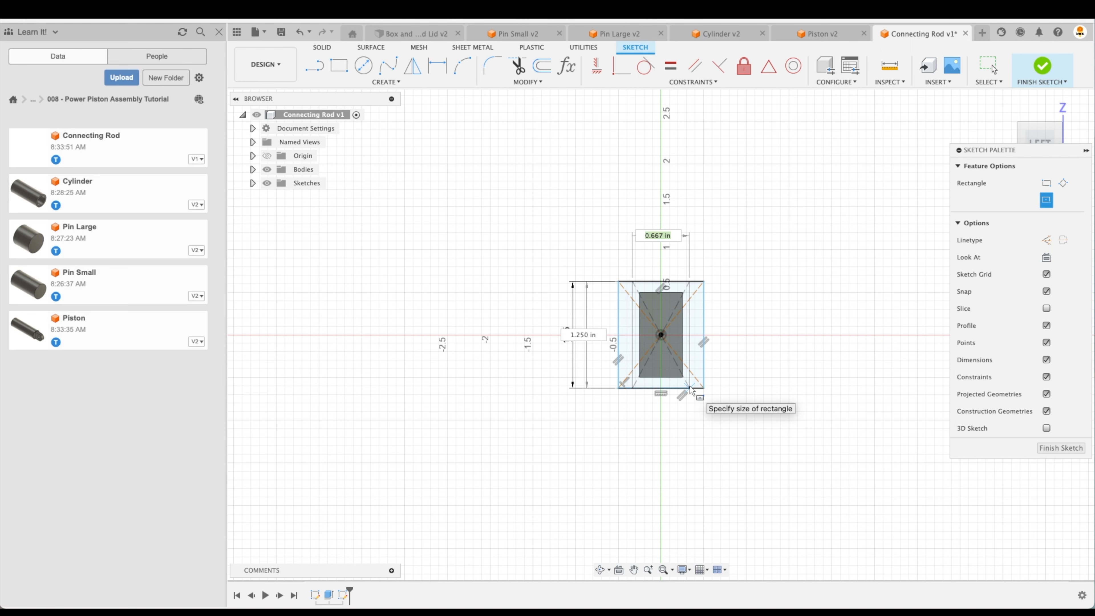
pyautogui.write('.5')
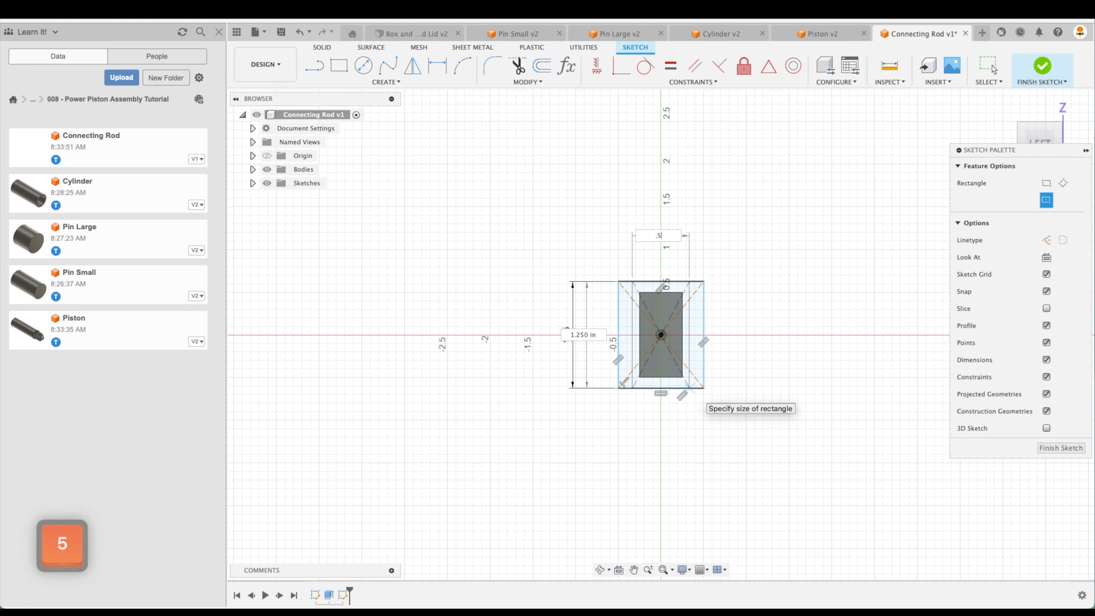
pyautogui.press('Return')
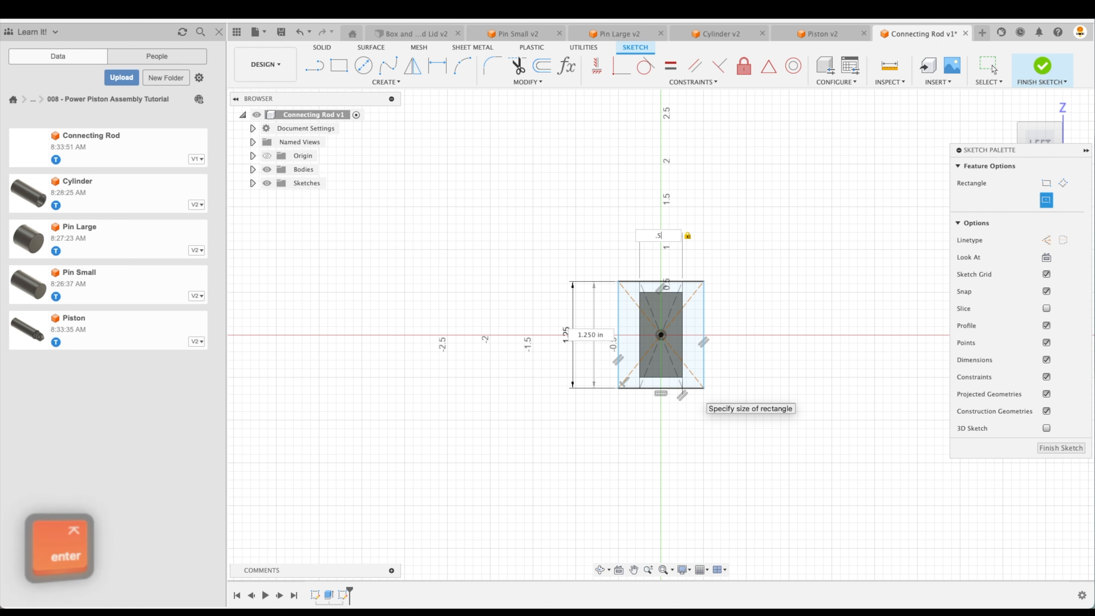
pyautogui.press('Escape')
# Step: Stretch the inner rectangle vertically so its top edge sits above the outer rectangle's overlapping top edge
pyautogui.scroll(3, 678, 289)
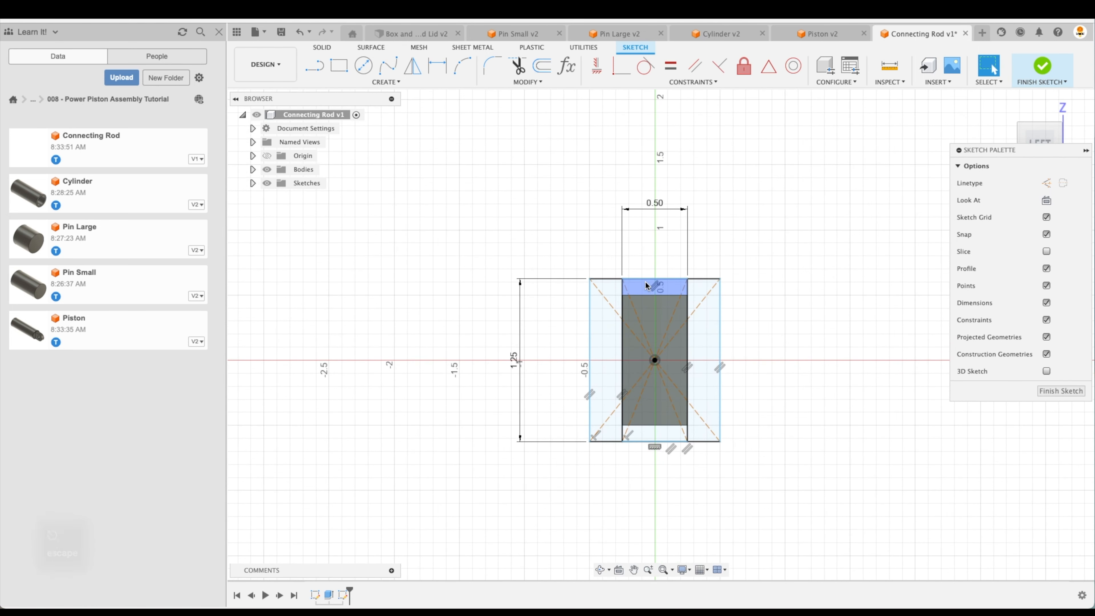
pyautogui.click(687, 282)
pyautogui.scroll(1, 713, 282)
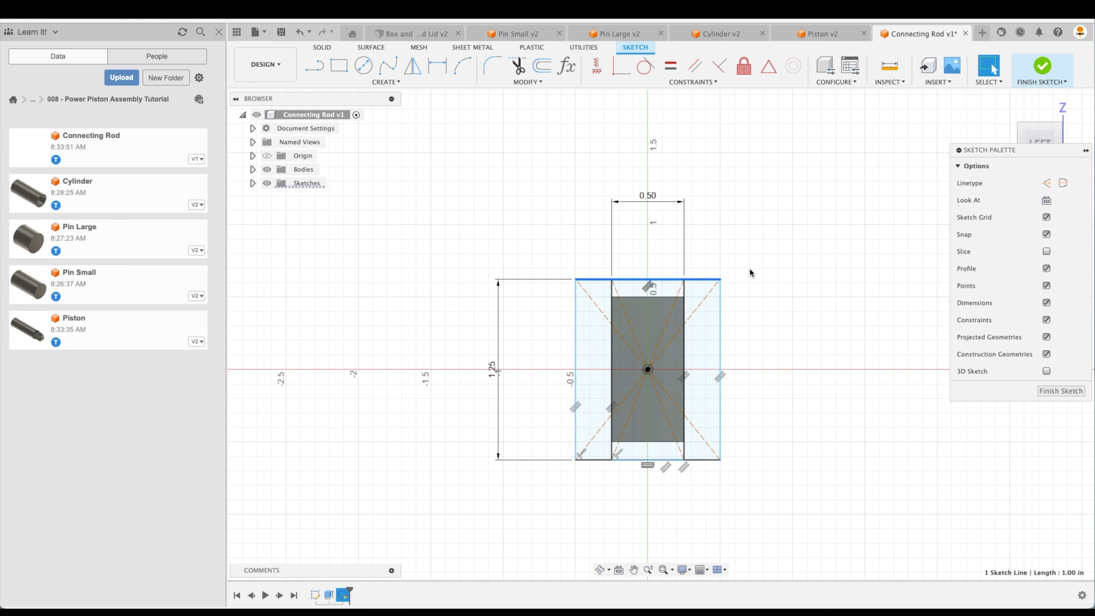
pyautogui.click(625, 283)
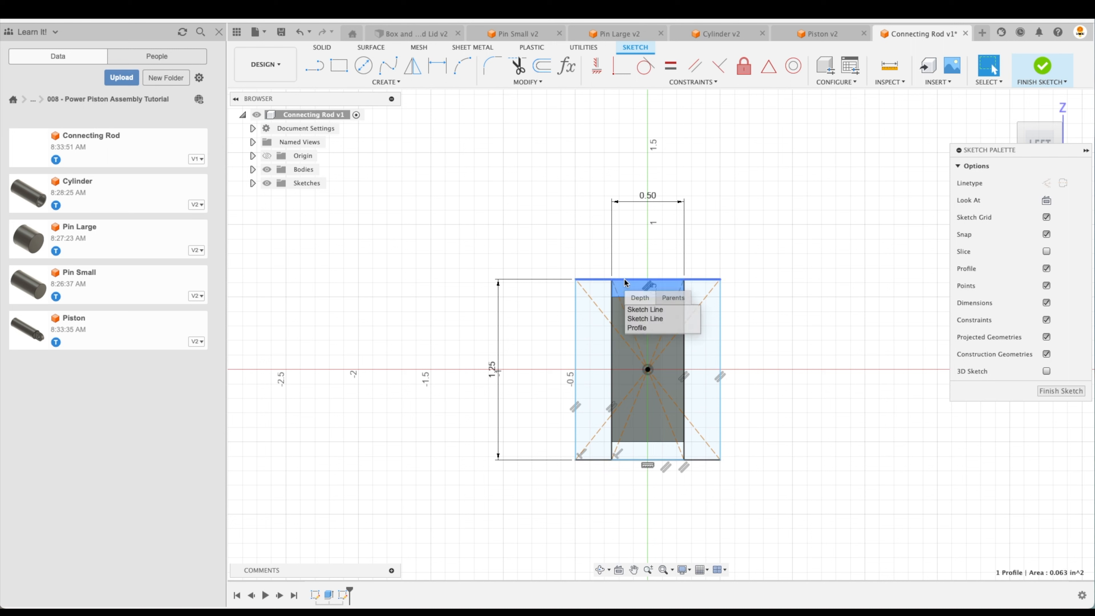
pyautogui.click(640, 310)
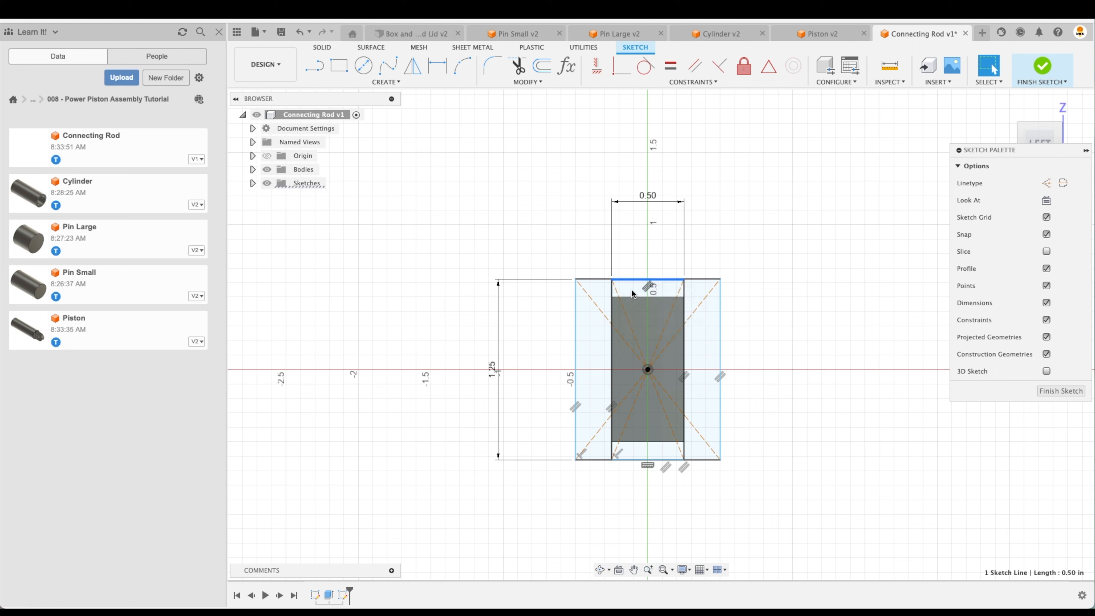
pyautogui.press('Escape')
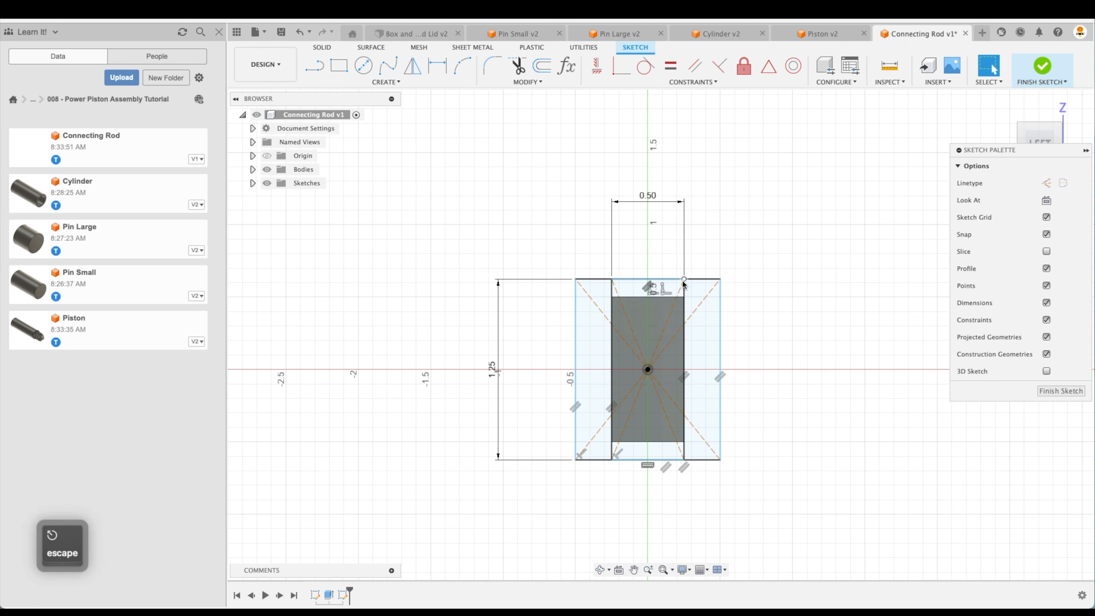
pyautogui.moveTo(684, 279); pyautogui.dragTo(674, 259)
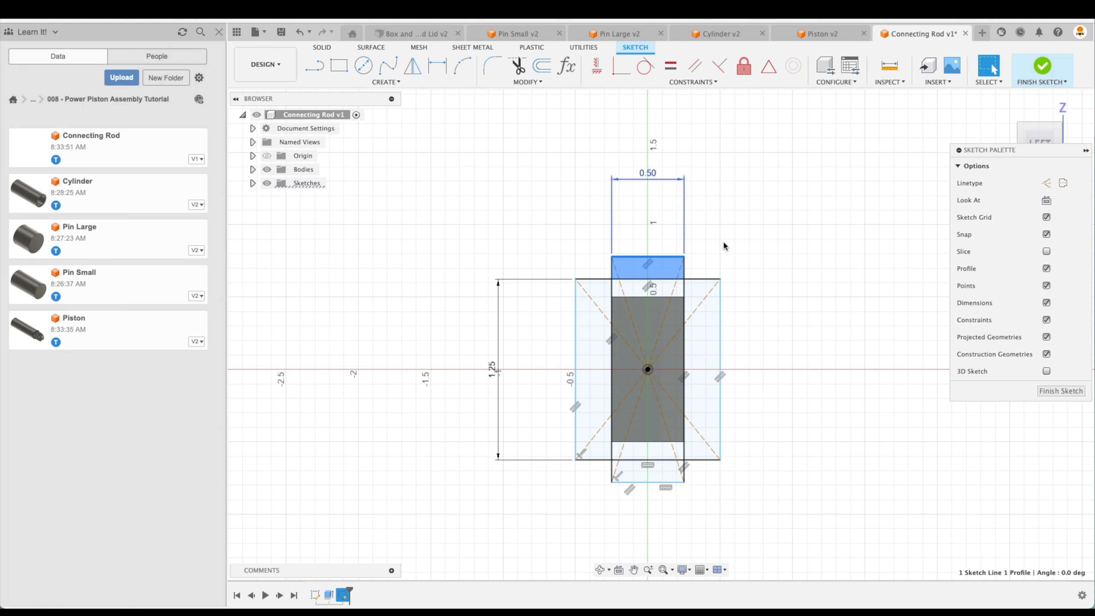
pyautogui.press('Escape')
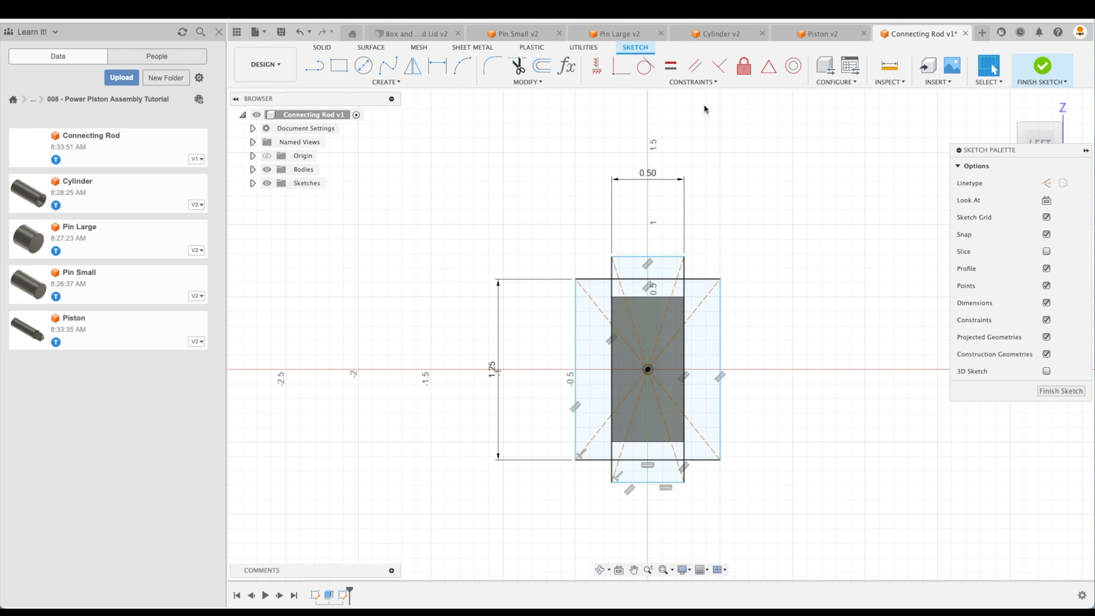
# Step: Apply a Collinear constraint between the inner rectangle's top edge and the outer rectangle's top edge
pyautogui.click(694, 82)
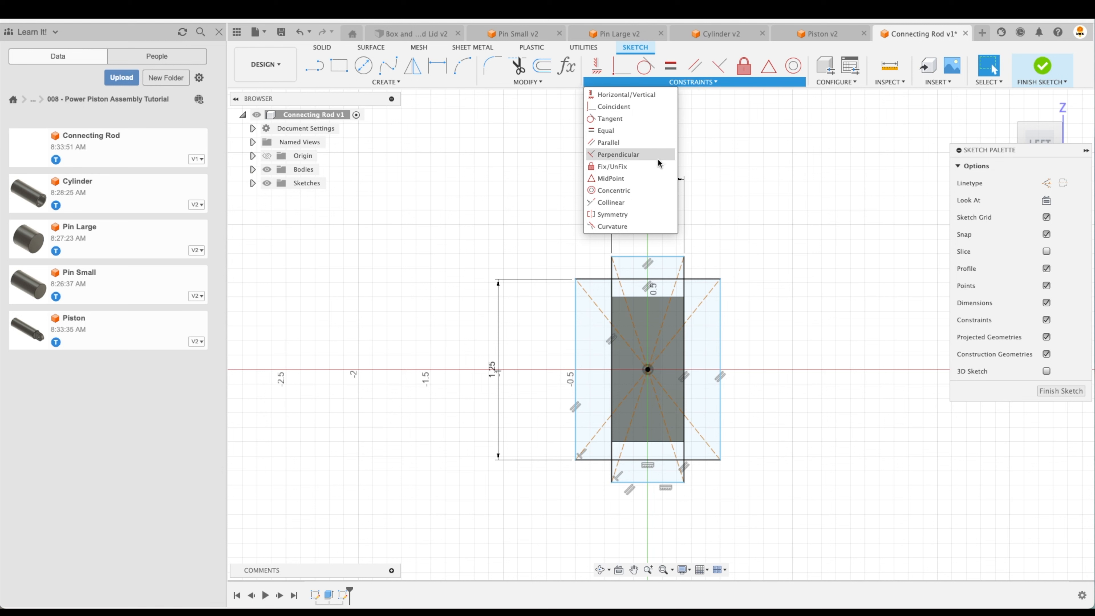
pyautogui.click(632, 202)
pyautogui.click(654, 256)
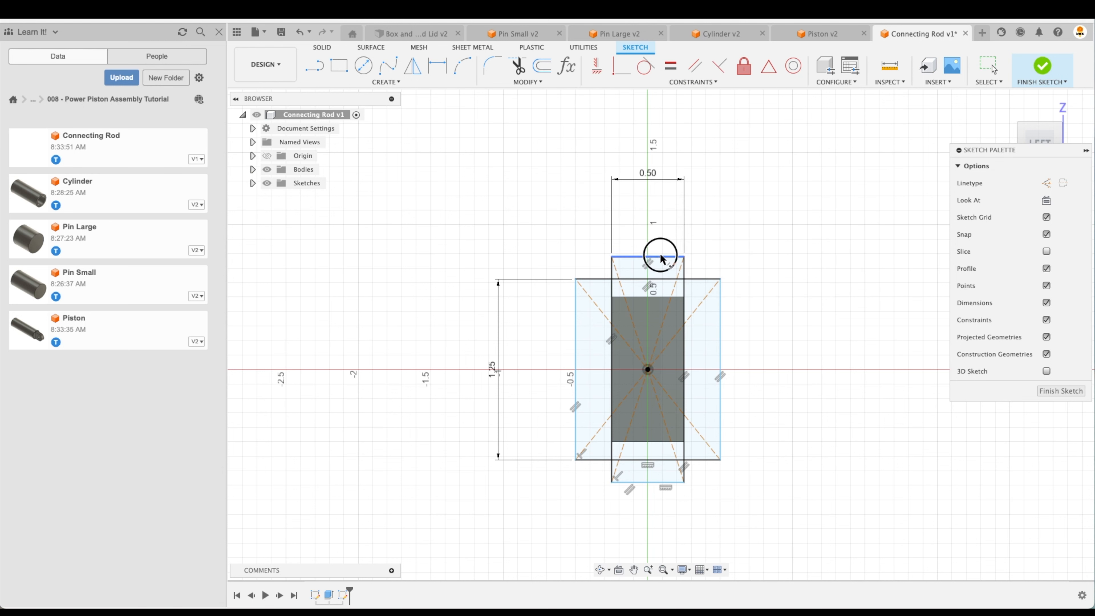
pyautogui.click(699, 279)
pyautogui.press('Escape')
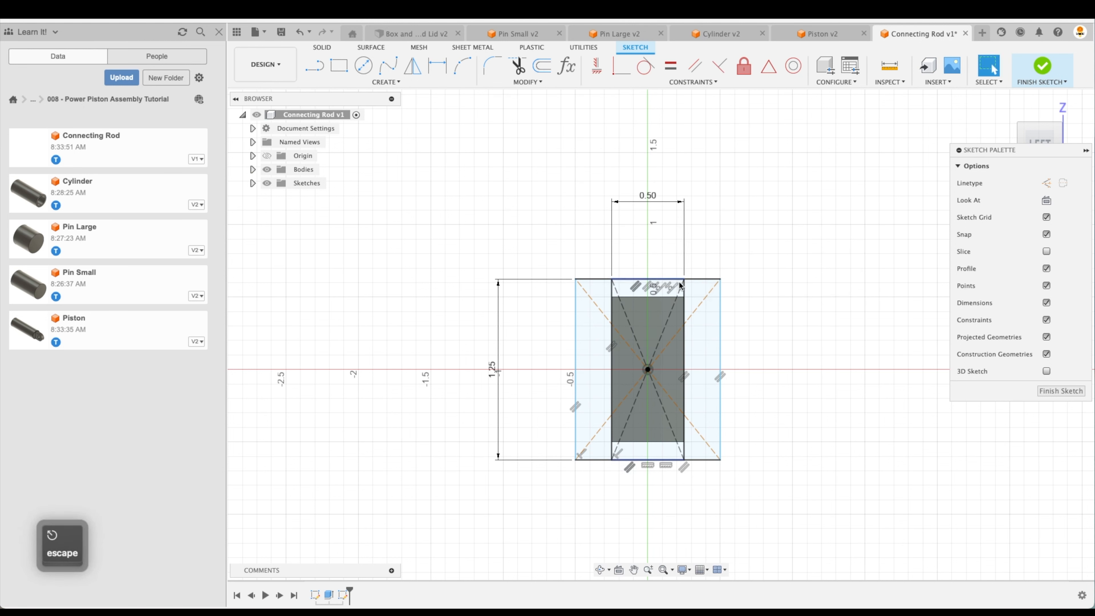
pyautogui.press('Escape')
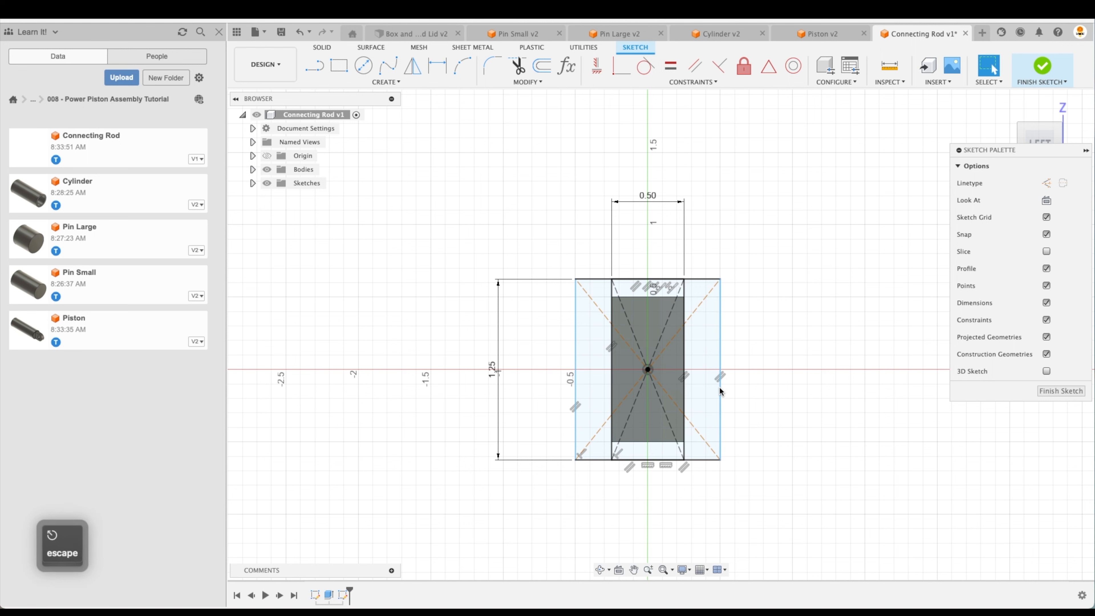
# Step: Dimension the outer rectangle's width as 1 in and finish the sketch
pyautogui.moveTo(720, 386)
pyautogui.mouseDown()
pyautogui.moveTo(750, 387)
pyautogui.moveTo(723, 391)
pyautogui.mouseUp()
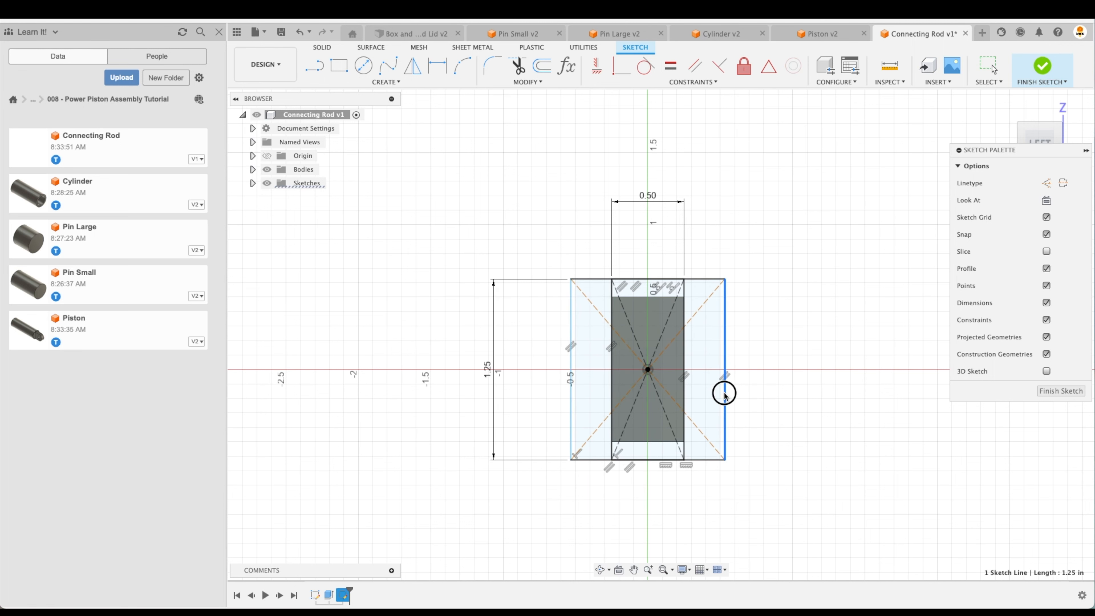
pyautogui.press('Escape')
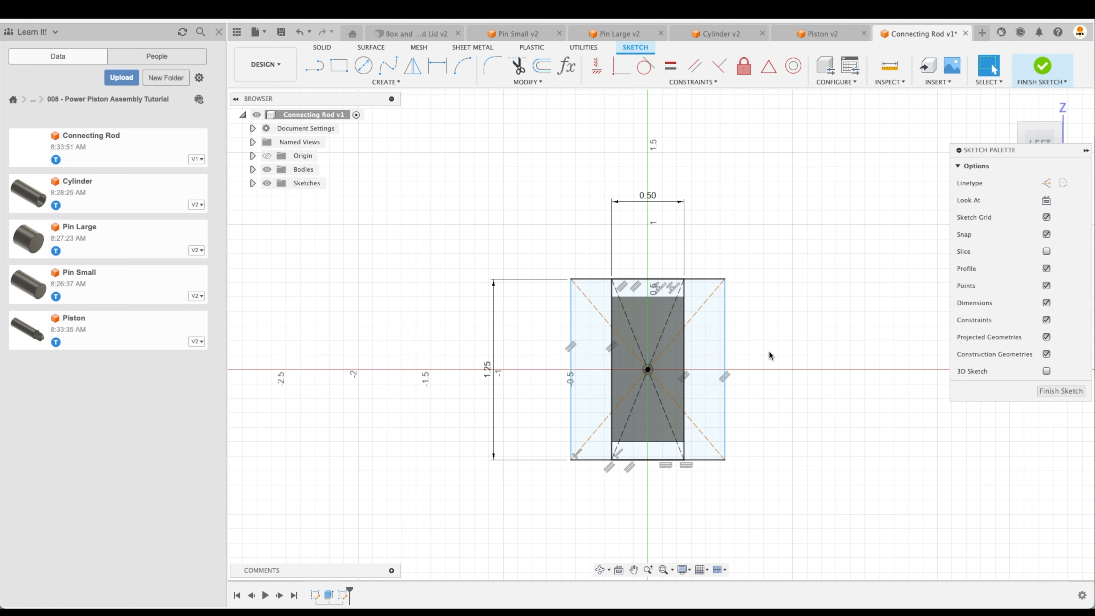
pyautogui.press('d')
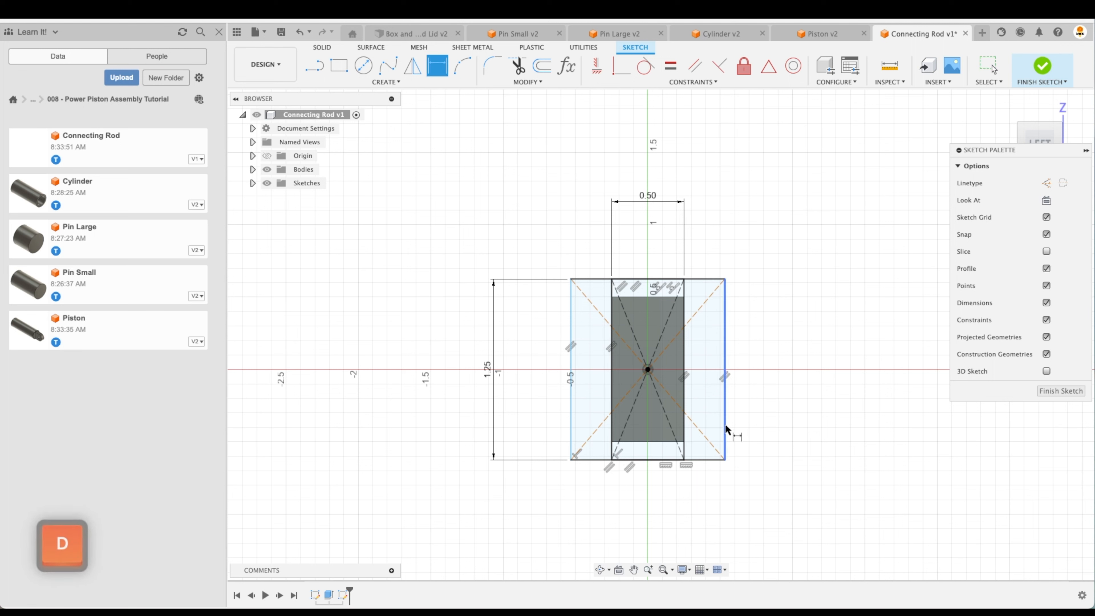
pyautogui.click(725, 423)
pyautogui.click(571, 412)
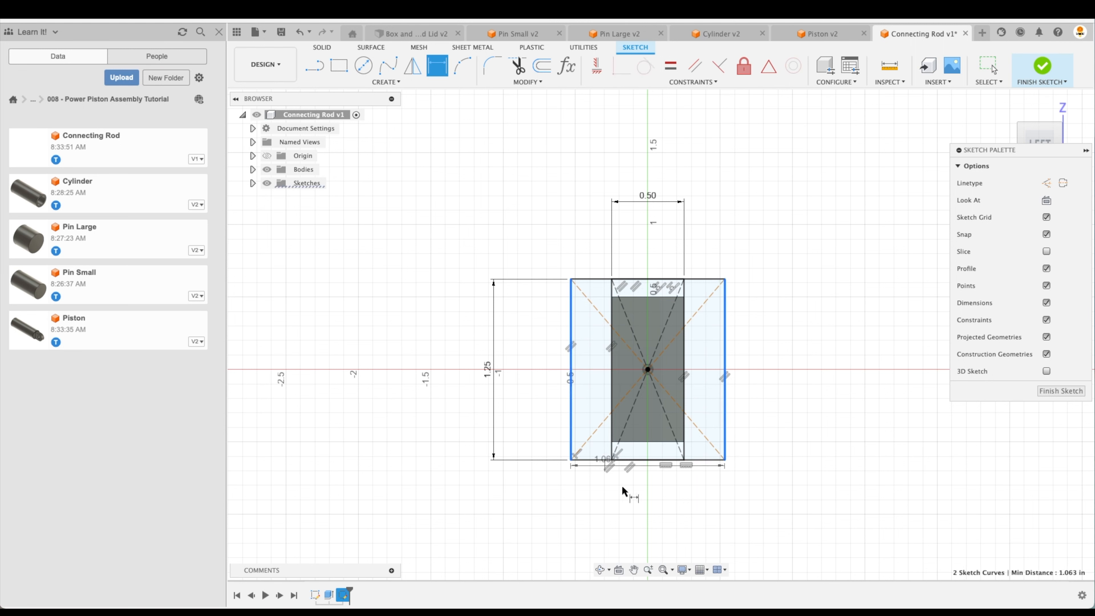
pyautogui.click(644, 520)
pyautogui.write('1')
pyautogui.press('Return')
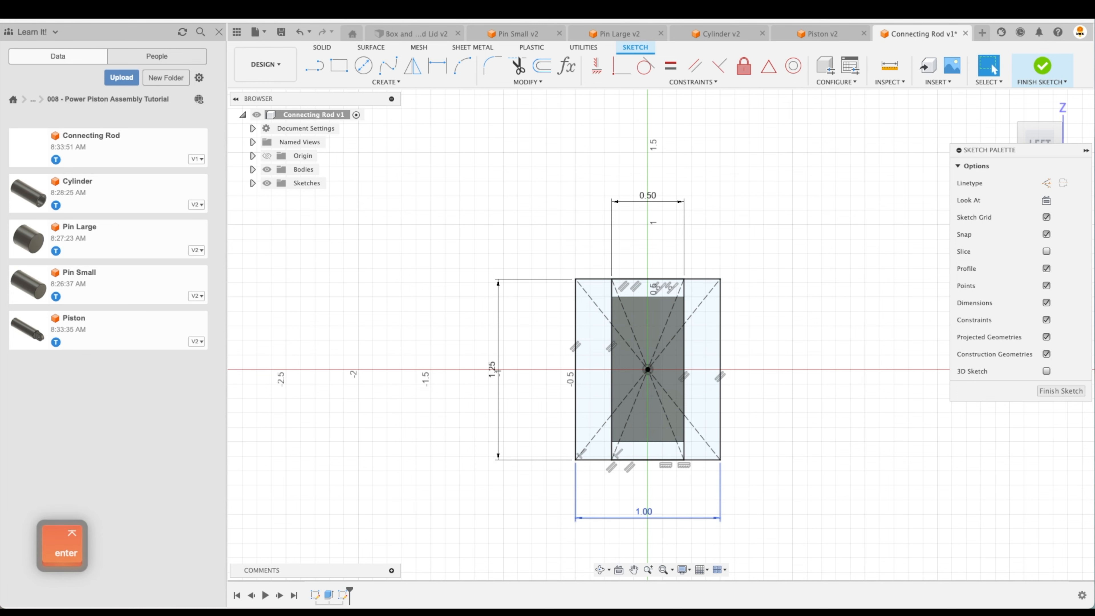
pyautogui.click(1053, 391)
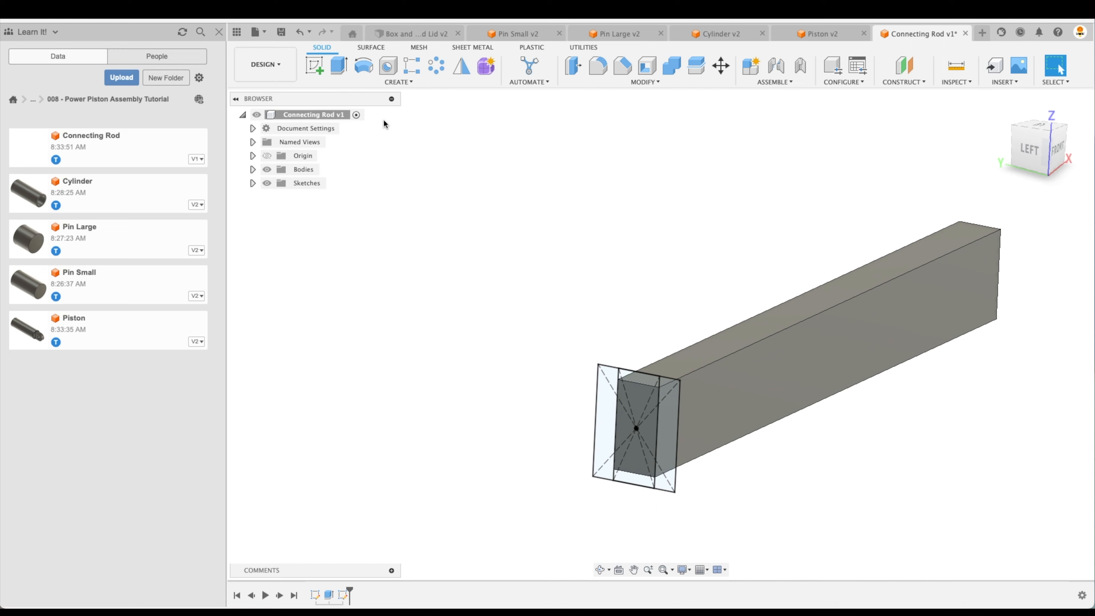
# Step: Extrude all the profiles of the end-face sketch 0.375 in outward from the bar, joined to the body
pyautogui.click(339, 69)
pyautogui.click(603, 420)
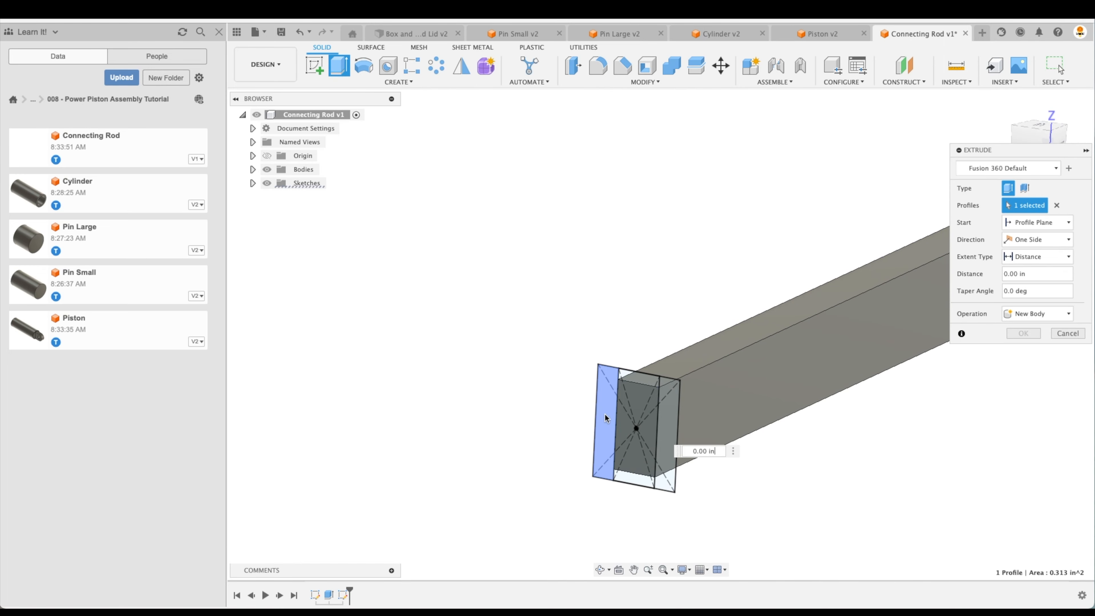
pyautogui.click(638, 378)
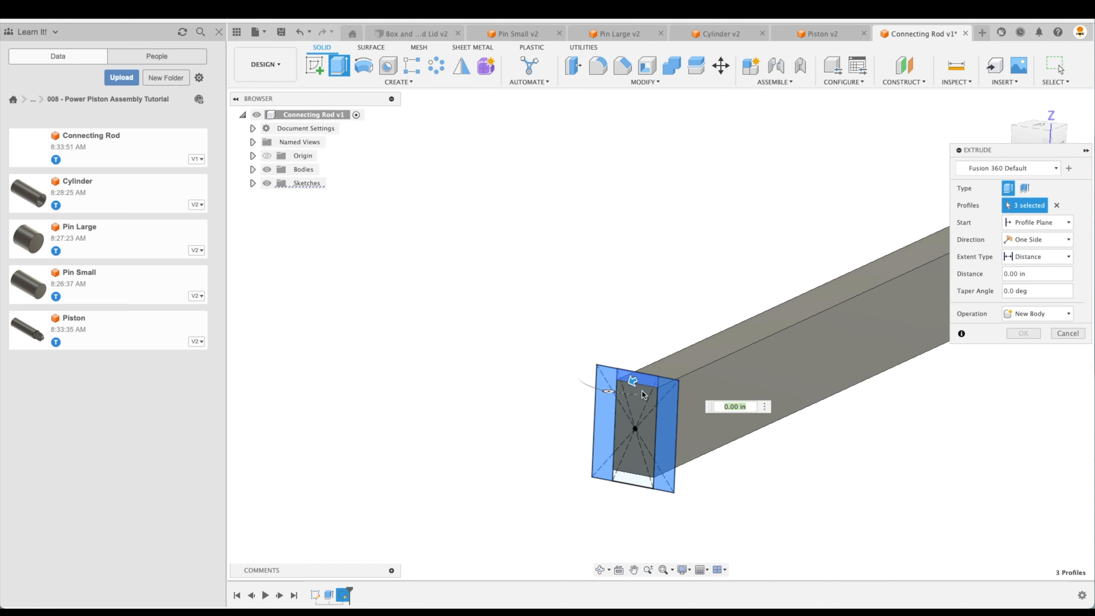
pyautogui.click(634, 432)
pyautogui.click(636, 482)
pyautogui.click(635, 480)
pyautogui.keyDown('shift'); pyautogui.moveTo(482, 261); pyautogui.dragTo(464, 264, button='middle'); pyautogui.keyUp('shift')
pyautogui.moveTo(576, 498); pyautogui.dragTo(556, 507)
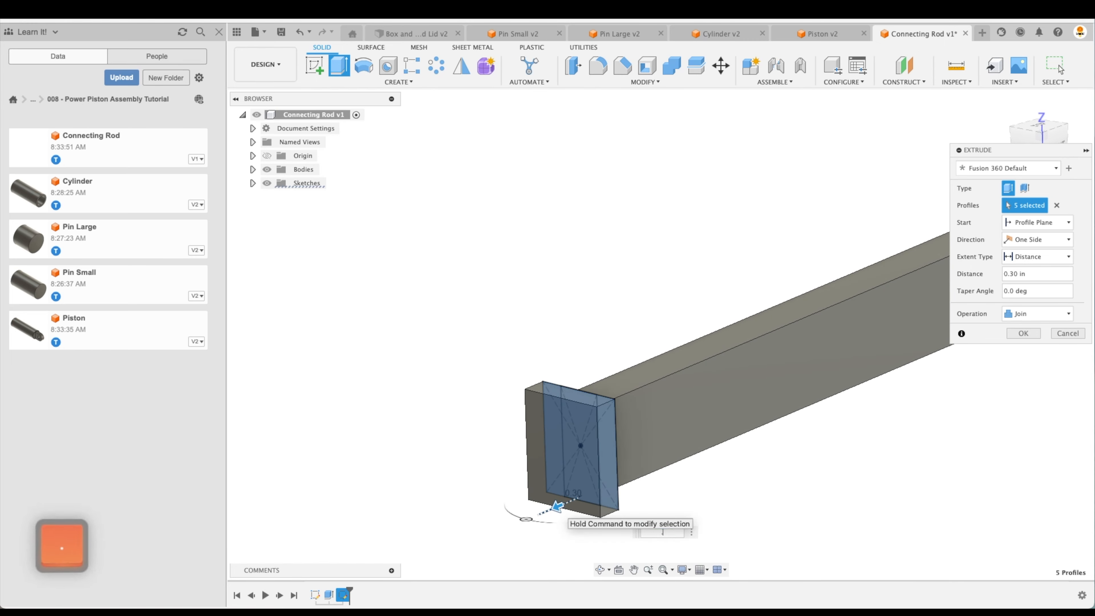
pyautogui.press('Return')
pyautogui.moveTo(458, 395); pyautogui.dragTo(478, 352, button='middle')
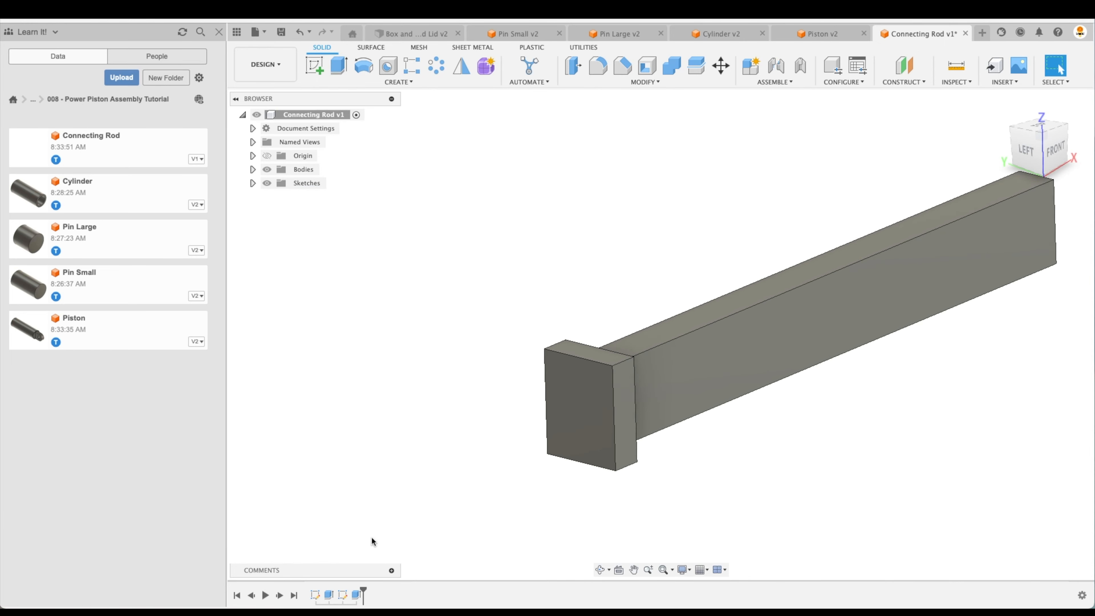
# Step: Make the end-face sketch, Sketch2, visible again for reuse
pyautogui.click(252, 182)
pyautogui.click(277, 210)
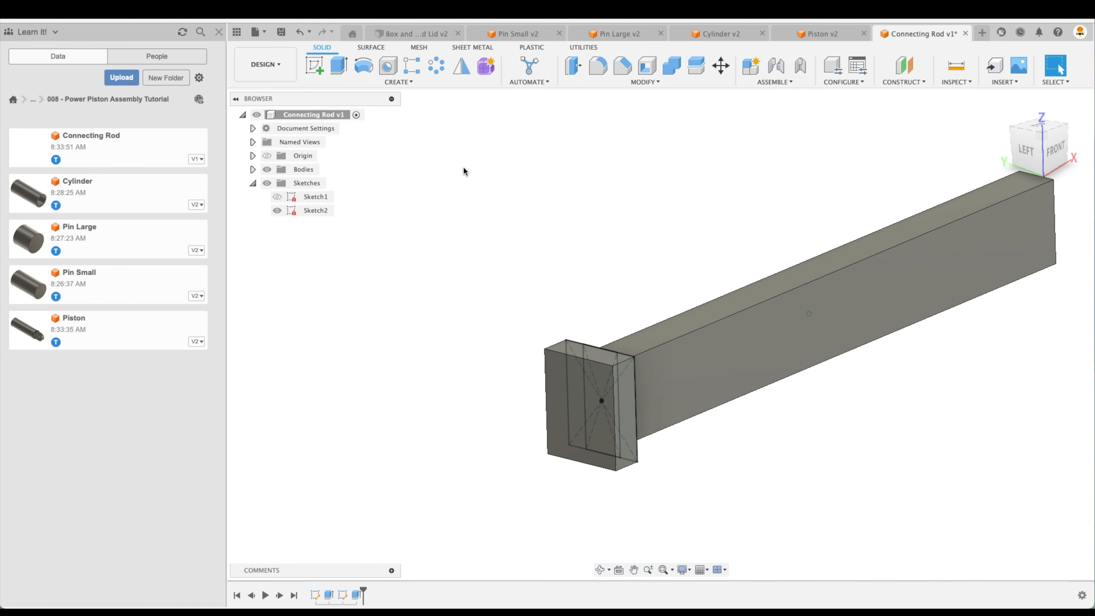
pyautogui.scroll(2, 577, 337)
pyautogui.keyDown('shift'); pyautogui.moveTo(578, 334); pyautogui.dragTo(595, 332, button='middle'); pyautogui.keyUp('shift')
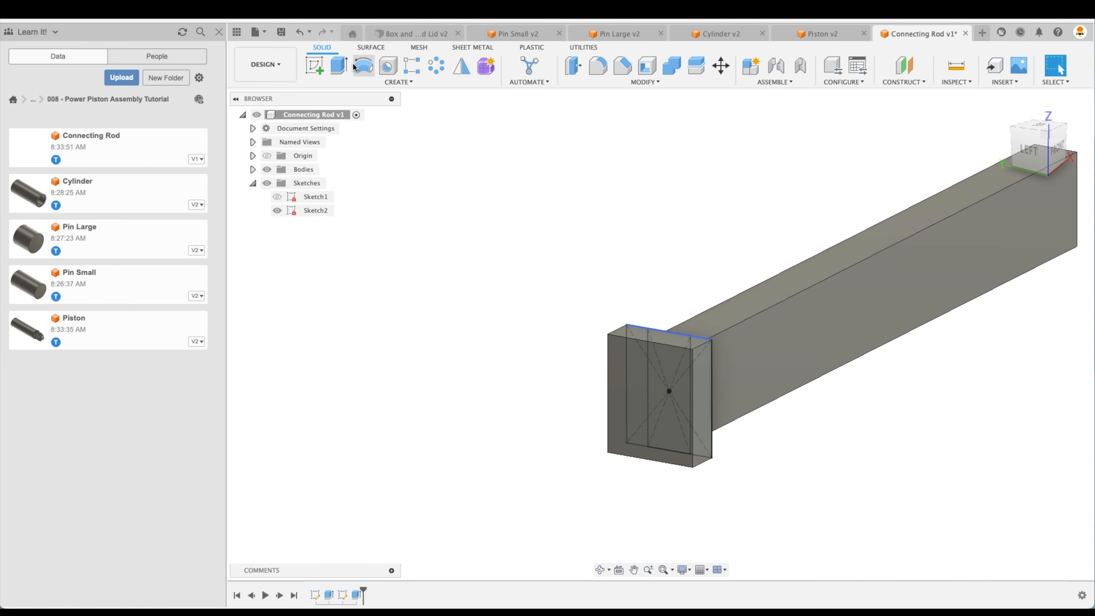
# Step: Extrude Sketch2's two outer side strips 2 in outward with the Join operation to form the fork arms, hiding the body while selecting them
pyautogui.click(332, 77)
pyautogui.click(253, 169)
pyautogui.click(277, 184)
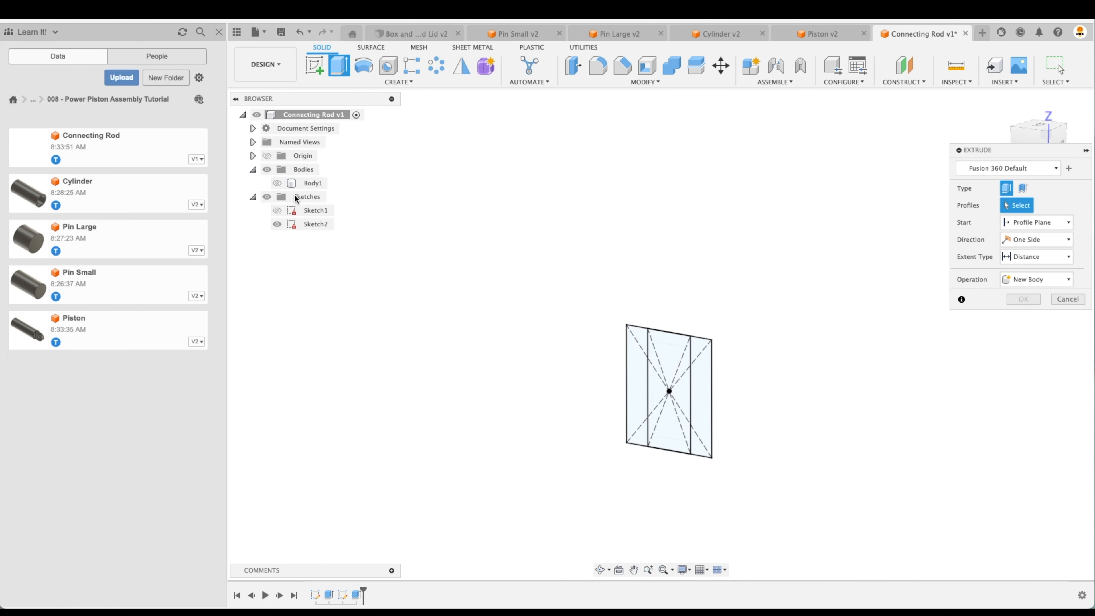
pyautogui.click(701, 396)
pyautogui.click(639, 377)
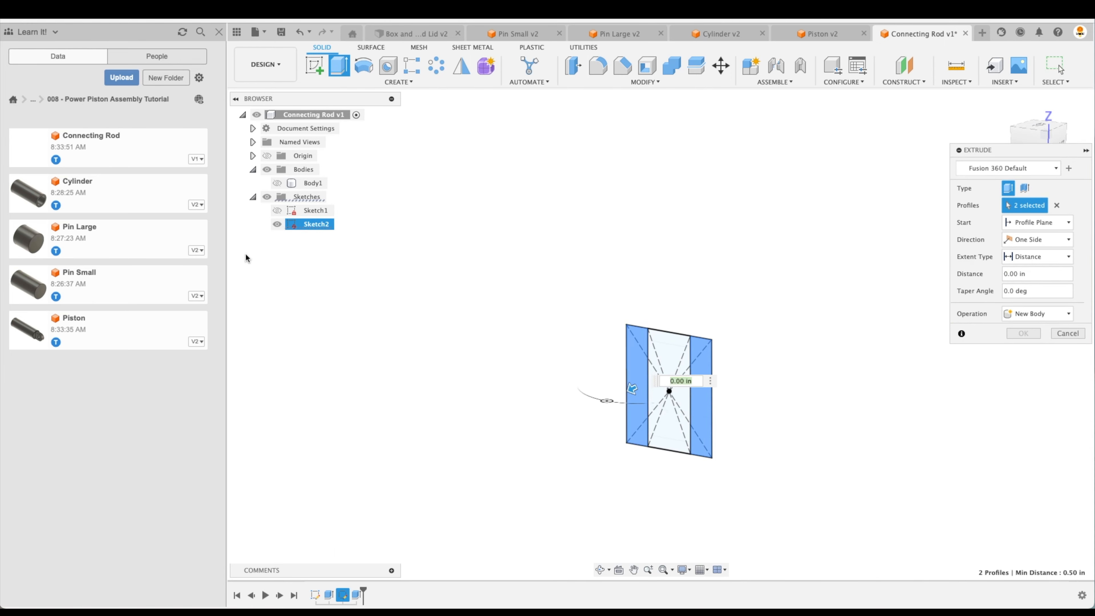
pyautogui.click(277, 184)
pyautogui.moveTo(631, 388); pyautogui.dragTo(527, 419)
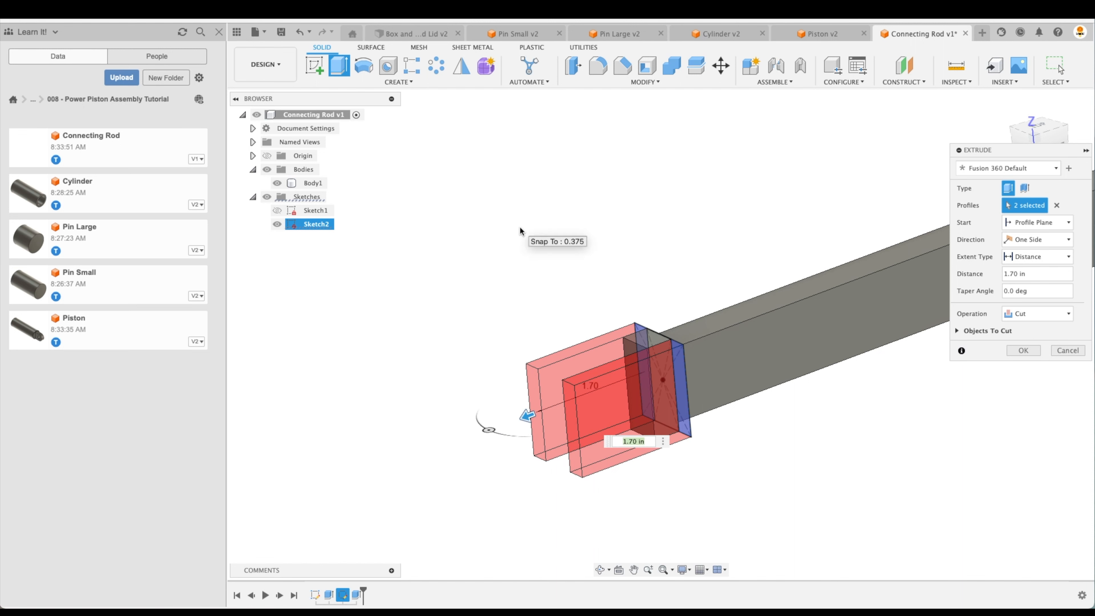
pyautogui.write('2')
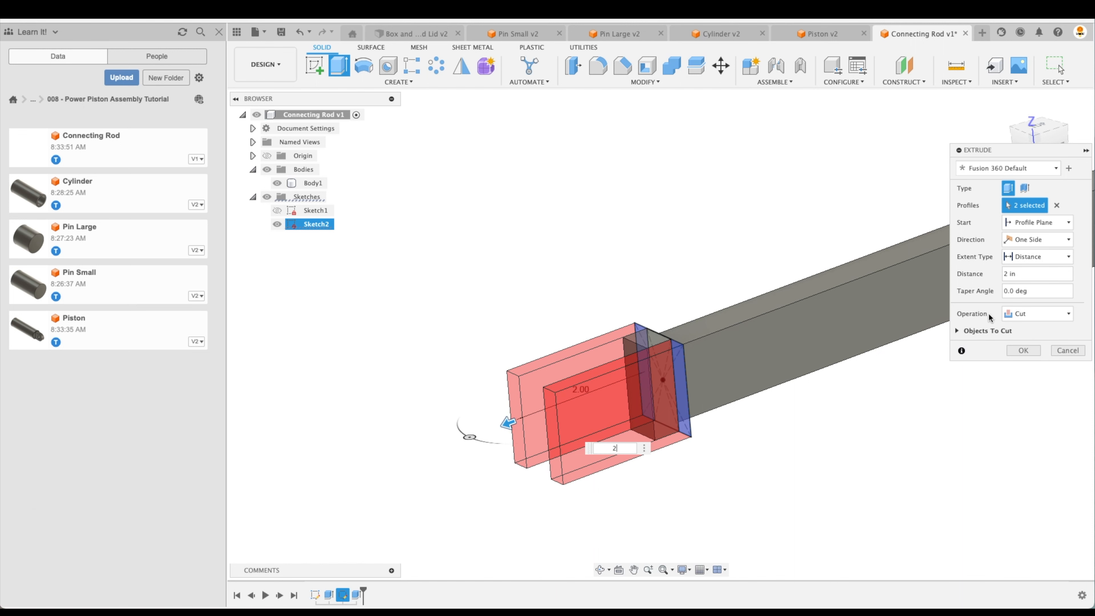
pyautogui.click(1022, 314)
pyautogui.click(1024, 327)
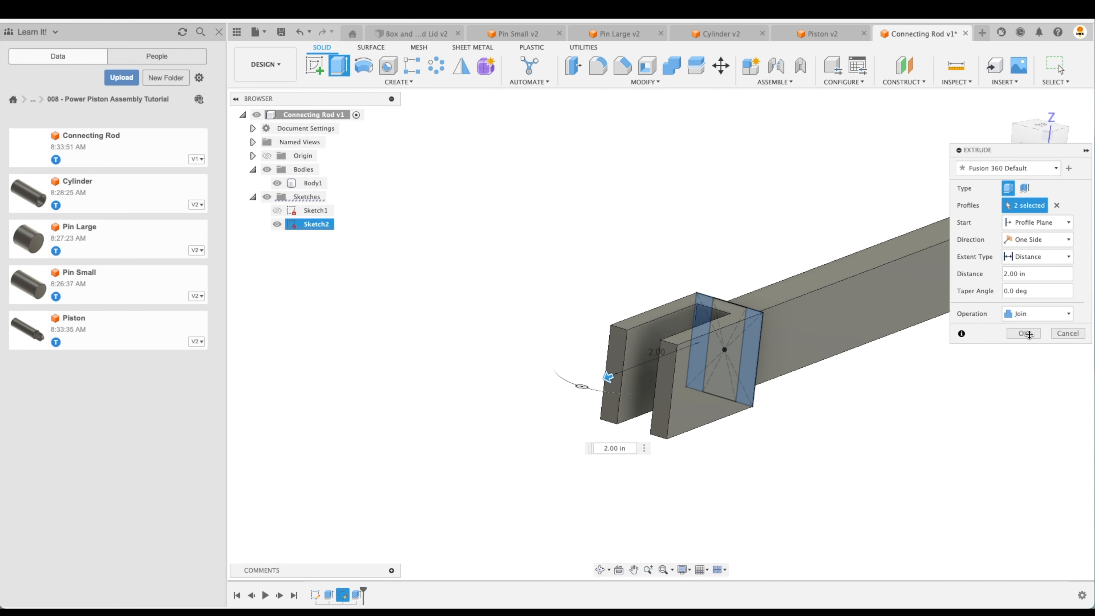
pyautogui.click(1023, 333)
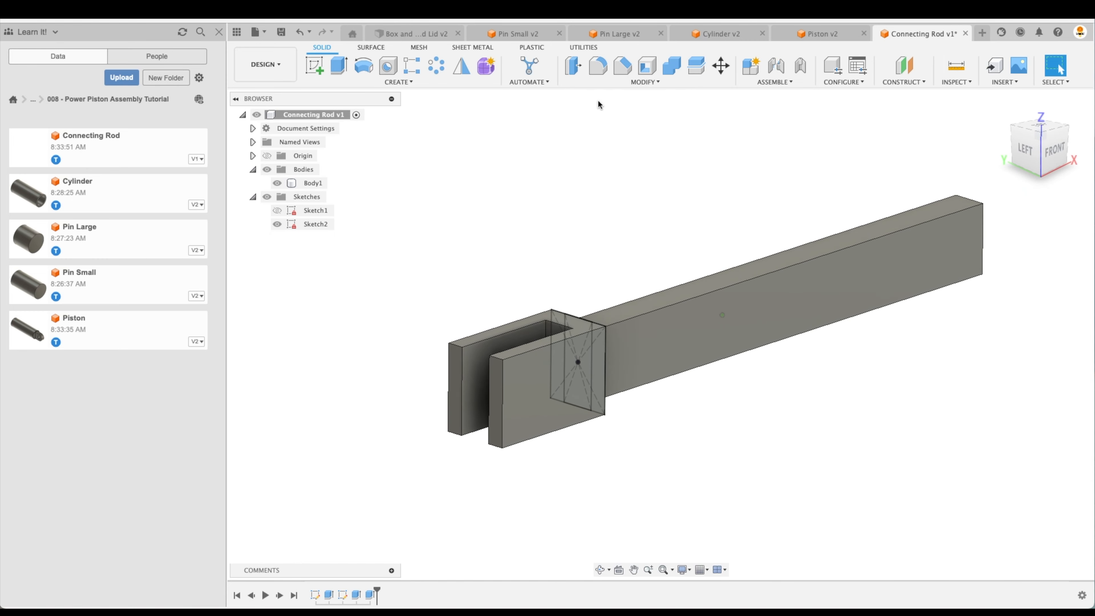
# Step: Round the end faces of both fork arms with a Full Round Fillet
pyautogui.click(598, 66)
pyautogui.click(983, 166)
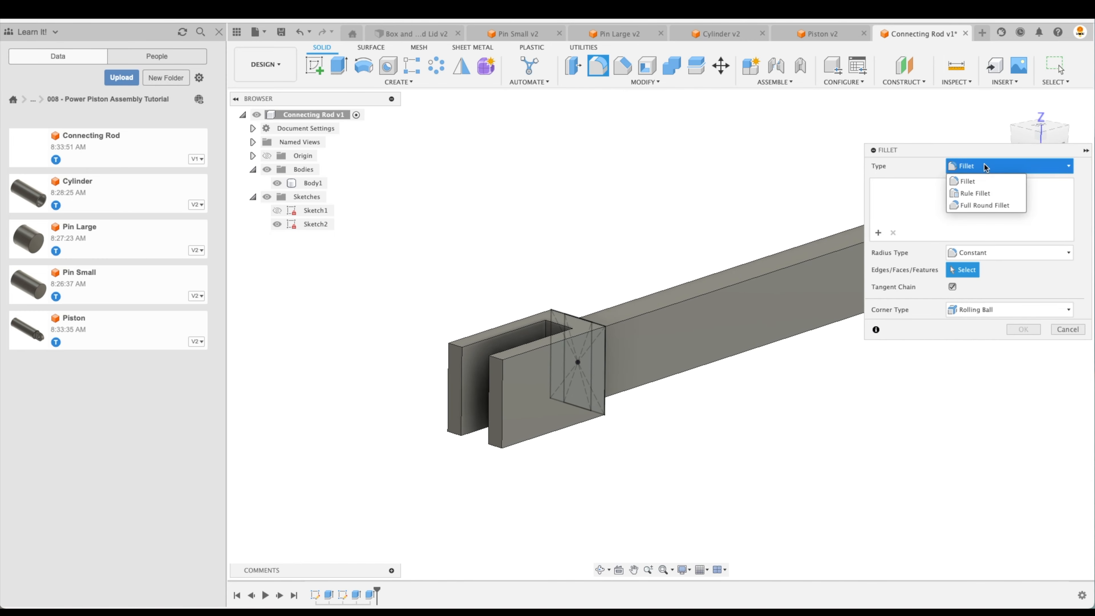
pyautogui.click(985, 204)
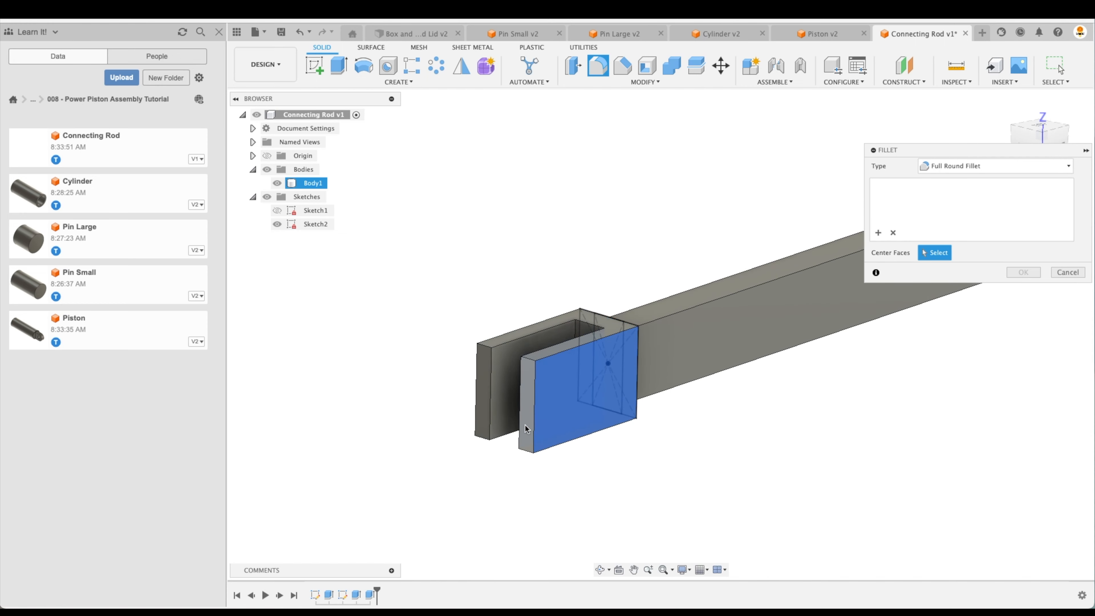
pyautogui.click(522, 444)
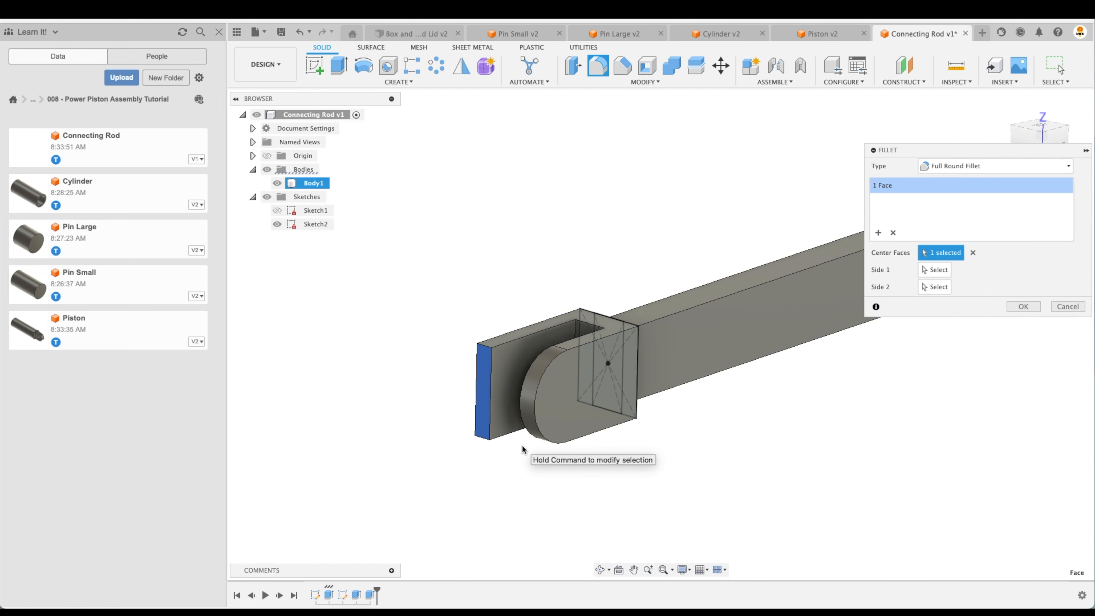
pyautogui.click(482, 432)
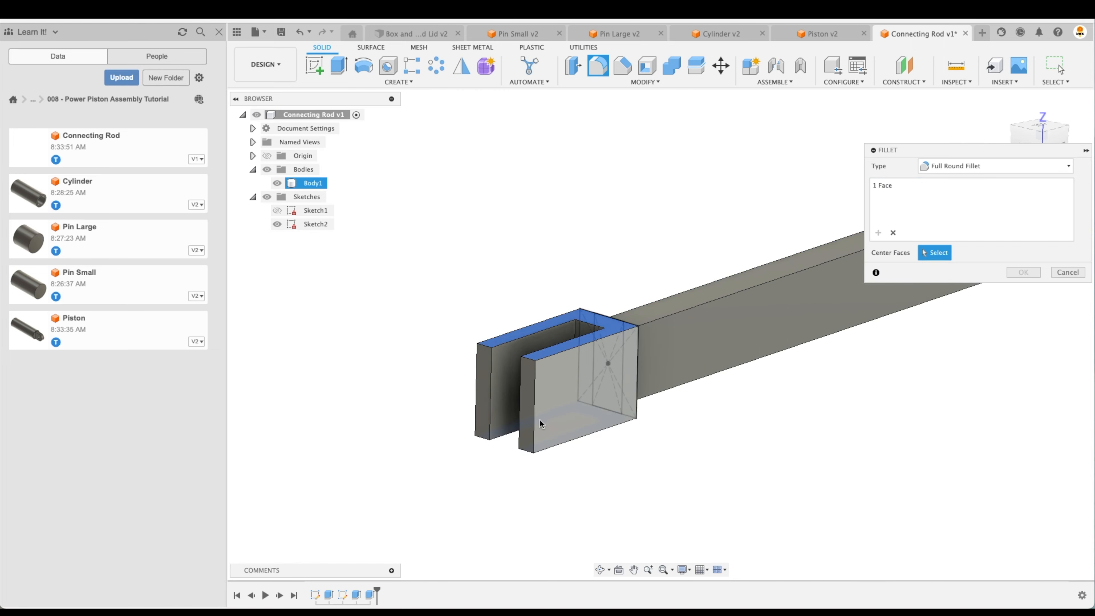
pyautogui.click(479, 436)
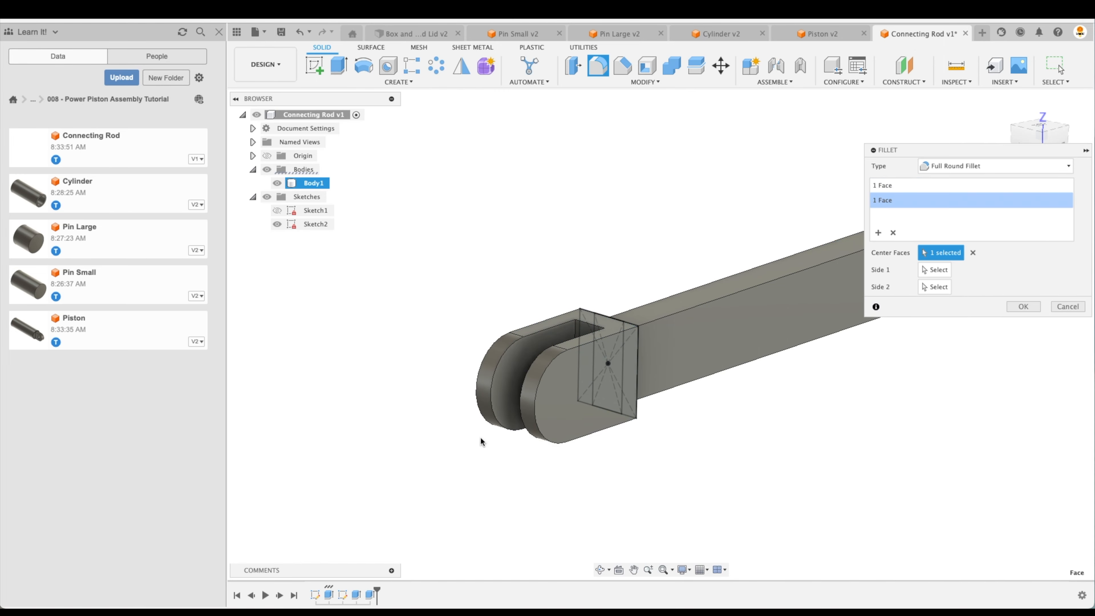
# Step: Add the bar's far end face to the full round fillet, apply it, and hide Sketch2
pyautogui.click(878, 232)
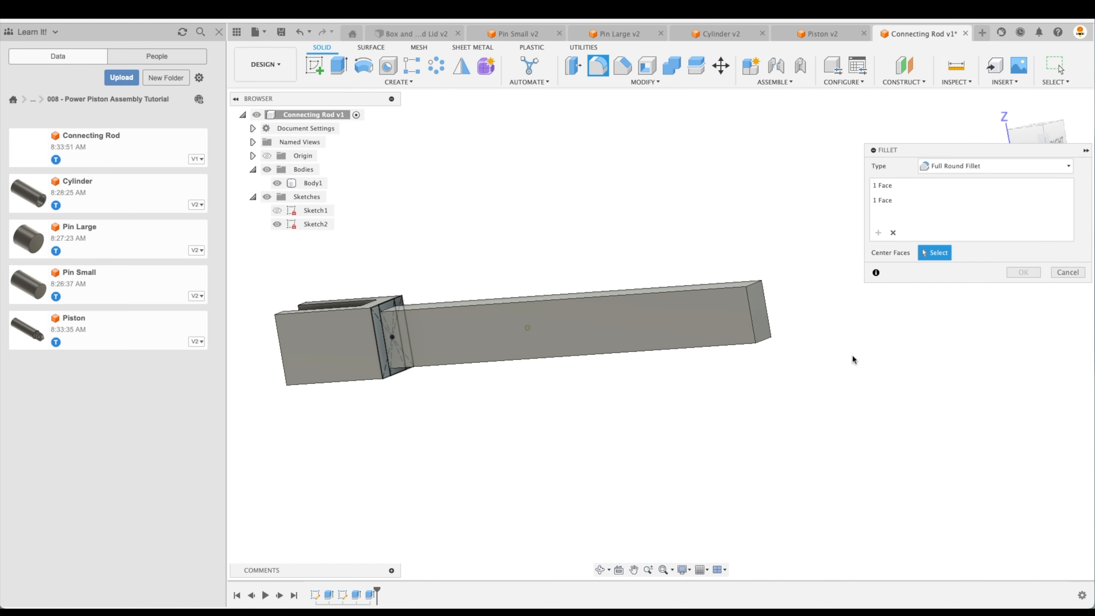
pyautogui.keyDown('shift'); pyautogui.moveTo(686, 367); pyautogui.dragTo(743, 394, button='middle'); pyautogui.keyUp('shift')
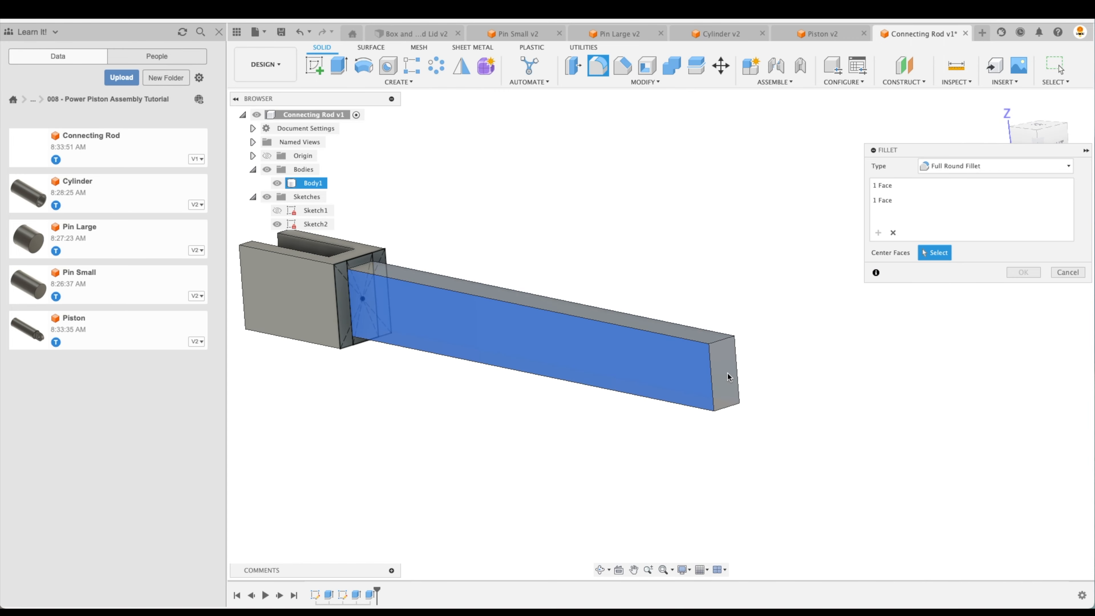
pyautogui.click(726, 395)
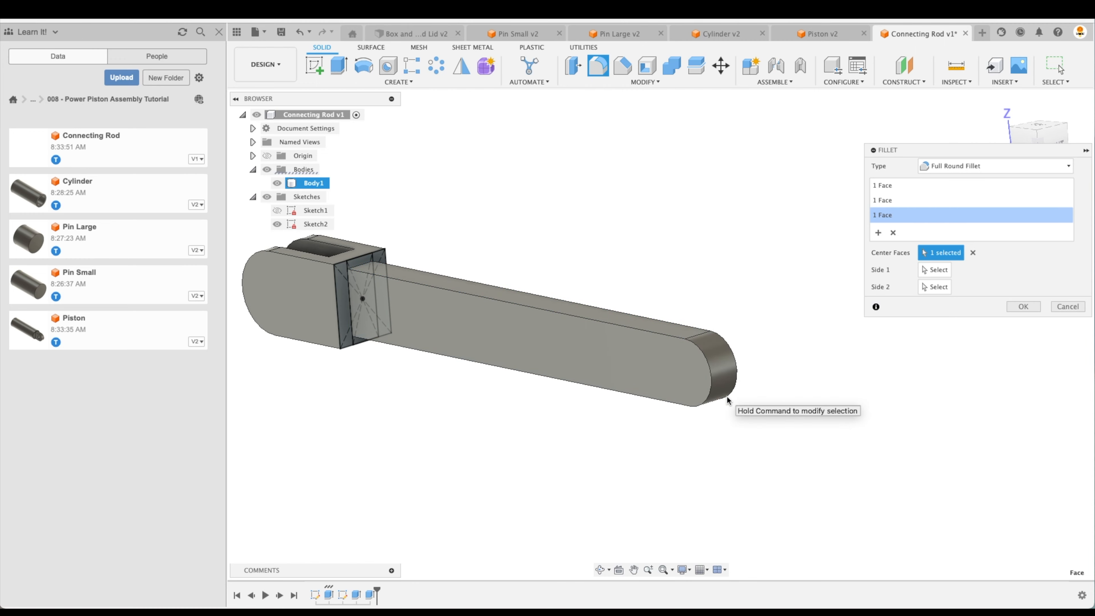
pyautogui.click(1023, 307)
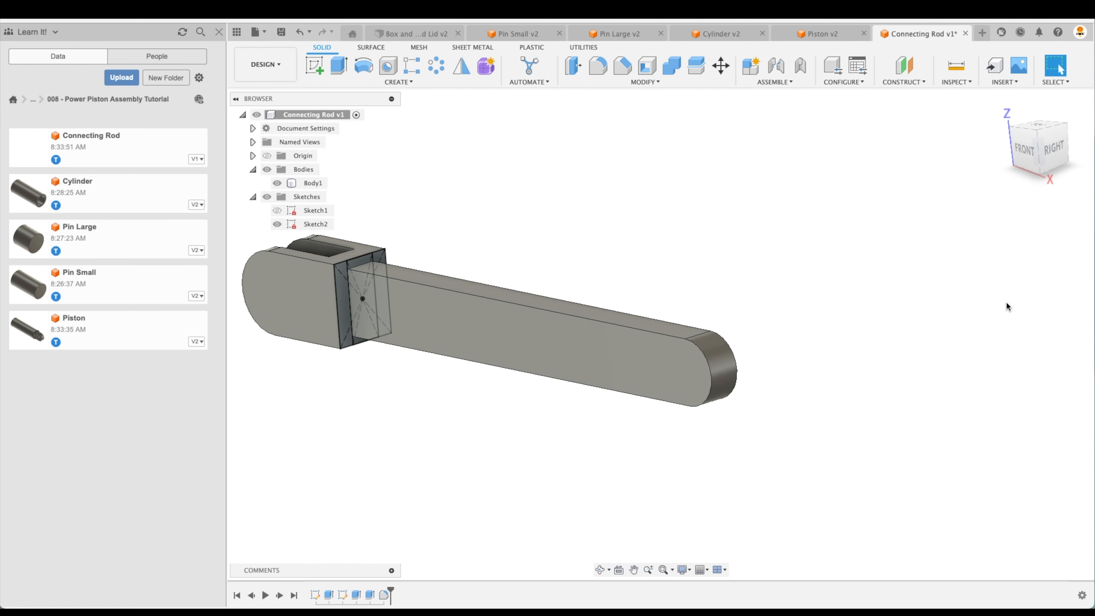
pyautogui.click(280, 227)
# Step: Start a sketch on the fork's front side face and draw a circle with a 0.5 in diameter
pyautogui.keyDown('shift'); pyautogui.moveTo(474, 161); pyautogui.dragTo(484, 161, button='middle'); pyautogui.keyUp('shift')
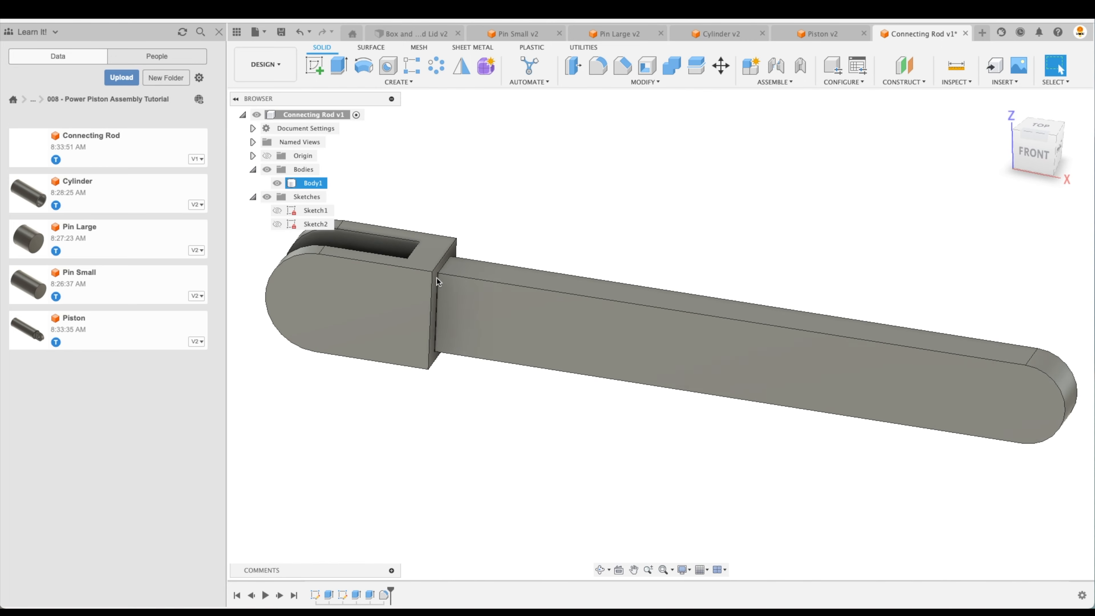
pyautogui.keyDown('shift'); pyautogui.moveTo(436, 278); pyautogui.dragTo(521, 192, button='middle'); pyautogui.keyUp('shift')
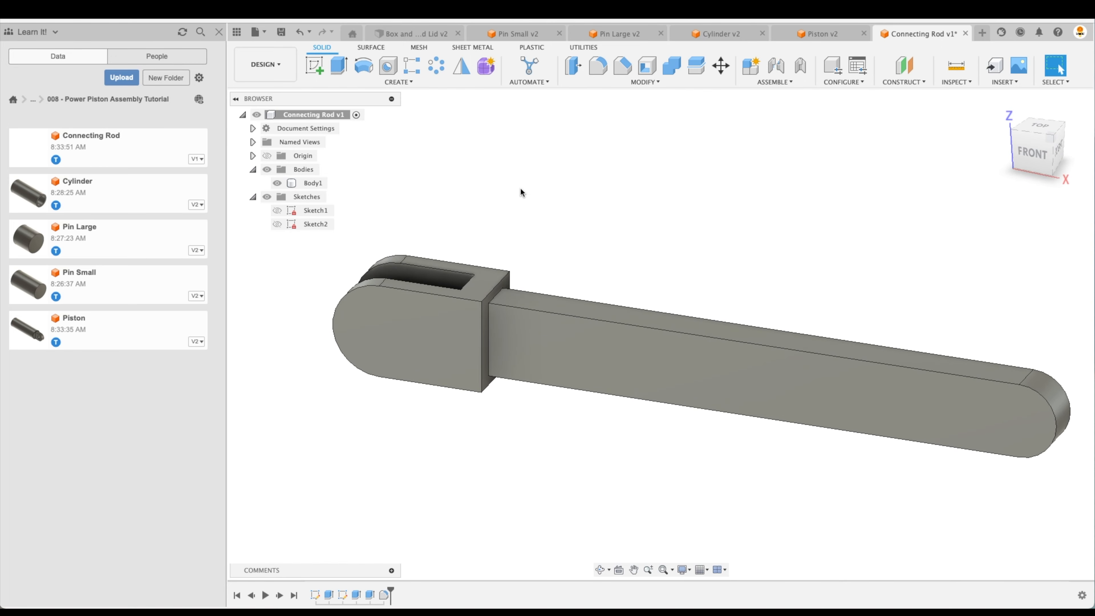
pyautogui.click(306, 67)
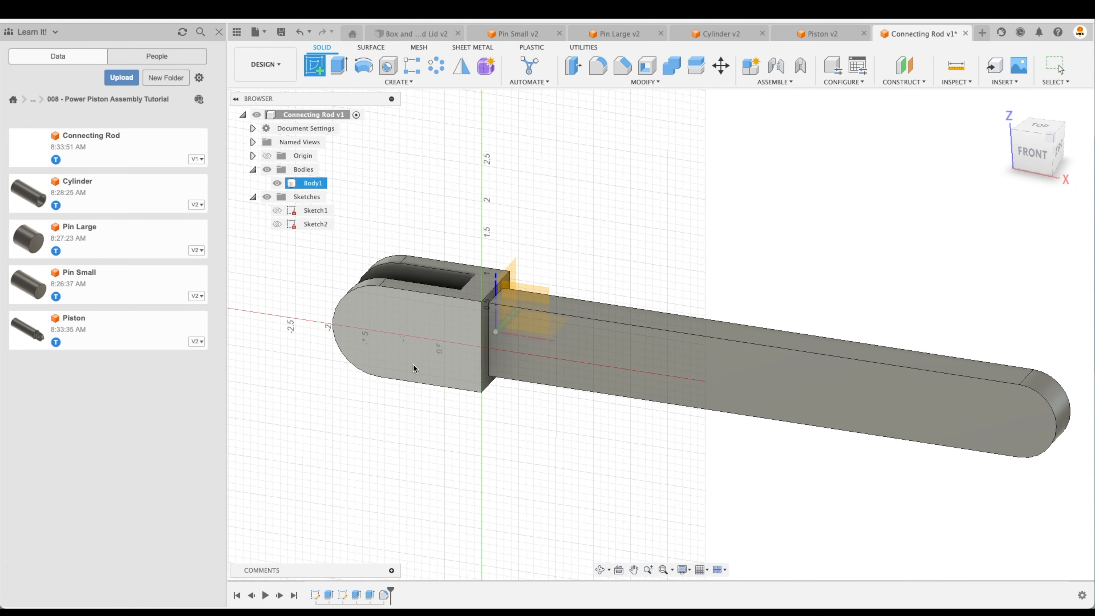
pyautogui.click(382, 328)
pyautogui.click(363, 66)
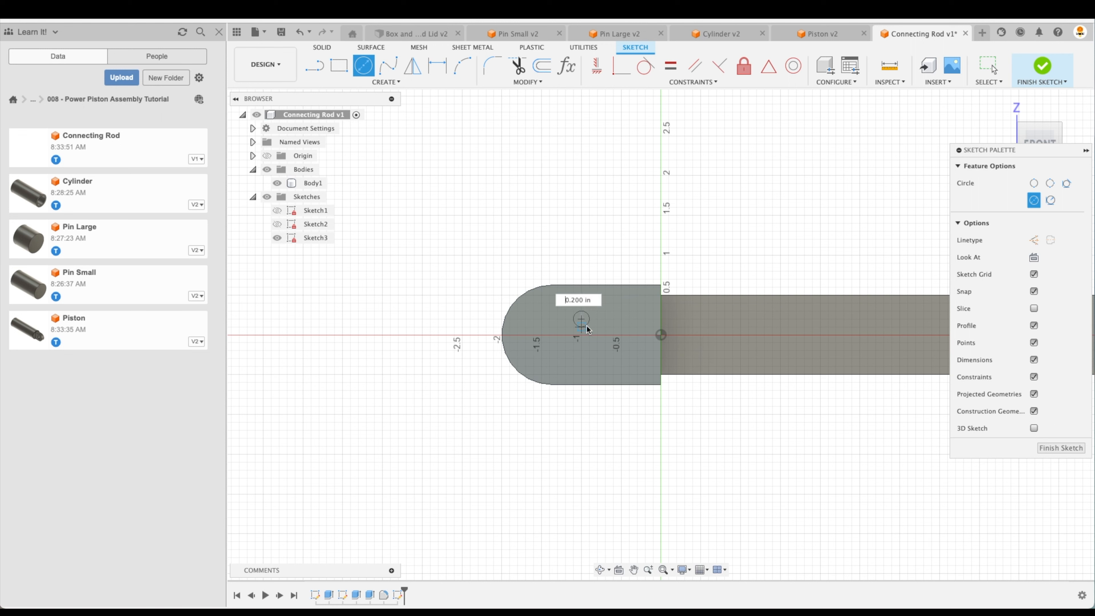
pyautogui.write('.5')
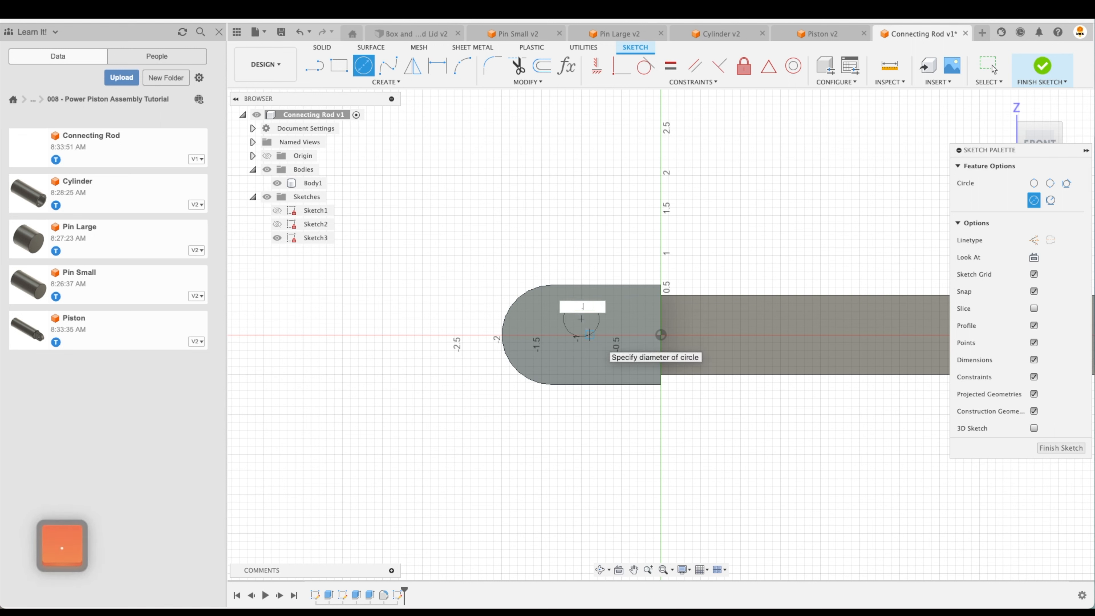
pyautogui.press('Return')
pyautogui.click(989, 67)
pyautogui.press('Escape')
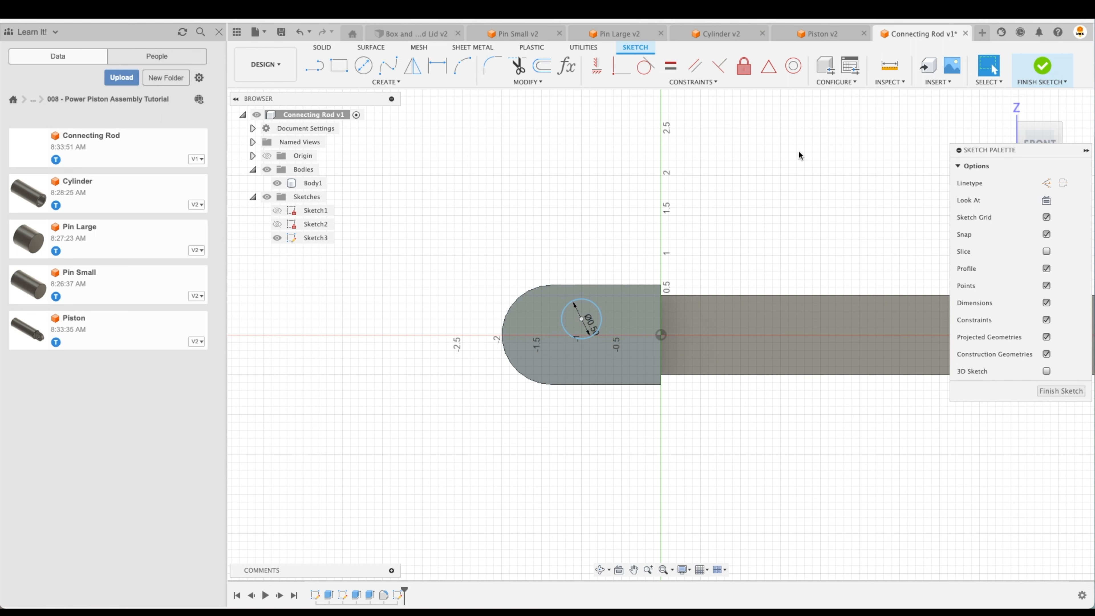
# Step: Make the circle concentric with the fork's rounded end and finish the sketch
pyautogui.click(793, 66)
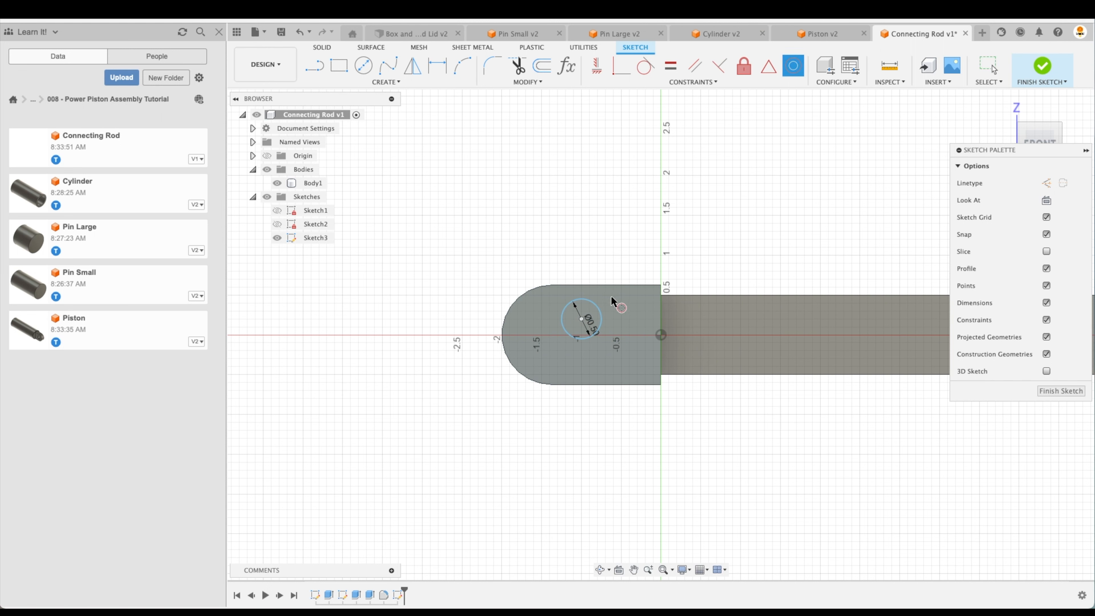
pyautogui.click(602, 314)
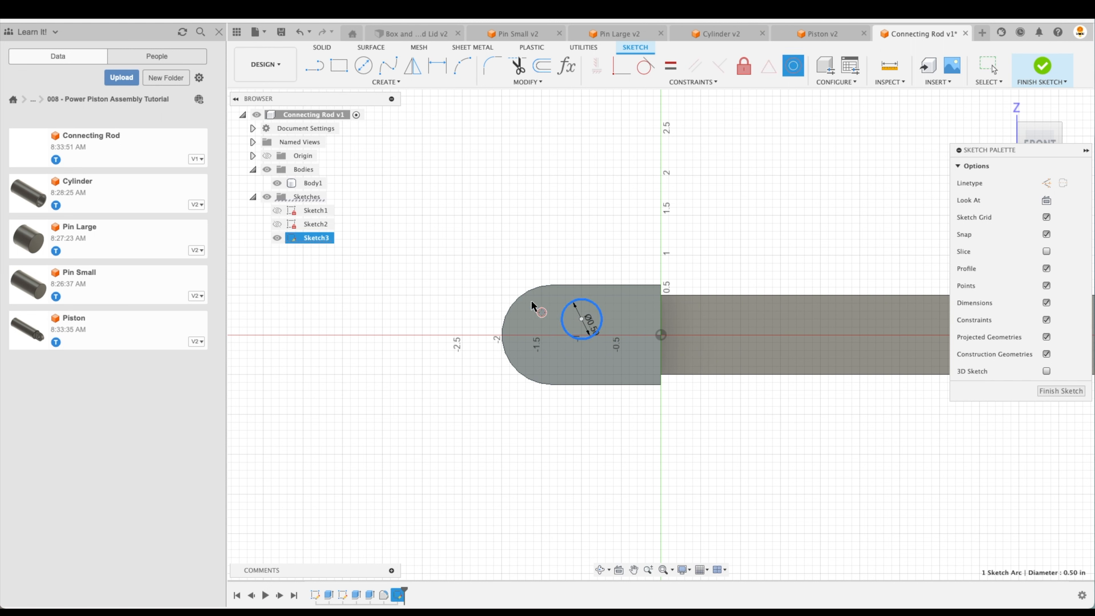
pyautogui.click(515, 306)
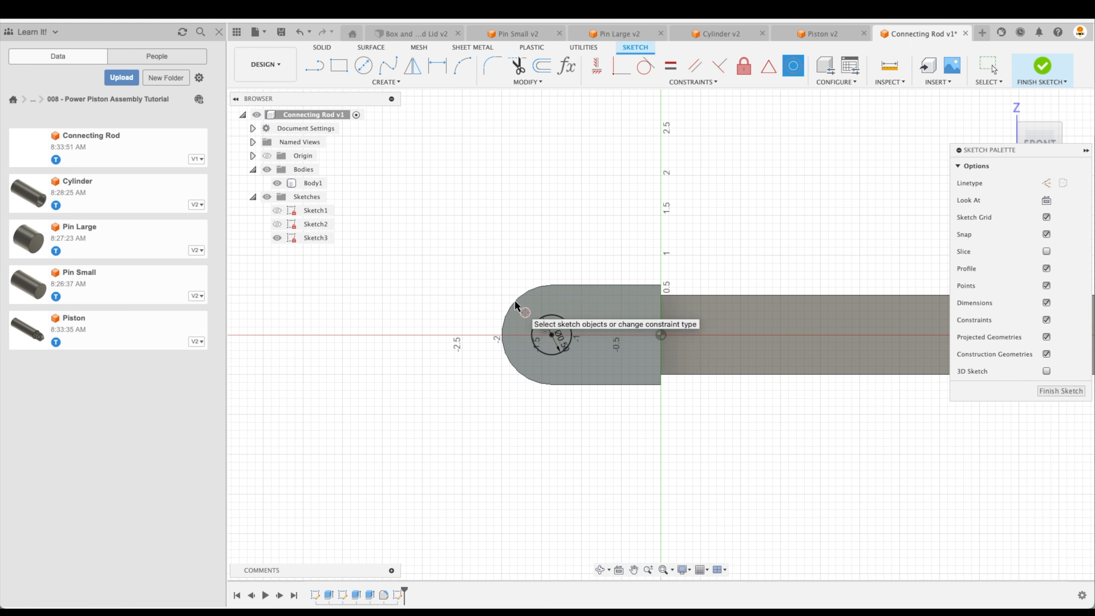
pyautogui.click(1061, 390)
pyautogui.press('Escape')
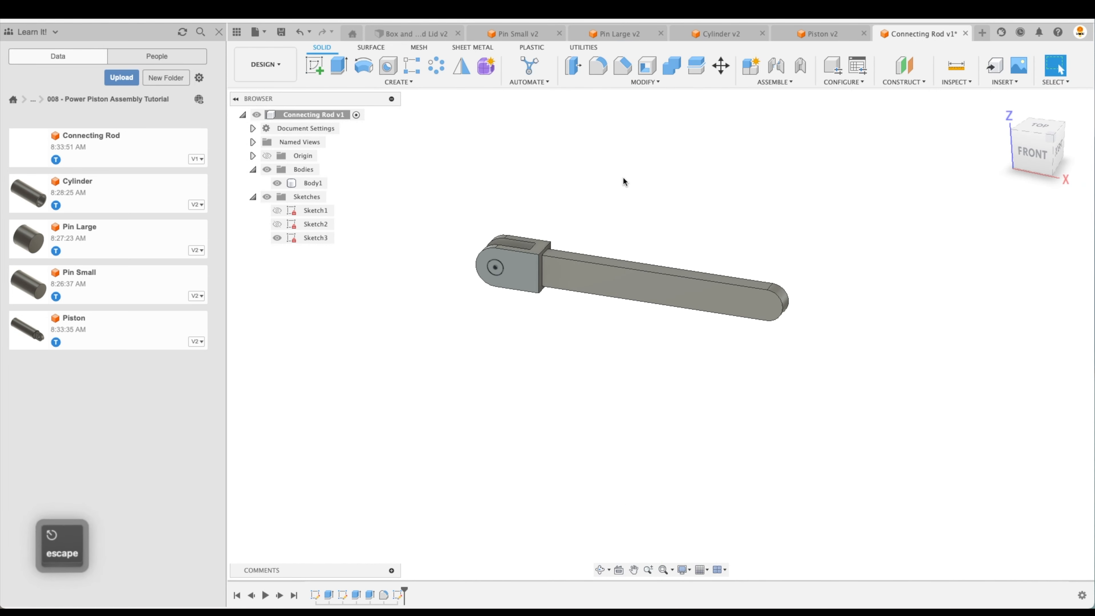
# Step: Sketch a 0.5 in diameter circle on the bar's front side face, concentric with its rounded end, and finish the sketch
pyautogui.click(315, 66)
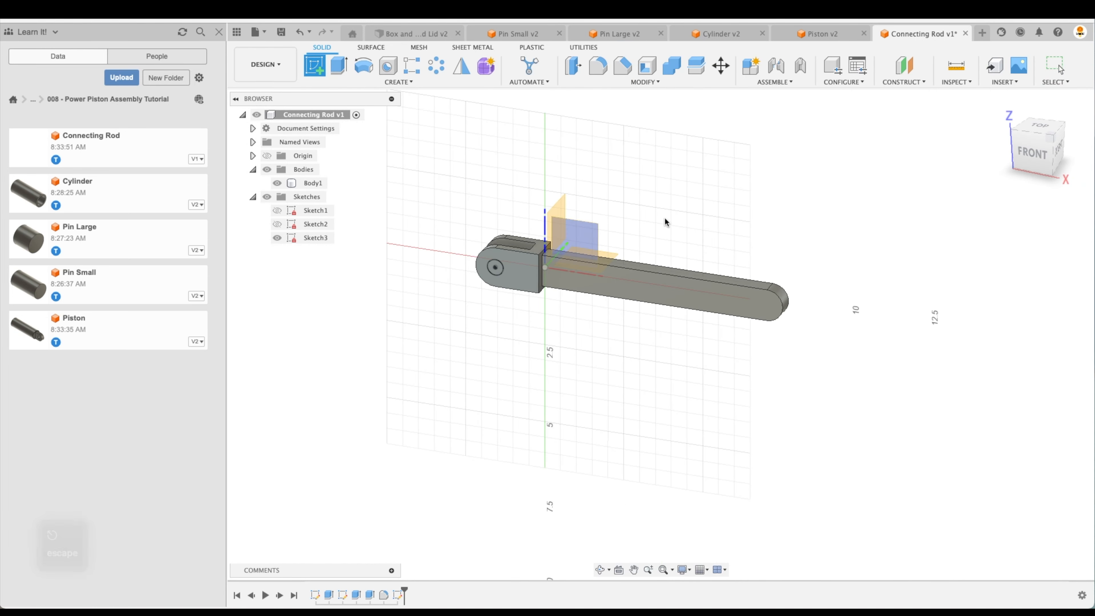
pyautogui.click(767, 309)
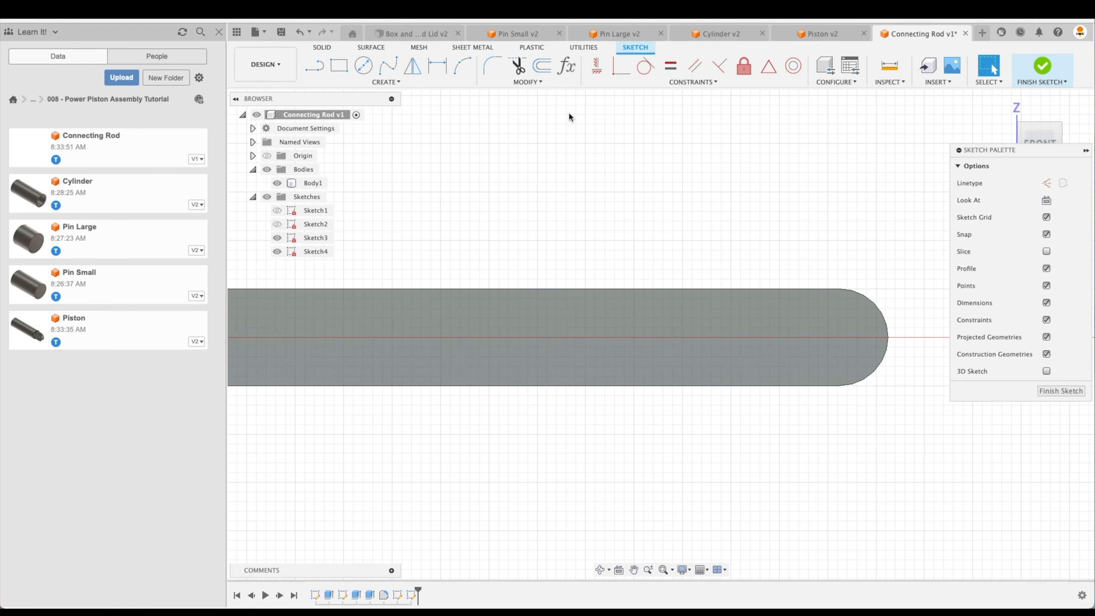
pyautogui.click(361, 69)
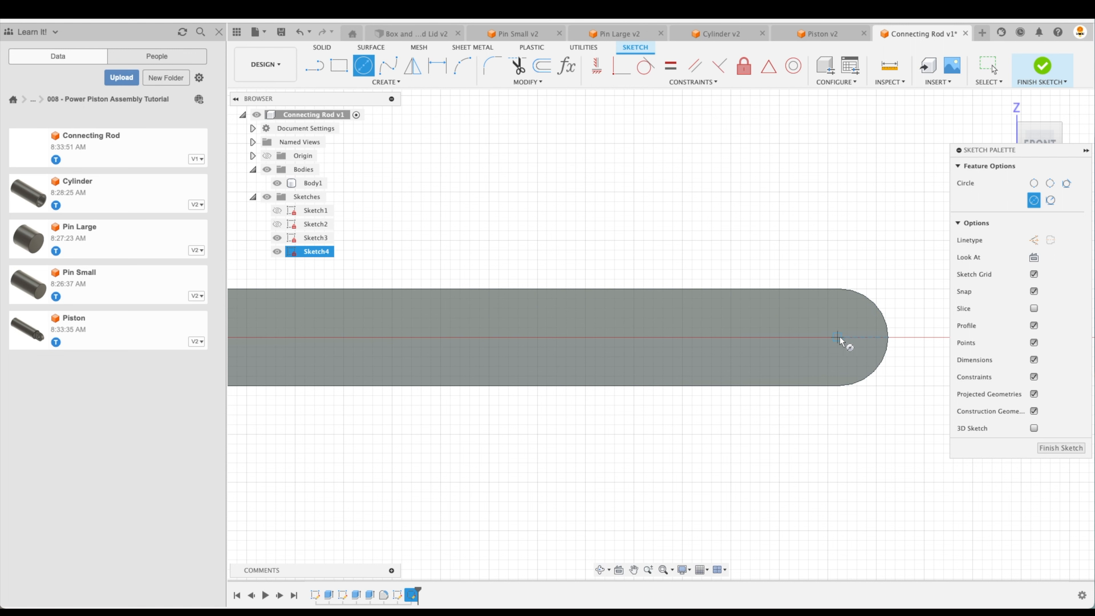
pyautogui.scroll(5, 839, 337)
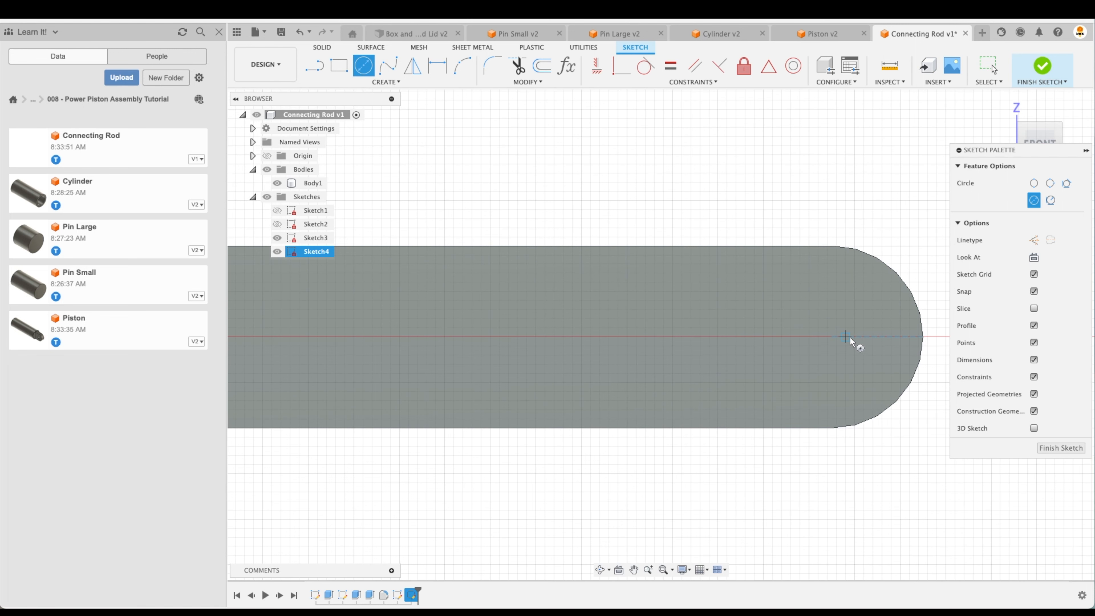
pyautogui.click(825, 336)
pyautogui.write('.5')
pyautogui.press('Return')
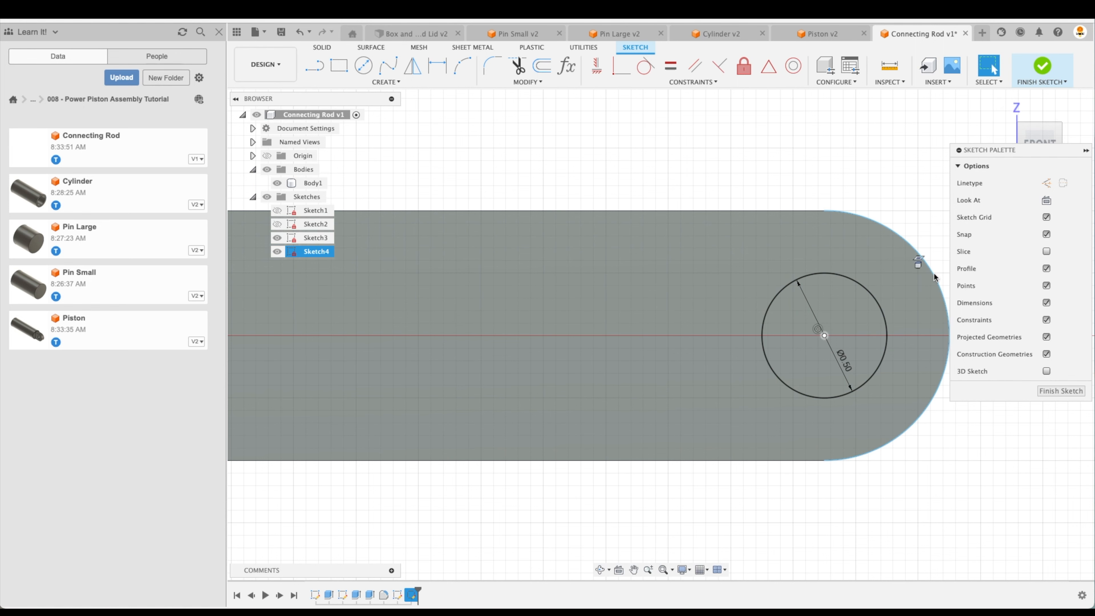
pyautogui.click(1044, 382)
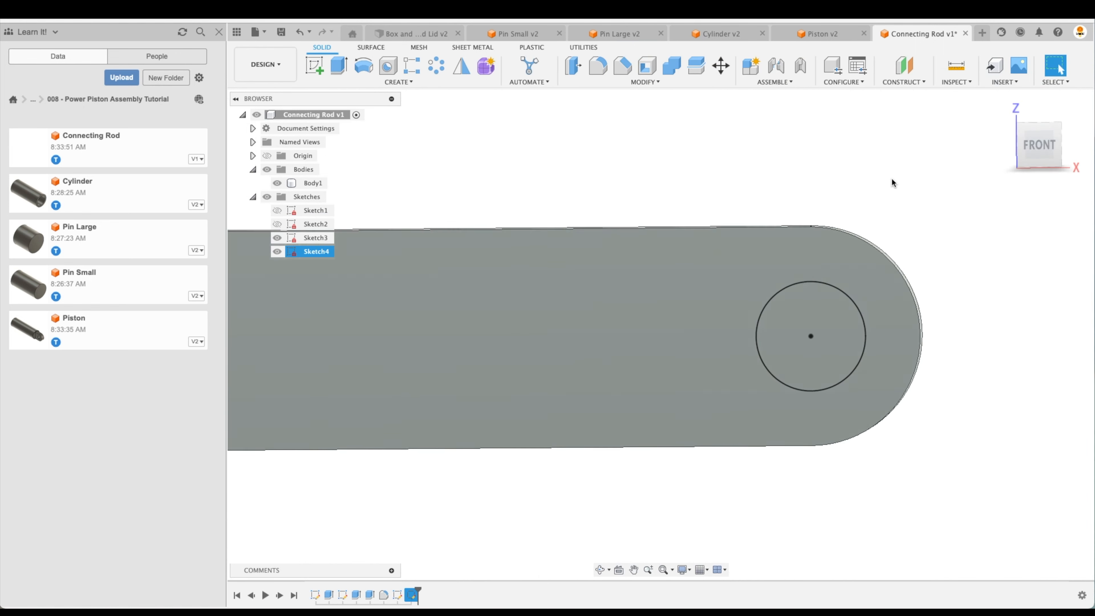
# Step: Cut the circle at the bar's rounded end through the bar by extruding it to the opposite side face
pyautogui.click(340, 65)
pyautogui.click(769, 370)
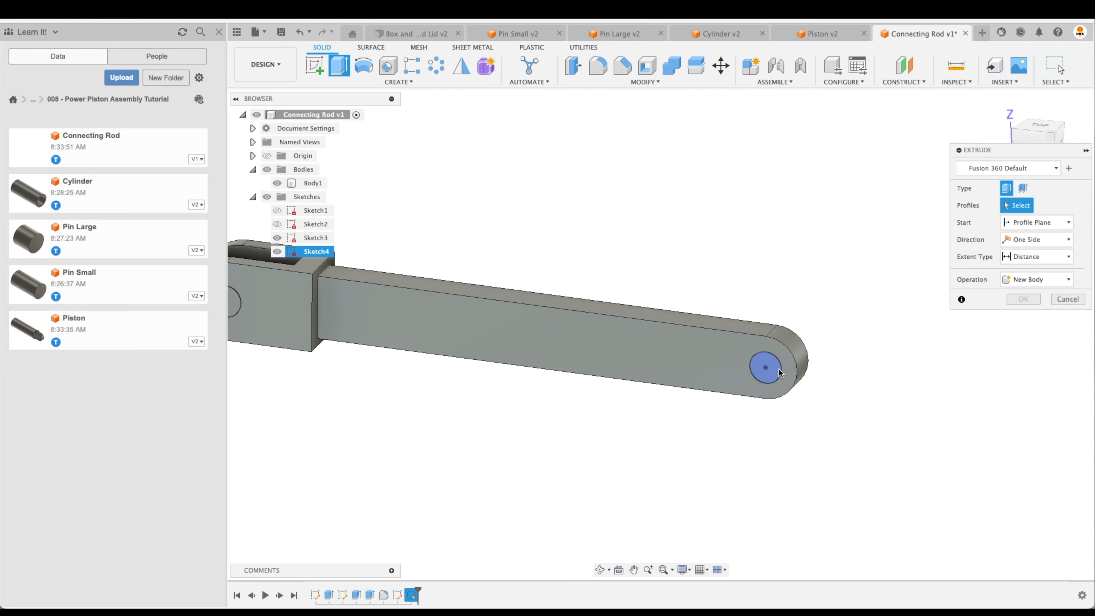
pyautogui.click(1030, 260)
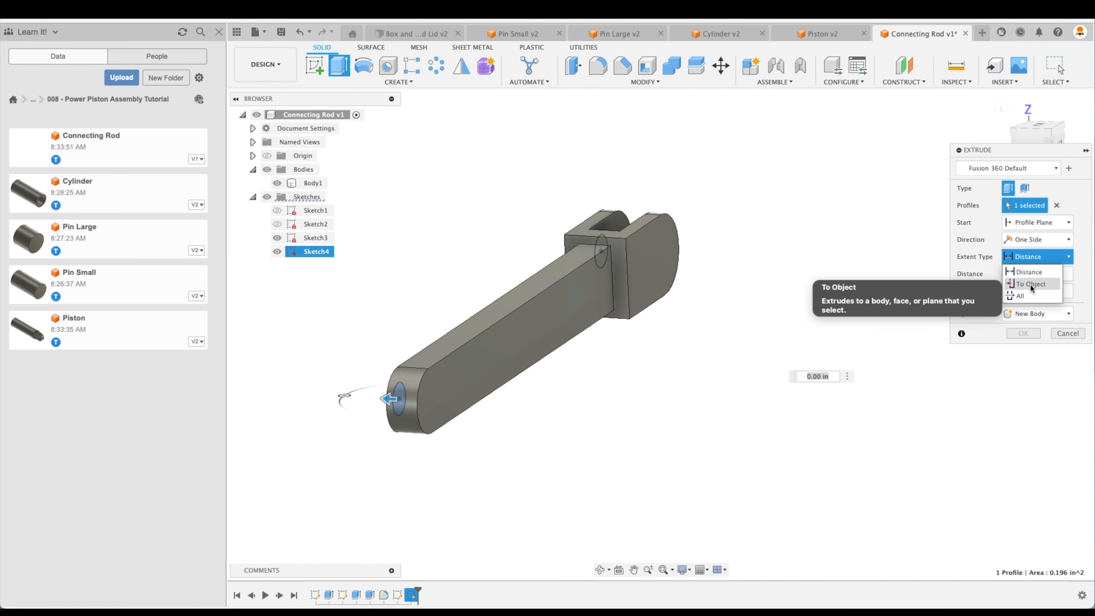
pyautogui.click(1031, 285)
pyautogui.click(486, 367)
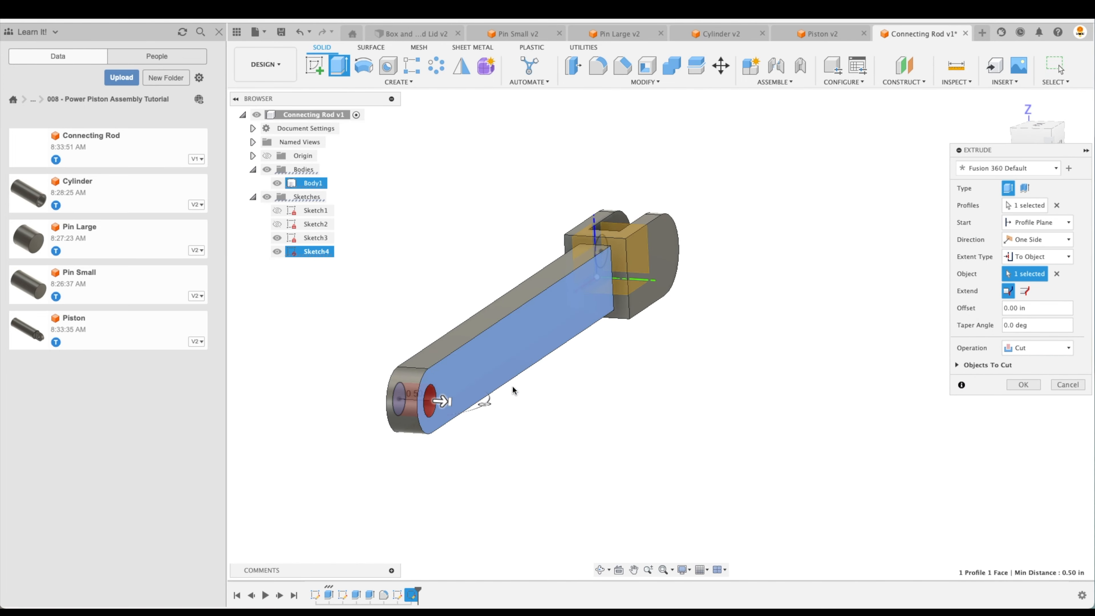
pyautogui.click(1025, 385)
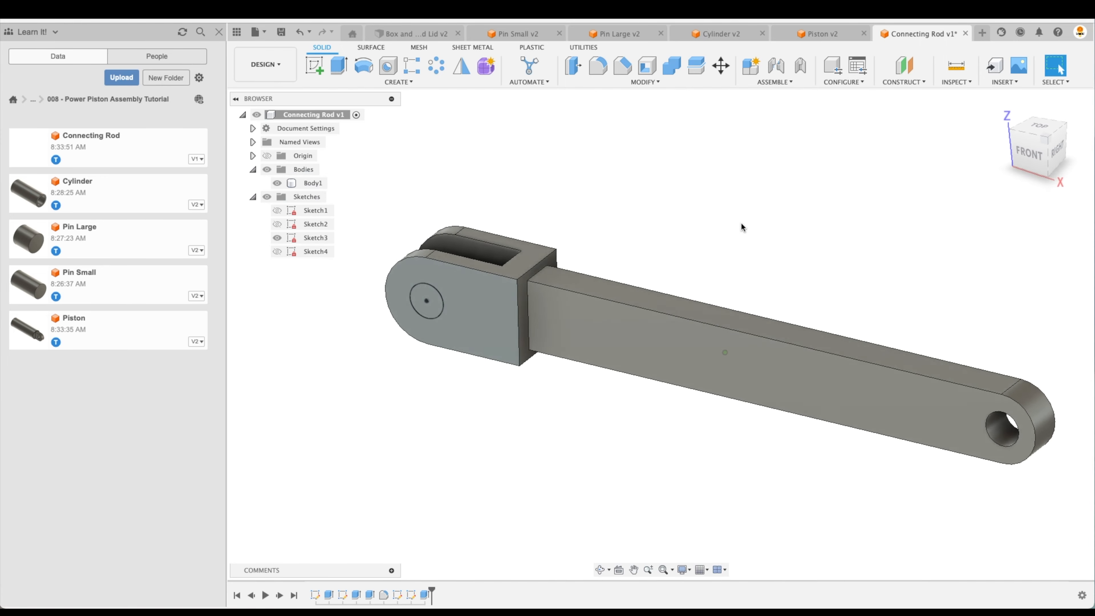
# Step: Cut the fork's circle through both arms by extruding it to the outer face of the far arm
pyautogui.click(338, 72)
pyautogui.click(417, 324)
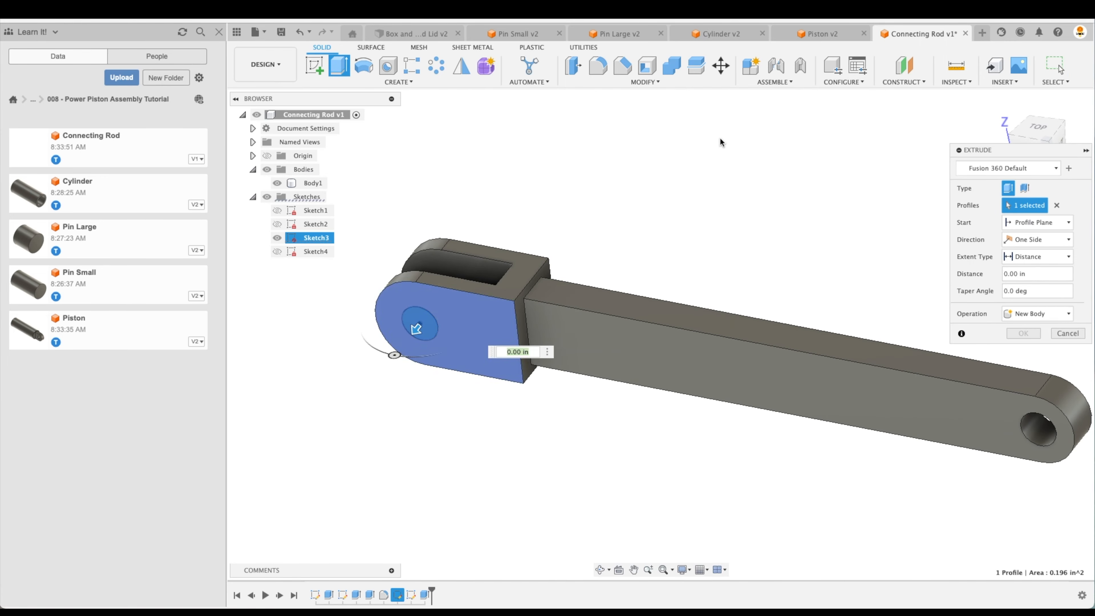
pyautogui.click(1036, 256)
pyautogui.click(1030, 276)
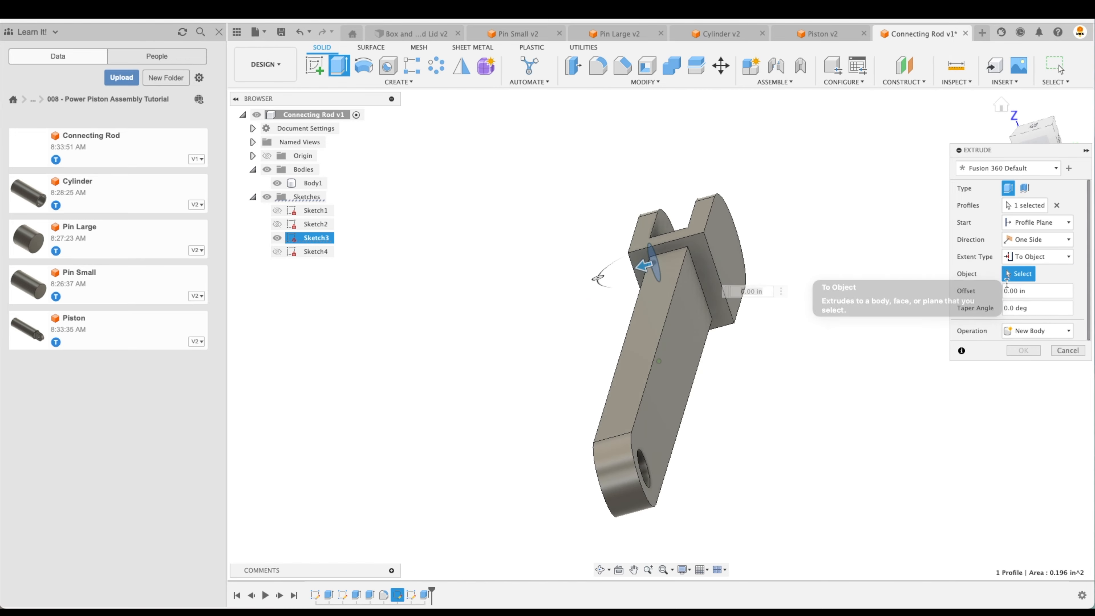
pyautogui.click(824, 255)
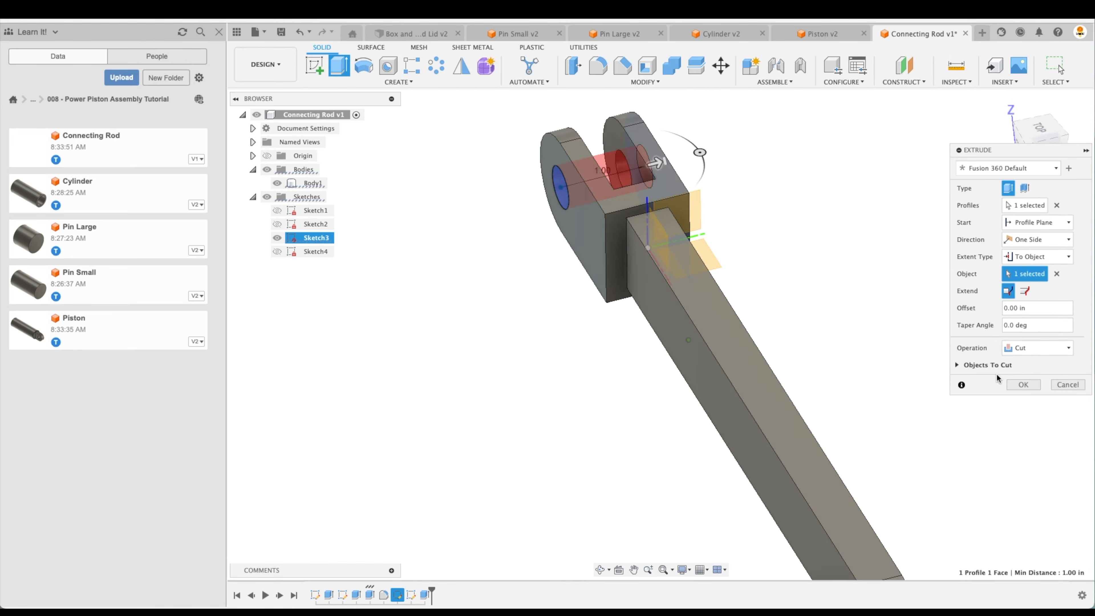
pyautogui.click(1023, 385)
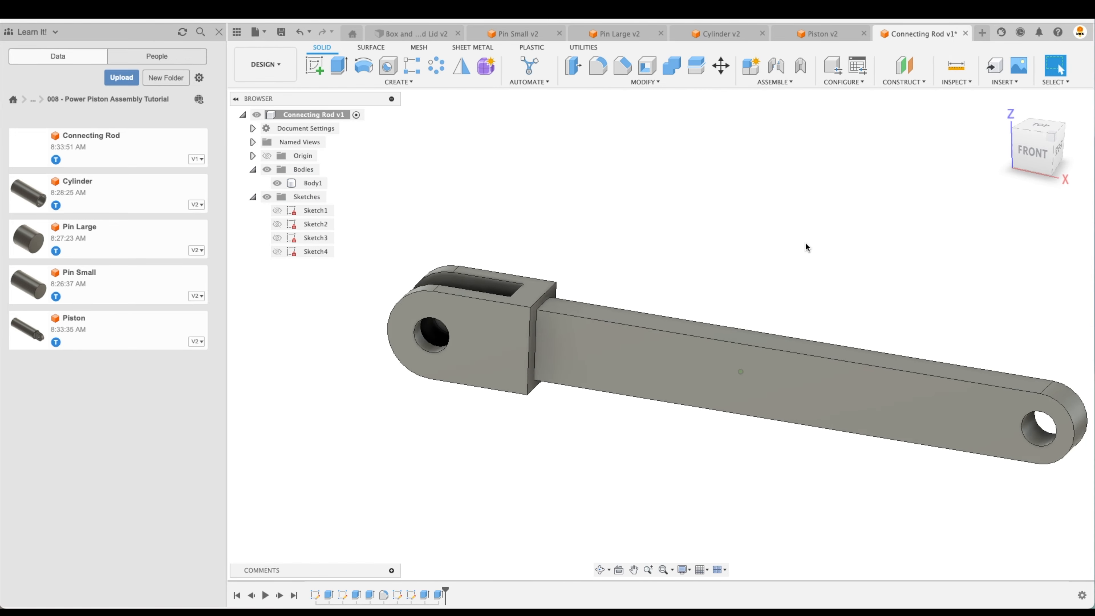
# Step: Set up a constant-radius Fillet of 0.025 in on the fork block's end face surrounding the bar
pyautogui.click(597, 65)
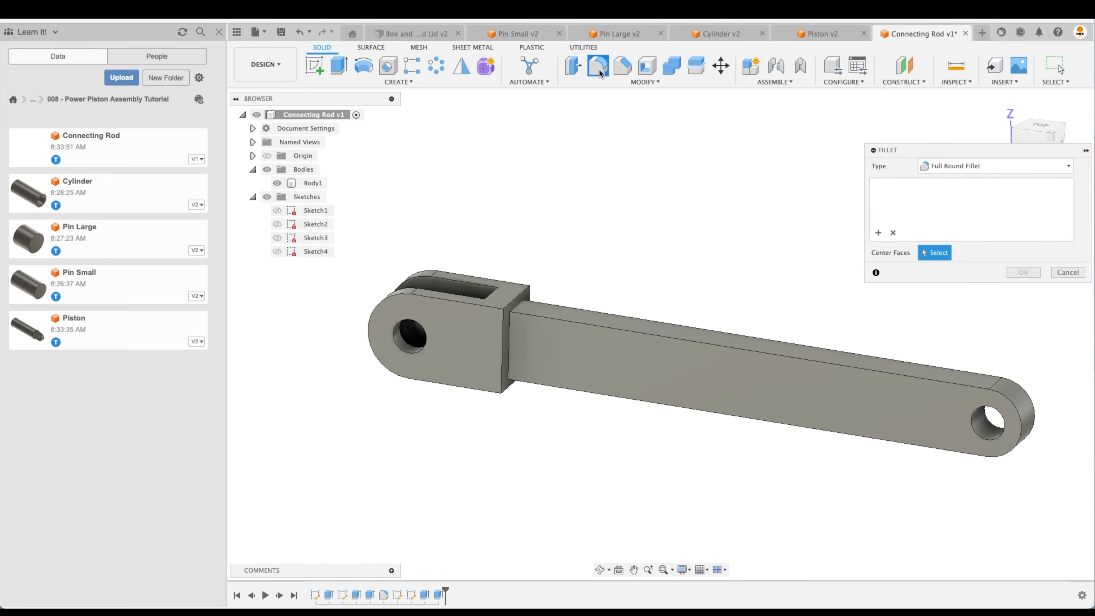
pyautogui.click(967, 166)
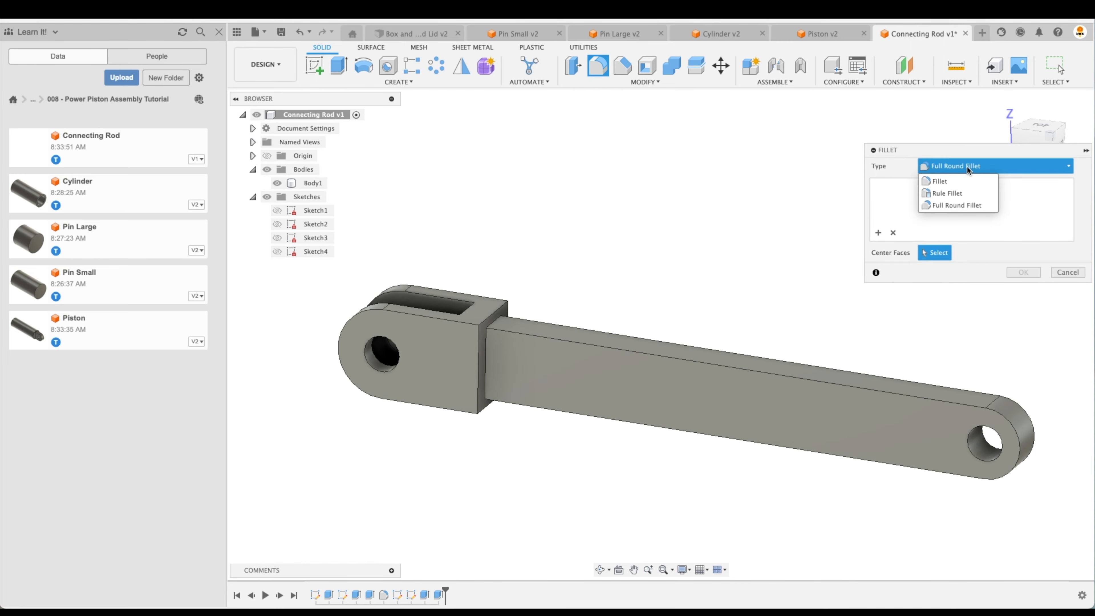
pyautogui.click(942, 182)
pyautogui.scroll(5, 560, 363)
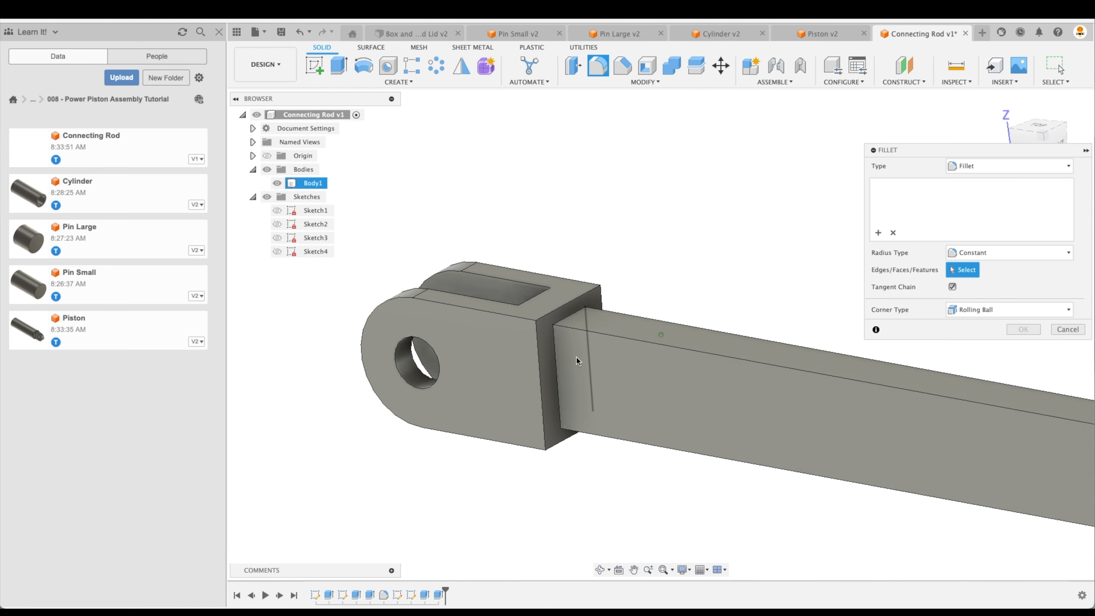
pyautogui.click(560, 364)
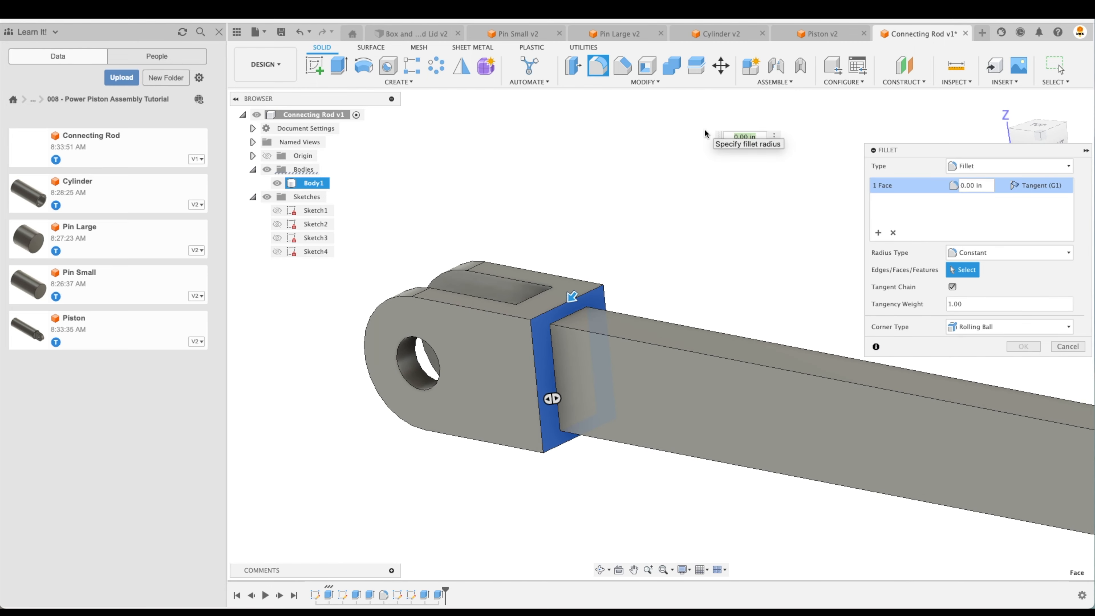
pyautogui.write('0.025')
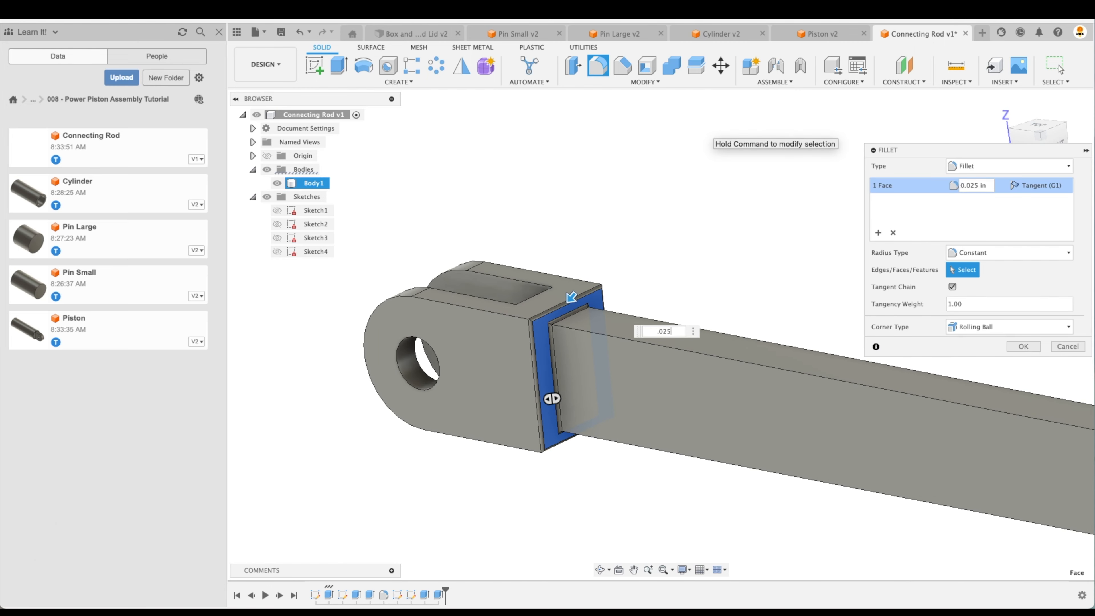
pyautogui.moveTo(688, 91); pyautogui.dragTo(694, 94, button='middle')
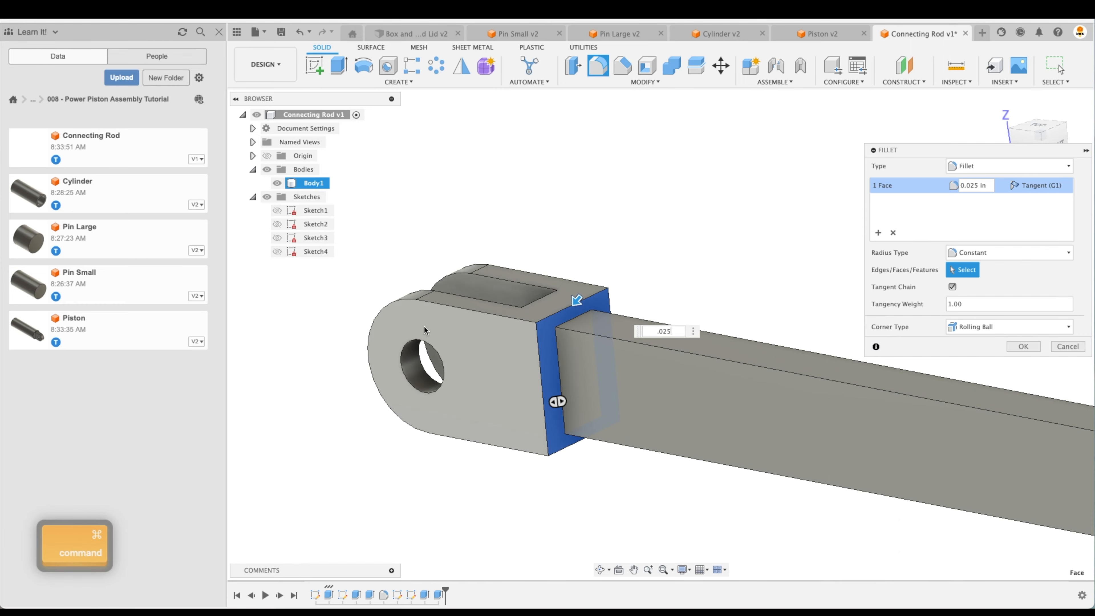
# Step: Add the edges of the fork's pin holes and the bar-end hole to the 0.025 in fillet and apply it
pyautogui.keyDown('super'); pyautogui.click(410, 340); pyautogui.keyUp('super')
pyautogui.keyDown('super'); pyautogui.click(425, 364); pyautogui.keyUp('super')
pyautogui.click(436, 372)
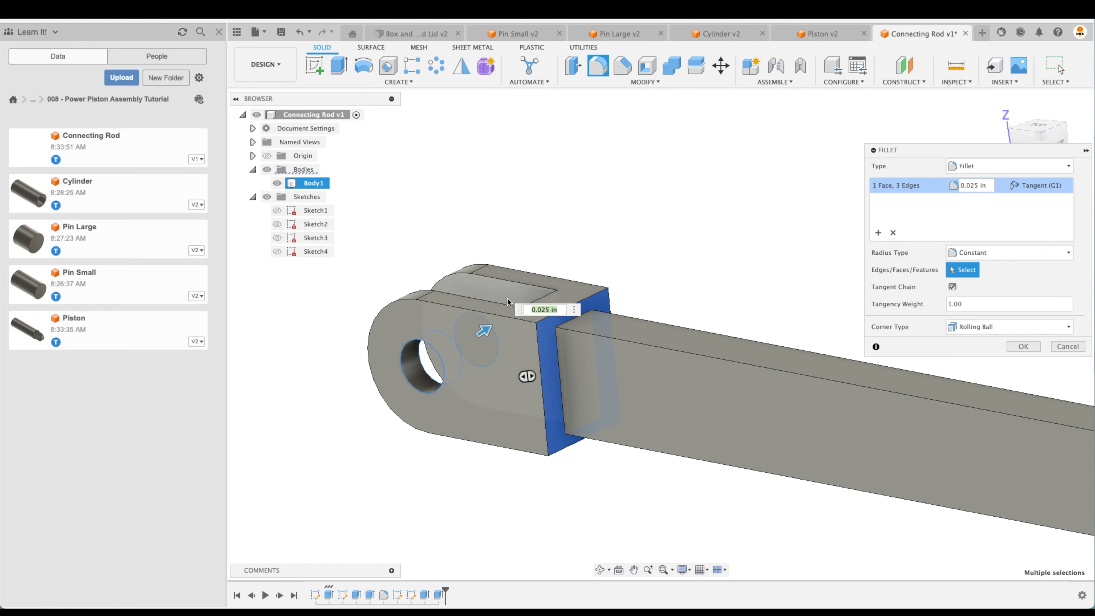
pyautogui.keyDown('shift'); pyautogui.moveTo(508, 303); pyautogui.dragTo(860, 529, button='middle'); pyautogui.keyUp('shift')
pyautogui.keyDown('super'); pyautogui.click(620, 259); pyautogui.keyUp('super')
pyautogui.scroll(10, 724, 537)
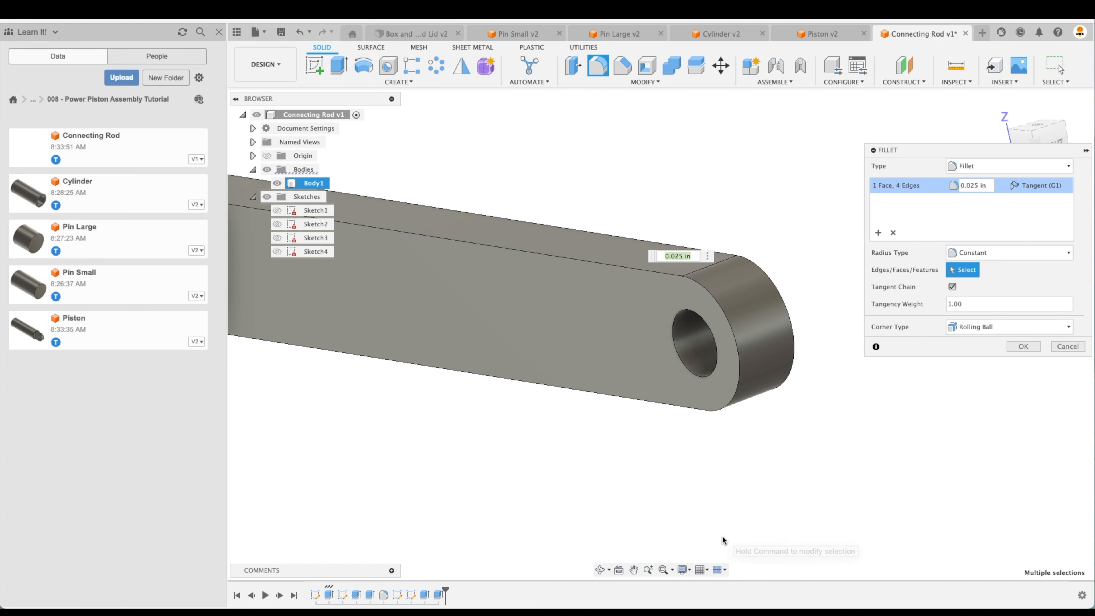
pyautogui.keyDown('super'); pyautogui.click(715, 341); pyautogui.keyUp('super')
pyautogui.keyDown('super'); pyautogui.click(746, 312); pyautogui.keyUp('super')
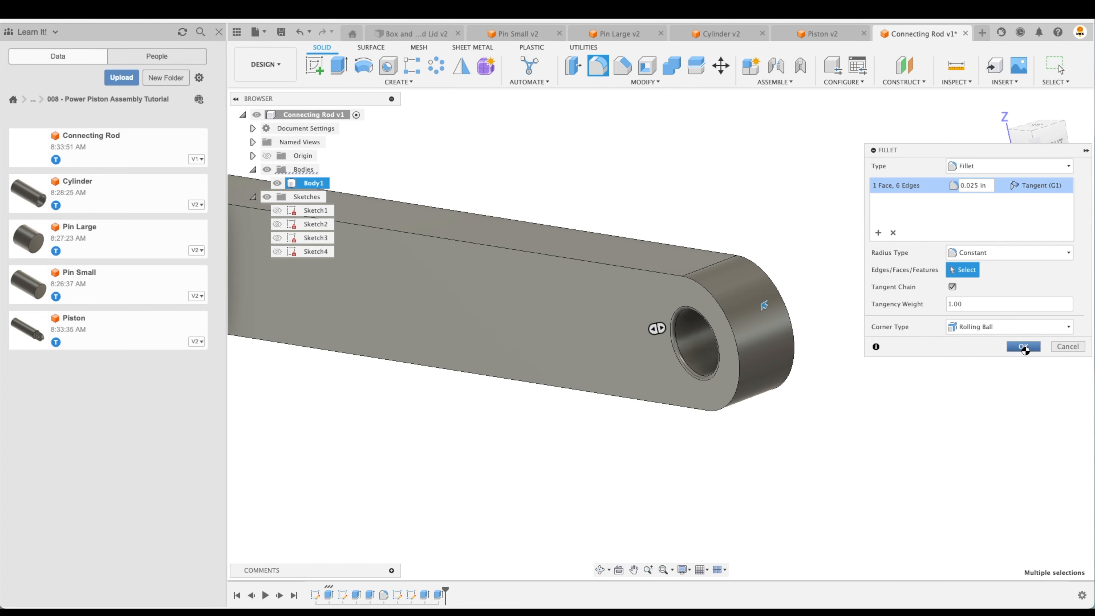
pyautogui.click(1008, 345)
# Step: Return to the home view and save the connecting rod as a new version
pyautogui.click(1001, 111)
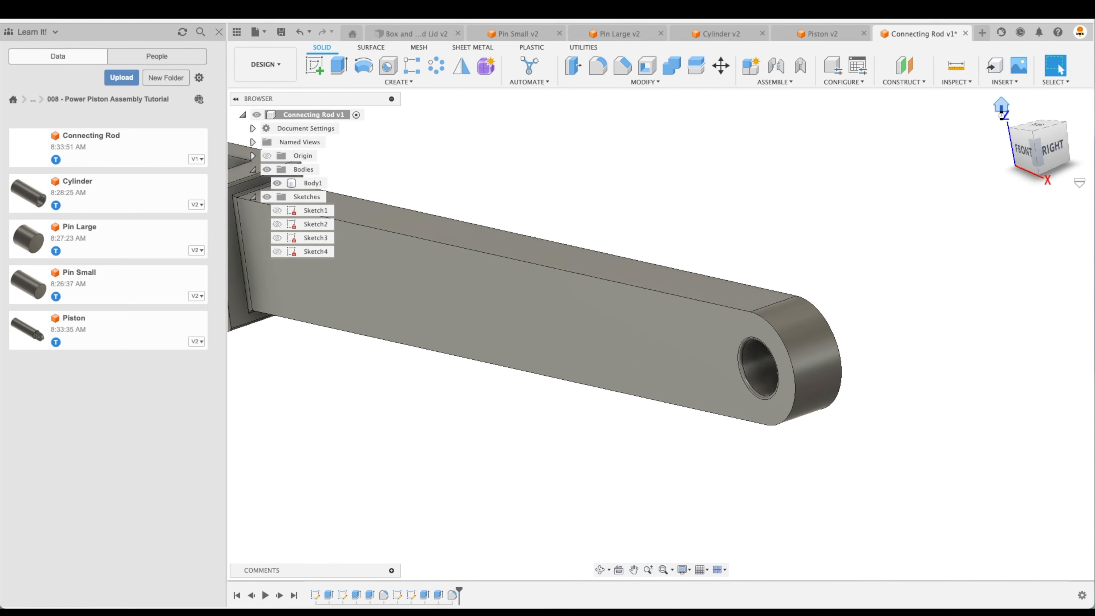
pyautogui.click(281, 32)
pyautogui.click(550, 315)
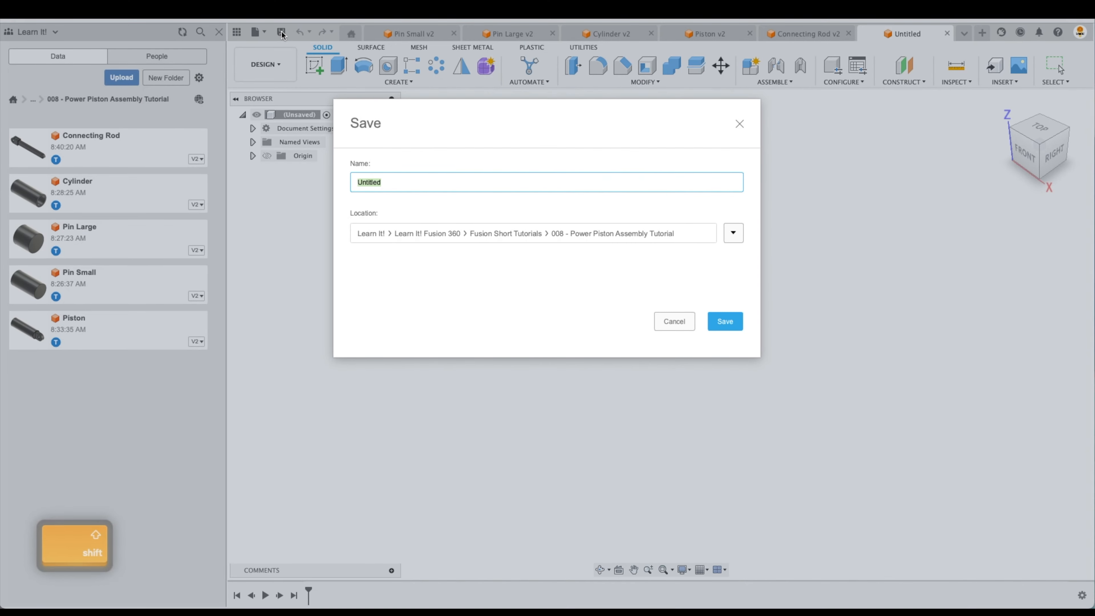
# Step: Save the new empty design as Flywheel in the 008 - Power Piston Assembly Tutorial folder
pyautogui.write('Flywheel')
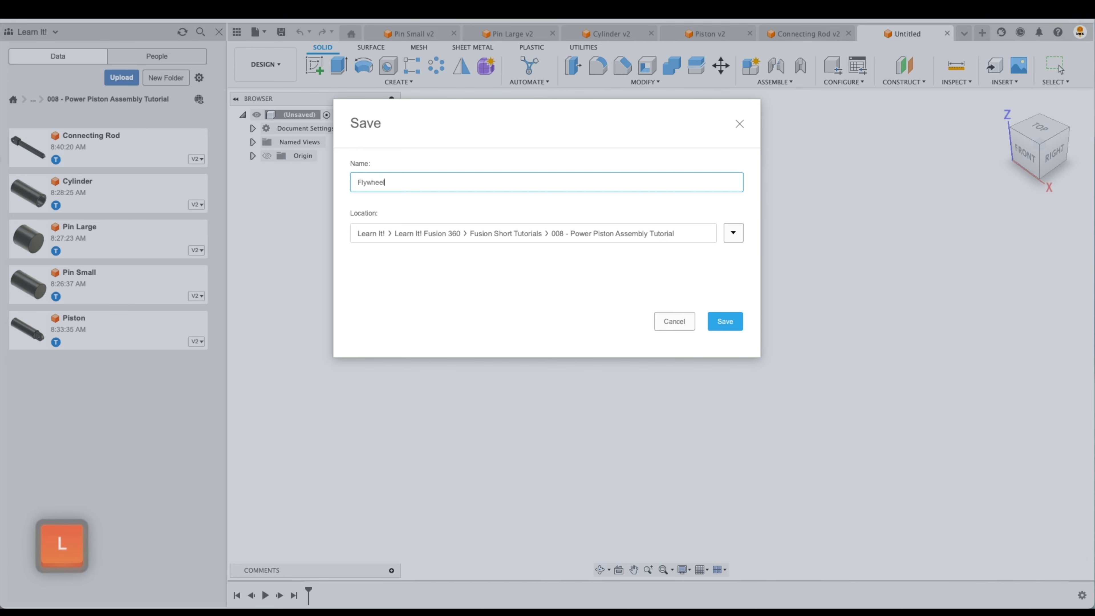
pyautogui.press('Return')
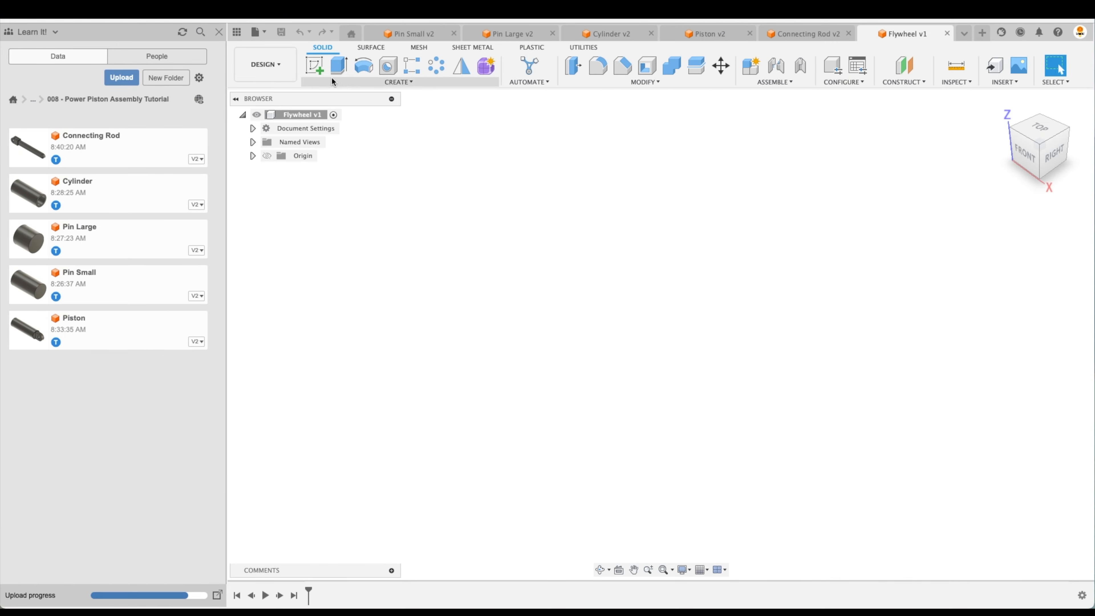
# Step: Start a sketch on the front plane and draw a 4 in diameter circle centered on the origin
pyautogui.click(315, 66)
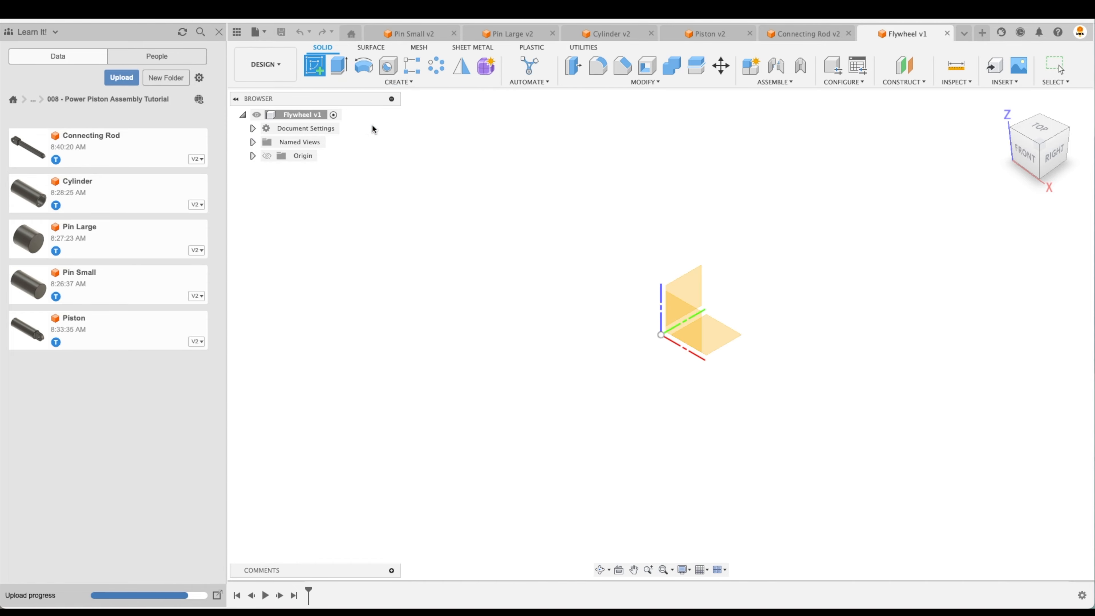
pyautogui.click(684, 323)
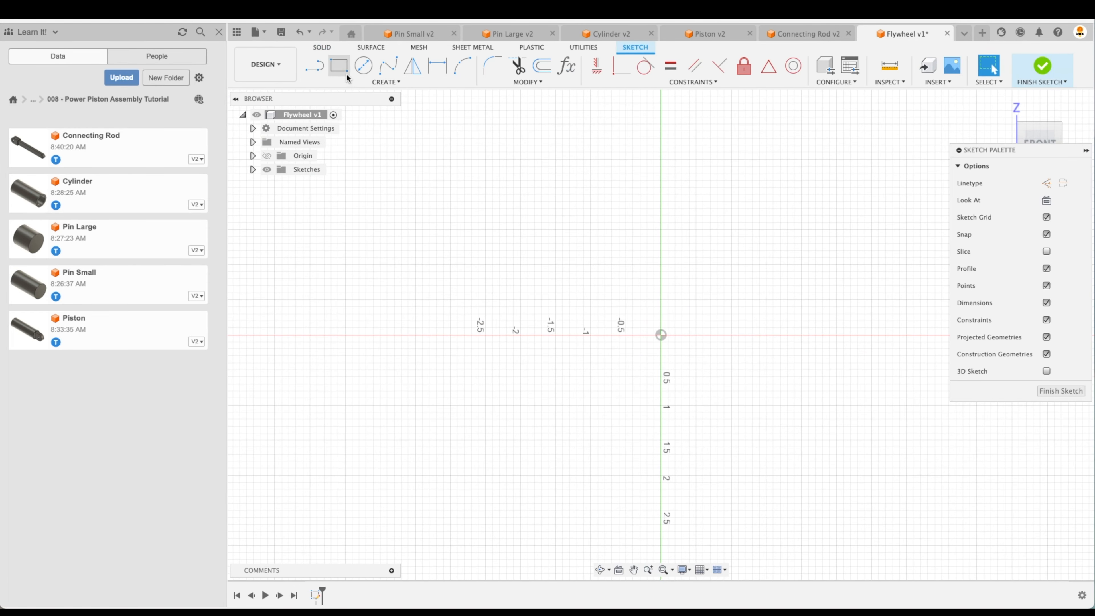
pyautogui.click(370, 75)
pyautogui.click(661, 334)
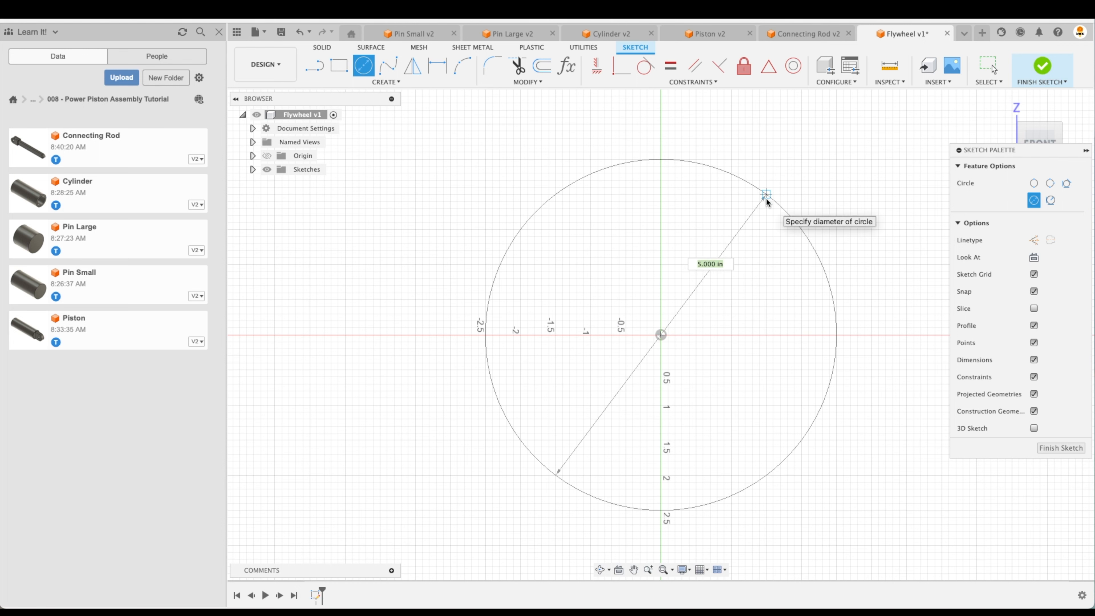
pyautogui.write('4')
pyautogui.press('Return')
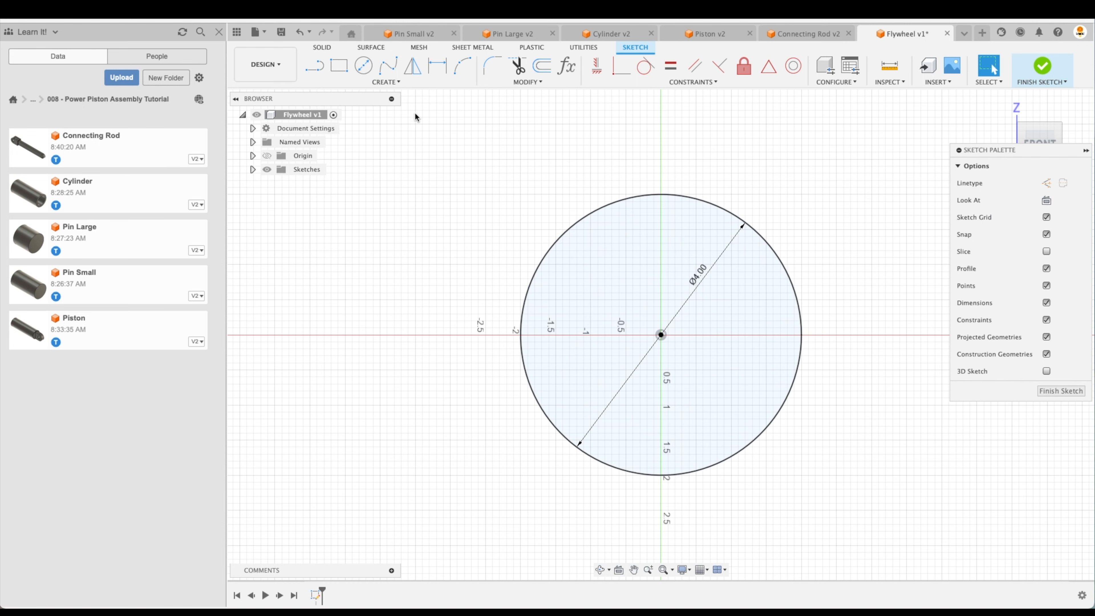
# Step: Draw a 1 in diameter circle centered on the origin inside the flywheel outline
pyautogui.click(366, 69)
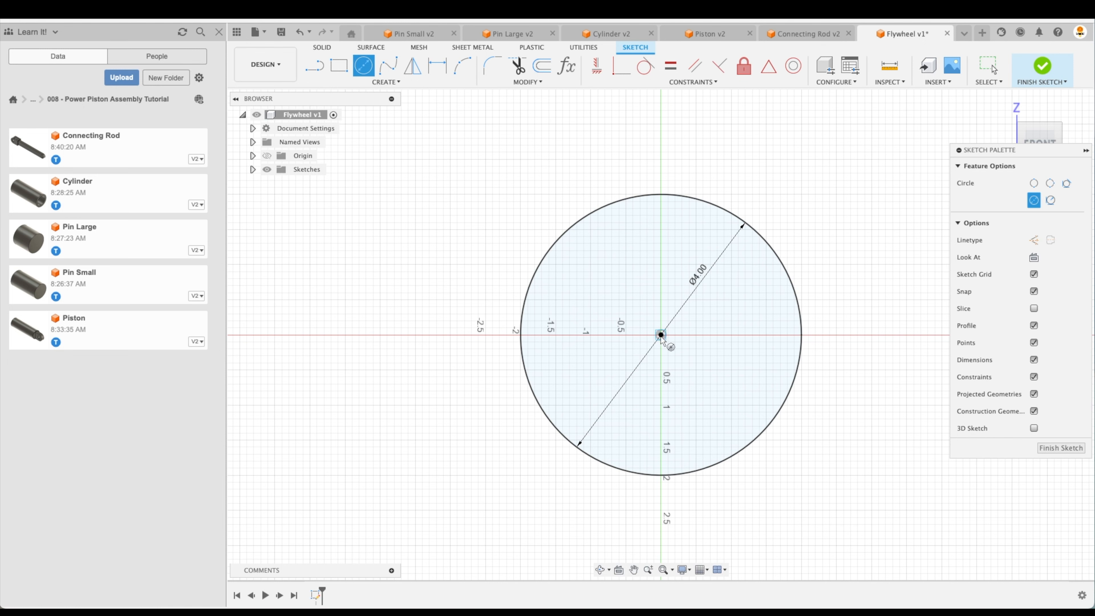
pyautogui.click(661, 335)
pyautogui.write('1.166')
pyautogui.press('Return')
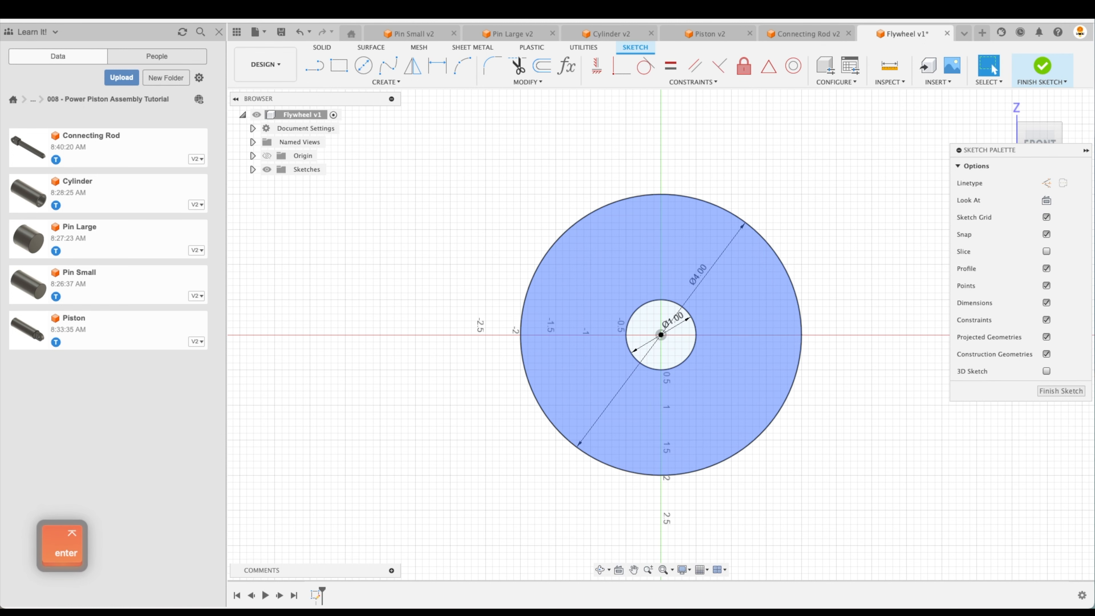
pyautogui.press('Escape')
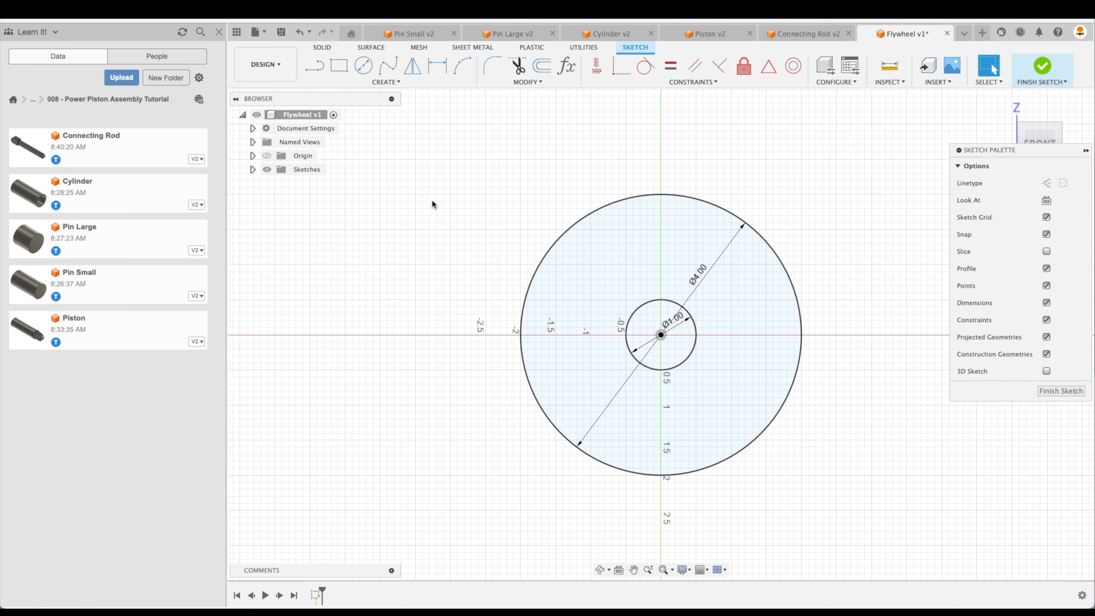
# Step: Draw a 0.5 in diameter circle on the horizontal axis between the central circle and the flywheel's right edge
pyautogui.rightClick(459, 267)
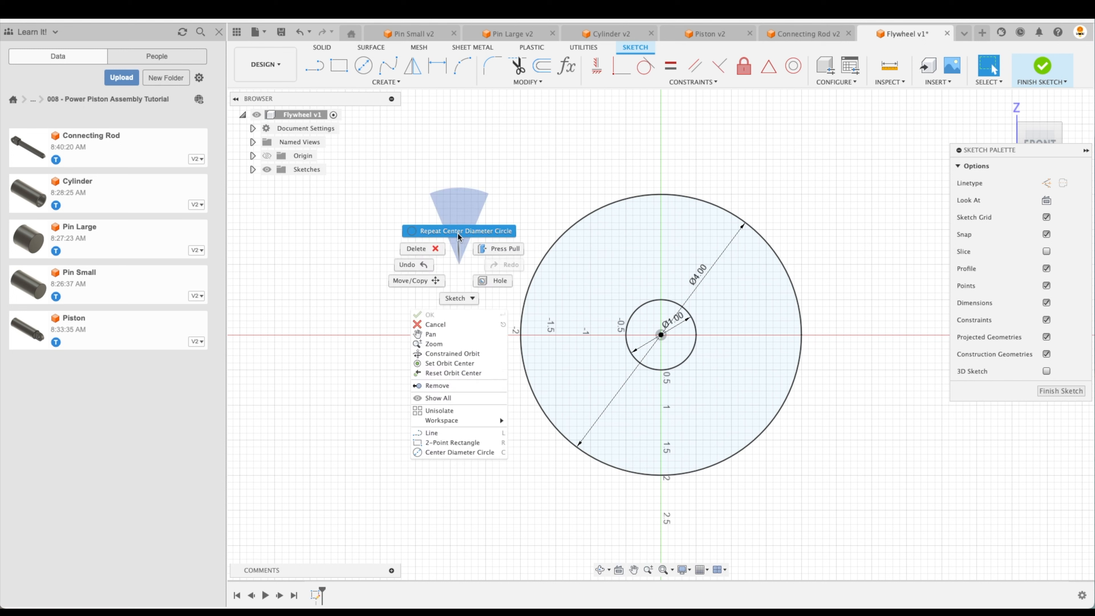
pyautogui.click(467, 235)
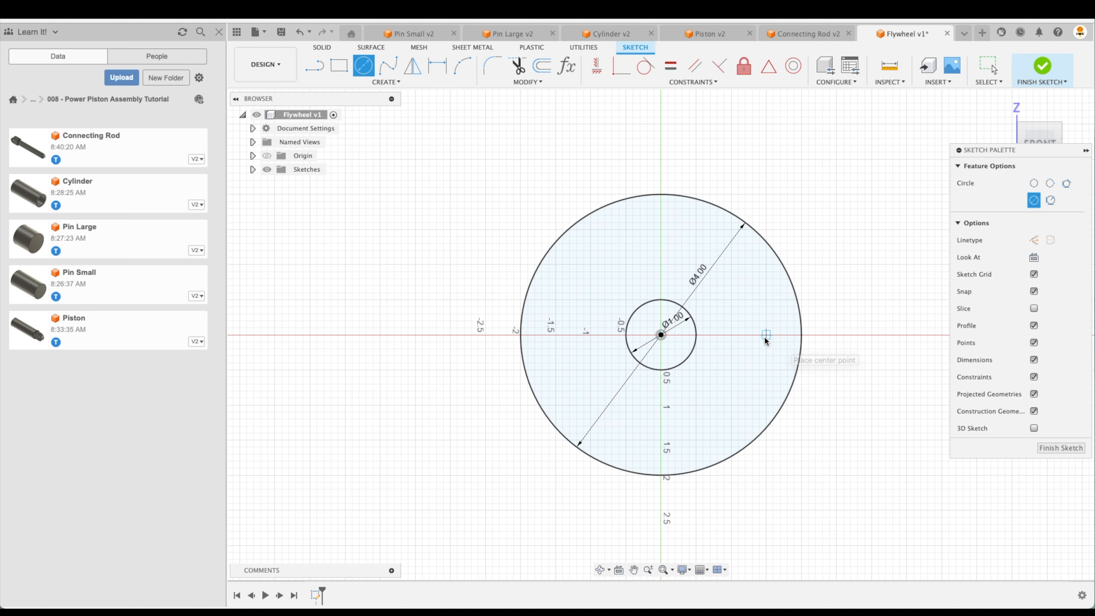
pyautogui.scroll(5, 771, 341)
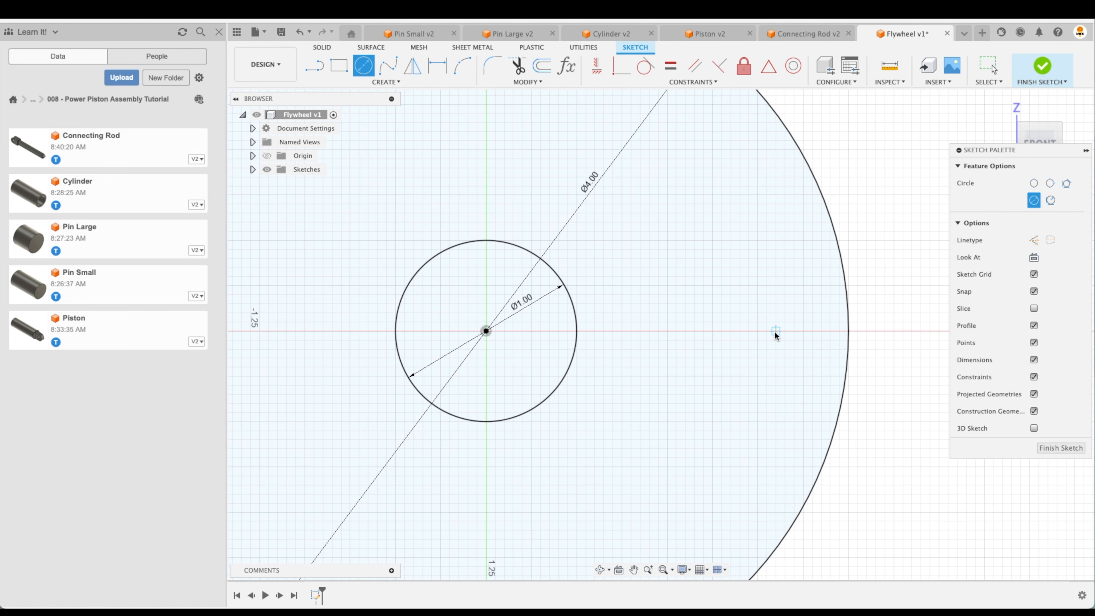
pyautogui.click(757, 331)
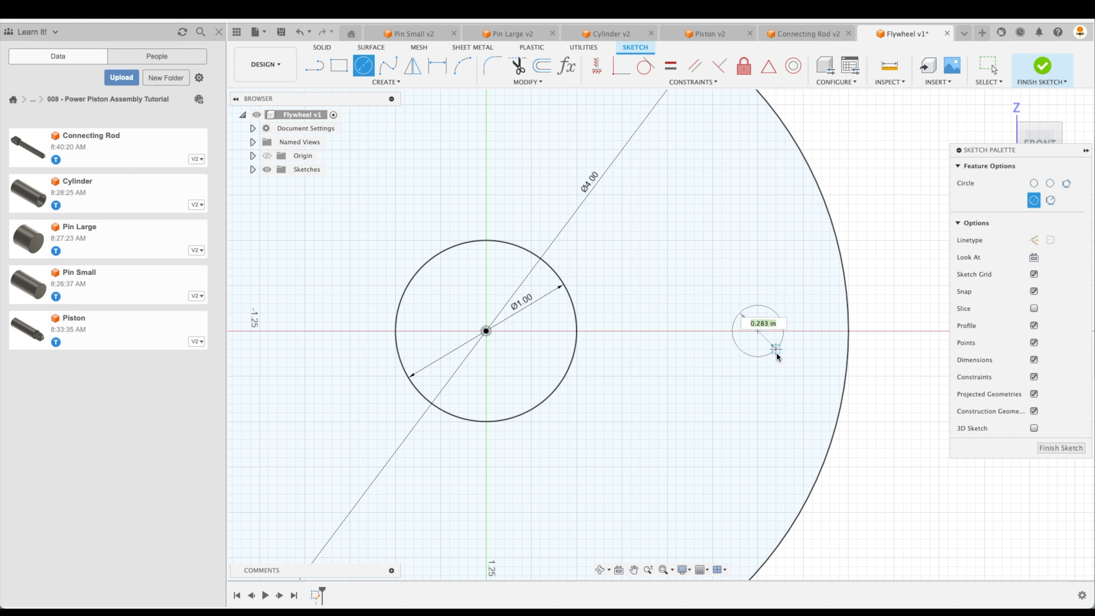
pyautogui.write('.5')
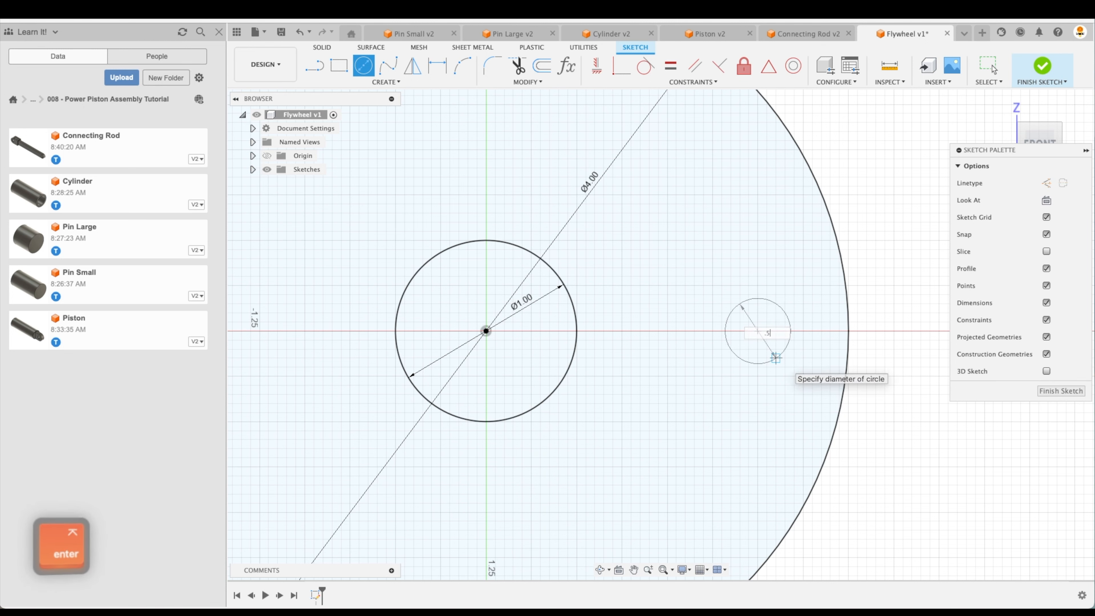
pyautogui.press('Return')
pyautogui.press('Escape')
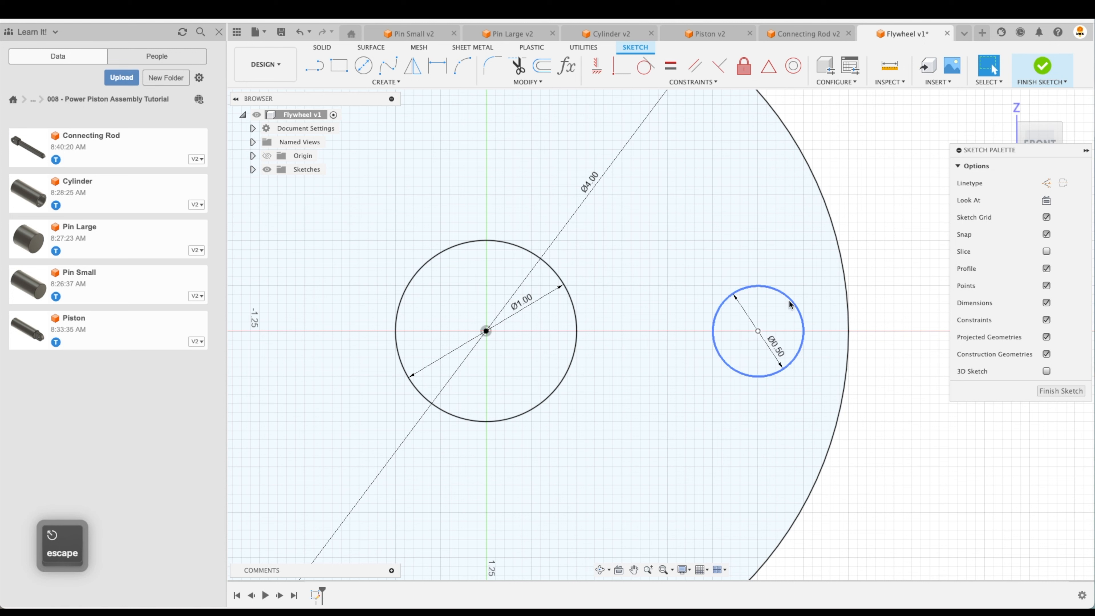
# Step: Shift the 0.5 in circle slightly toward the center and constrain its center point horizontally to the origin
pyautogui.moveTo(757, 331)
pyautogui.mouseDown()
pyautogui.moveTo(742, 291)
pyautogui.moveTo(764, 333)
pyautogui.moveTo(729, 314)
pyautogui.moveTo(771, 315)
pyautogui.moveTo(750, 331)
pyautogui.mouseUp()
pyautogui.press('Escape')
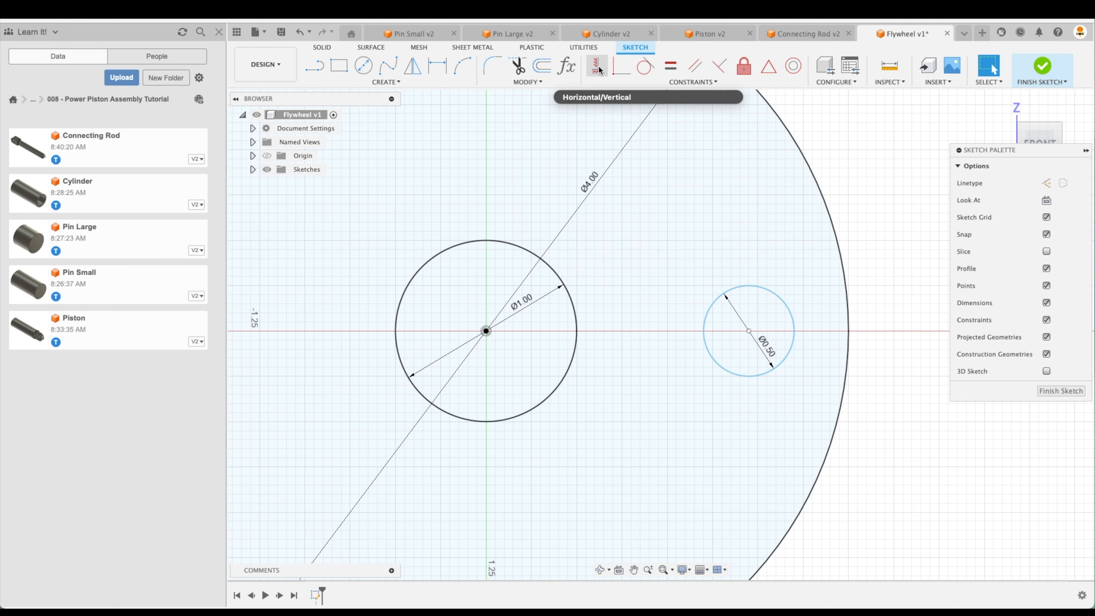
pyautogui.click(599, 69)
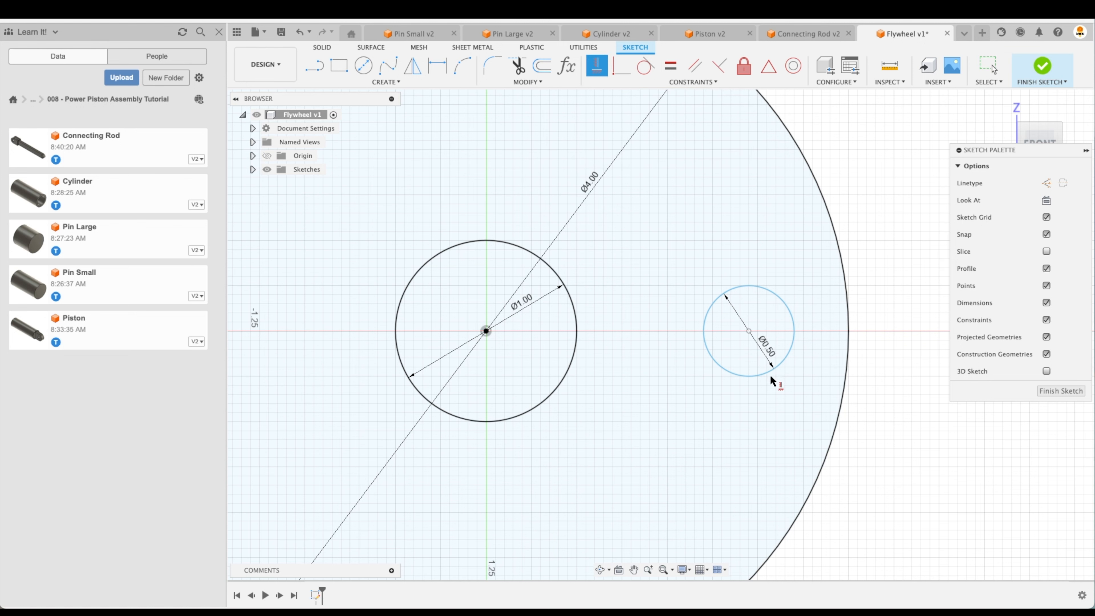
pyautogui.click(748, 331)
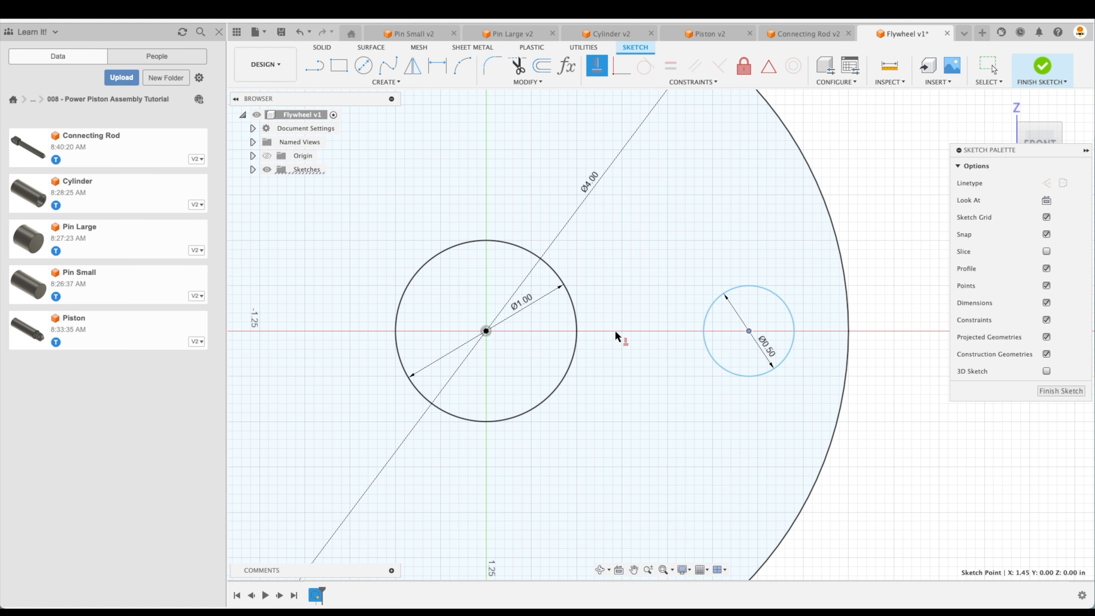
pyautogui.click(486, 331)
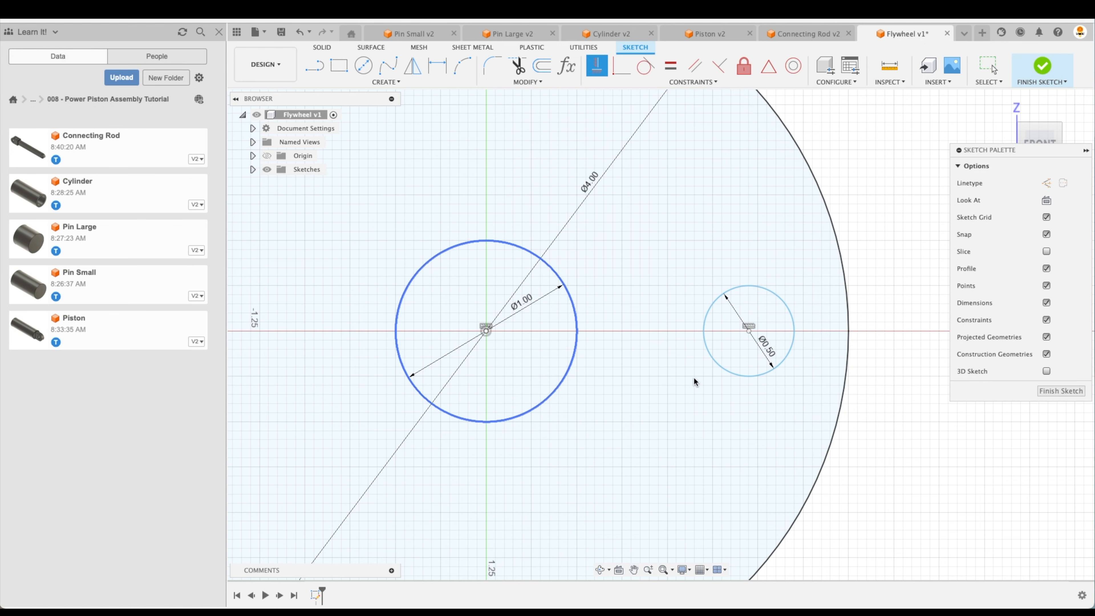
pyautogui.press('Escape')
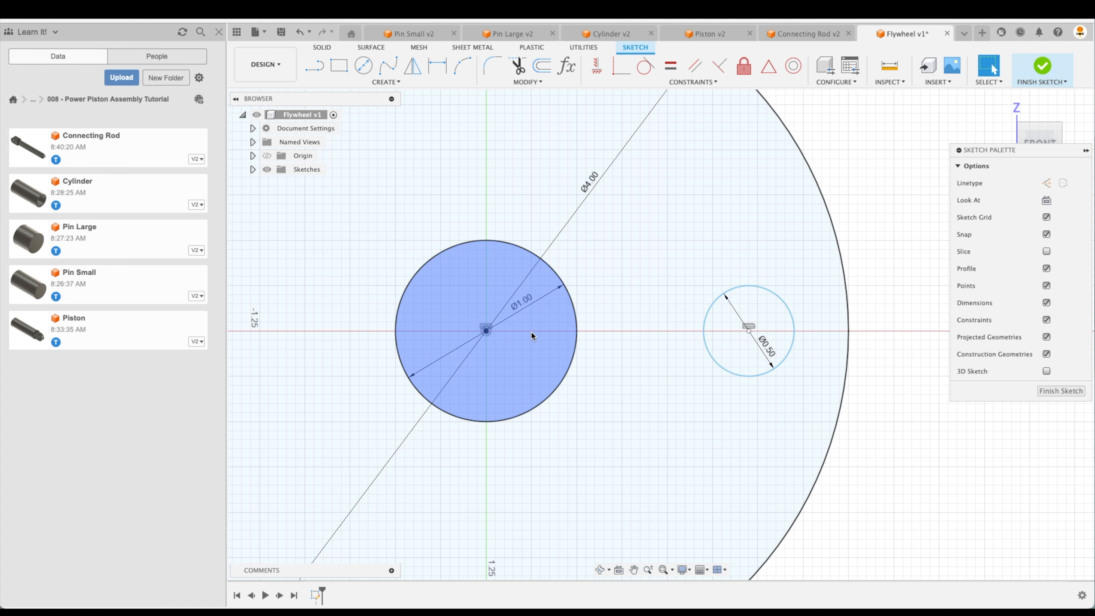
# Step: Dimension the distance between the origin and the small circle's center to 1.5 in
pyautogui.press('d')
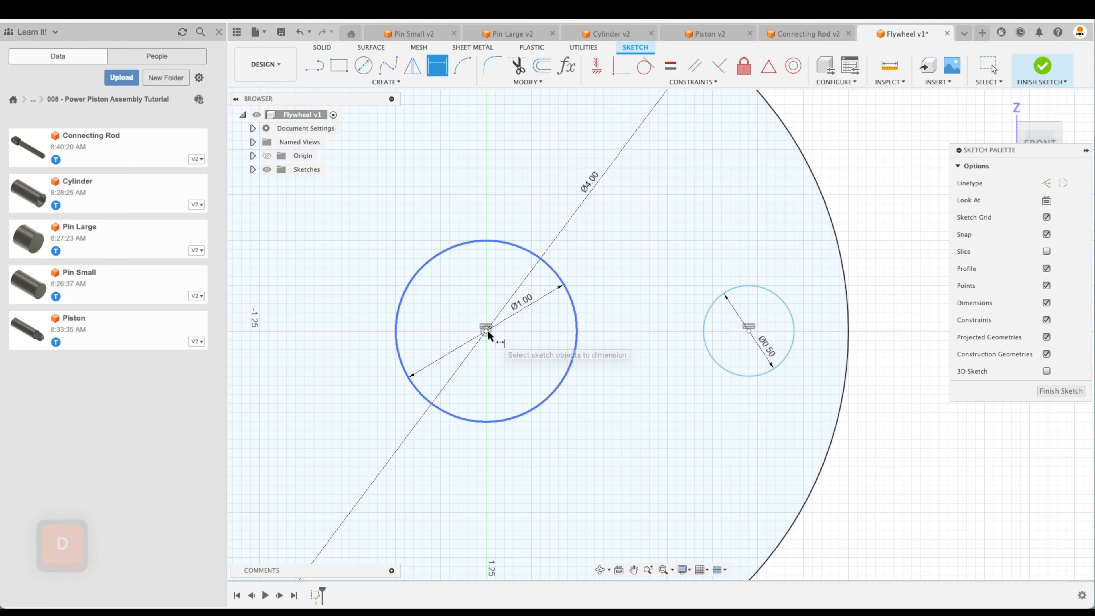
pyautogui.click(745, 330)
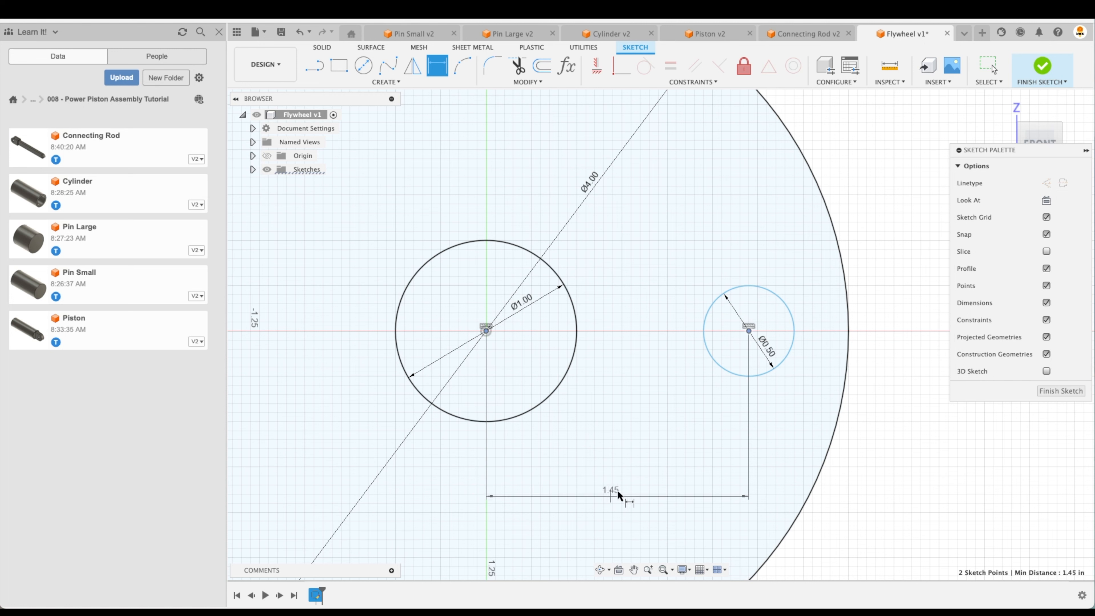
pyautogui.click(624, 473)
pyautogui.write('1.5')
pyautogui.press('Return')
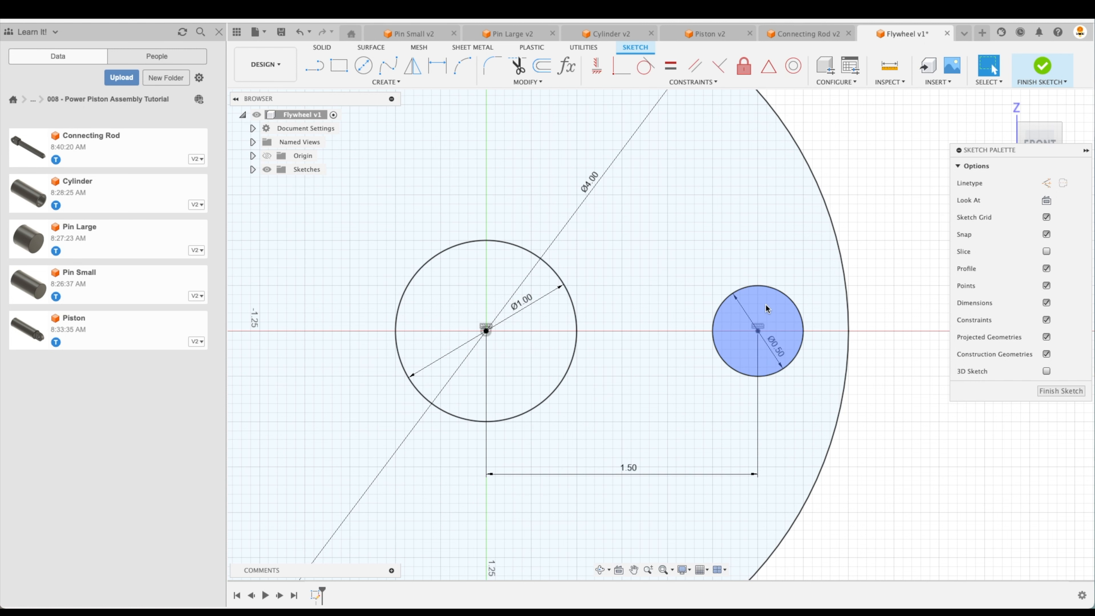
pyautogui.scroll(-3, 780, 304)
pyautogui.moveTo(848, 293); pyautogui.dragTo(902, 321, button='middle')
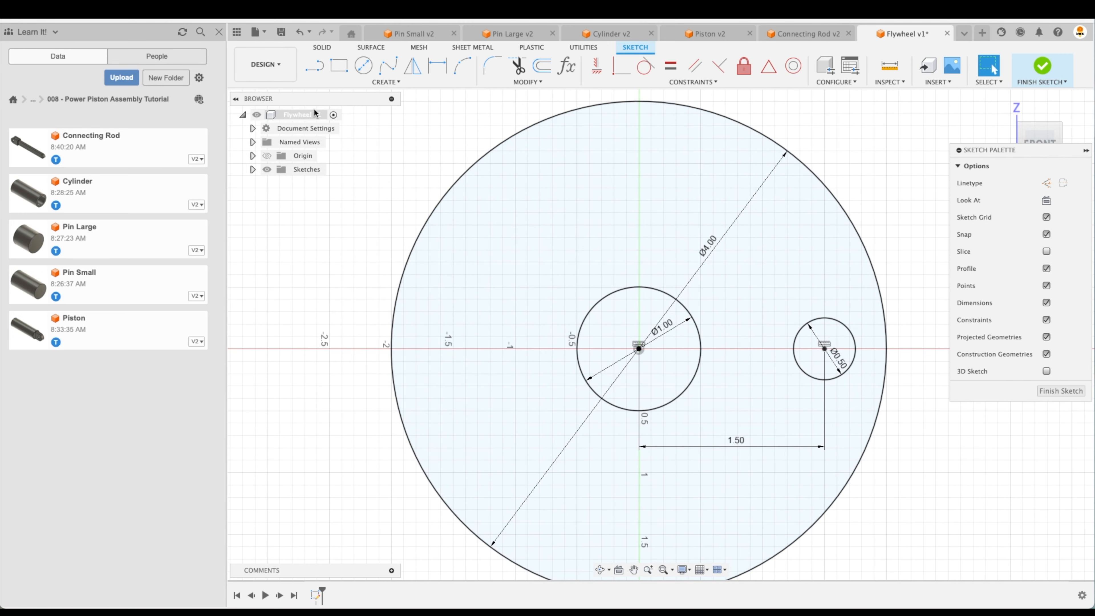
# Step: Draw a 0.5 in diameter circle on the horizontal axis between the central circle and the flywheel's left edge
pyautogui.click(363, 66)
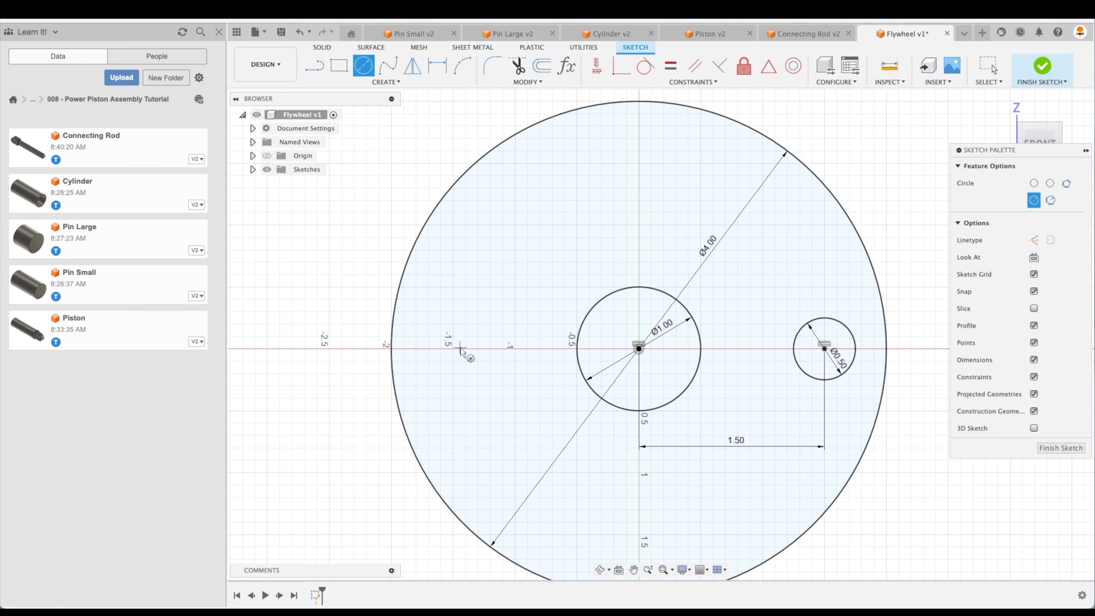
pyautogui.click(453, 348)
pyautogui.write('.5')
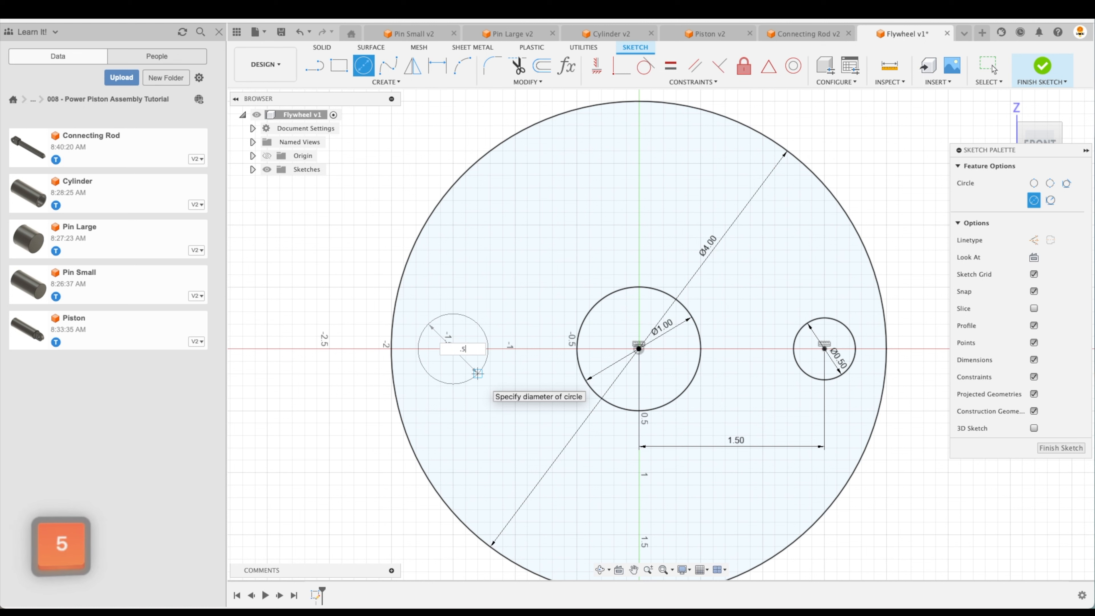
pyautogui.press('Return')
# Step: Dimension the distance from the left circle's center to the origin, linking it to the existing 1.50 in dimension d4
pyautogui.press('d')
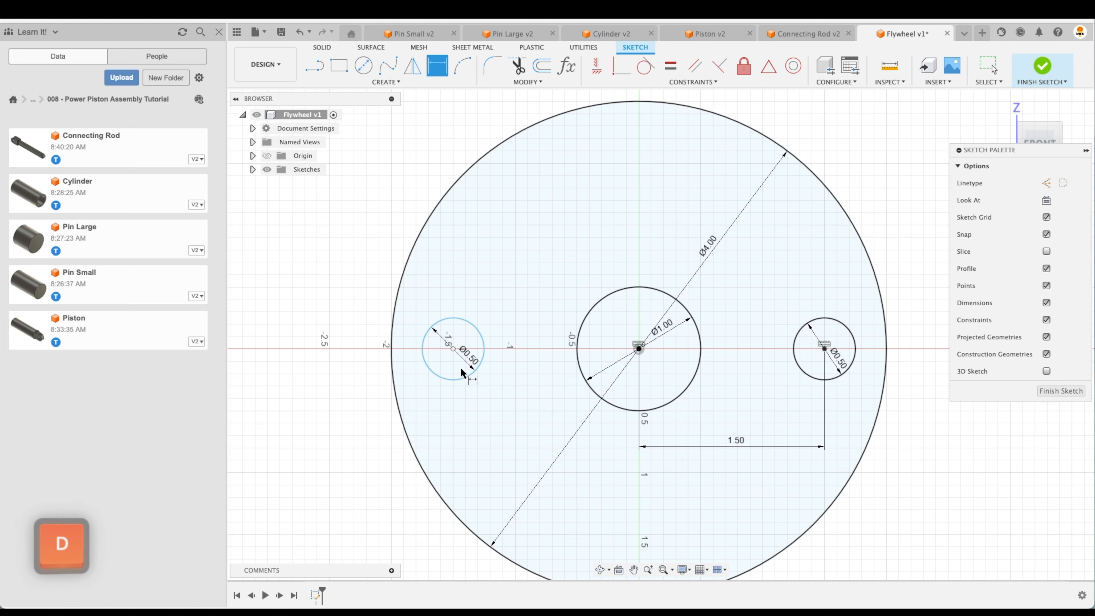
pyautogui.click(453, 348)
pyautogui.click(639, 349)
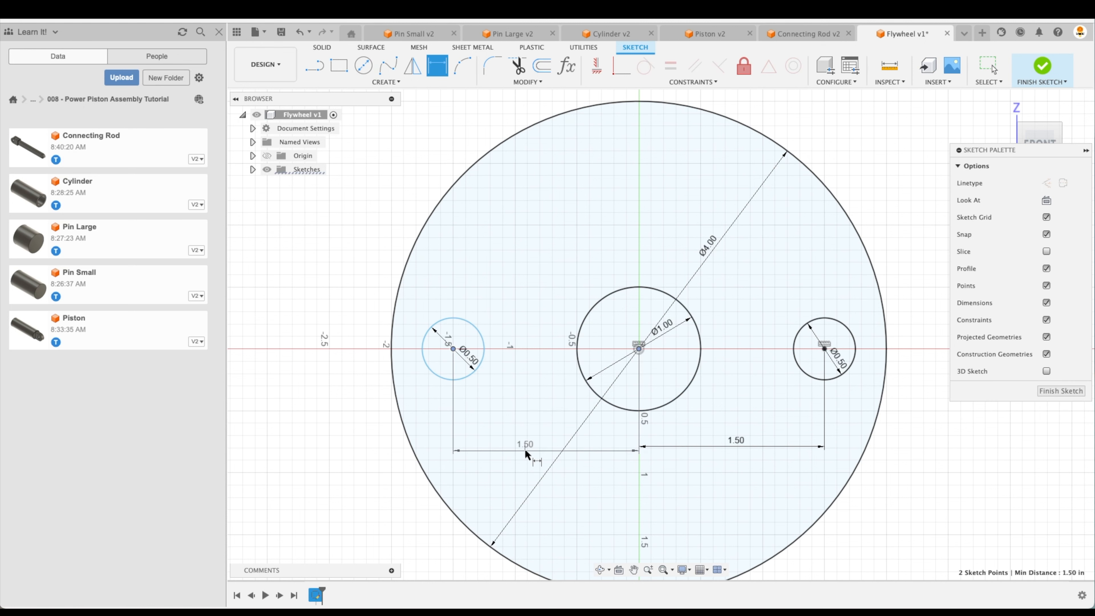
pyautogui.click(525, 452)
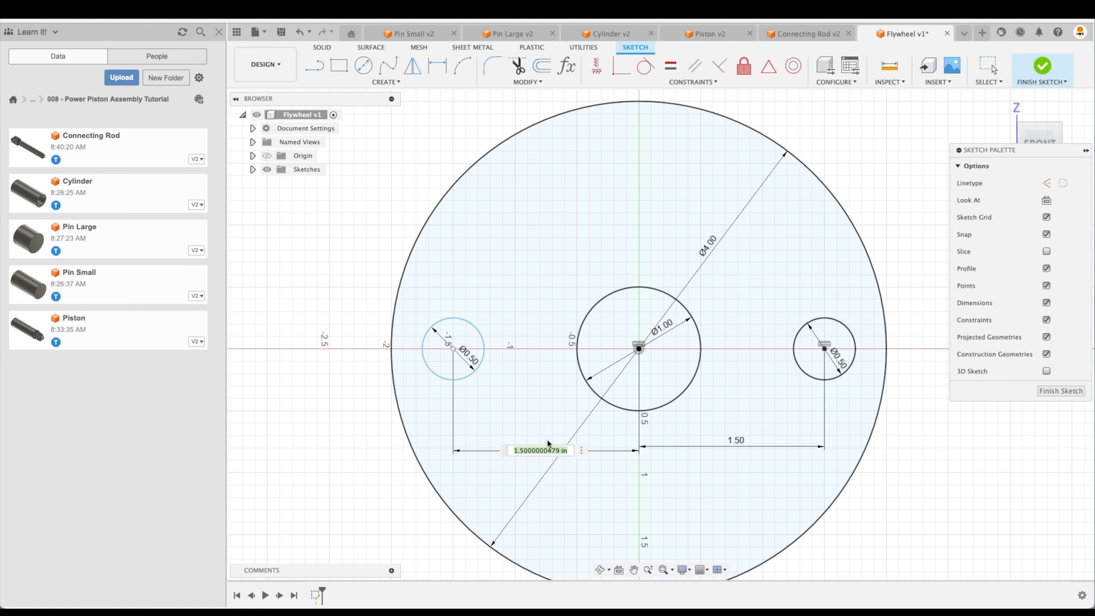
pyautogui.click(737, 444)
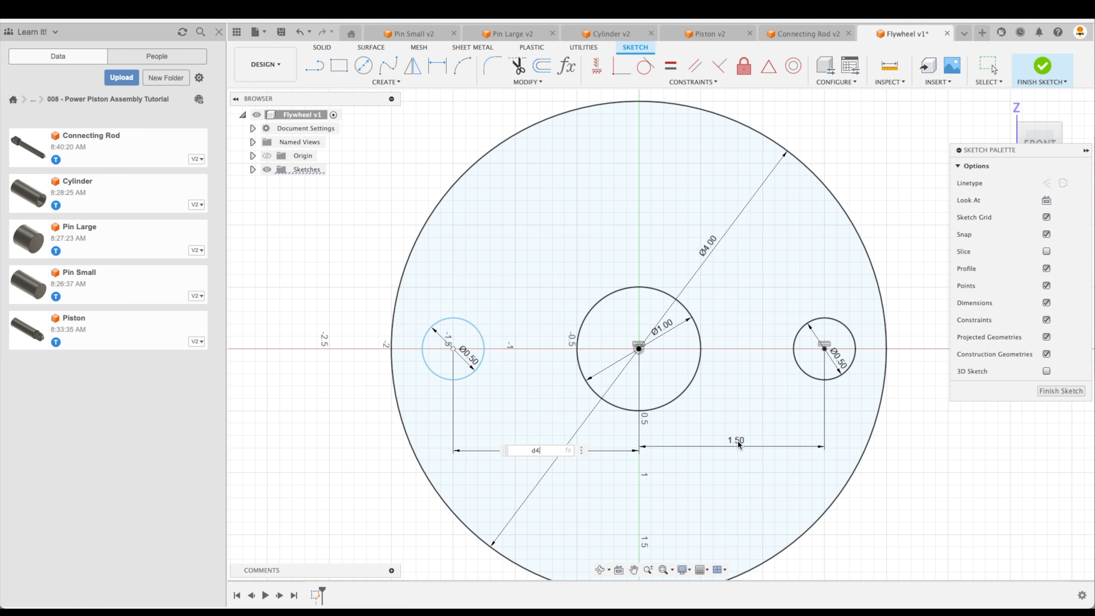
pyautogui.press('Return')
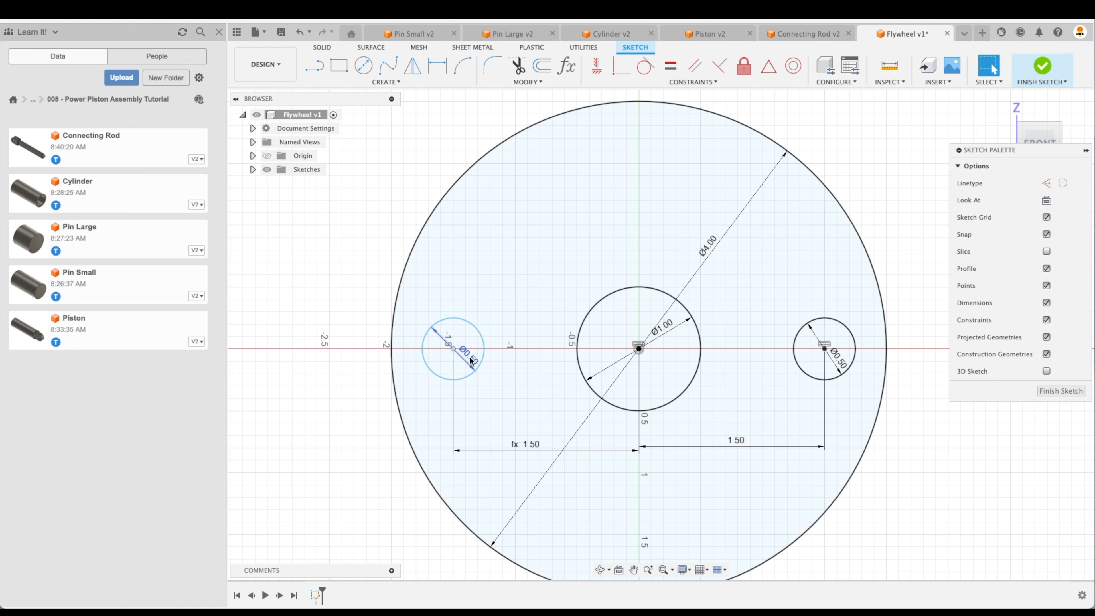
# Step: Shift the left circle slightly off the axis, constrain its center horizontally to the origin, and finish the sketch
pyautogui.press('Escape')
pyautogui.moveTo(454, 350); pyautogui.dragTo(473, 374)
pyautogui.press('Escape')
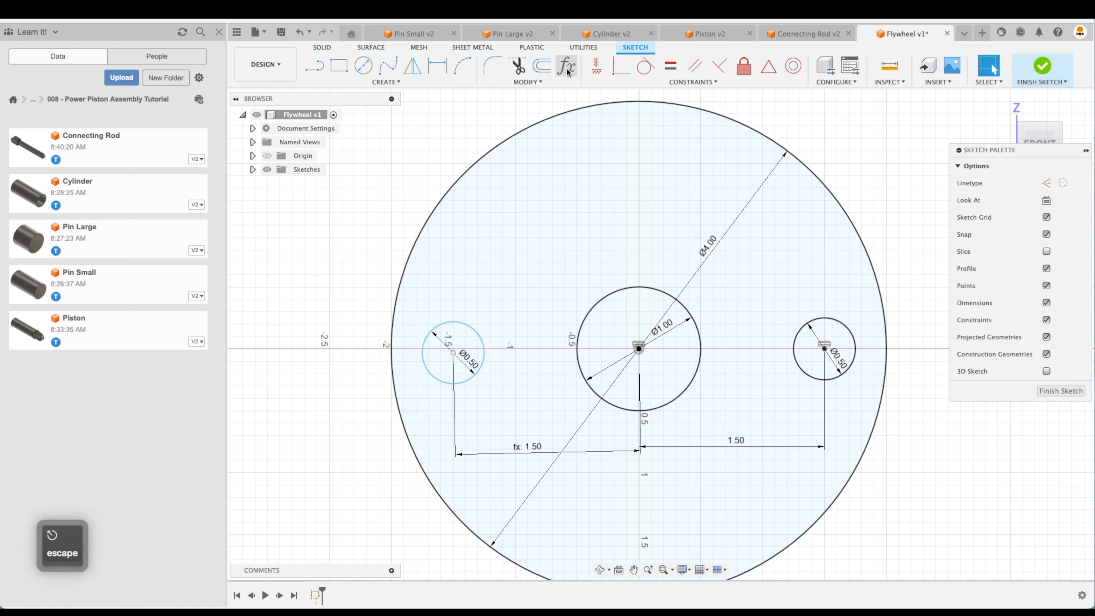
pyautogui.click(602, 70)
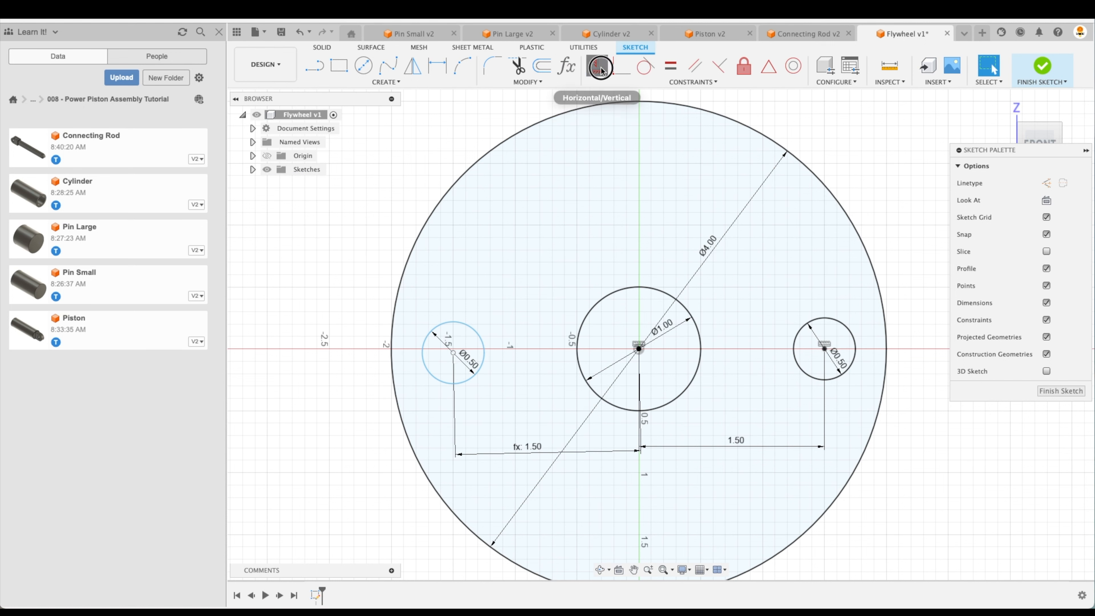
pyautogui.click(453, 353)
pyautogui.click(639, 348)
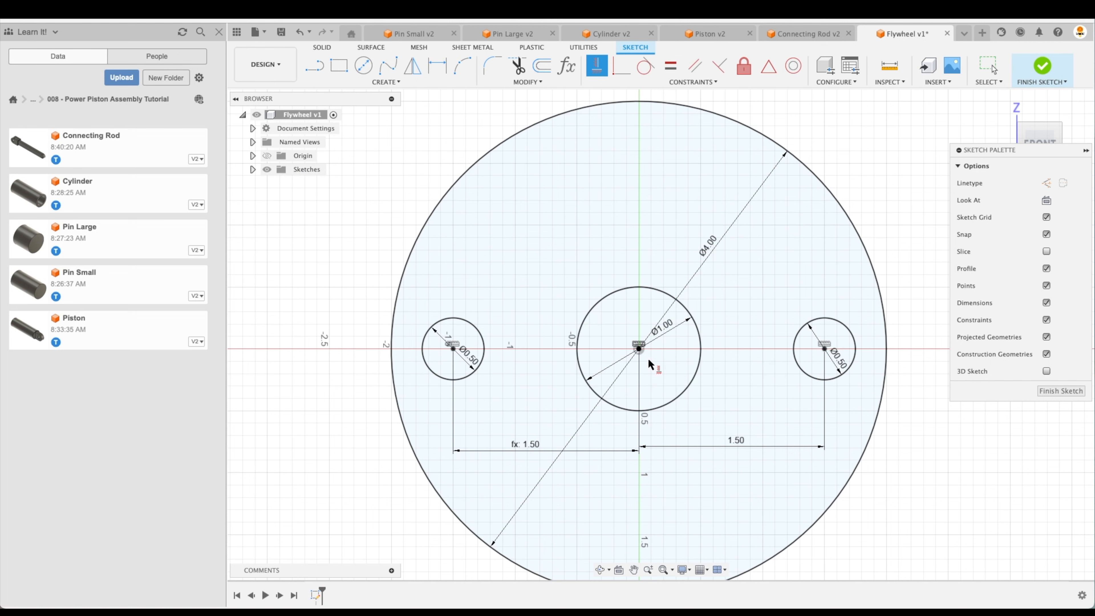
pyautogui.press('Escape')
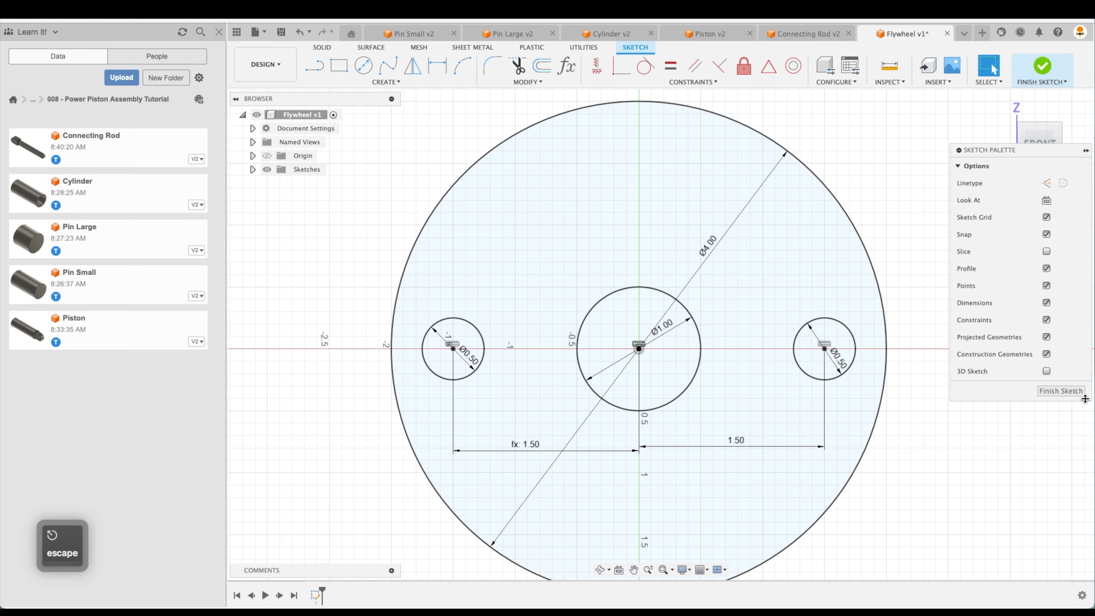
pyautogui.click(1061, 391)
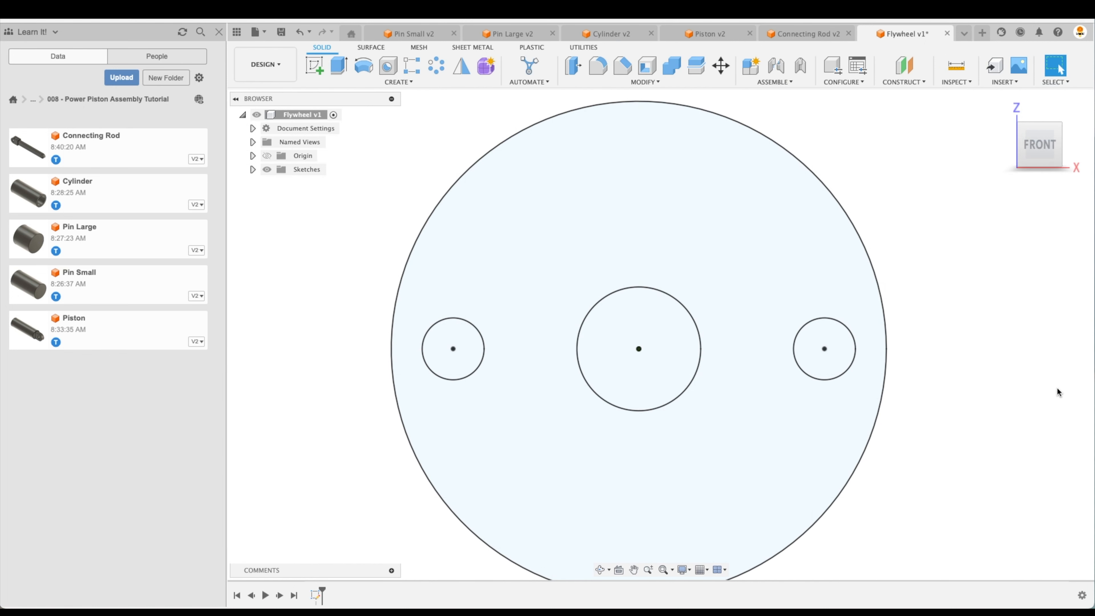
# Step: Extrude the flywheel disc together with the left small circle as a new body, leaving the central and right holes open
pyautogui.click(339, 66)
pyautogui.click(556, 207)
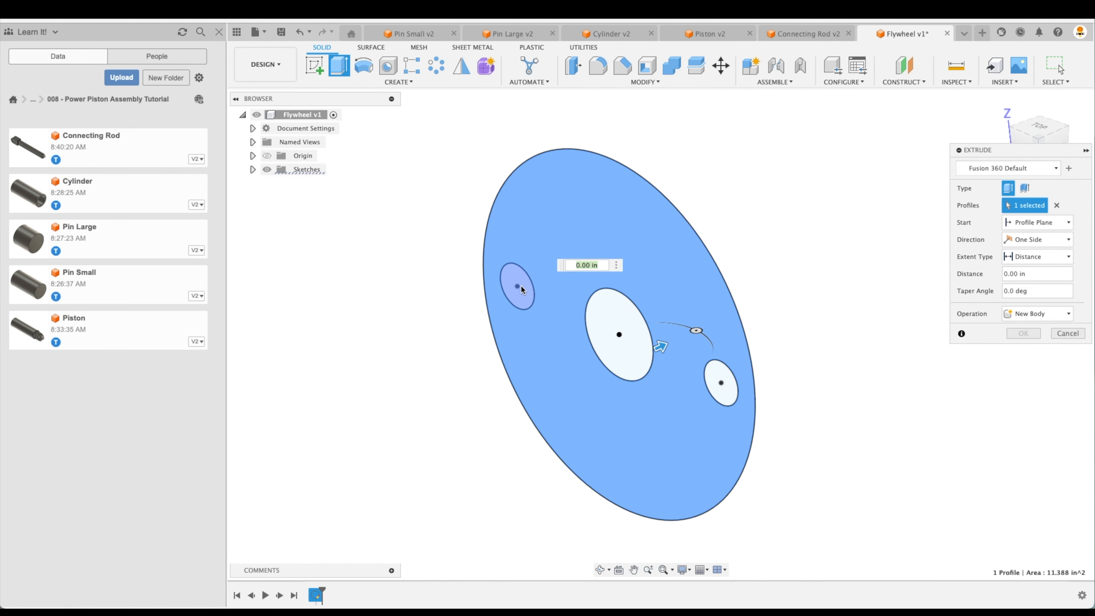
pyautogui.click(520, 285)
pyautogui.moveTo(535, 281); pyautogui.dragTo(579, 258)
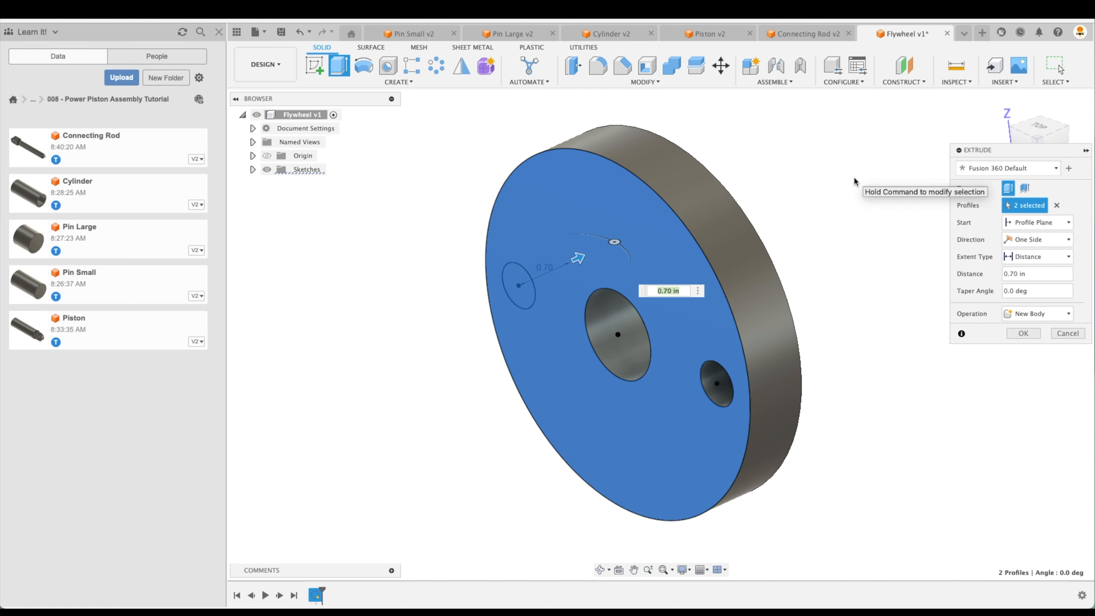
pyautogui.press('Return')
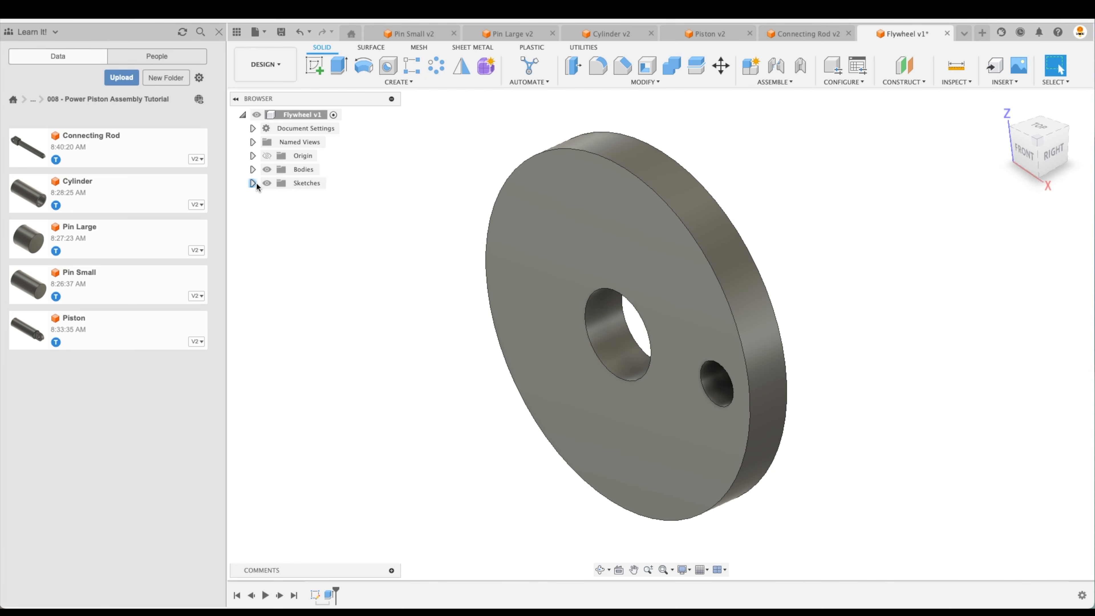
# Step: Show Sketch1 and extrude the left small circle -0.75 in with a 10 degree taper, joined to the flywheel
pyautogui.click(252, 183)
pyautogui.click(276, 197)
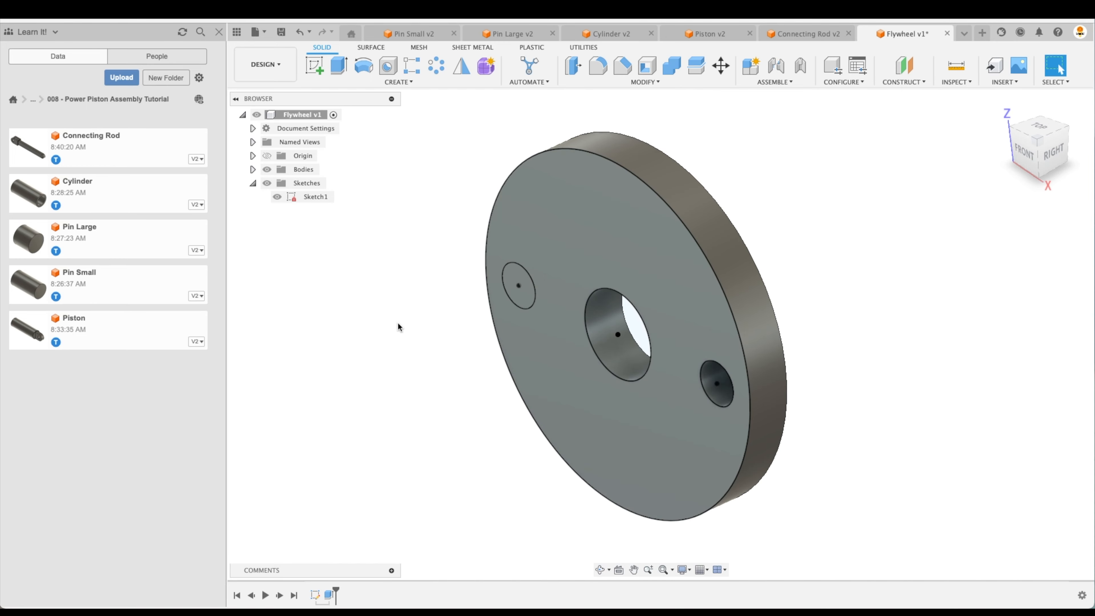
pyautogui.click(530, 288)
pyautogui.click(339, 66)
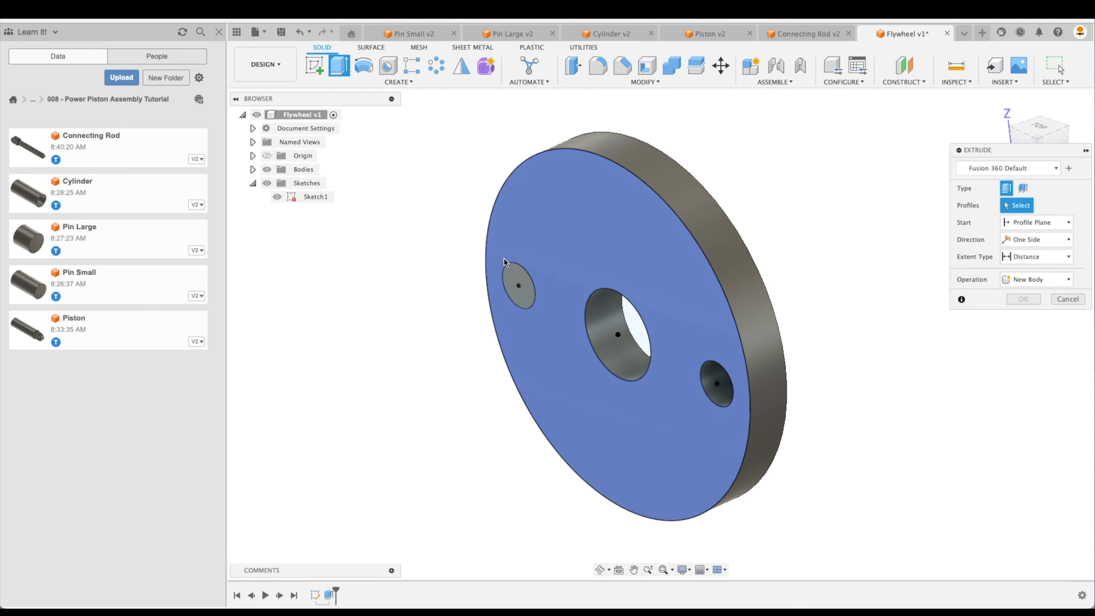
pyautogui.click(518, 284)
pyautogui.moveTo(526, 283); pyautogui.dragTo(479, 314)
pyautogui.write('-.75')
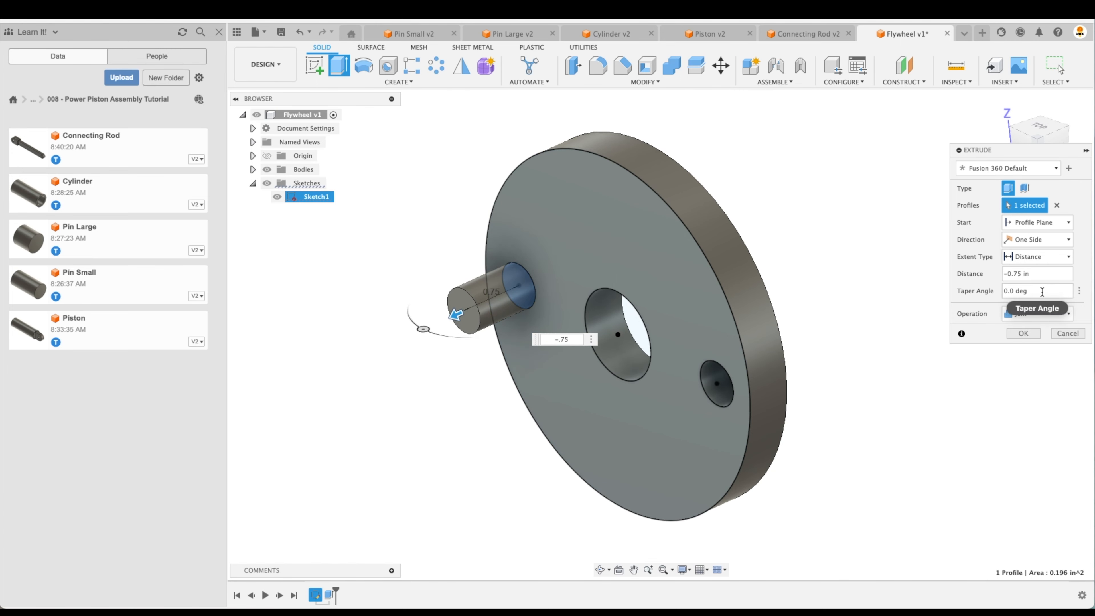
pyautogui.click(1041, 291)
pyautogui.write('10')
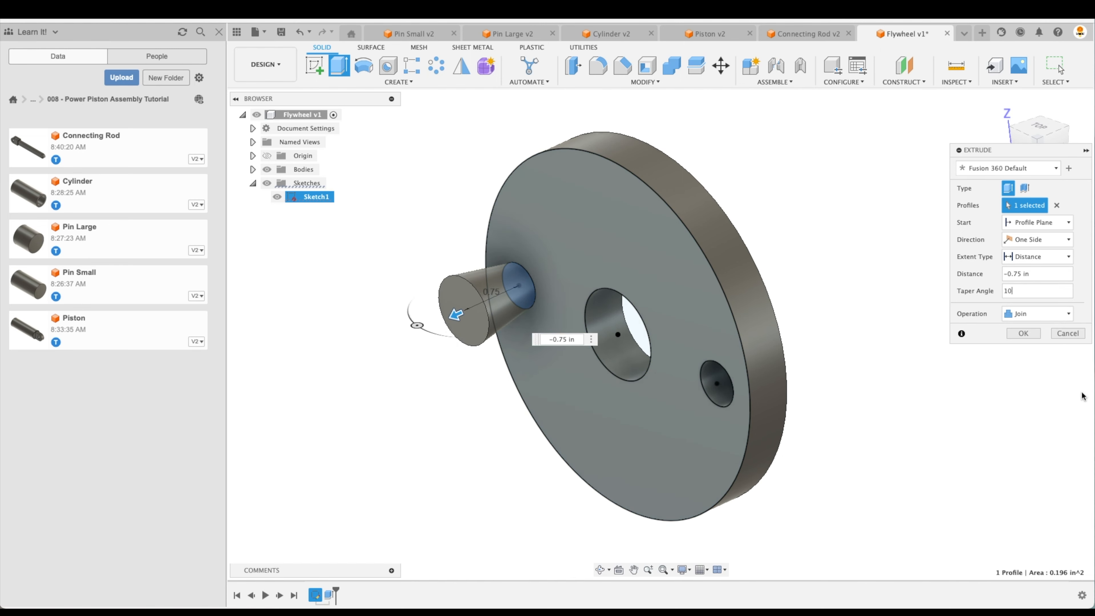
pyautogui.click(1023, 333)
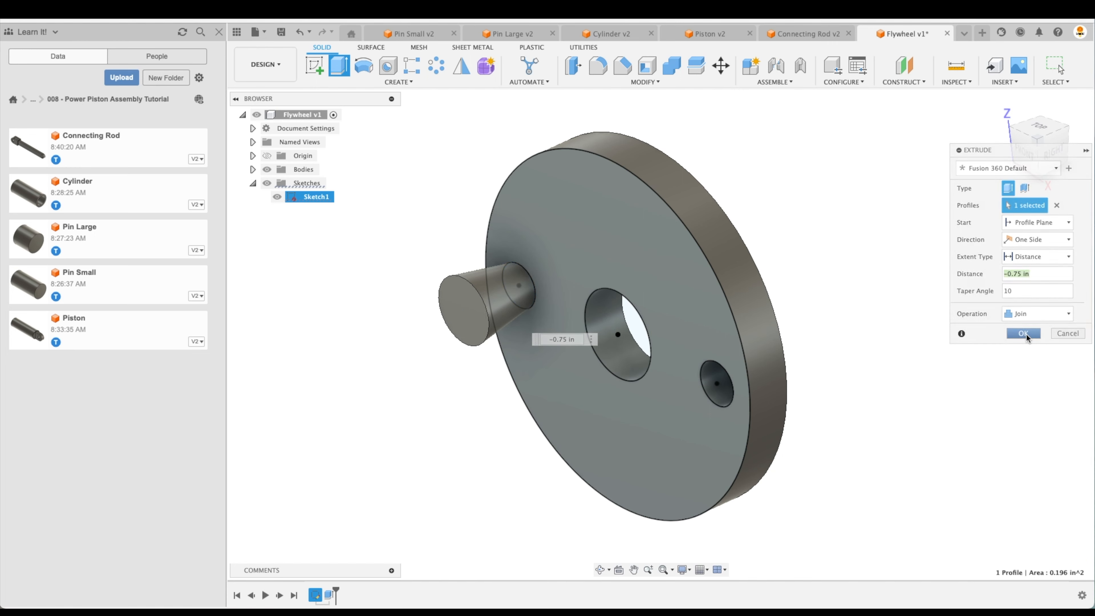
# Step: Hide Sketch1 and fillet both end edges of the tapered peg and both rims of the small hole at 0.025 in
pyautogui.click(597, 66)
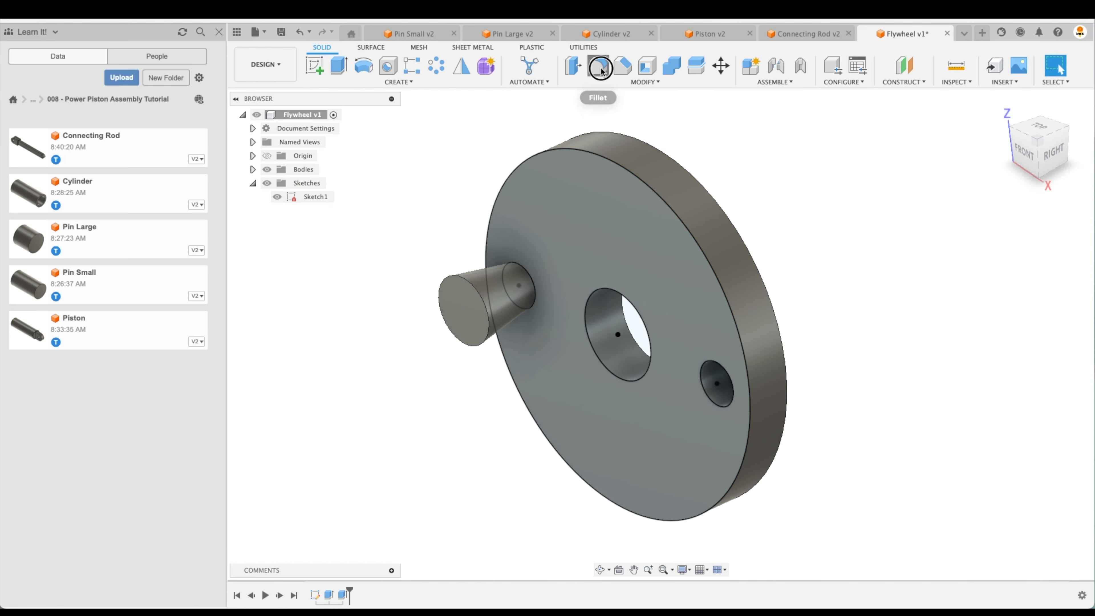
pyautogui.click(277, 196)
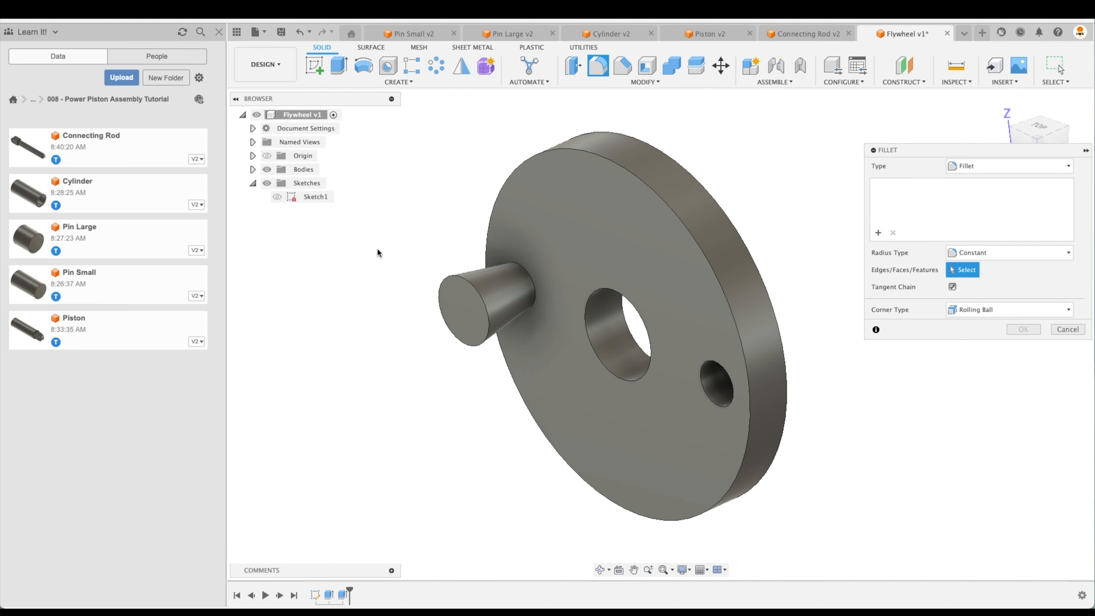
pyautogui.click(484, 302)
pyautogui.click(527, 279)
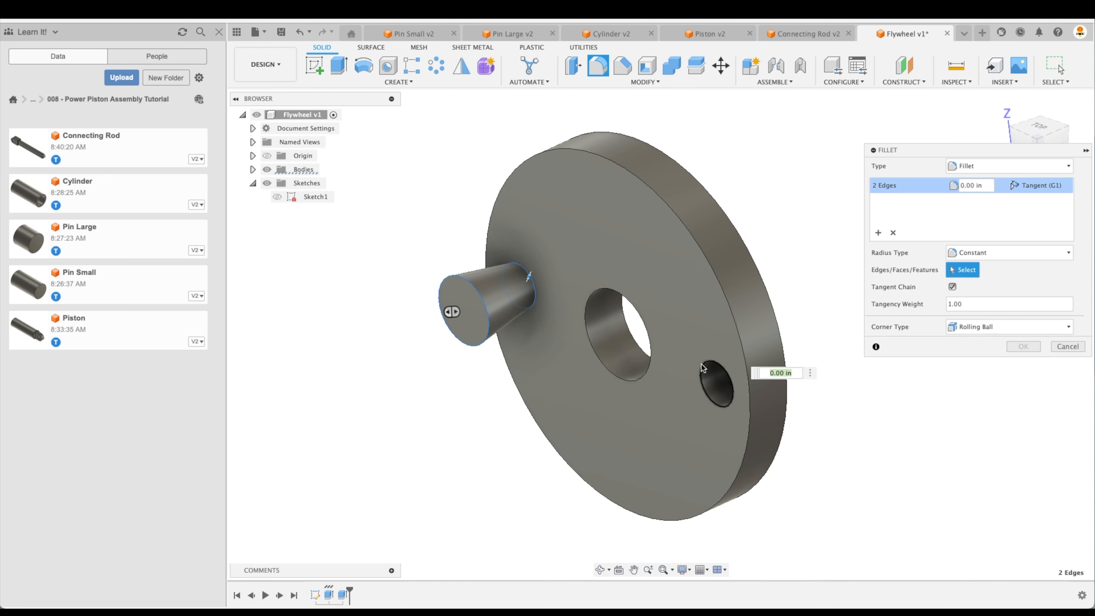
pyautogui.click(733, 371)
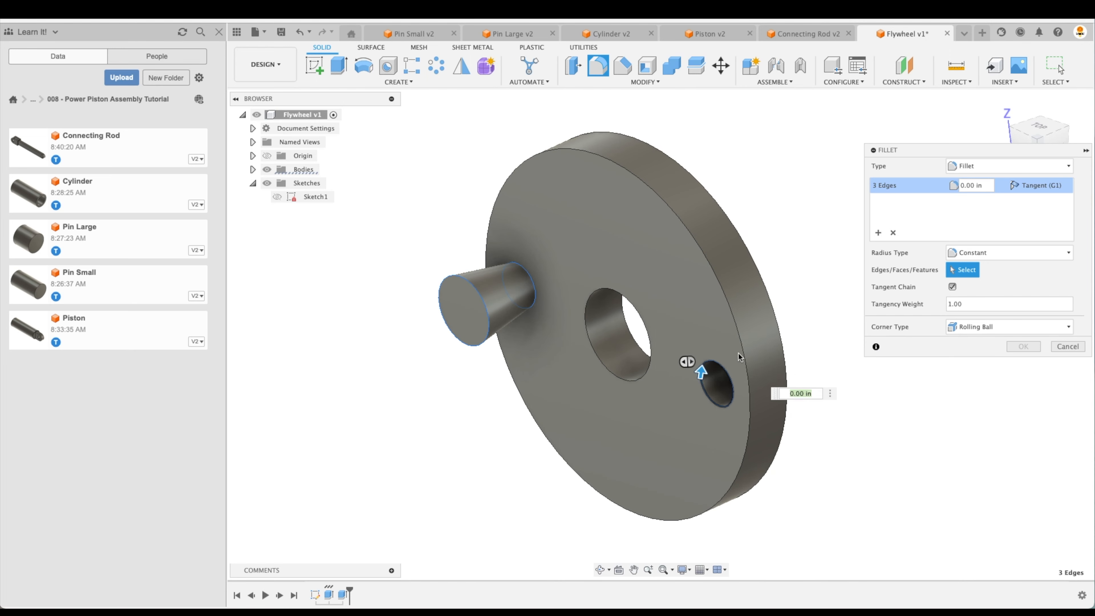
pyautogui.click(757, 349)
pyautogui.write('.0258')
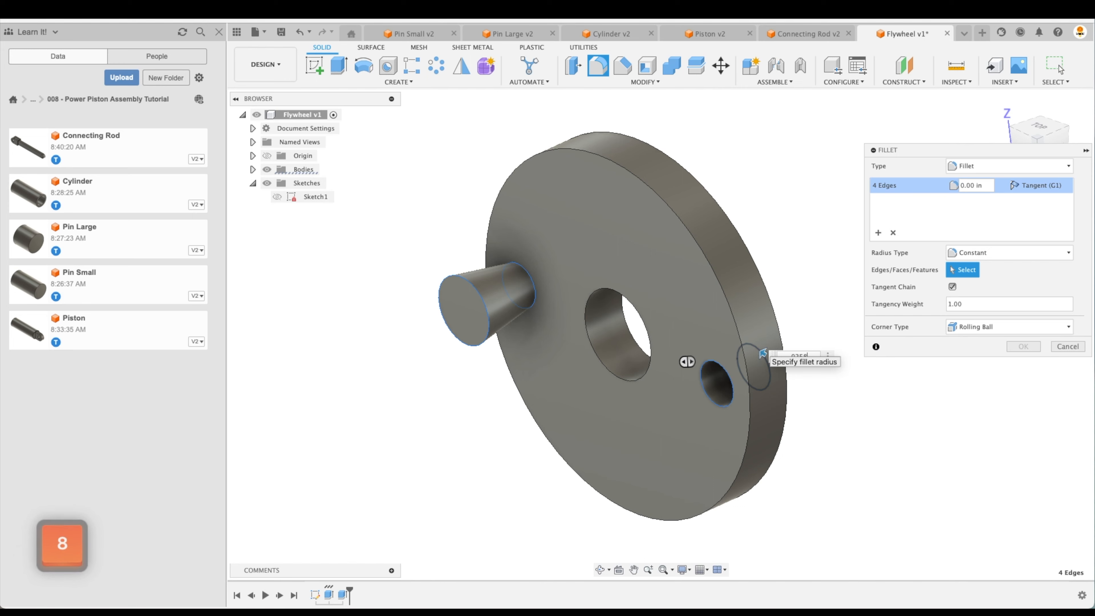
pyautogui.press('BackSpace')
pyautogui.press('Return')
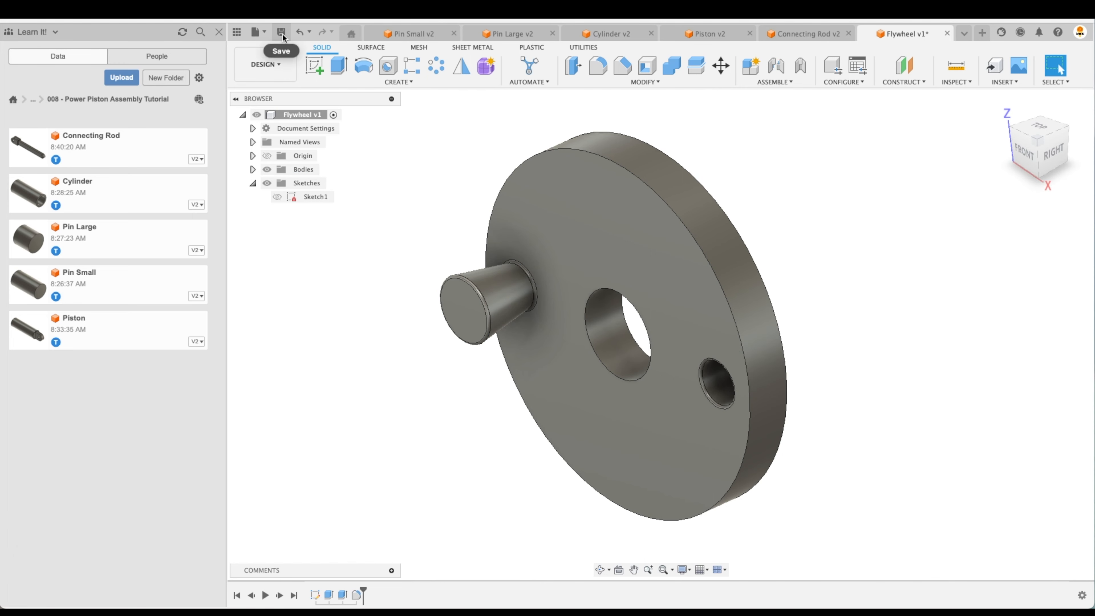
# Step: Save the flywheel, and create a new design saved as Power Piston Assembly in the same project folder
pyautogui.hotkey('ctrl', 's')
pyautogui.press('Return')
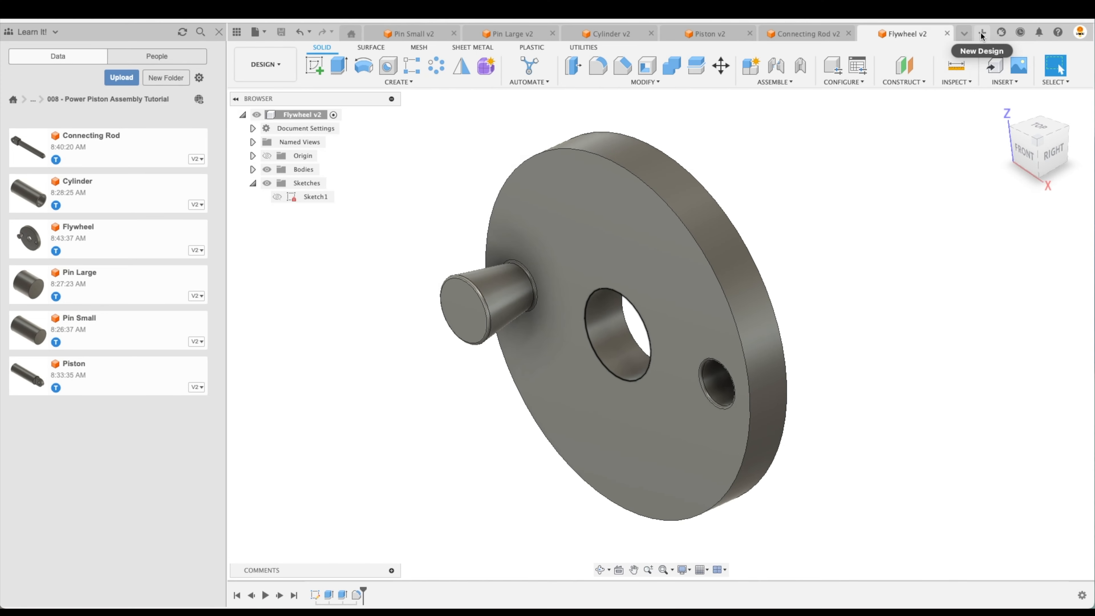
pyautogui.click(983, 34)
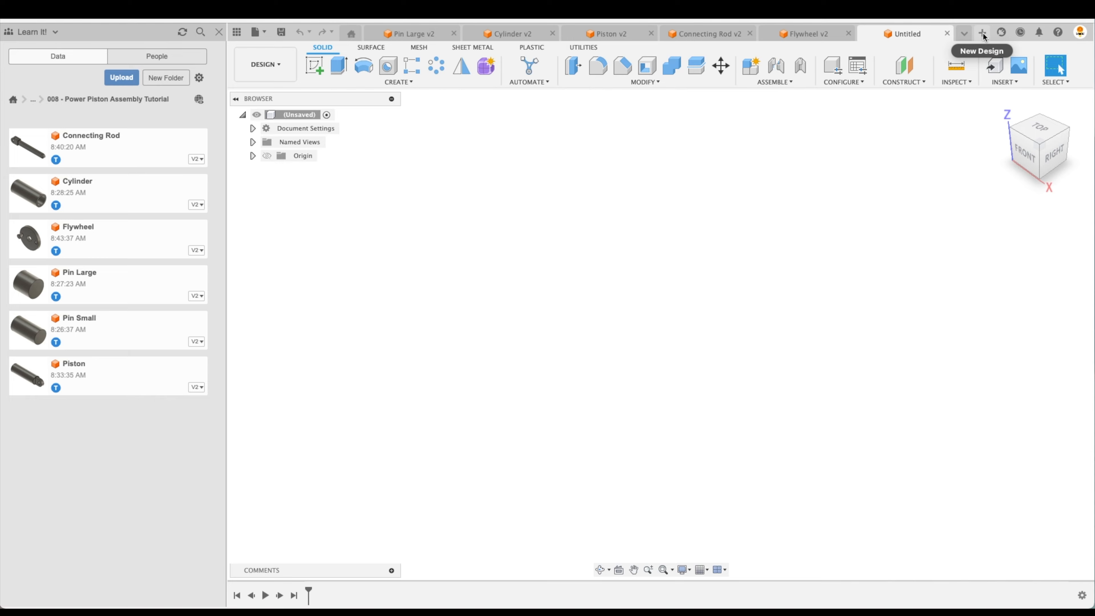
pyautogui.click(281, 32)
pyautogui.write('Po')
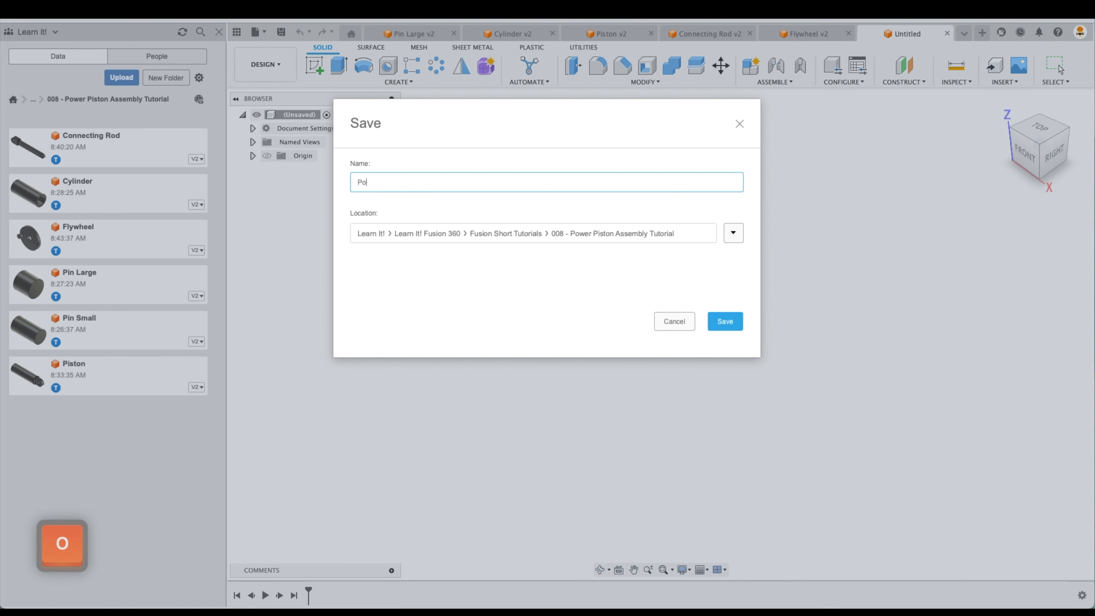
pyautogui.write('wer Piston Asse')
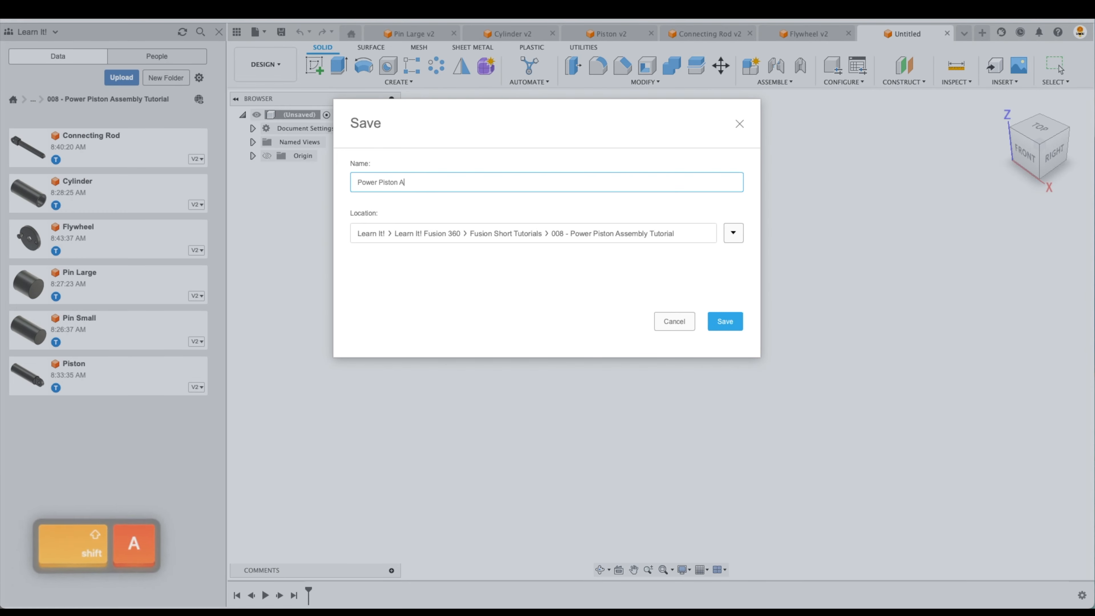
pyautogui.write('mbly')
pyautogui.press('Return')
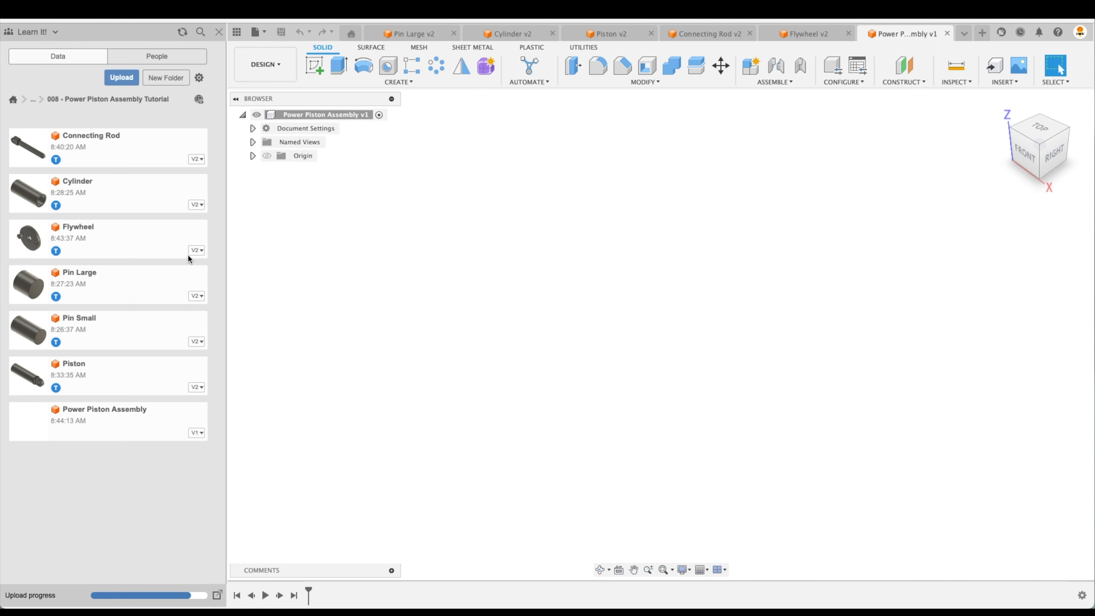
# Step: Insert the Cylinder design into the assembly at its default position
pyautogui.rightClick(108, 188)
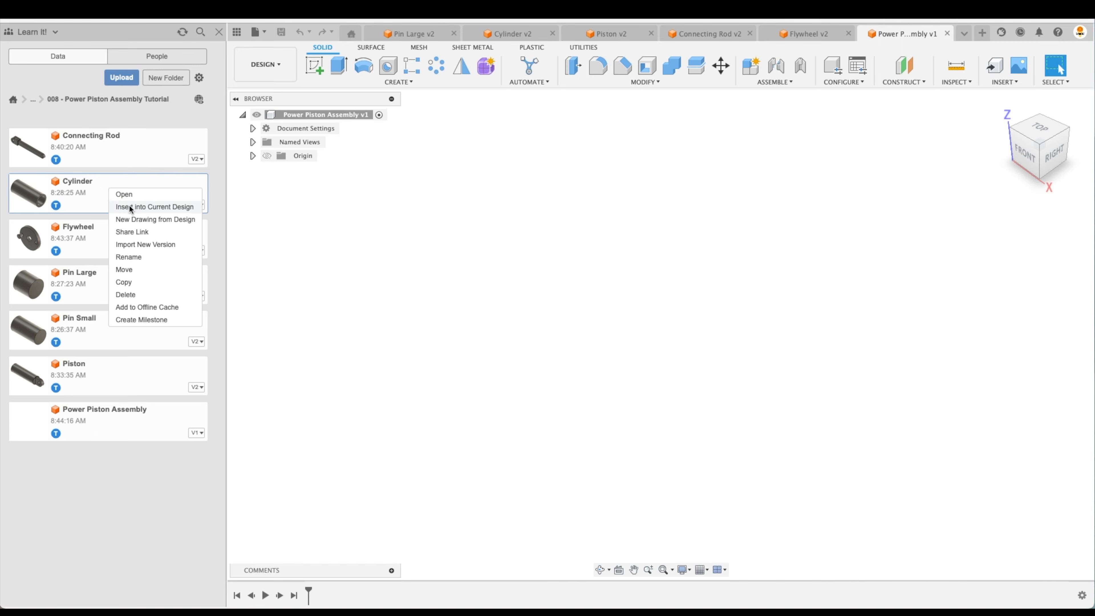
pyautogui.click(131, 207)
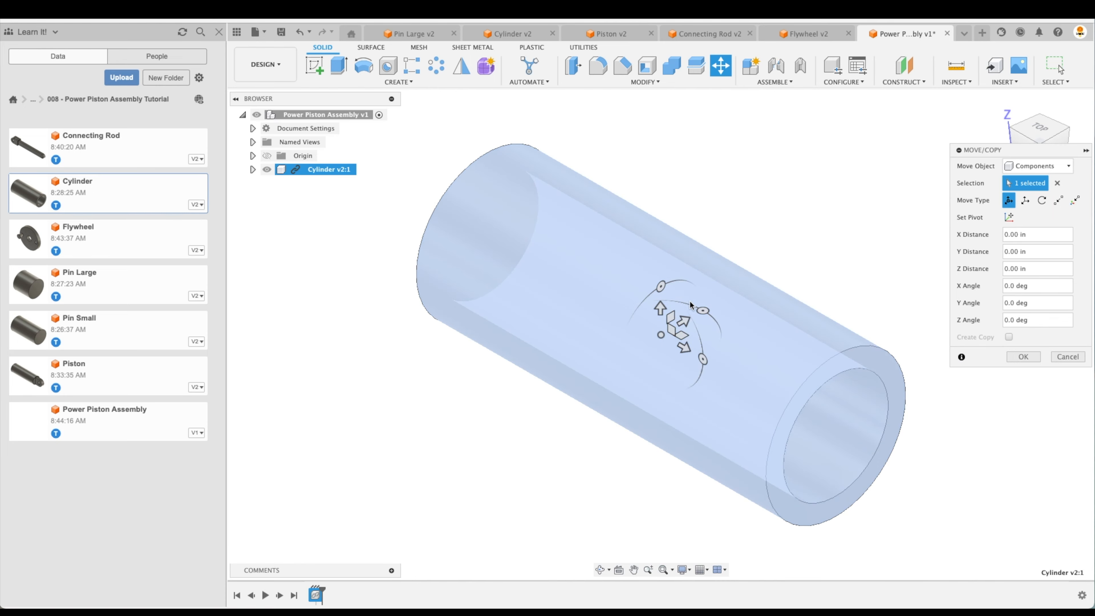
pyautogui.click(1023, 357)
pyautogui.scroll(-5, 1029, 333)
pyautogui.moveTo(1044, 332); pyautogui.dragTo(796, 312, button='middle')
pyautogui.scroll(-3, 842, 315)
pyautogui.moveTo(904, 324); pyautogui.dragTo(841, 328, button='middle')
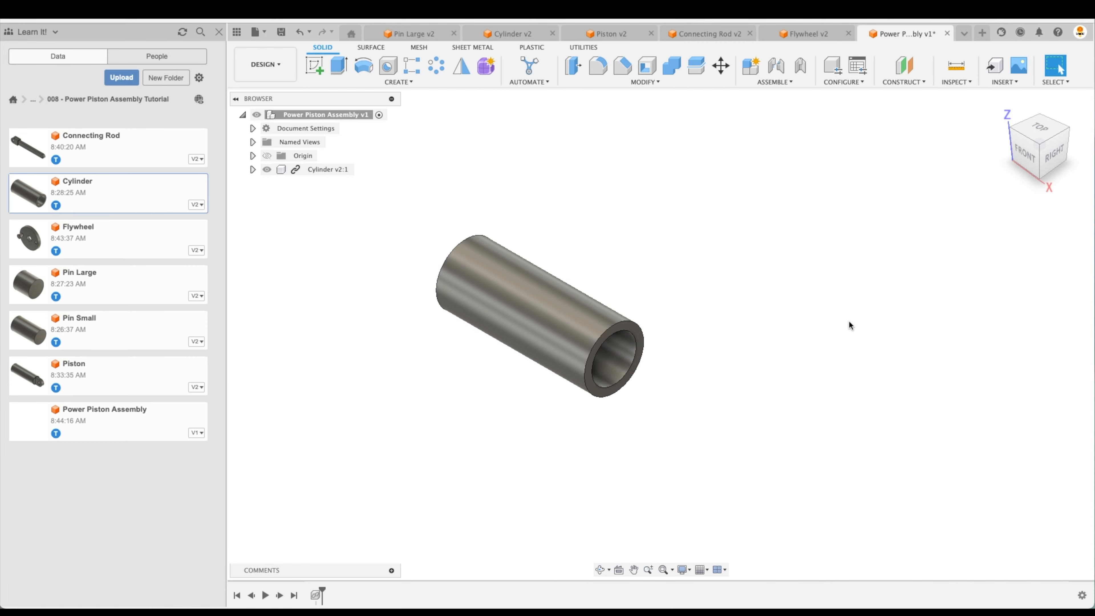
# Step: Ground the Cylinder component and keep the top-level Power Piston Assembly active
pyautogui.rightClick(307, 171)
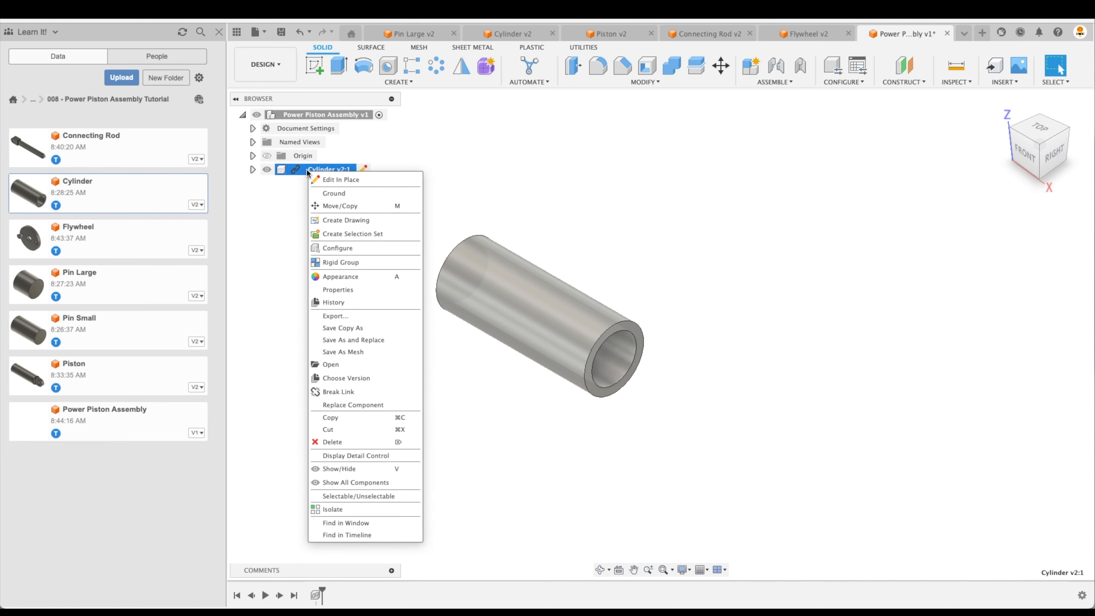
pyautogui.click(326, 193)
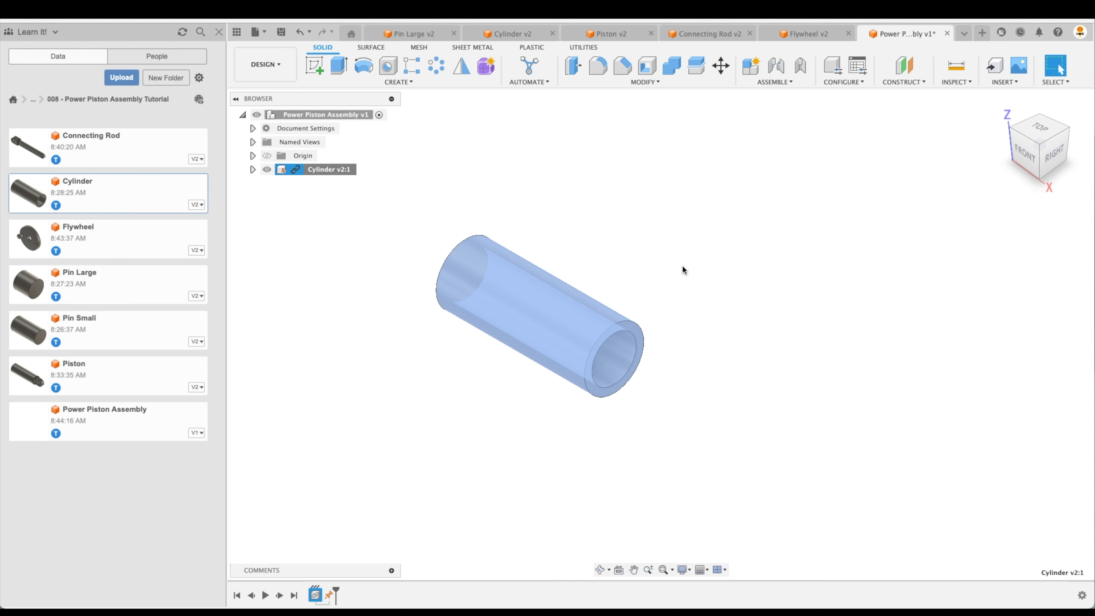
pyautogui.click(808, 249)
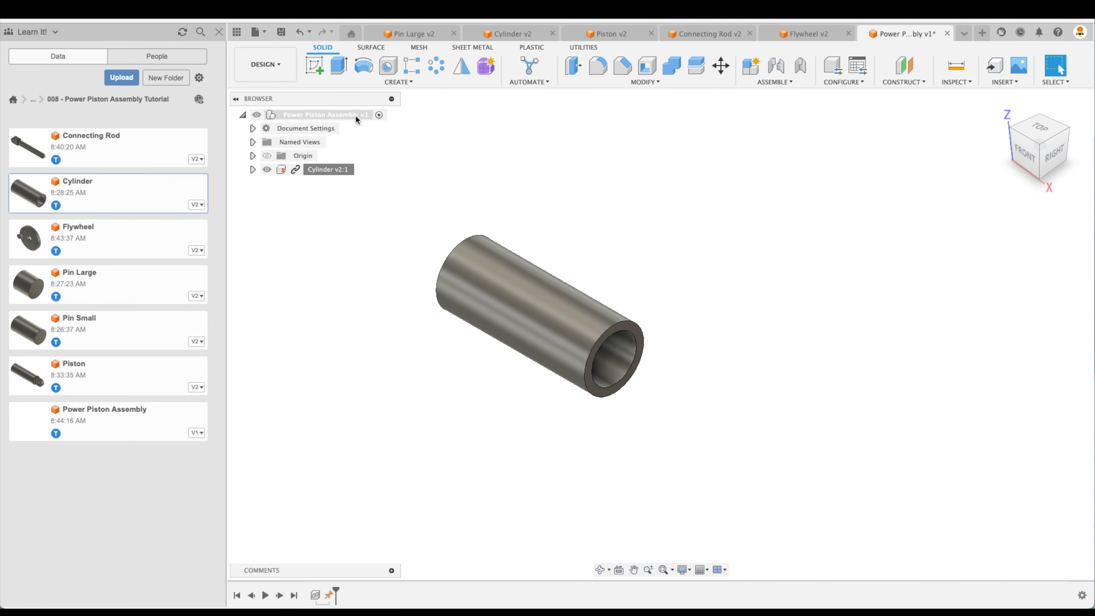
pyautogui.click(379, 114)
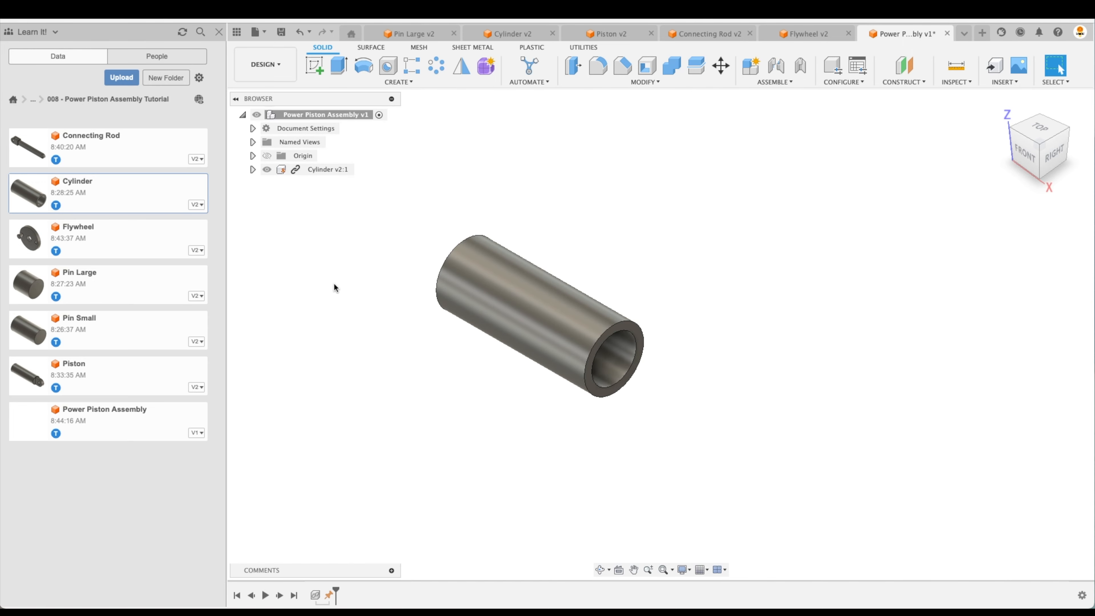
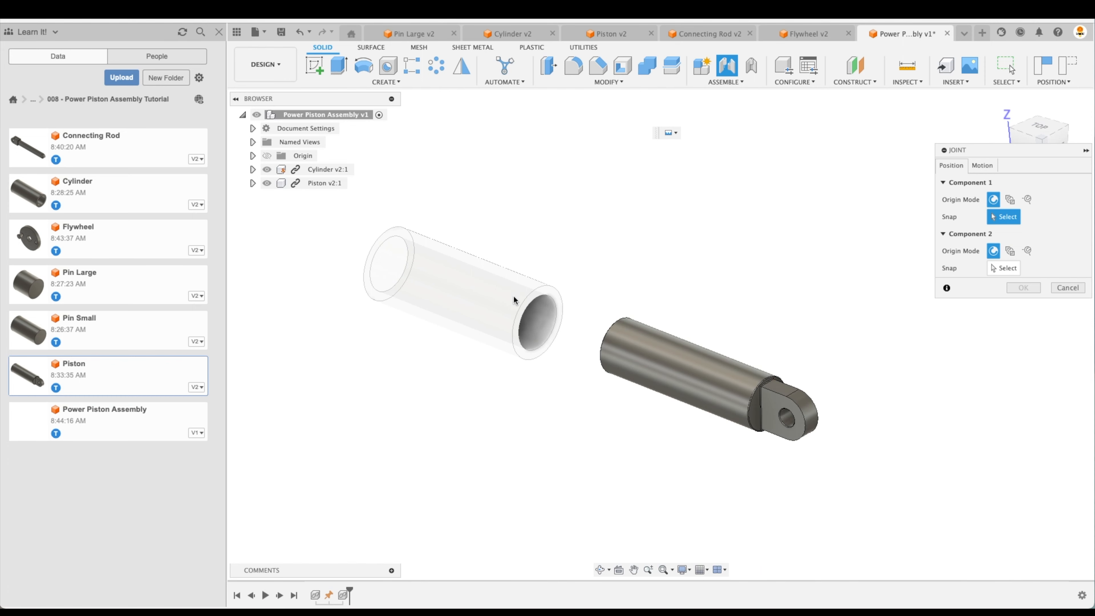
# Step: Set the joint's first snap to the centre of the piston's round shoulder face behind the lug
pyautogui.scroll(2, 864, 459)
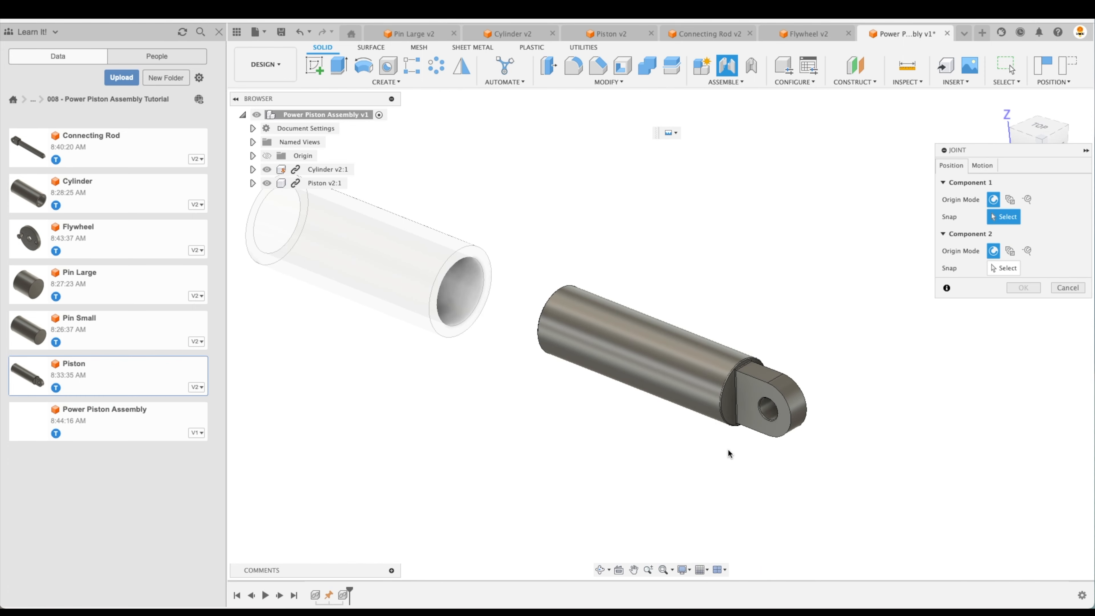
pyautogui.scroll(2, 729, 445)
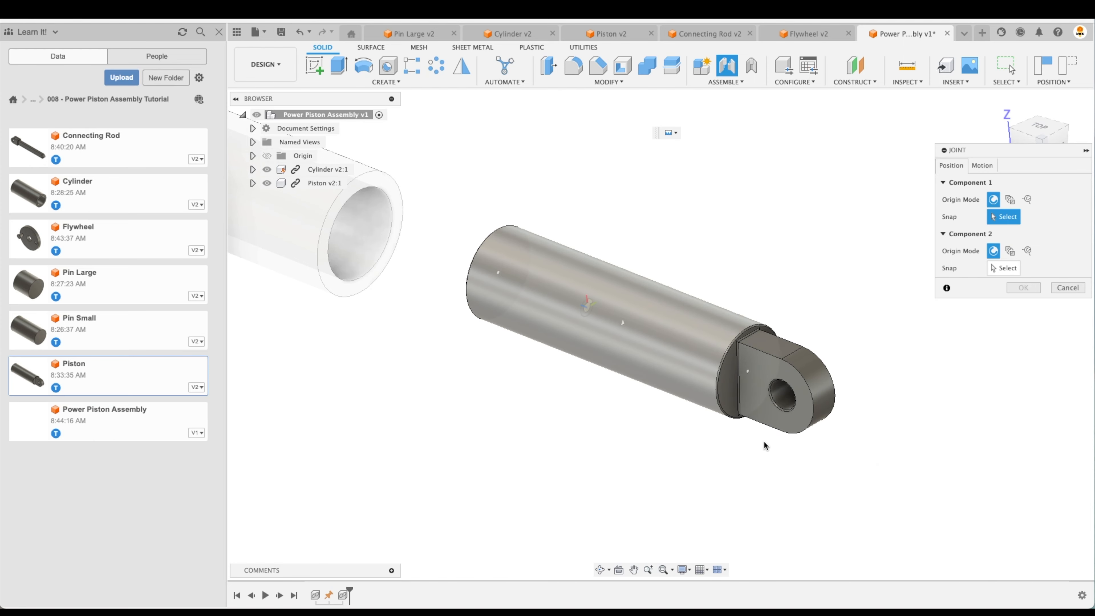
pyautogui.scroll(5, 738, 434)
pyautogui.scroll(4, 610, 452)
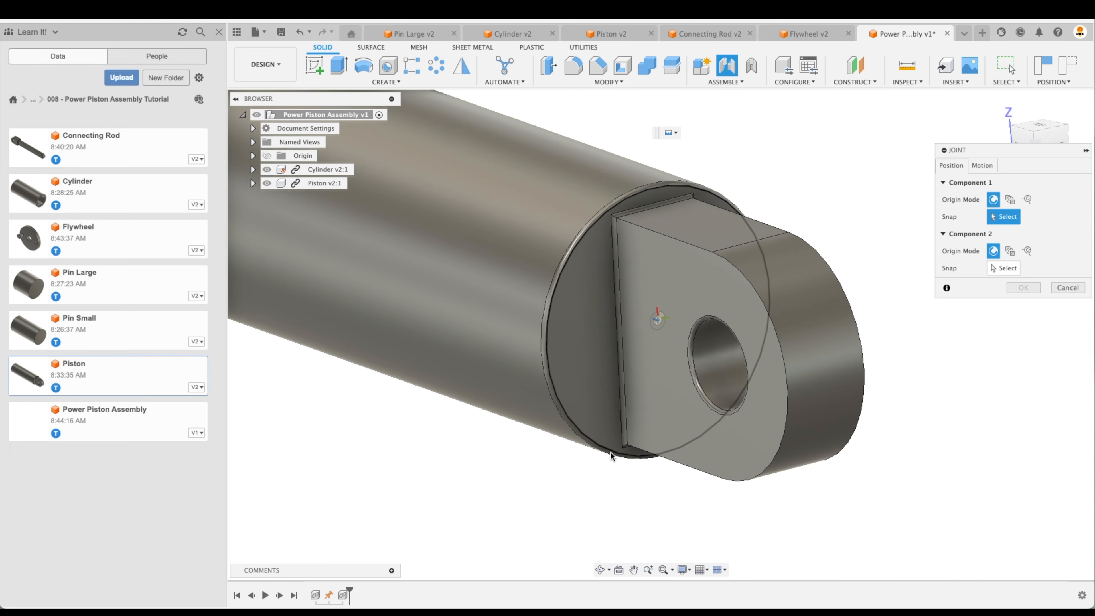
pyautogui.scroll(-1, 585, 360)
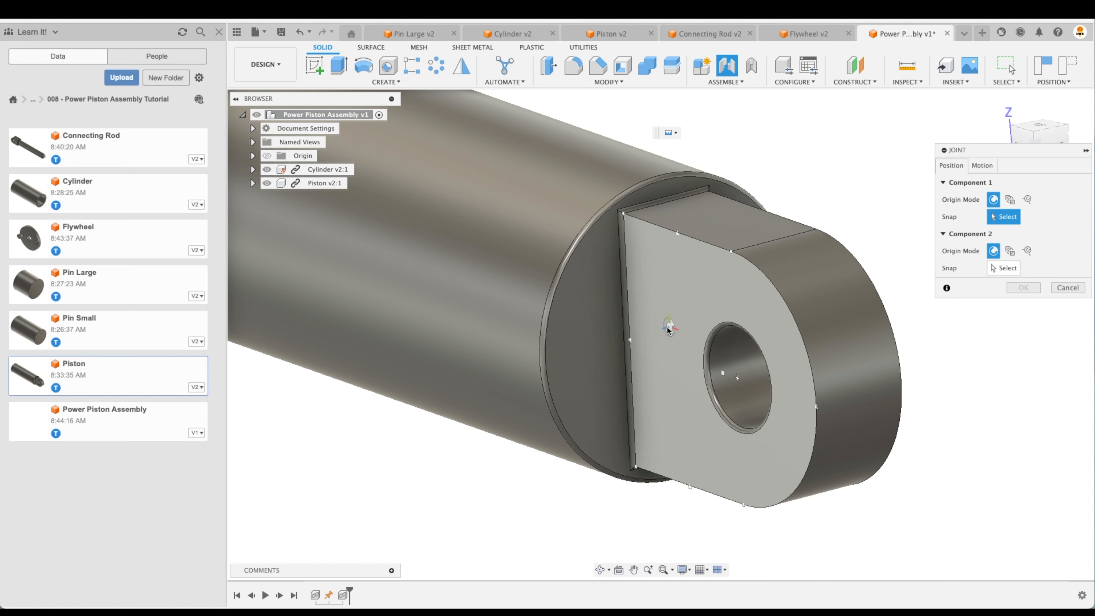
pyautogui.click(577, 314)
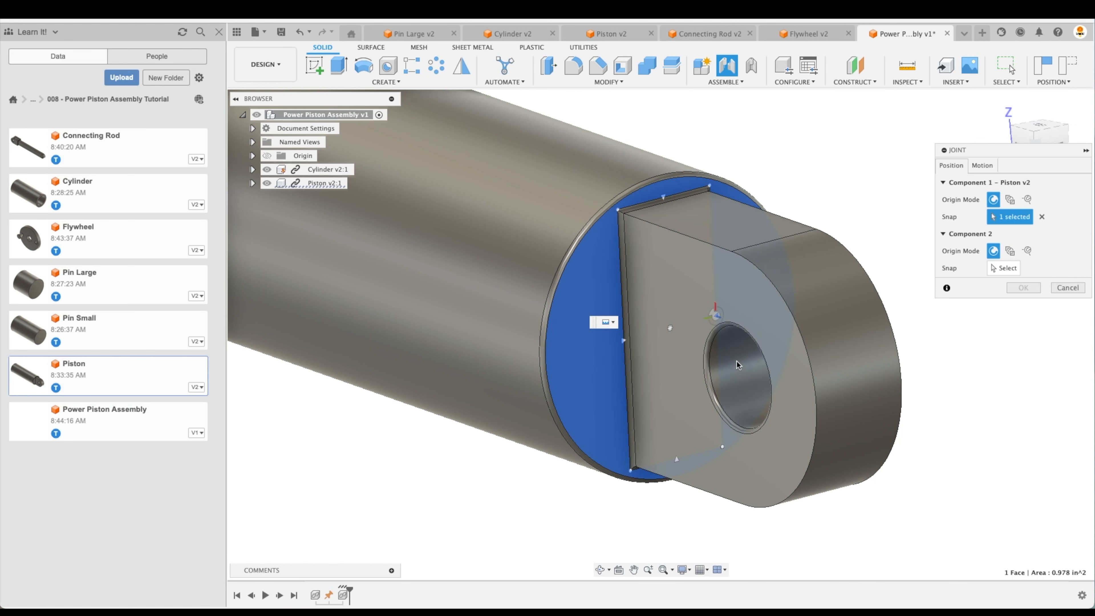
pyautogui.click(1042, 216)
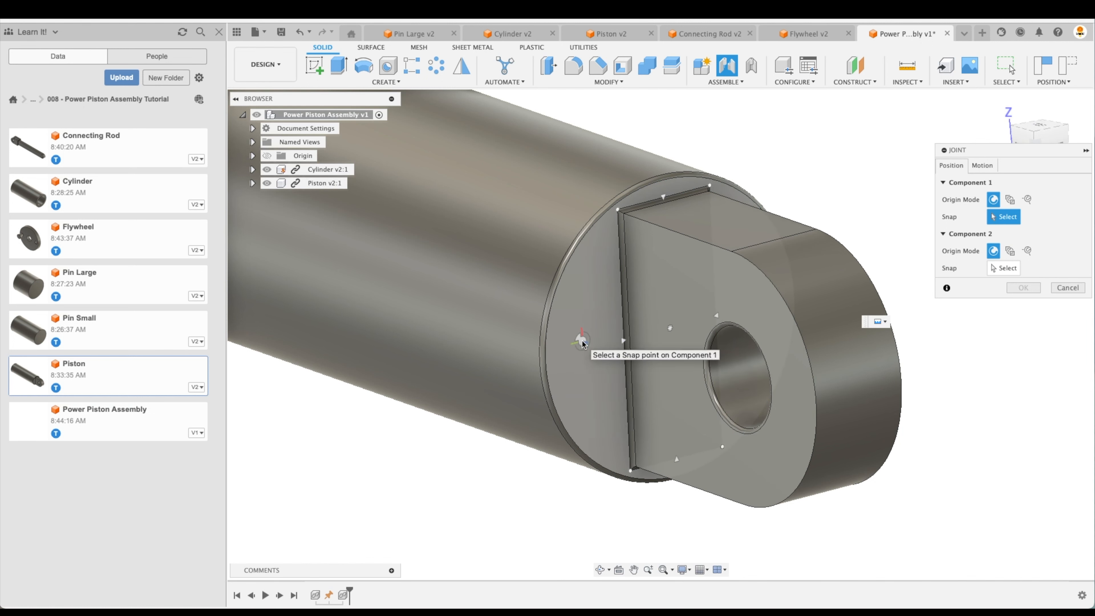
pyautogui.press('super')
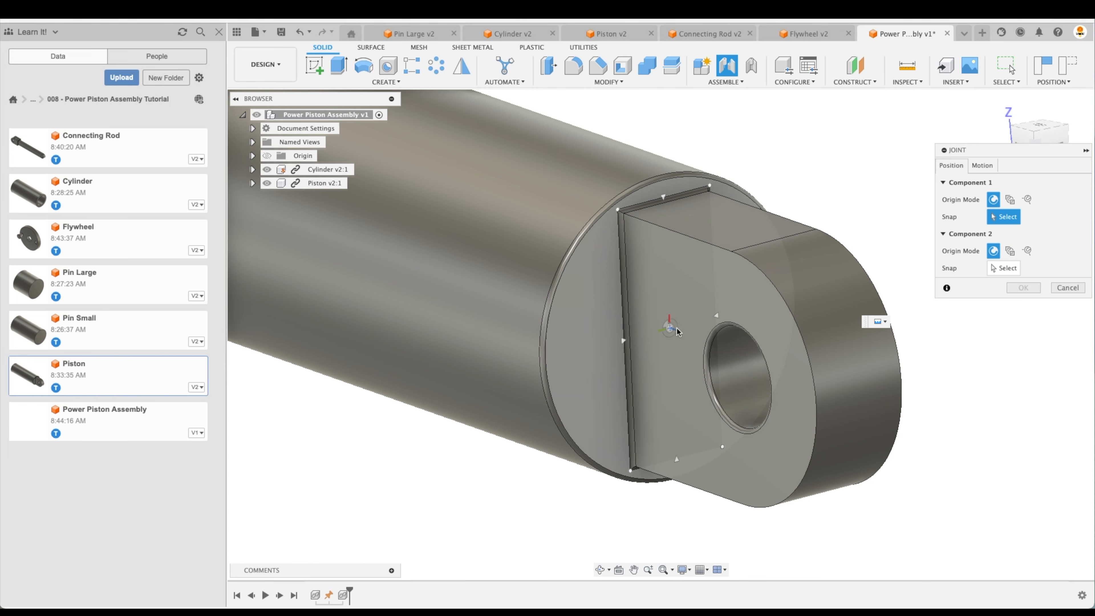
pyautogui.click(670, 329)
# Step: Set the joint's second snap to the centre of the cylinder's open end face nearest the piston
pyautogui.scroll(-5, 840, 192)
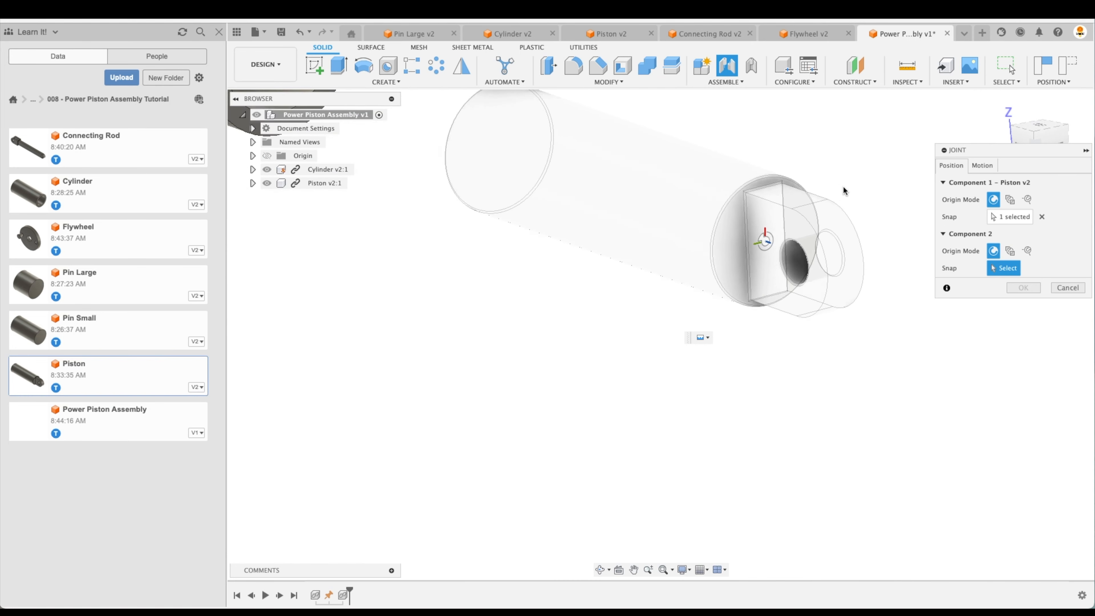
pyautogui.moveTo(686, 302); pyautogui.dragTo(773, 477, button='middle')
pyautogui.scroll(5, 526, 176)
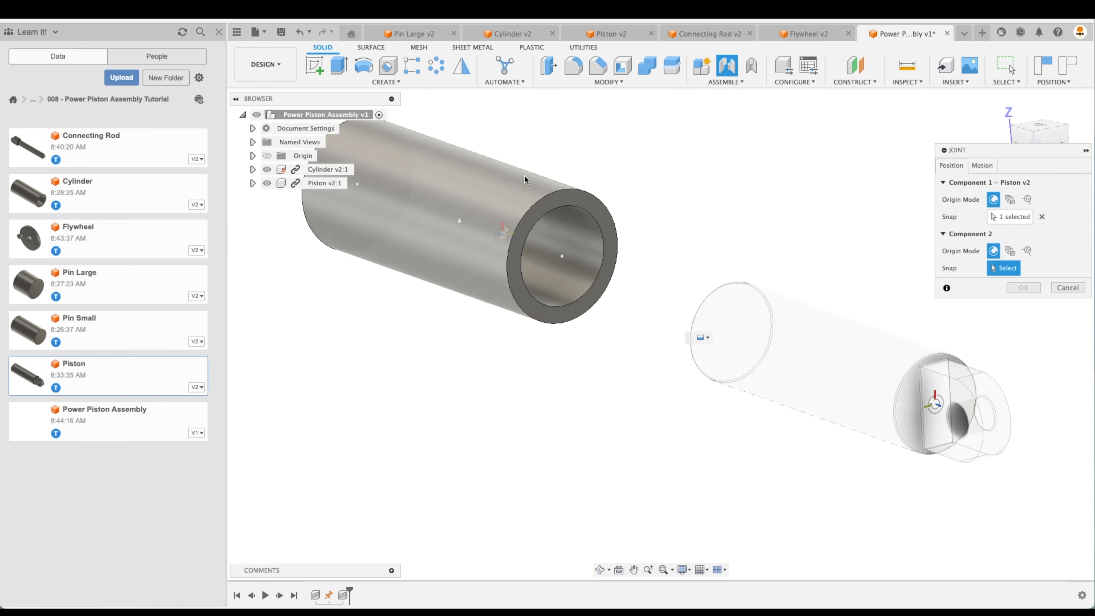
pyautogui.scroll(3, 544, 173)
pyautogui.scroll(-2, 787, 170)
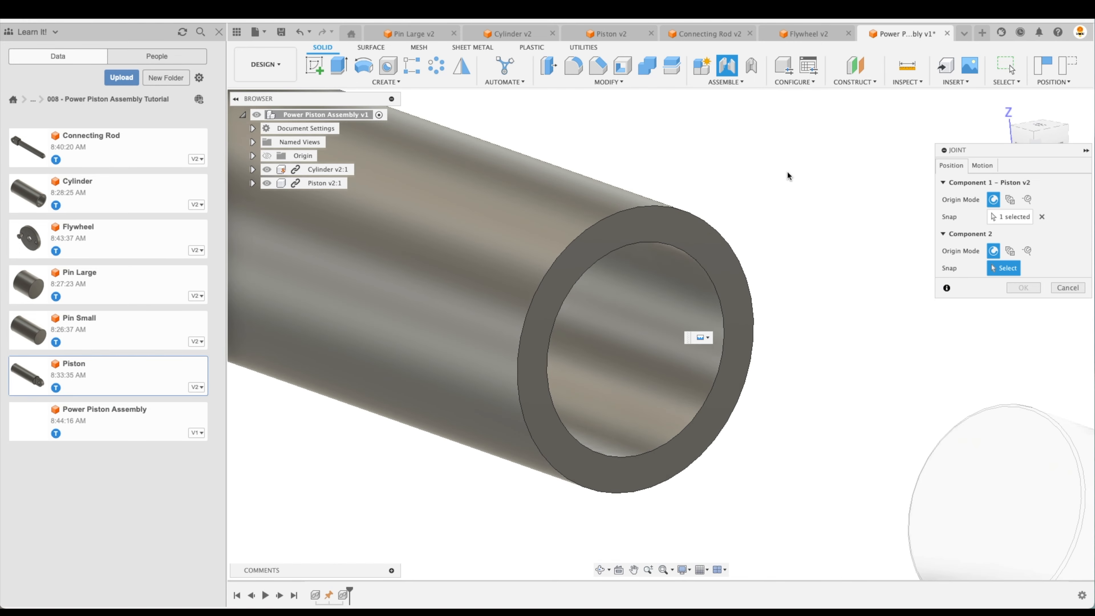
pyautogui.click(706, 243)
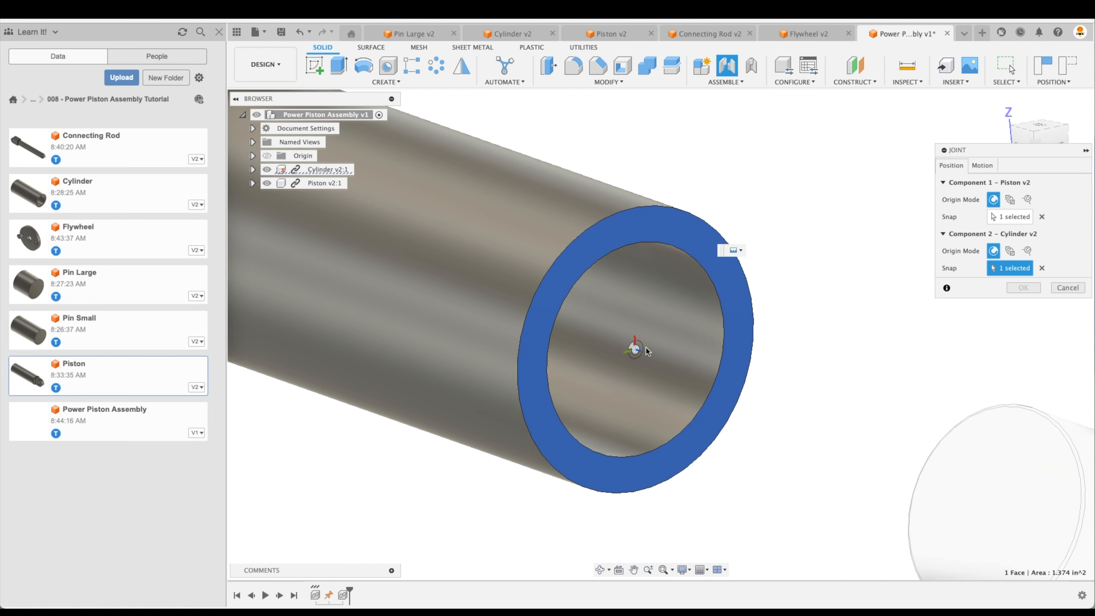
pyautogui.click(637, 350)
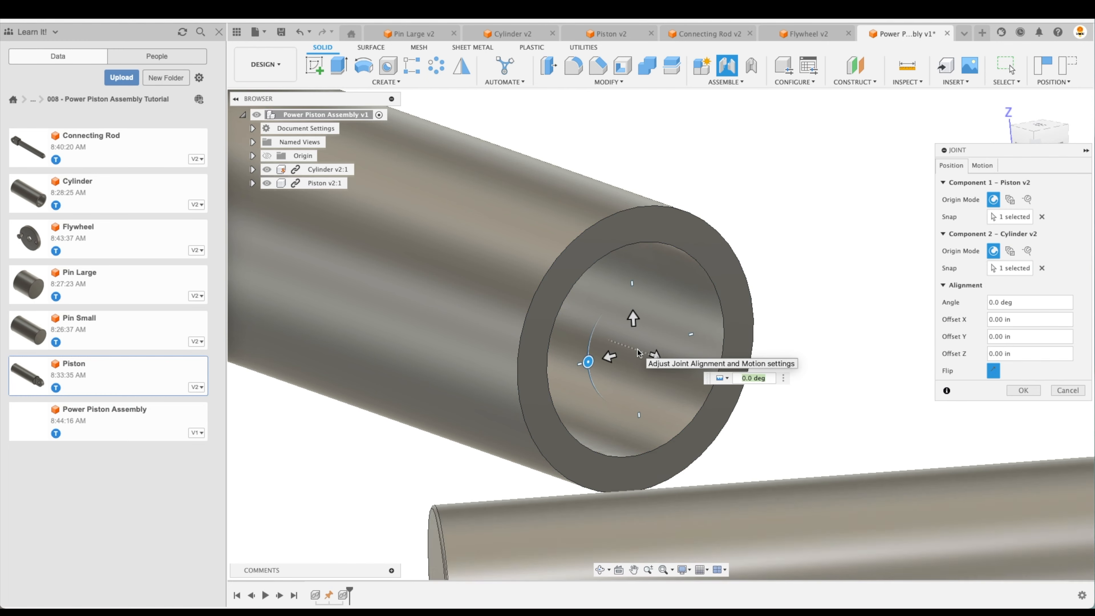
# Step: Flip the joint so the piston body sits inside the cylinder, and set the motion type to Slider
pyautogui.scroll(-4, 787, 135)
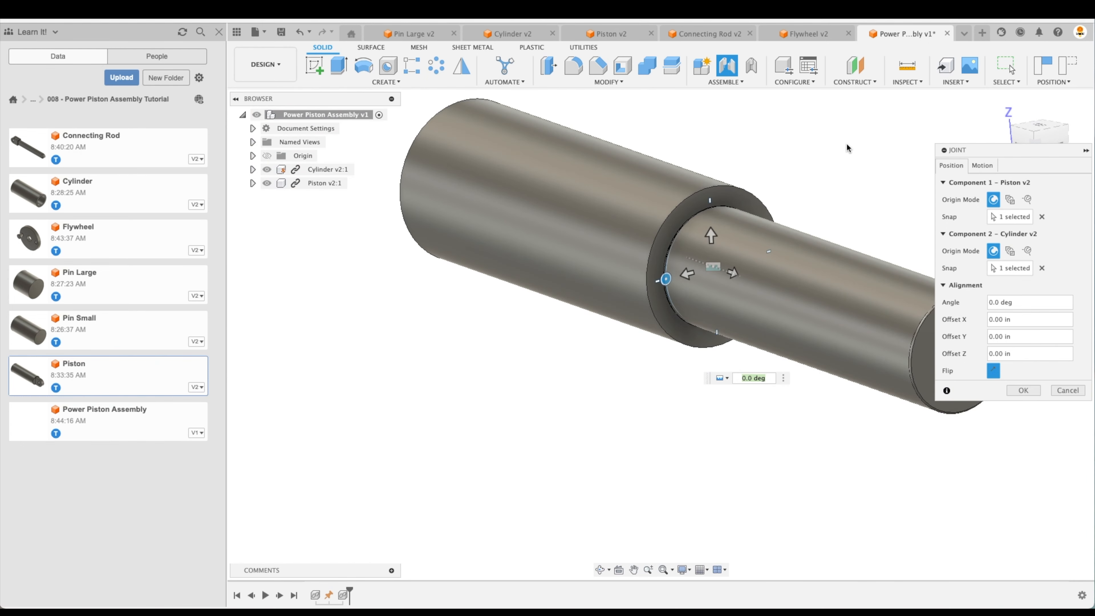
pyautogui.scroll(3, 818, 155)
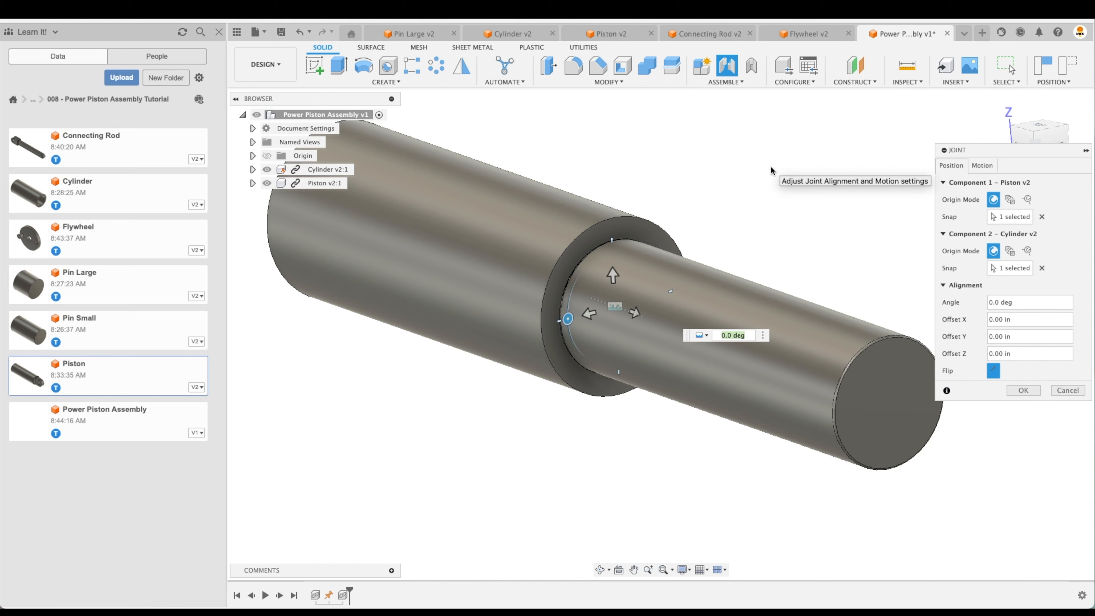
pyautogui.click(993, 371)
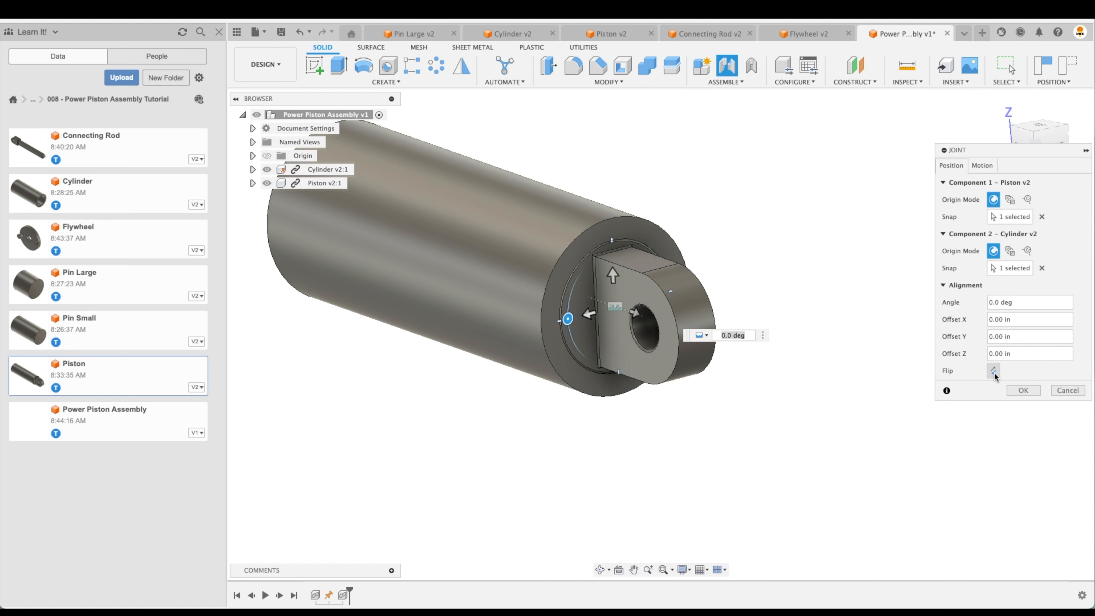
pyautogui.click(986, 168)
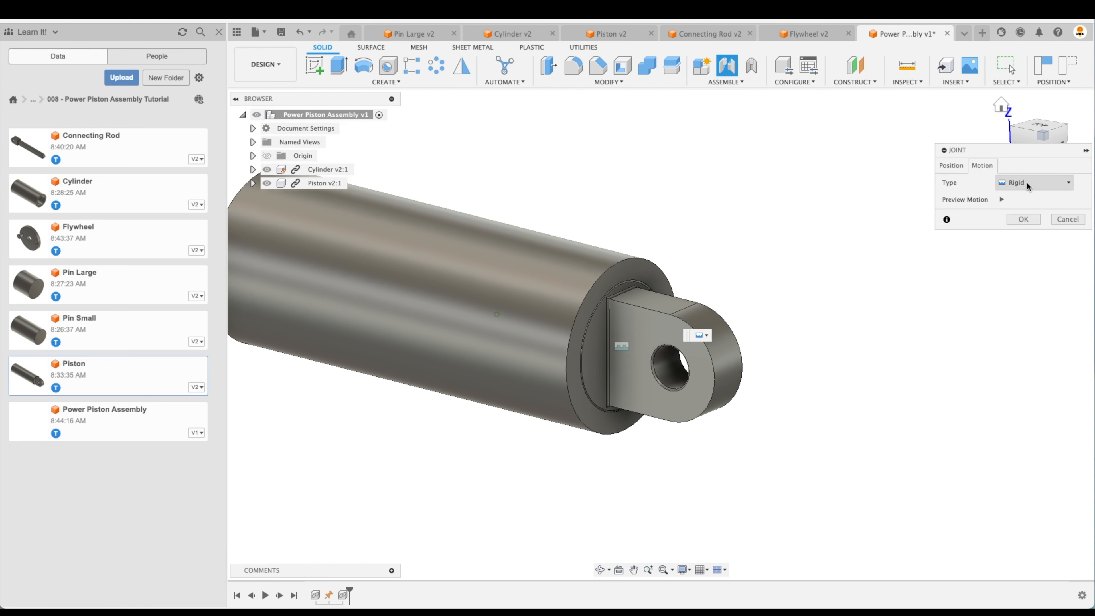
pyautogui.click(1026, 182)
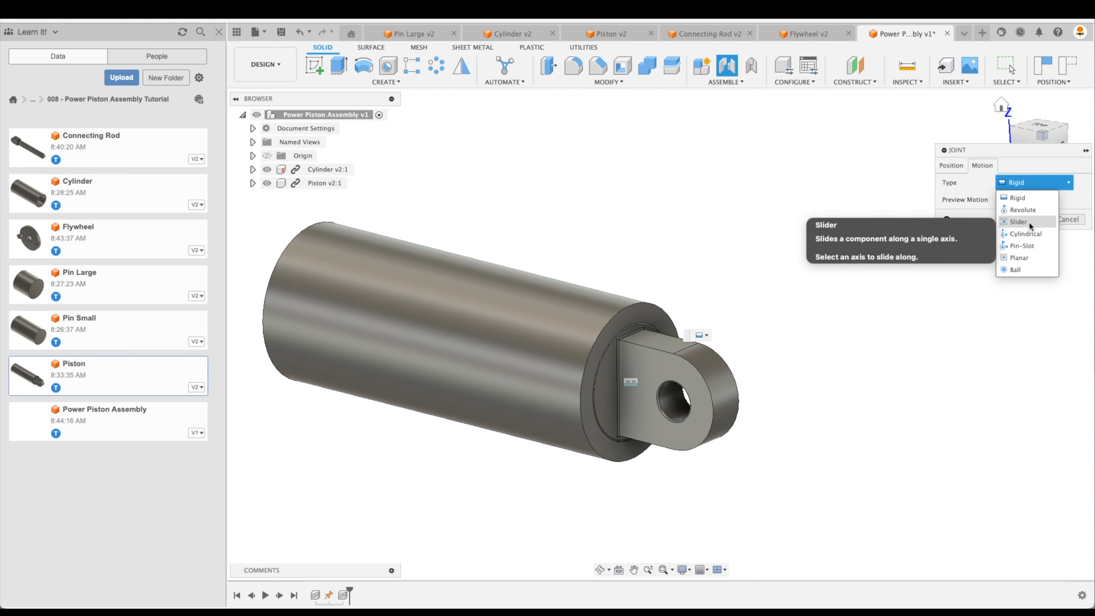
pyautogui.click(1028, 221)
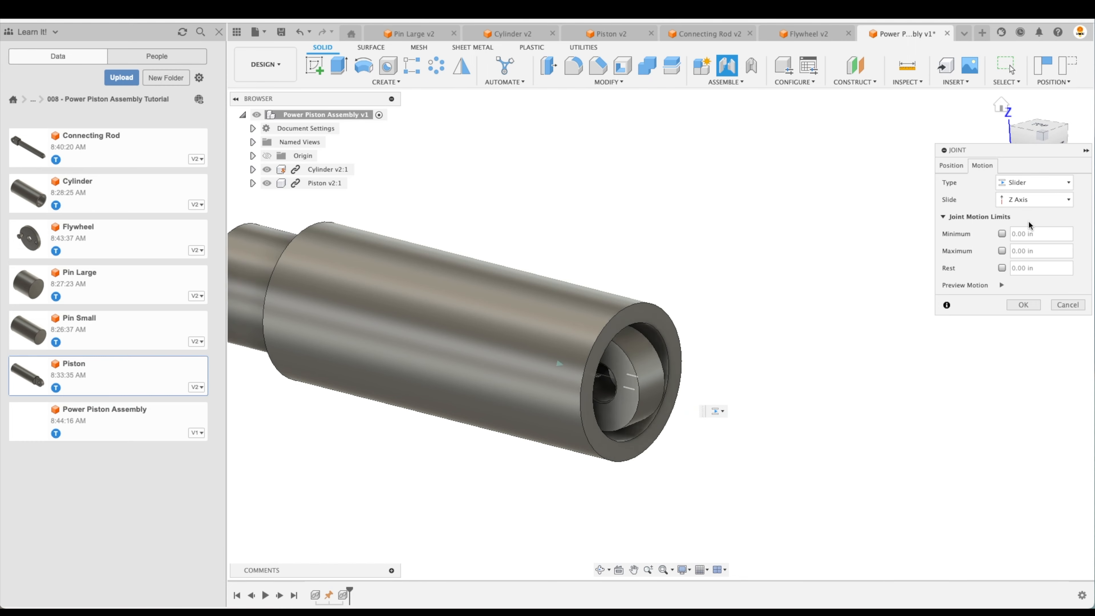
# Step: Try the X and Y axes as the joint's slide direction, ending on the Z axis
pyautogui.click(1029, 200)
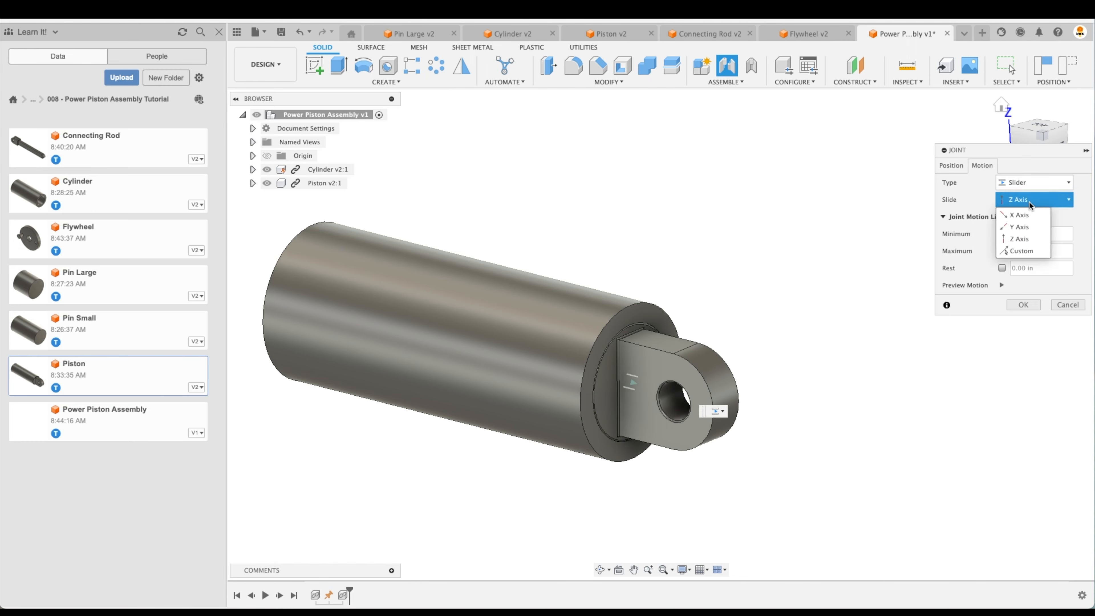
pyautogui.click(1026, 213)
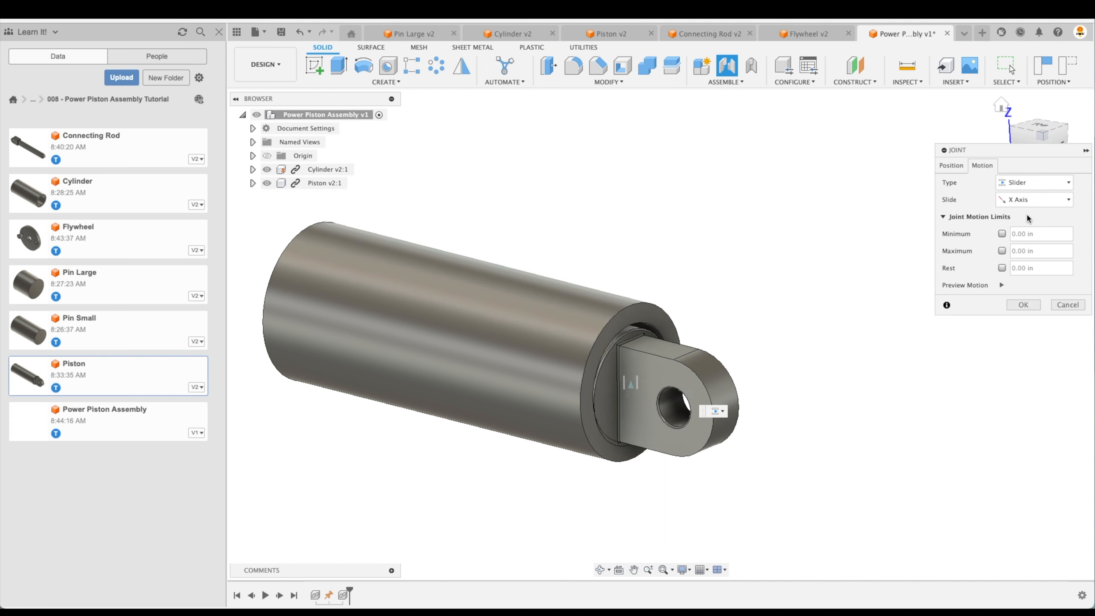
pyautogui.click(1031, 201)
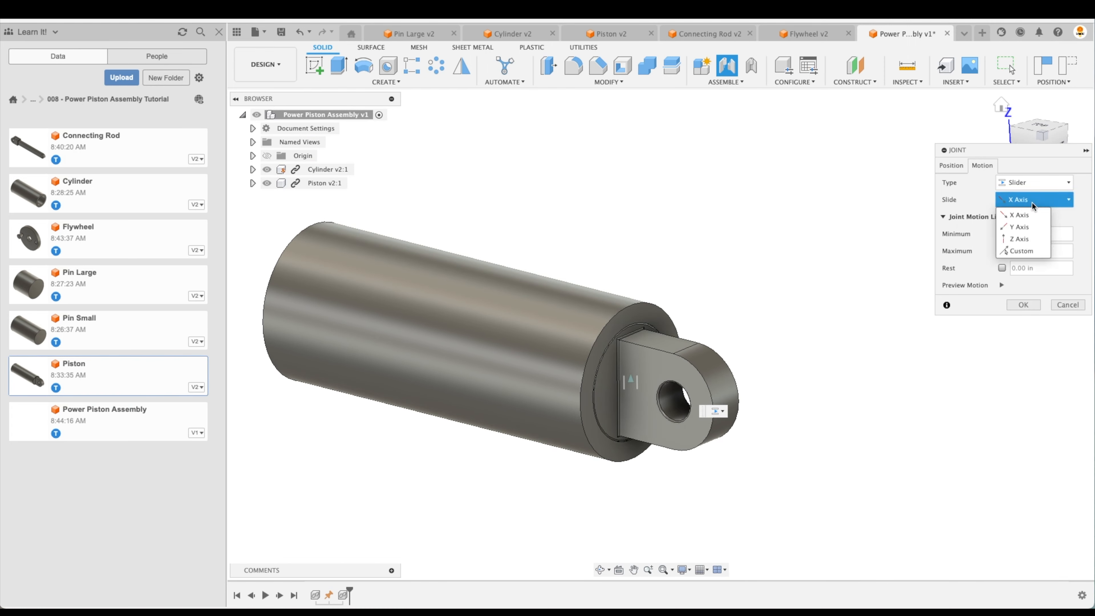
pyautogui.click(1028, 224)
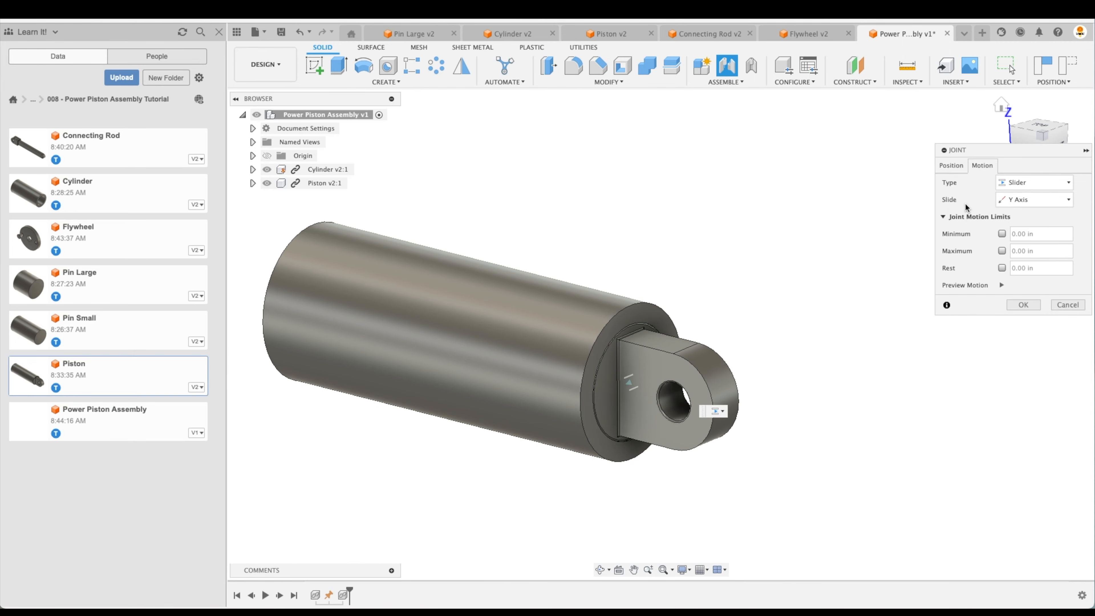
pyautogui.click(1027, 198)
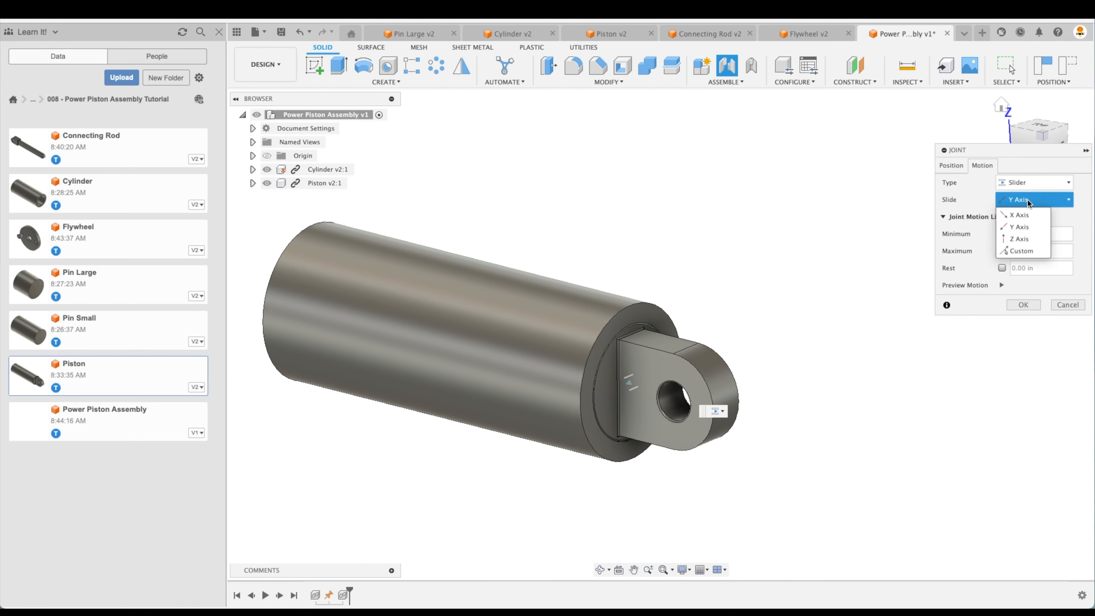
pyautogui.click(1026, 238)
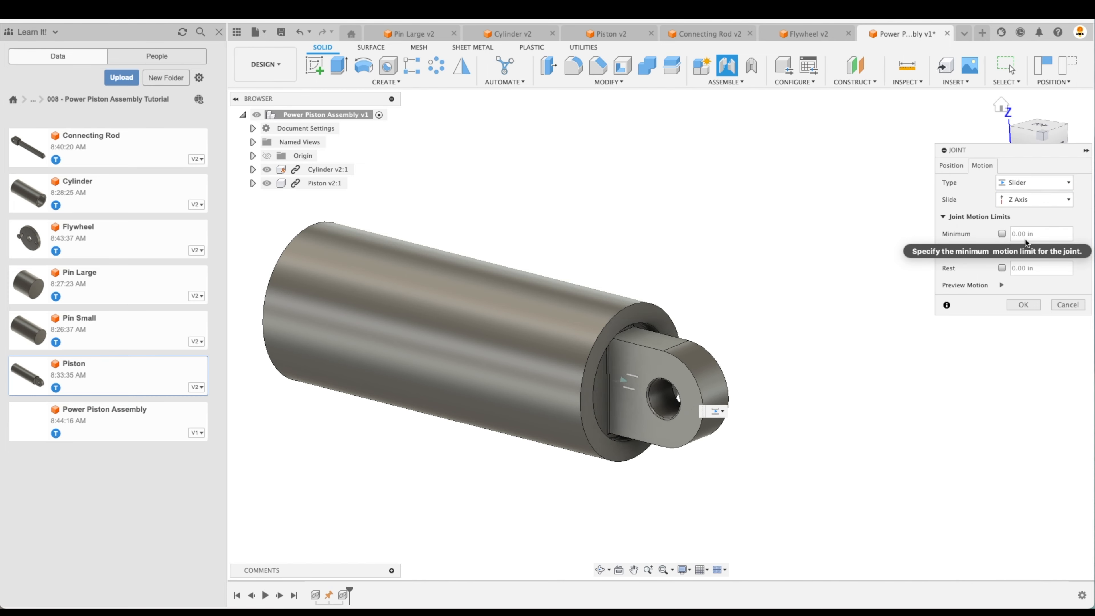
pyautogui.click(1030, 201)
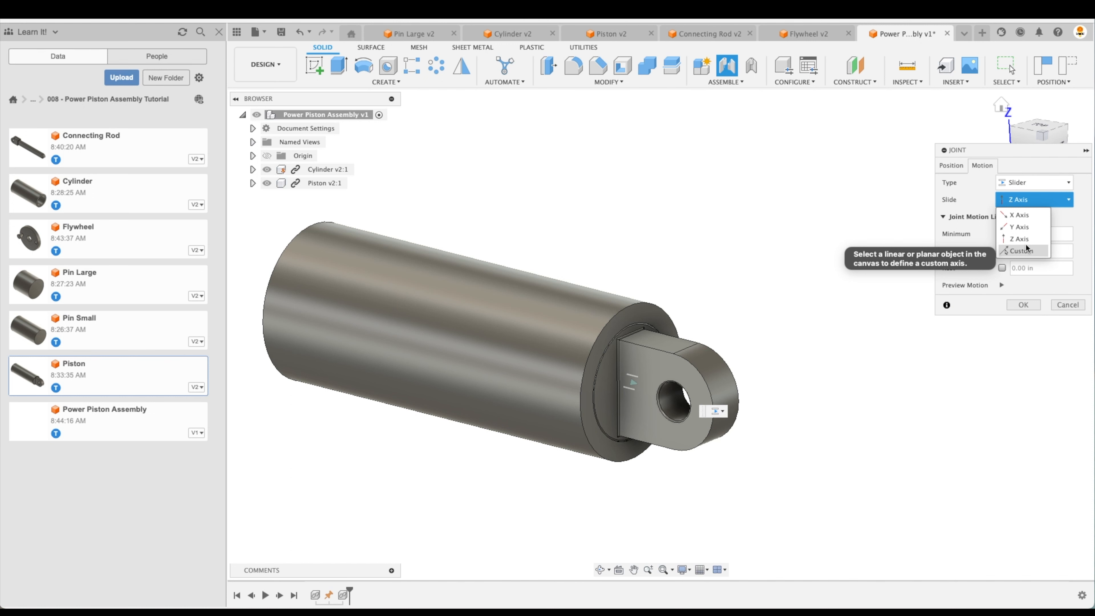
pyautogui.click(1022, 238)
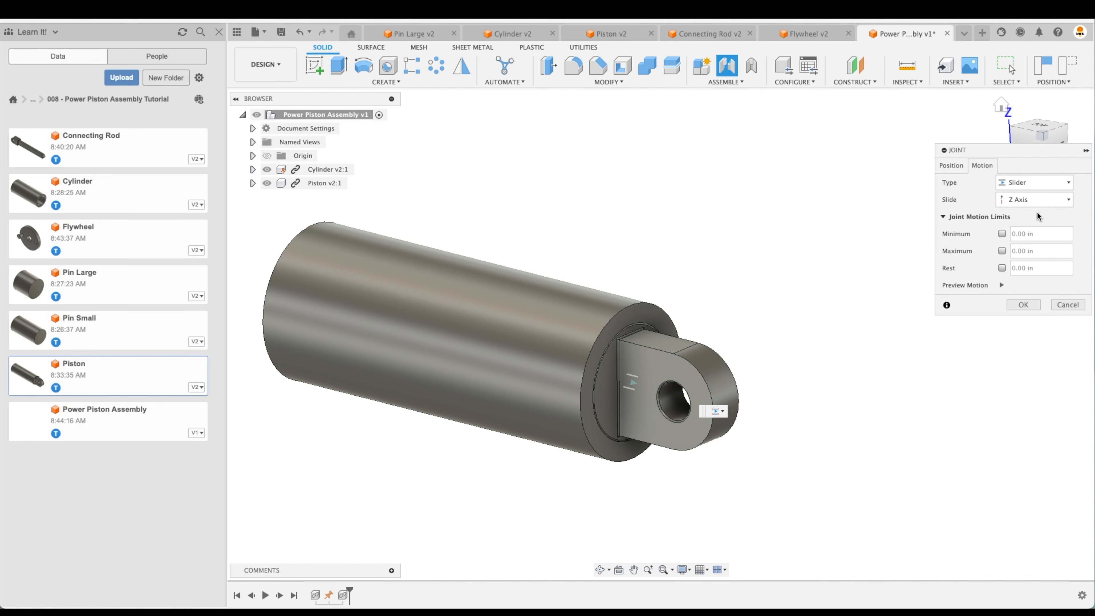
# Step: Enable the slider joint's motion limits with a minimum of 0.00 in and a maximum of 4.75 in
pyautogui.click(1001, 234)
pyautogui.click(999, 251)
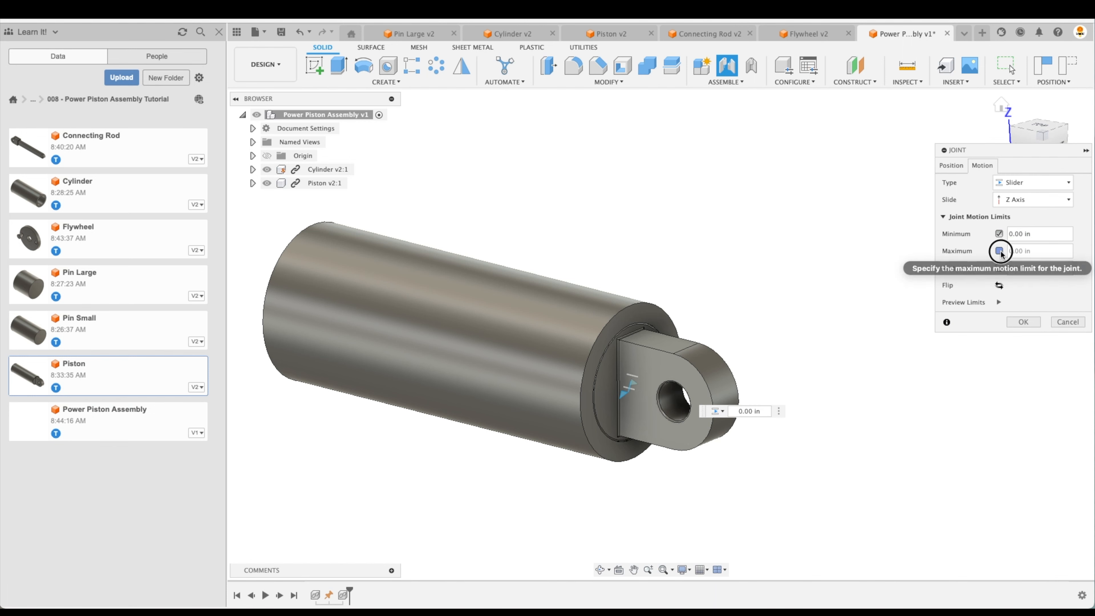
pyautogui.write('5')
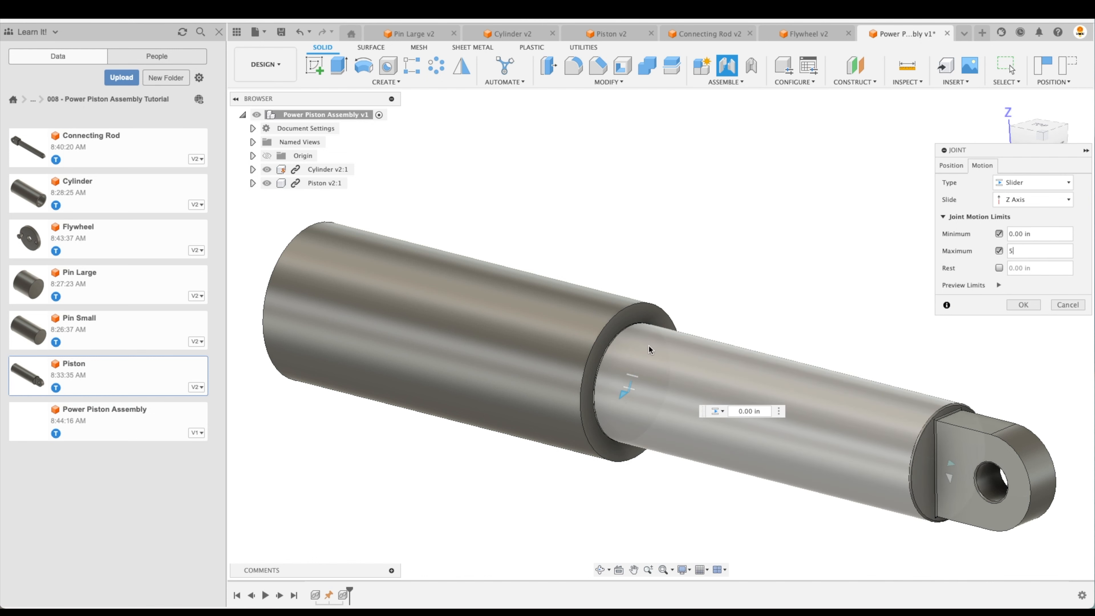
pyautogui.doubleClick(1018, 254)
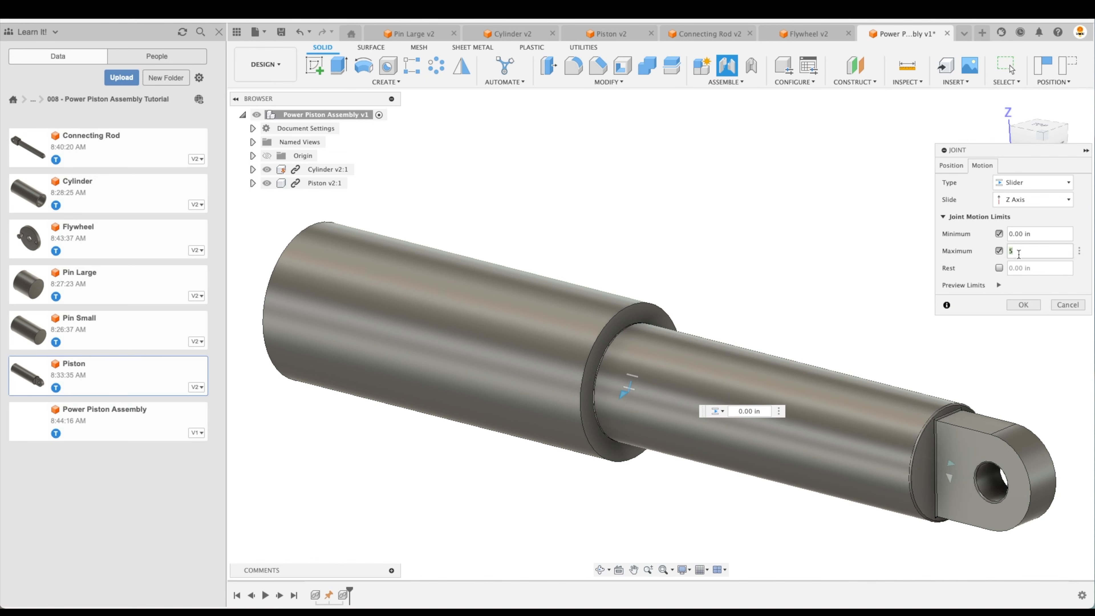
pyautogui.write('4.75')
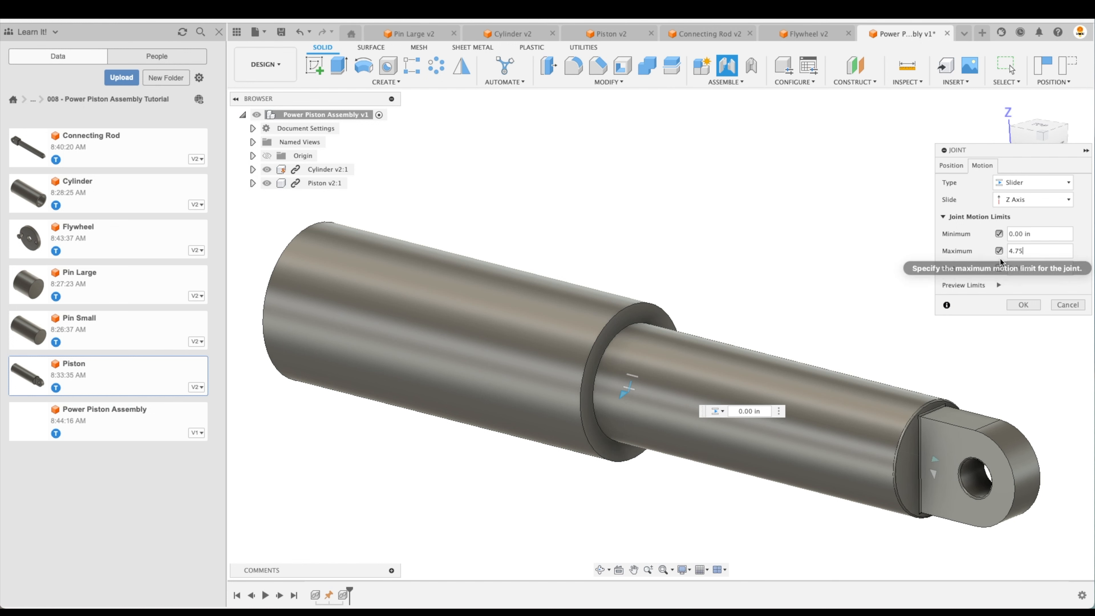
# Step: Enable the slider joint's rest position at 0.00 in, preview the motion limits, and complete the joint
pyautogui.click(1018, 268)
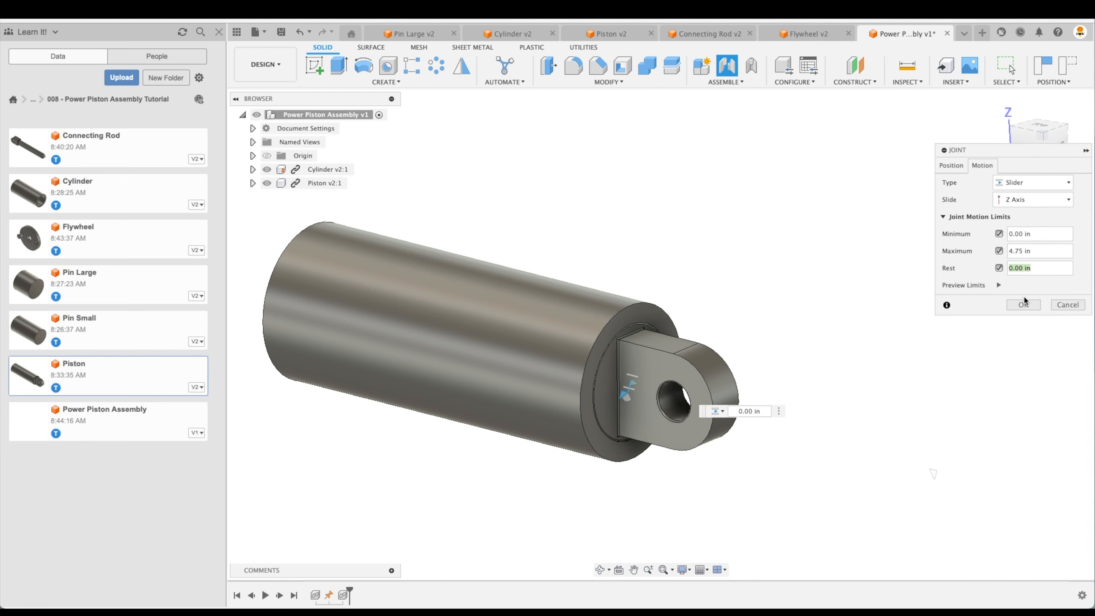
pyautogui.click(999, 285)
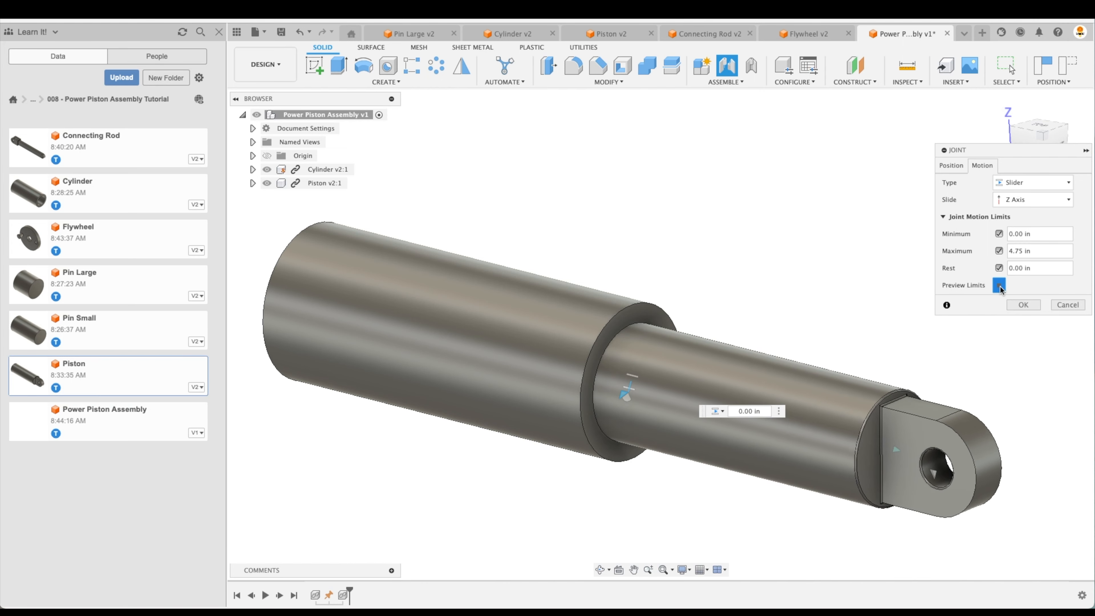
pyautogui.click(998, 286)
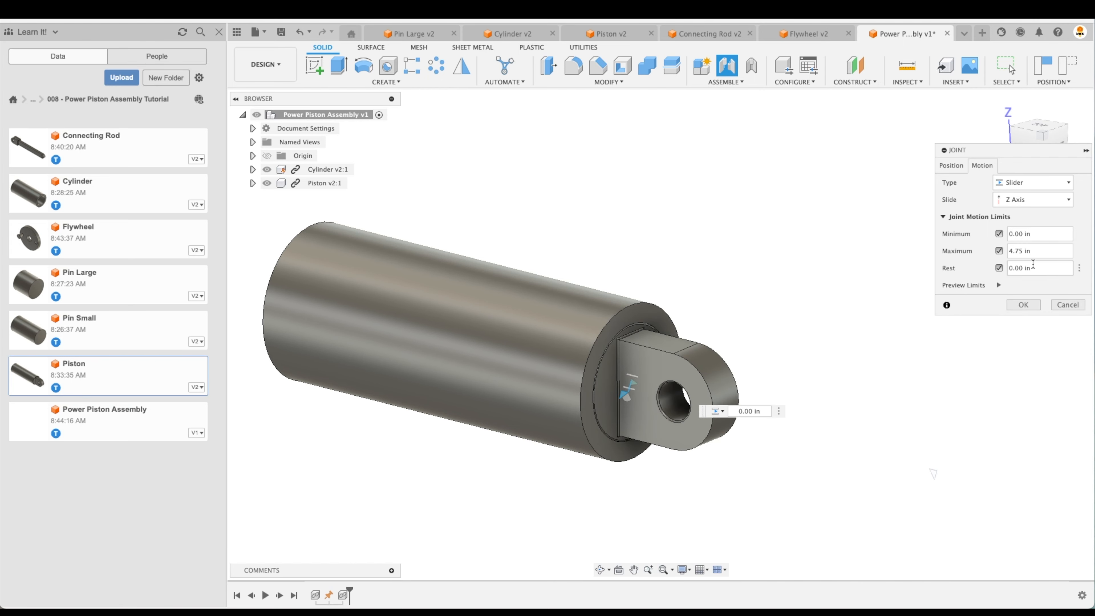
pyautogui.click(1024, 305)
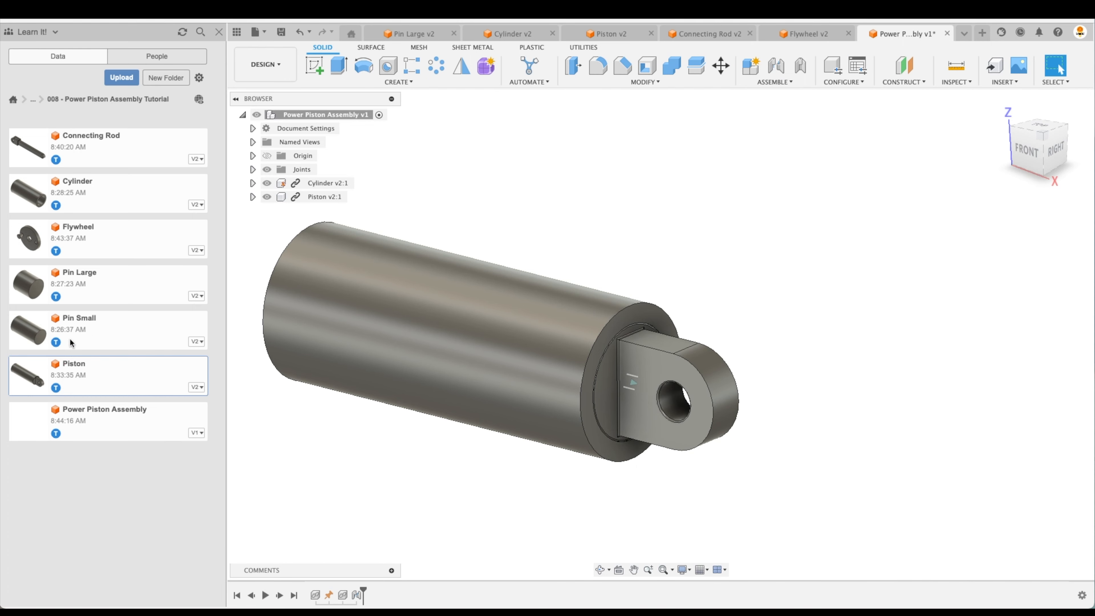
# Step: Insert the Pin Small part into the assembly, moved about 4.40 in along X clear of the piston
pyautogui.rightClick(96, 326)
pyautogui.click(126, 345)
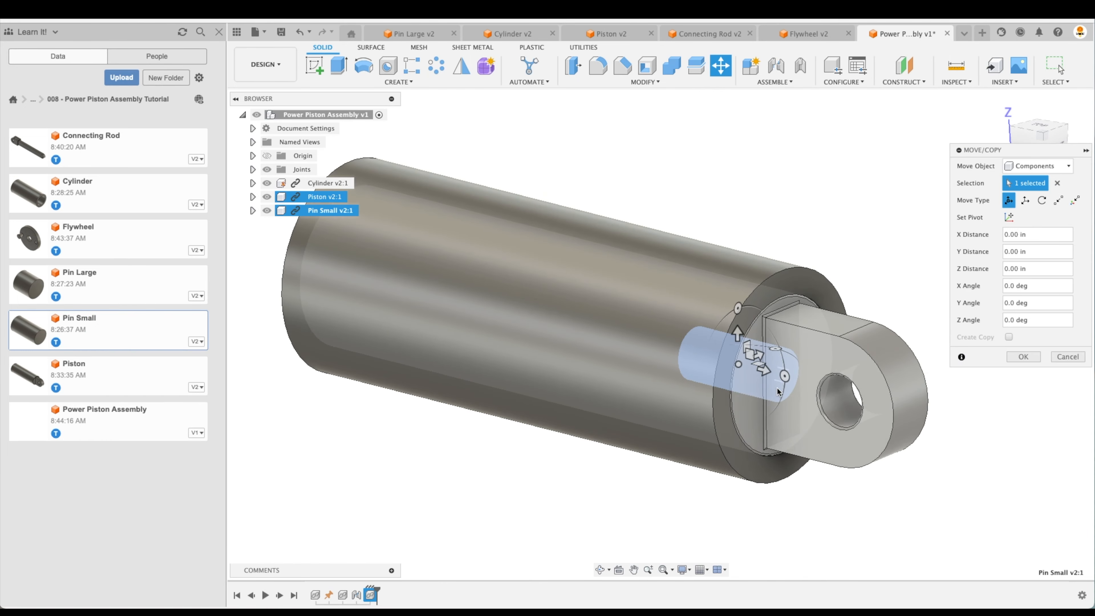
pyautogui.moveTo(590, 364); pyautogui.dragTo(829, 353)
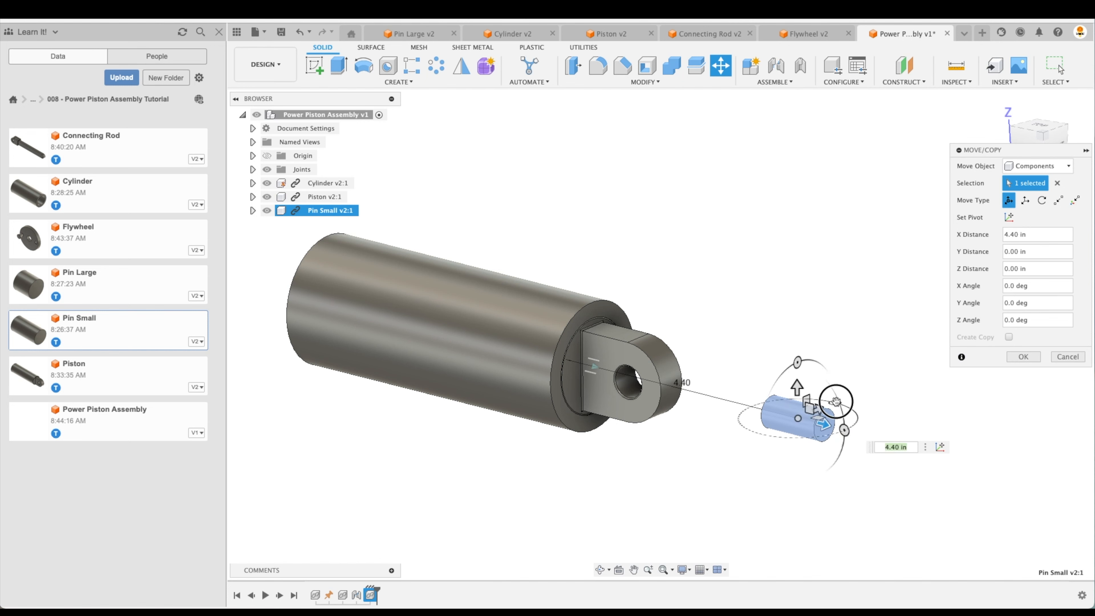
pyautogui.moveTo(834, 400)
pyautogui.mouseDown()
pyautogui.moveTo(841, 428)
pyautogui.moveTo(844, 398)
pyautogui.mouseUp()
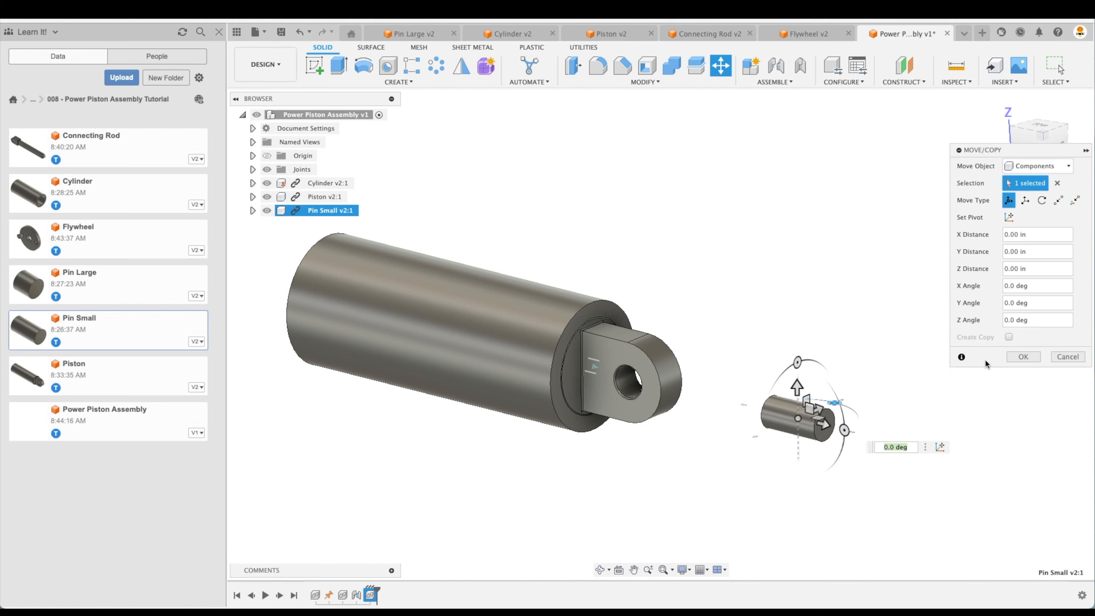
pyautogui.click(1023, 356)
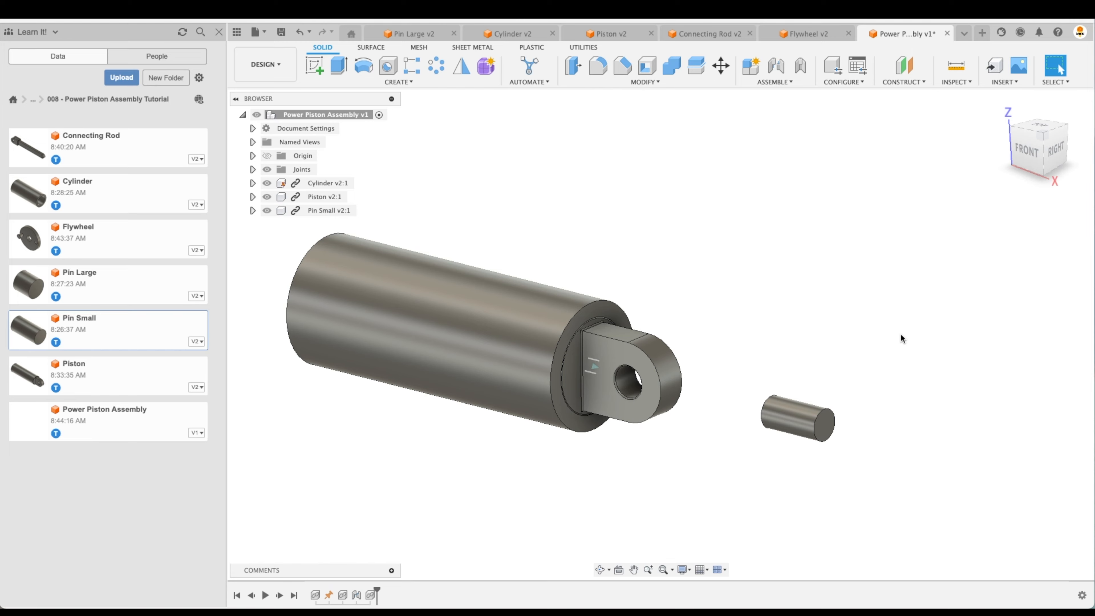
# Step: Start a new joint with its first snap at the midpoint of the small pin's axis
pyautogui.scroll(1, 893, 321)
pyautogui.click(776, 65)
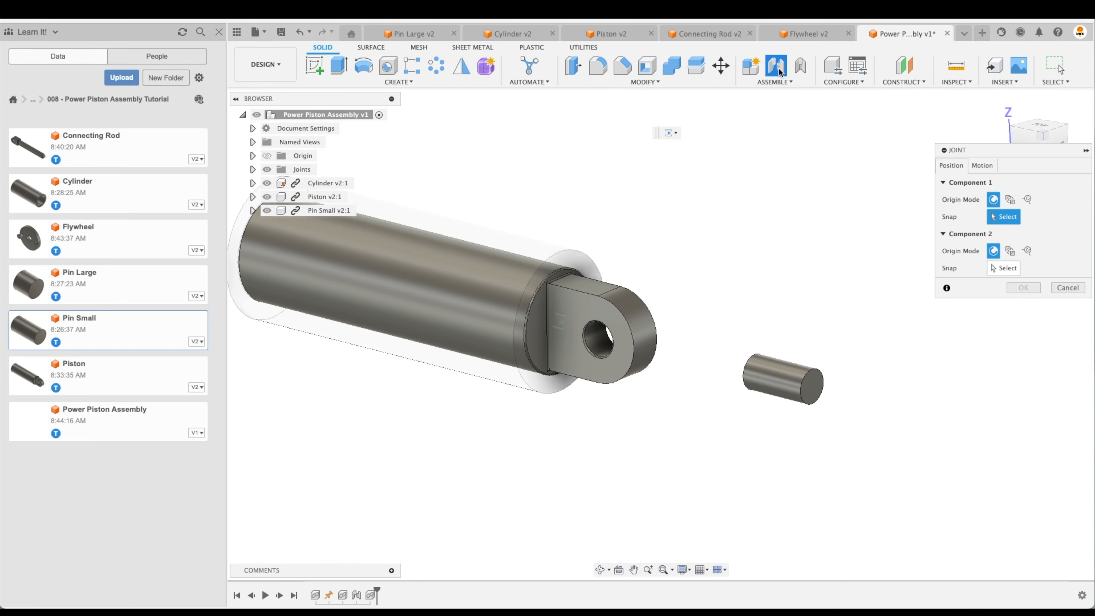
pyautogui.scroll(4, 789, 414)
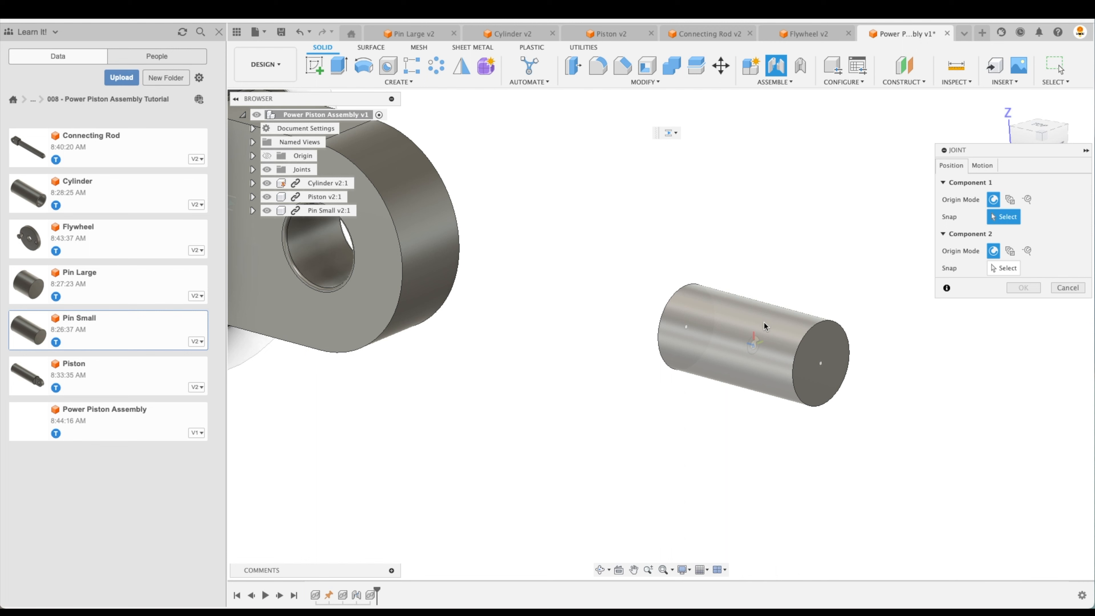
pyautogui.click(753, 345)
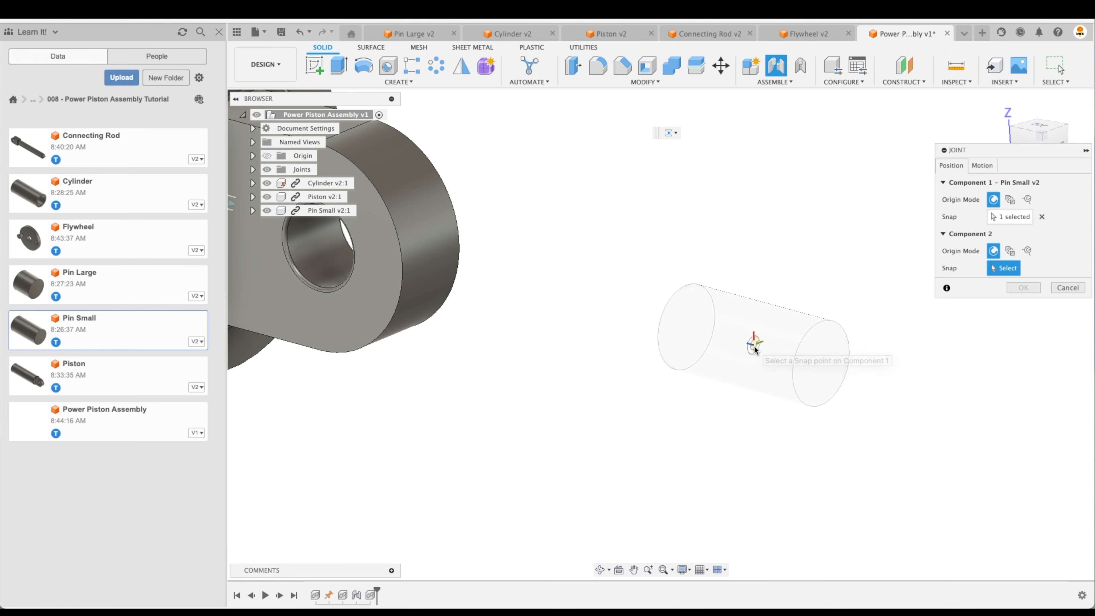
# Step: Set the joint's second snap to the midpoint of the cross hole's axis in the piston's tab
pyautogui.moveTo(477, 447); pyautogui.dragTo(602, 524, button='middle')
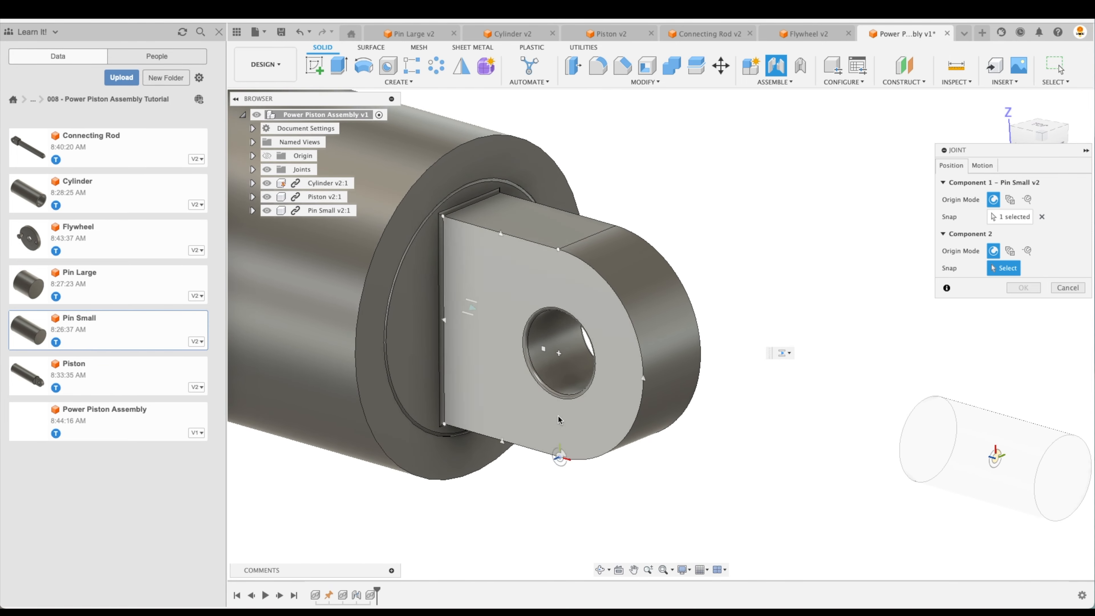
pyautogui.scroll(2, 596, 338)
pyautogui.hscroll(-3, 597, 338)
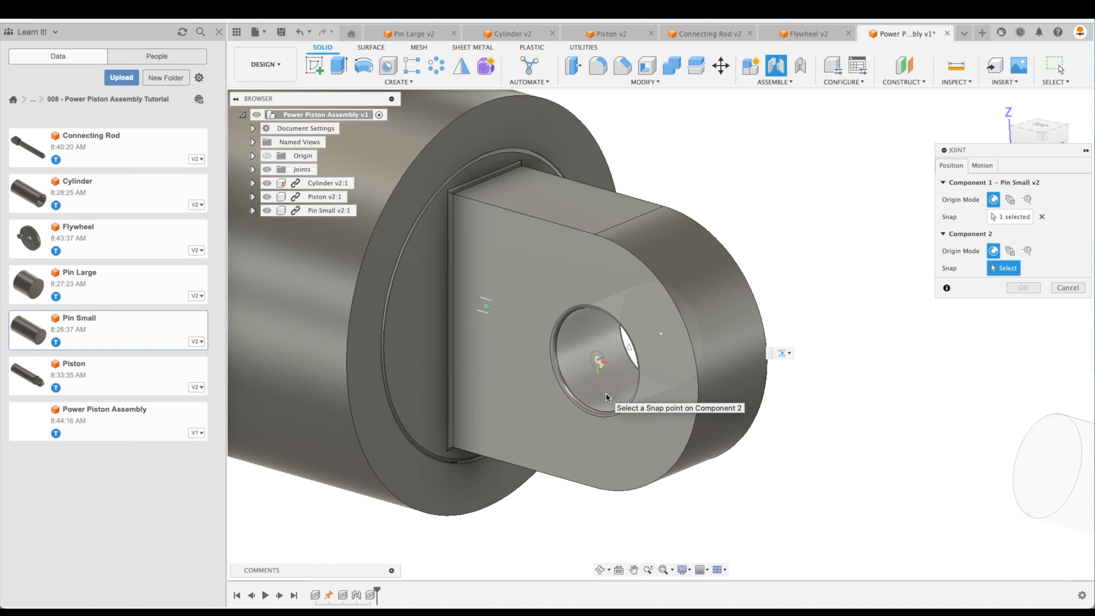
pyautogui.press('super')
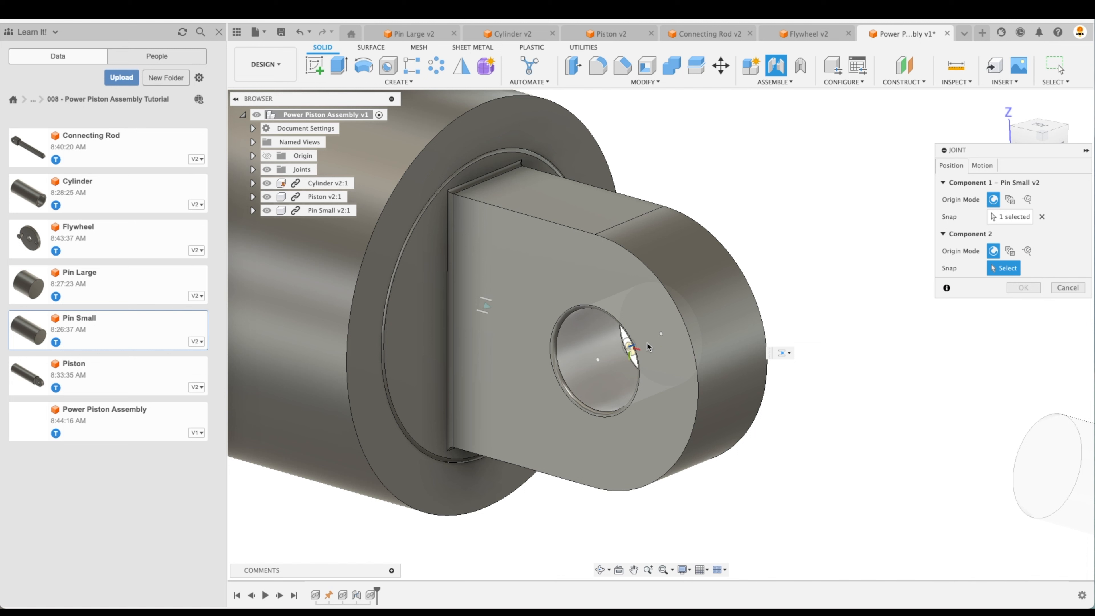
pyautogui.click(630, 355)
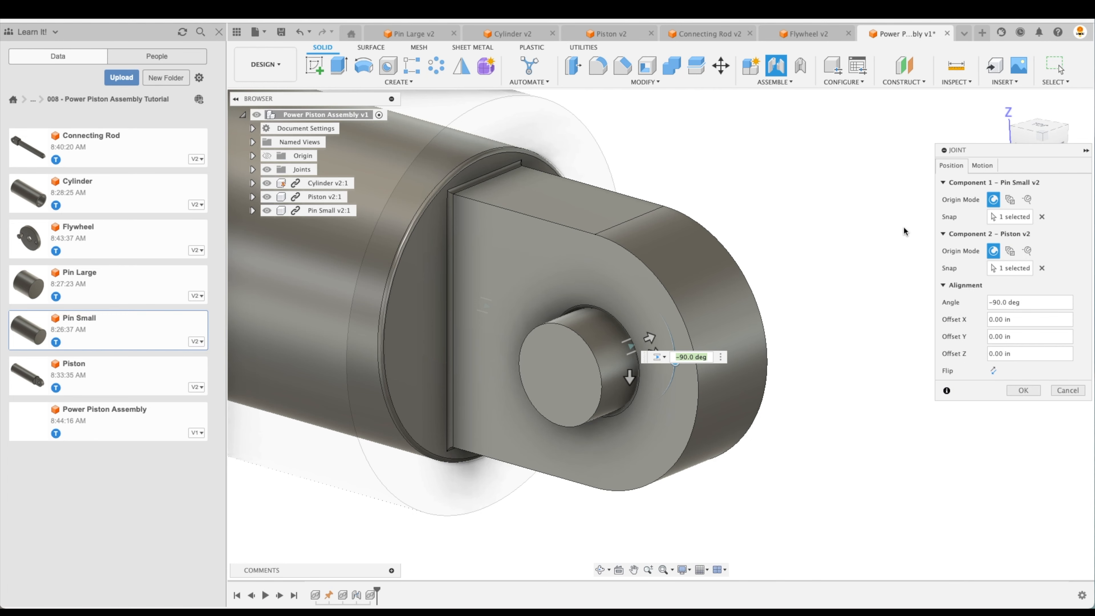
# Step: Set the pin joint's motion type to Revolute about the Z axis, preview the motion, and complete the joint
pyautogui.click(981, 165)
pyautogui.keyDown('shift'); pyautogui.moveTo(982, 254); pyautogui.dragTo(991, 228, button='middle'); pyautogui.keyUp('shift')
pyautogui.click(1018, 181)
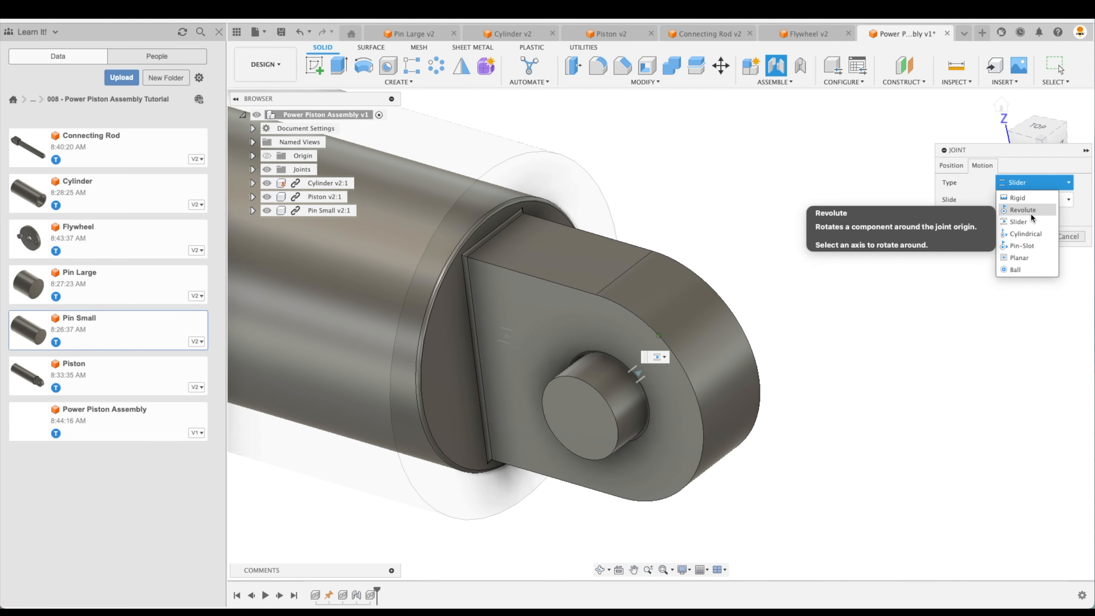
pyautogui.click(1029, 210)
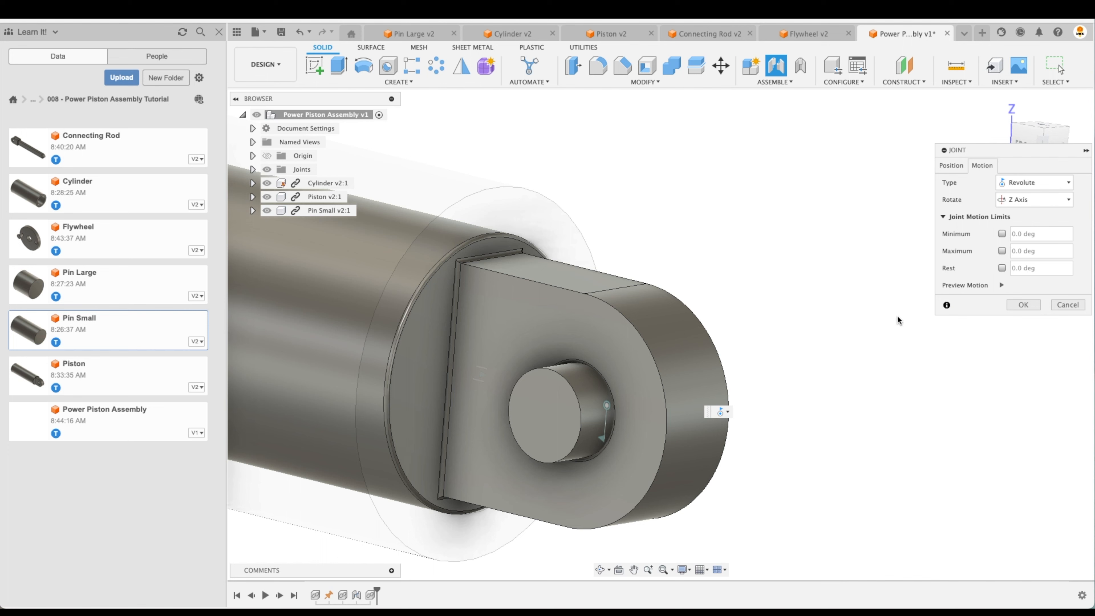
pyautogui.click(1002, 285)
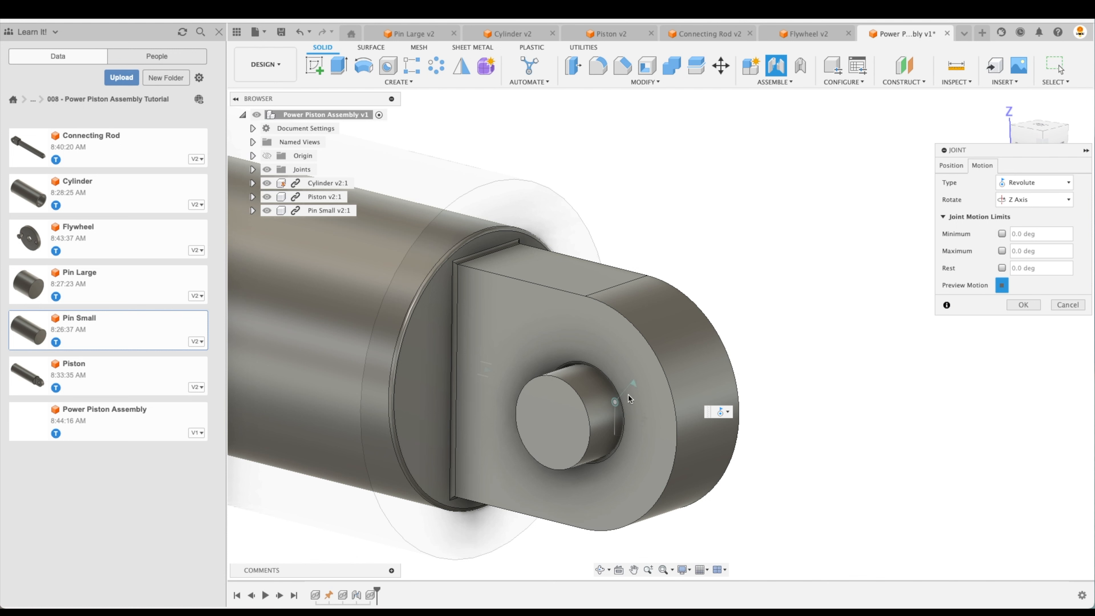
pyautogui.click(1002, 288)
pyautogui.click(1024, 304)
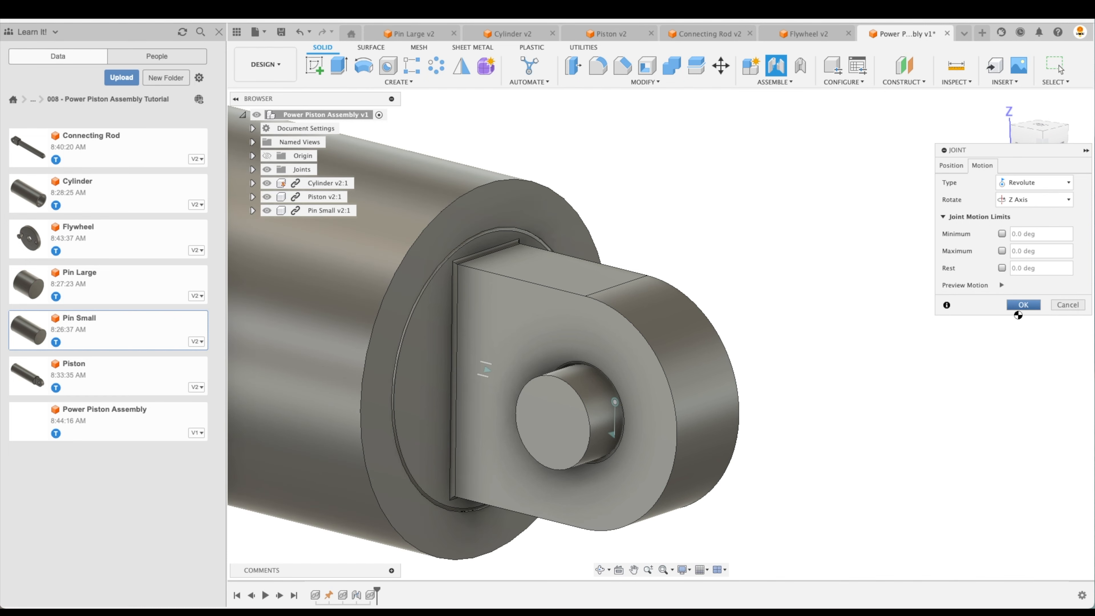
# Step: Insert the Connecting Rod part into the assembly, moved about 5.70 in along X away from the piston
pyautogui.scroll(-5, 986, 325)
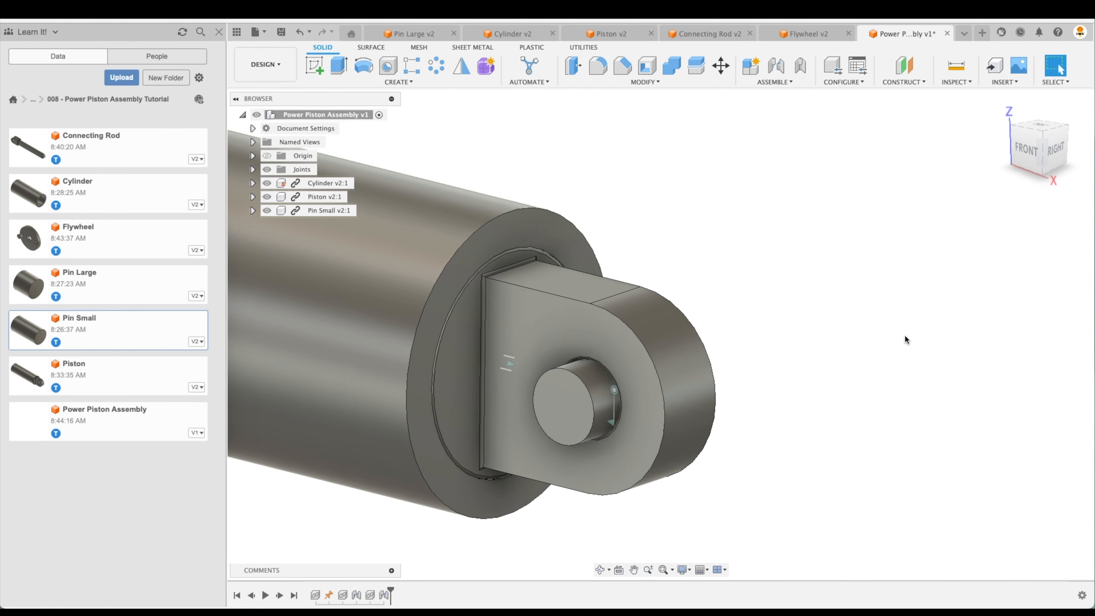
pyautogui.rightClick(93, 146)
pyautogui.click(122, 164)
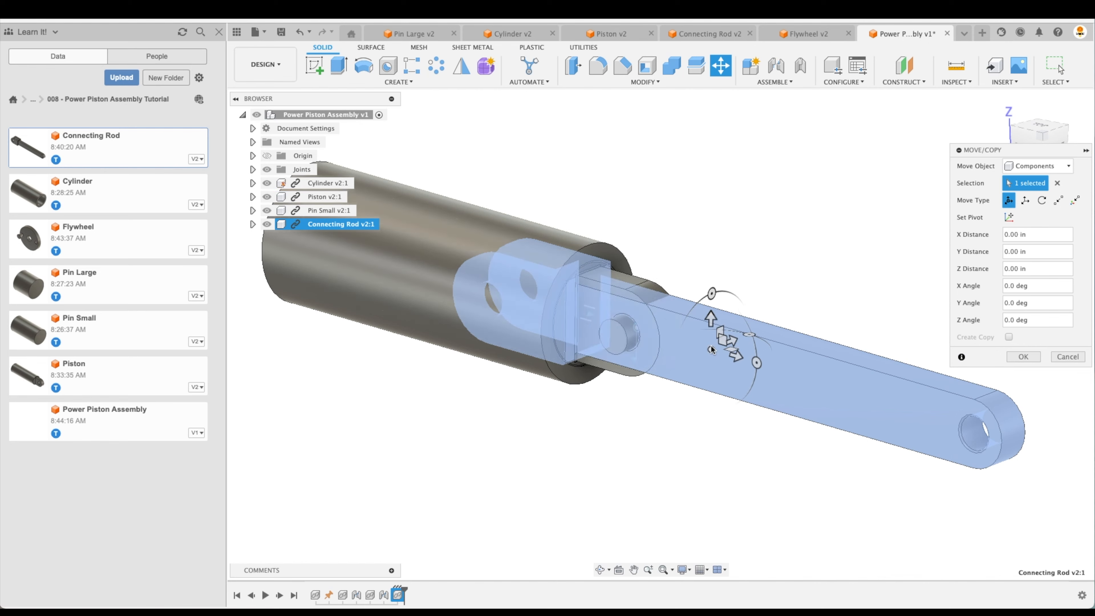
pyautogui.moveTo(718, 349); pyautogui.dragTo(1055, 445)
pyautogui.click(1023, 356)
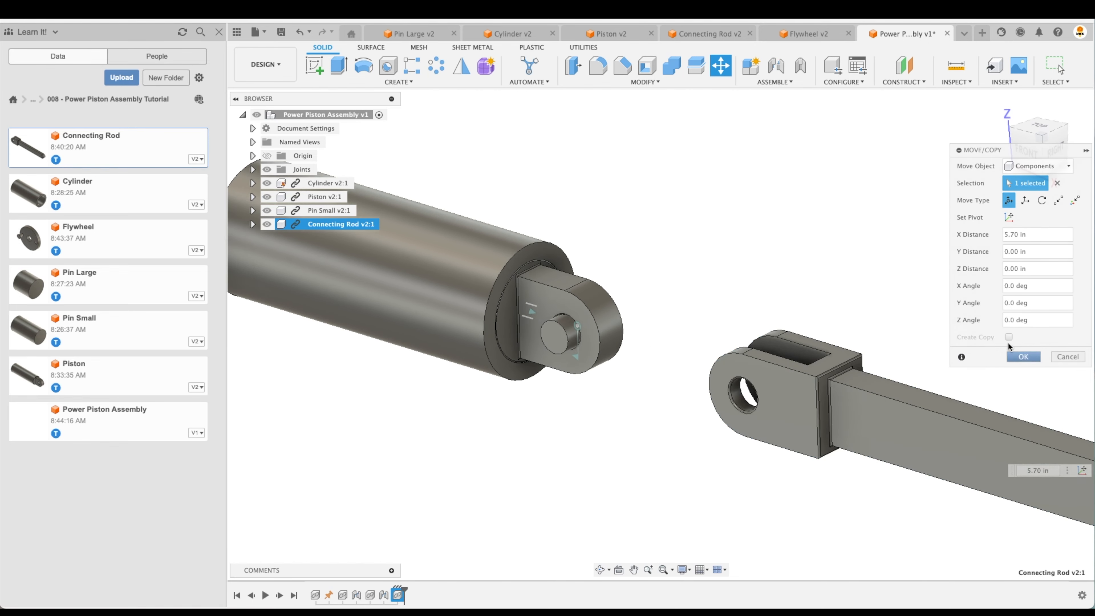
# Step: Start a joint with its first origin between two faces, using both outer side faces of the connecting rod's fork
pyautogui.click(776, 66)
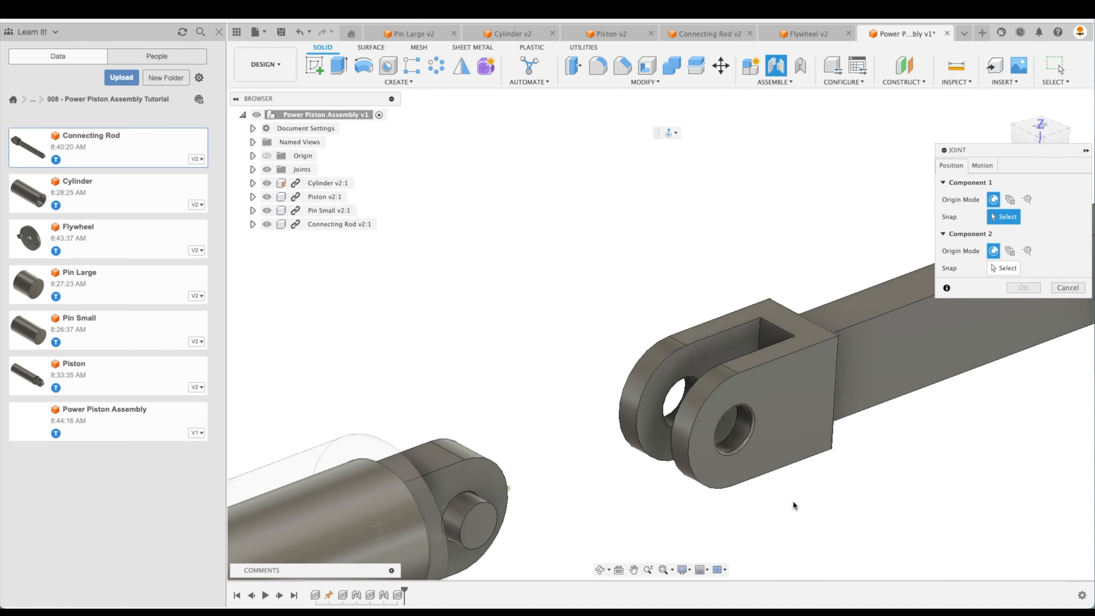
pyautogui.scroll(1, 761, 441)
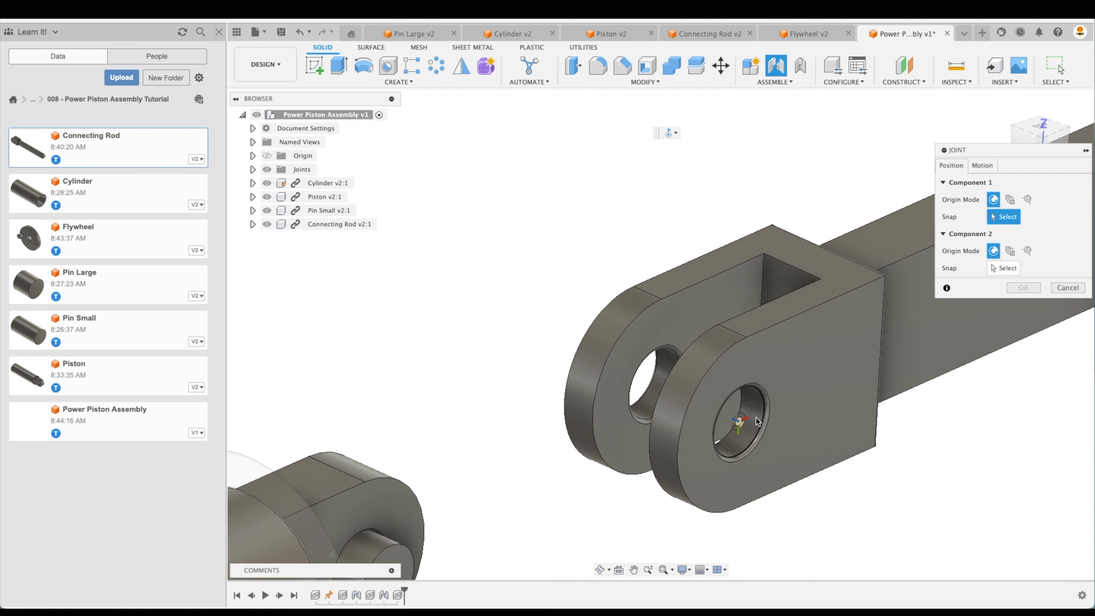
pyautogui.press('super')
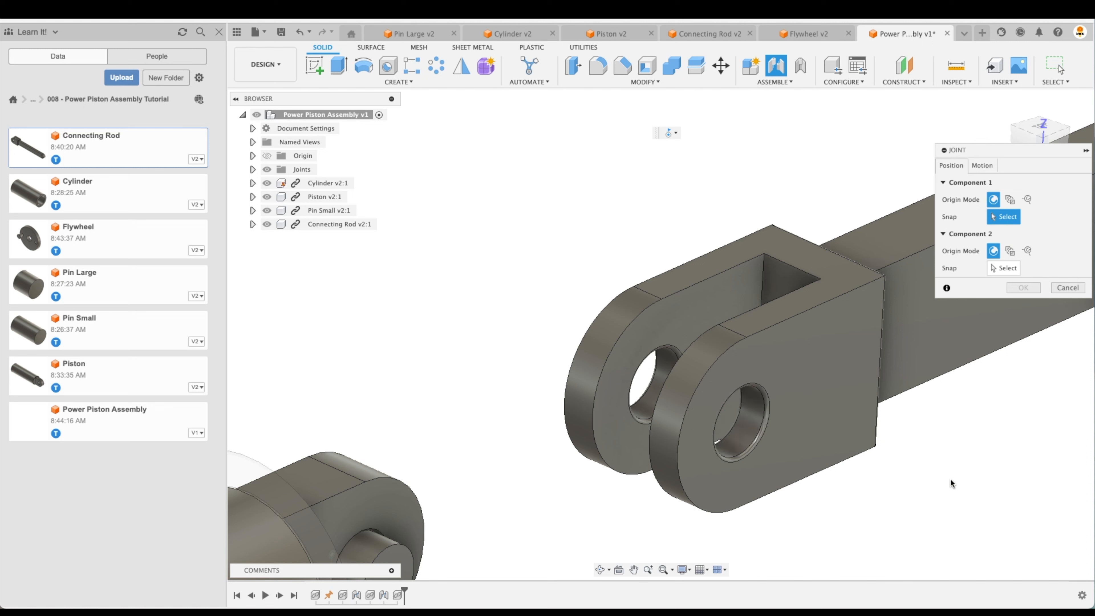
pyautogui.click(1009, 199)
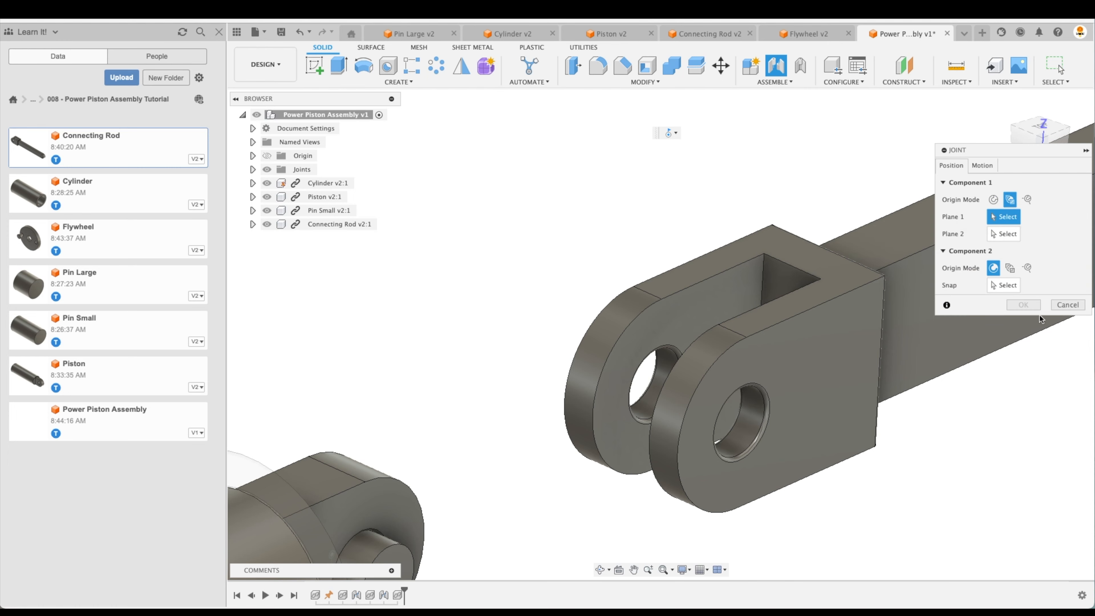
pyautogui.click(818, 382)
pyautogui.keyDown('shift'); pyautogui.moveTo(819, 382); pyautogui.dragTo(511, 316, button='middle'); pyautogui.keyUp('shift')
pyautogui.click(591, 323)
pyautogui.keyDown('shift'); pyautogui.moveTo(718, 313); pyautogui.dragTo(599, 139, button='middle'); pyautogui.keyUp('shift')
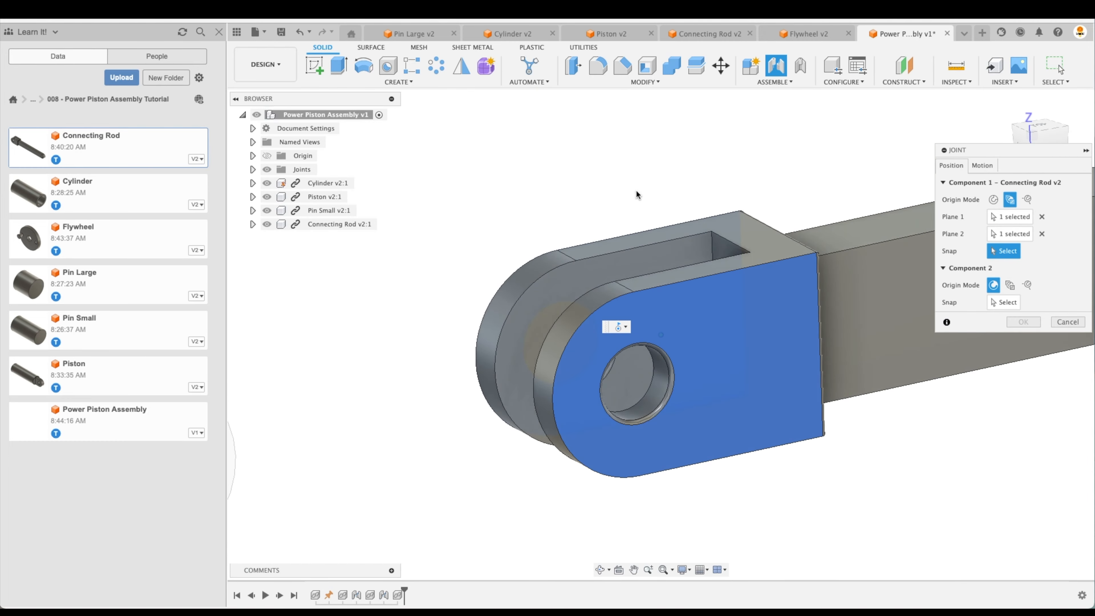
# Step: Snap the joint's first origin to the hole centre on the connecting rod's fork side face
pyautogui.keyDown('shift'); pyautogui.moveTo(636, 194); pyautogui.dragTo(651, 212, button='middle'); pyautogui.keyUp('shift')
pyautogui.keyDown('shift'); pyautogui.moveTo(736, 337); pyautogui.dragTo(742, 307, button='middle'); pyautogui.keyUp('shift')
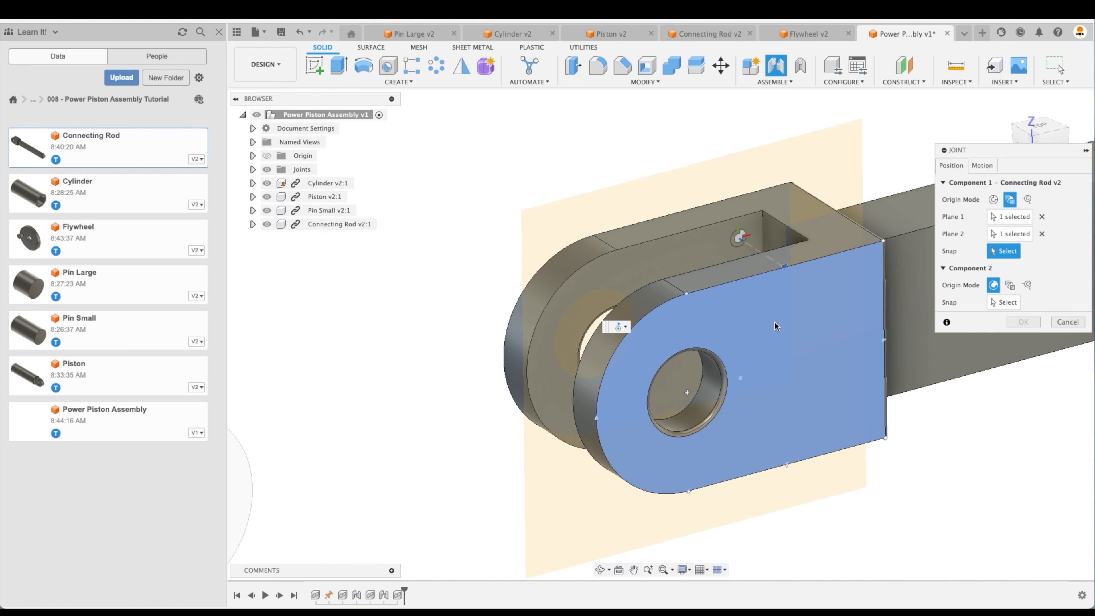
pyautogui.press('super')
pyautogui.keyDown('shift'); pyautogui.moveTo(807, 386); pyautogui.dragTo(767, 345, button='middle'); pyautogui.keyUp('shift')
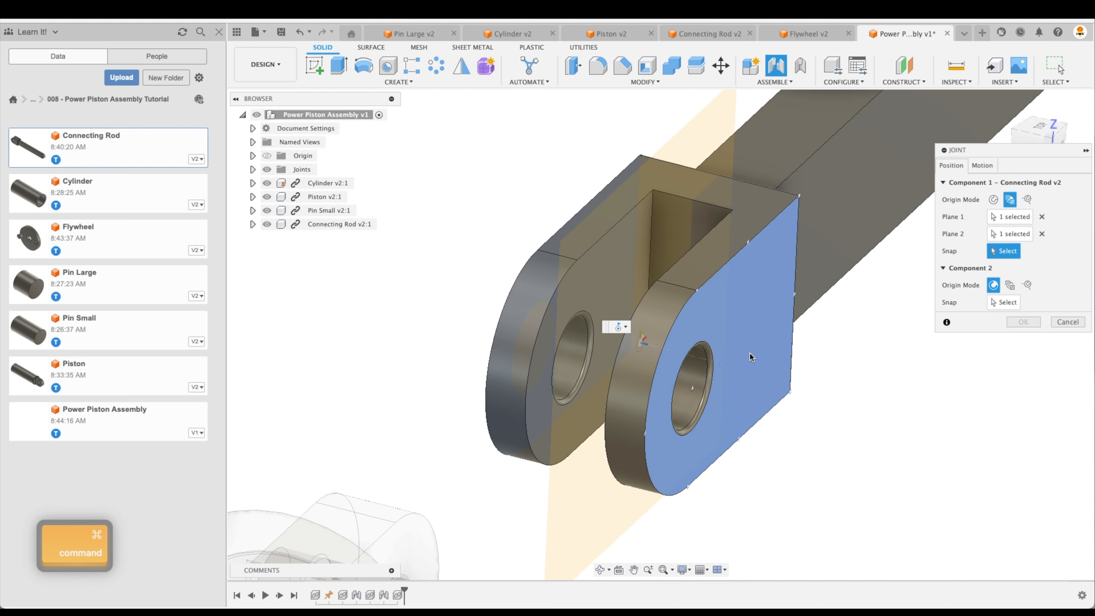
pyautogui.click(692, 387)
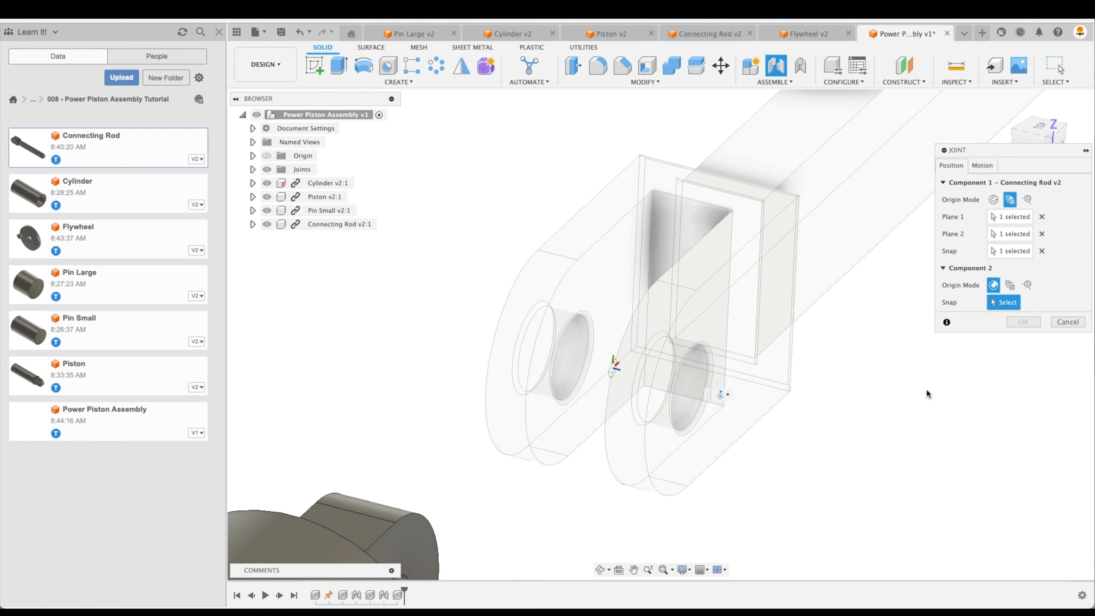
# Step: Set the joint's second snap to the midpoint of the small pin's axis, and open the joint's motion settings
pyautogui.keyDown('shift'); pyautogui.moveTo(597, 379); pyautogui.dragTo(619, 359, button='middle'); pyautogui.keyUp('shift')
pyautogui.scroll(-4, 869, 405)
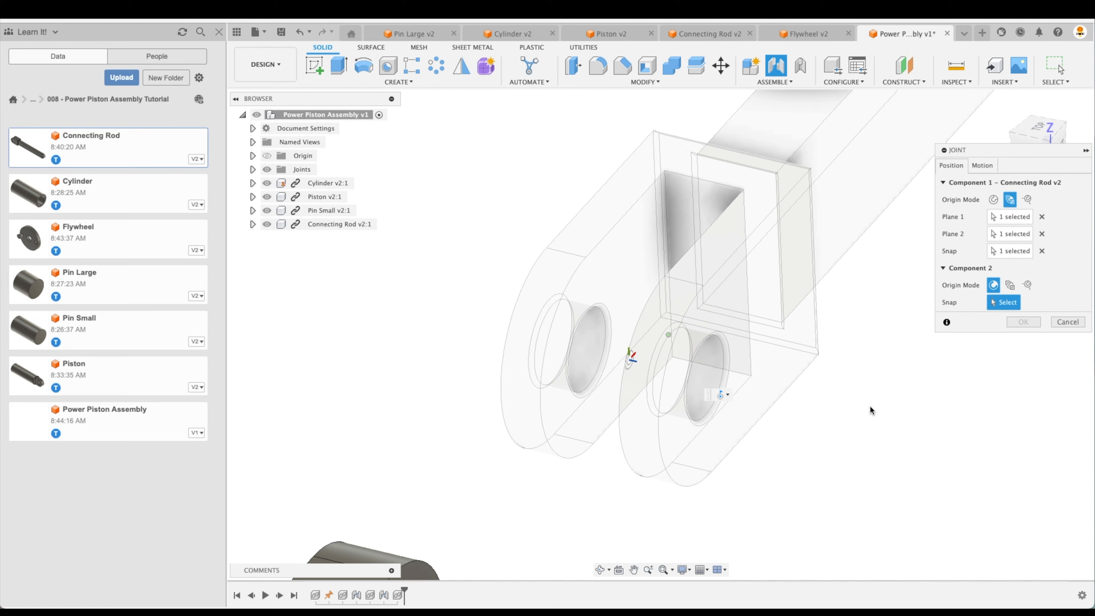
pyautogui.keyDown('shift'); pyautogui.moveTo(882, 438); pyautogui.dragTo(654, 408, button='middle'); pyautogui.keyUp('shift')
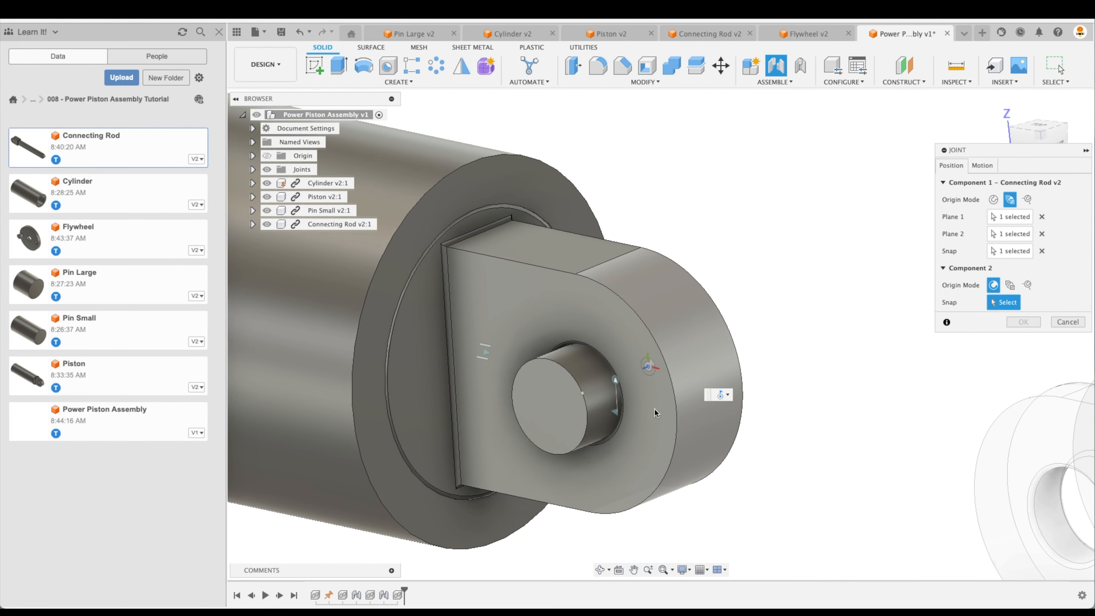
pyautogui.keyDown('shift'); pyautogui.moveTo(584, 399); pyautogui.dragTo(590, 387, button='middle'); pyautogui.keyUp('shift')
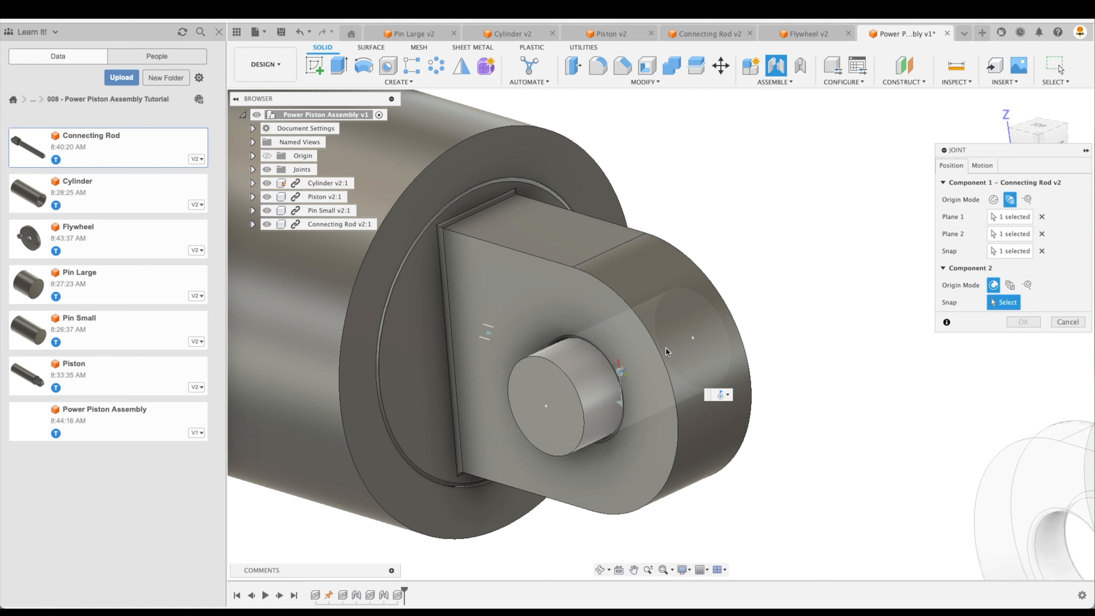
pyautogui.click(629, 373)
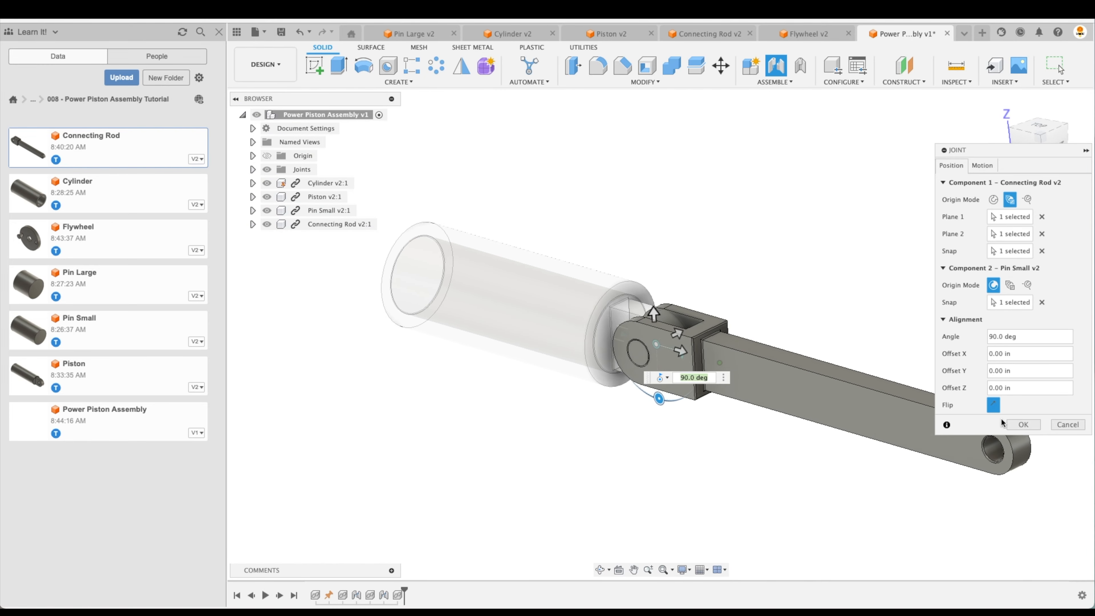
pyautogui.click(982, 165)
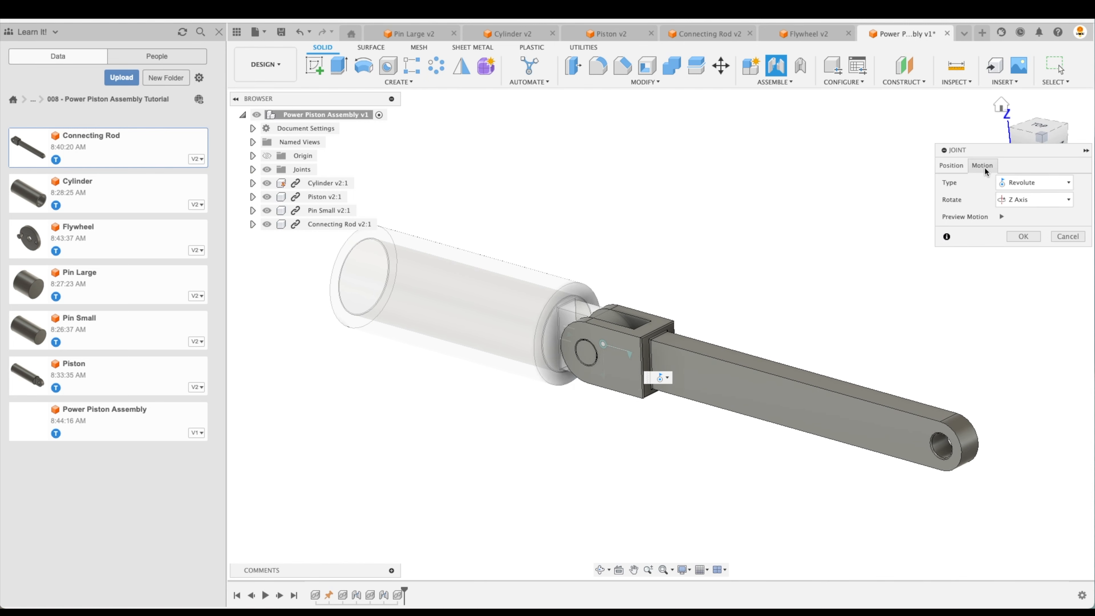
# Step: Apply the revolute joint about the Z axis between the connecting rod's fork and the small pin
pyautogui.click(1024, 236)
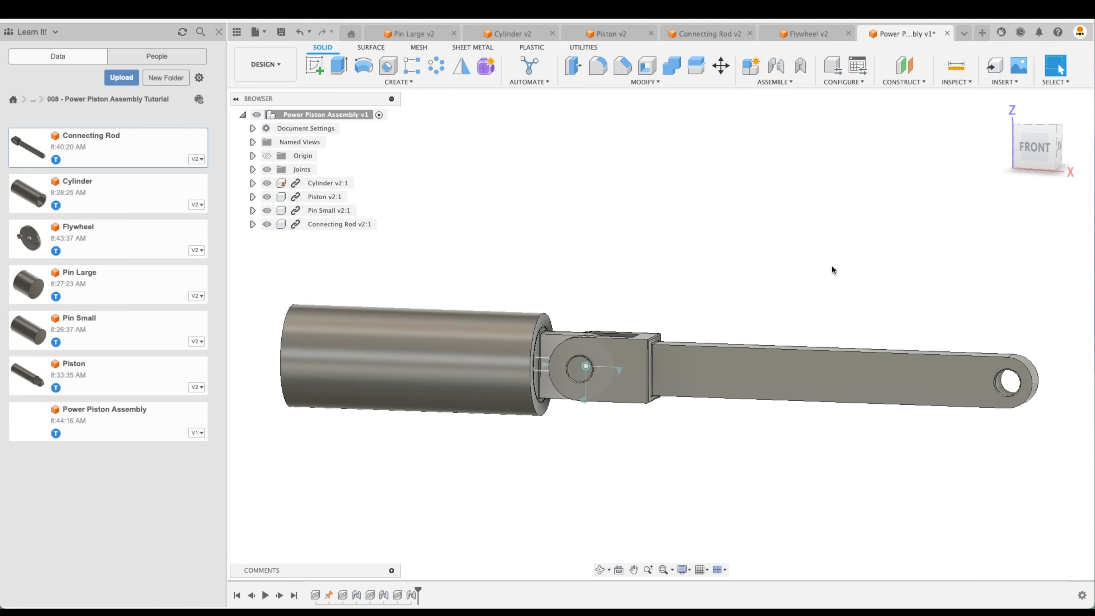
pyautogui.moveTo(922, 292)
pyautogui.keyDown('shift'); pyautogui.mouseDown(button='middle')
pyautogui.moveTo(921, 274)
pyautogui.moveTo(927, 284)
pyautogui.mouseUp(button='middle'); pyautogui.keyUp('shift')
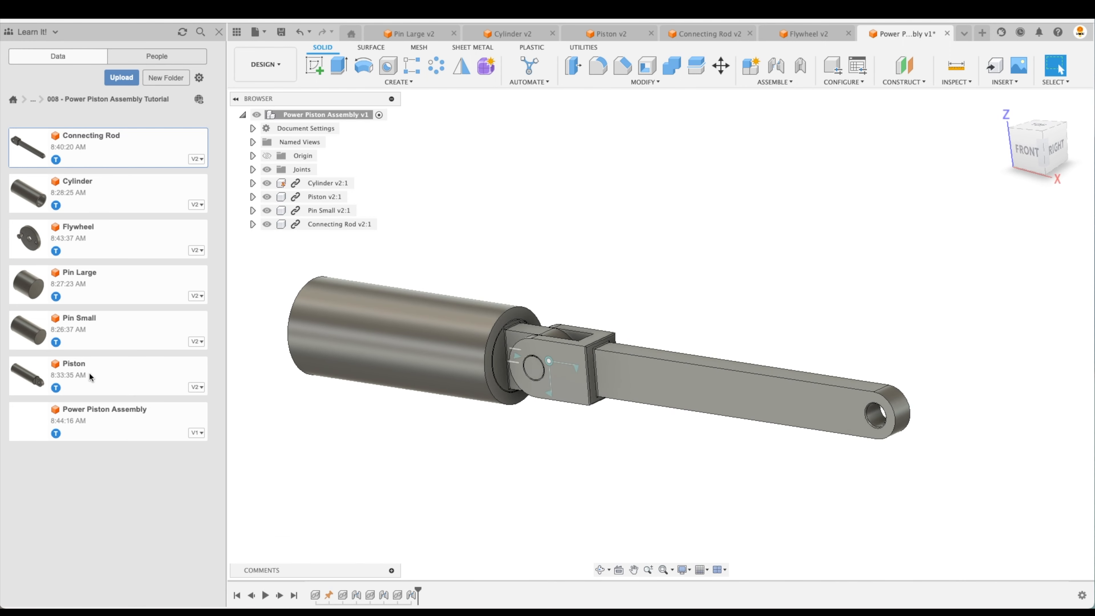
# Step: Insert a second Pin Small part into the assembly, moved along X beyond the connecting rod's free end
pyautogui.rightClick(93, 323)
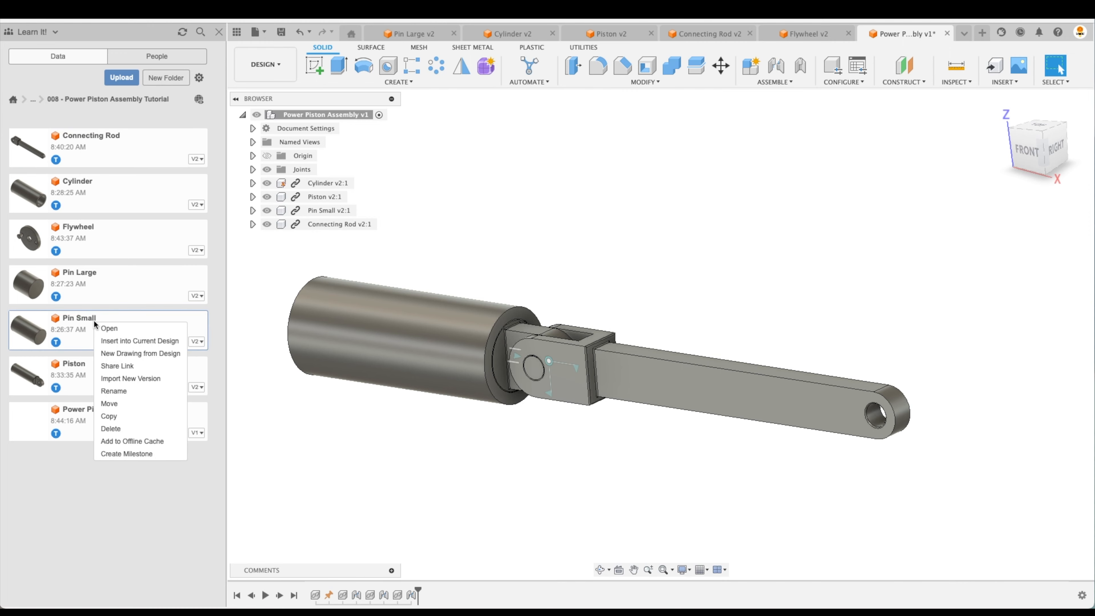
pyautogui.click(119, 341)
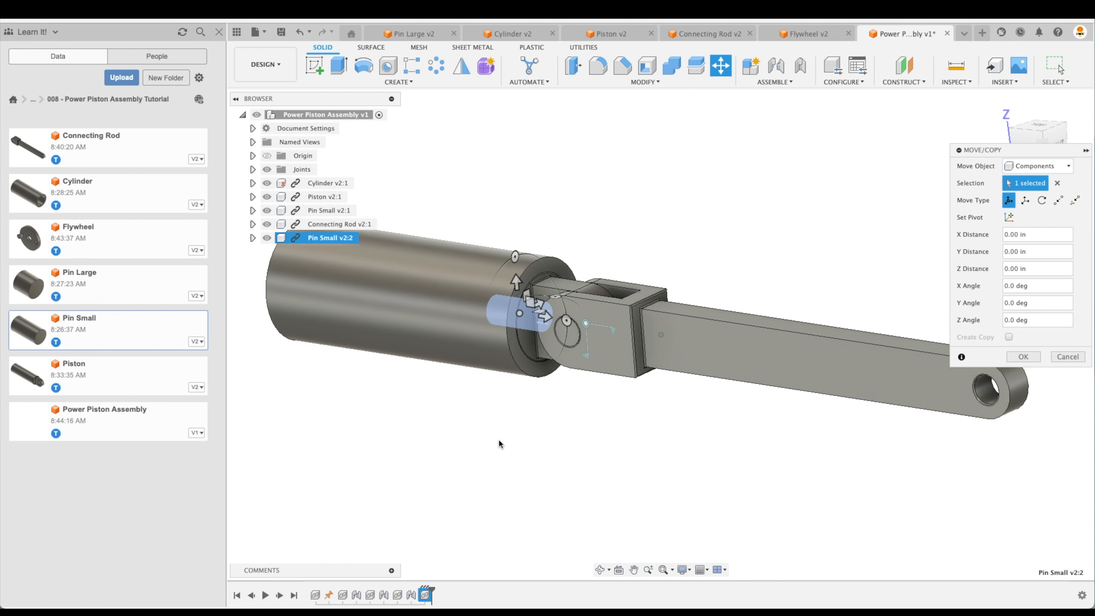
pyautogui.scroll(-3, 507, 430)
pyautogui.moveTo(504, 360); pyautogui.dragTo(907, 445)
pyautogui.scroll(5, 1016, 377)
pyautogui.click(1022, 356)
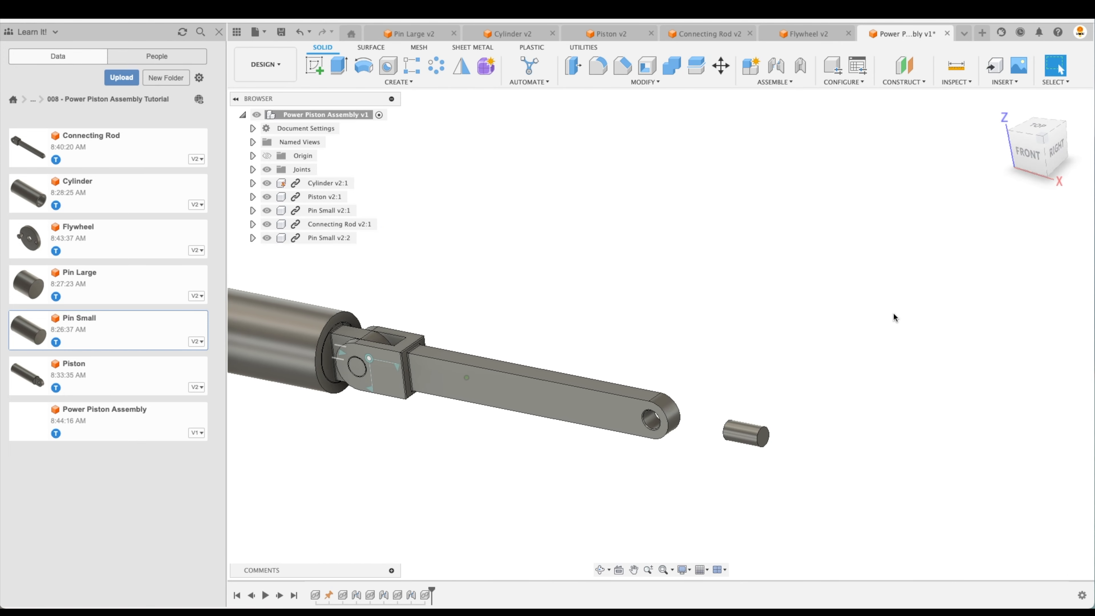
# Step: Join the midpoint of the second small pin's axis to the middle of the connecting rod's end hole with a Z-axis revolute joint
pyautogui.click(776, 67)
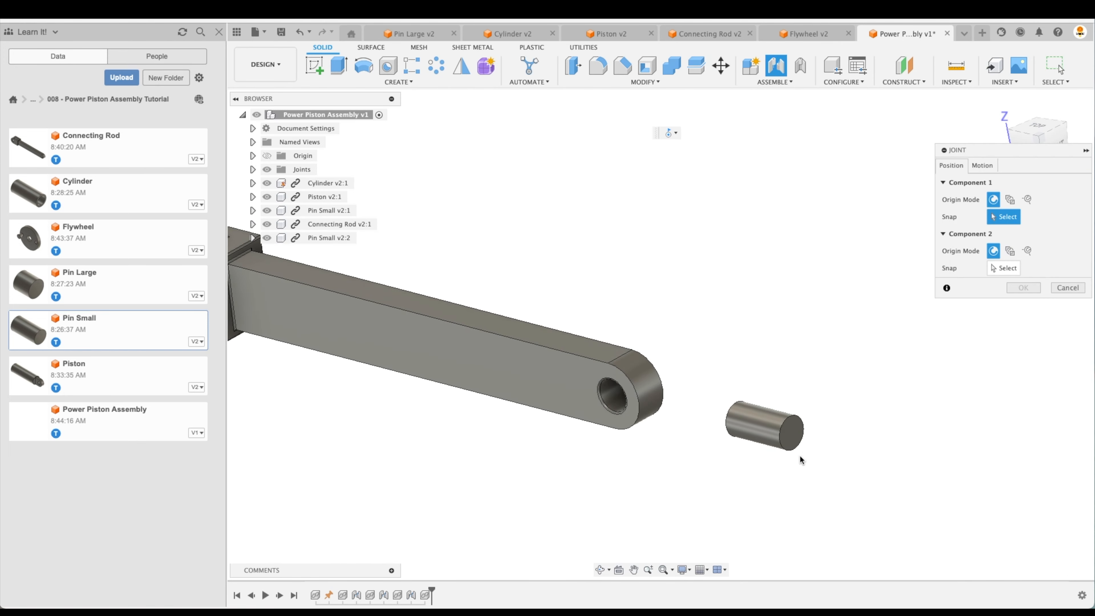
pyautogui.click(755, 433)
pyautogui.scroll(4, 631, 447)
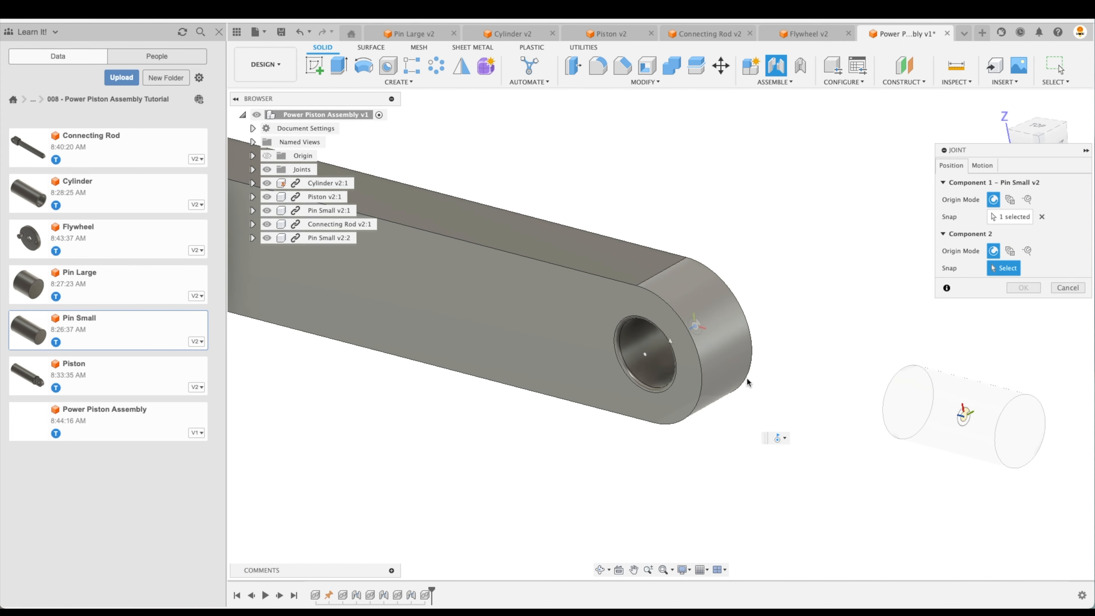
pyautogui.click(678, 348)
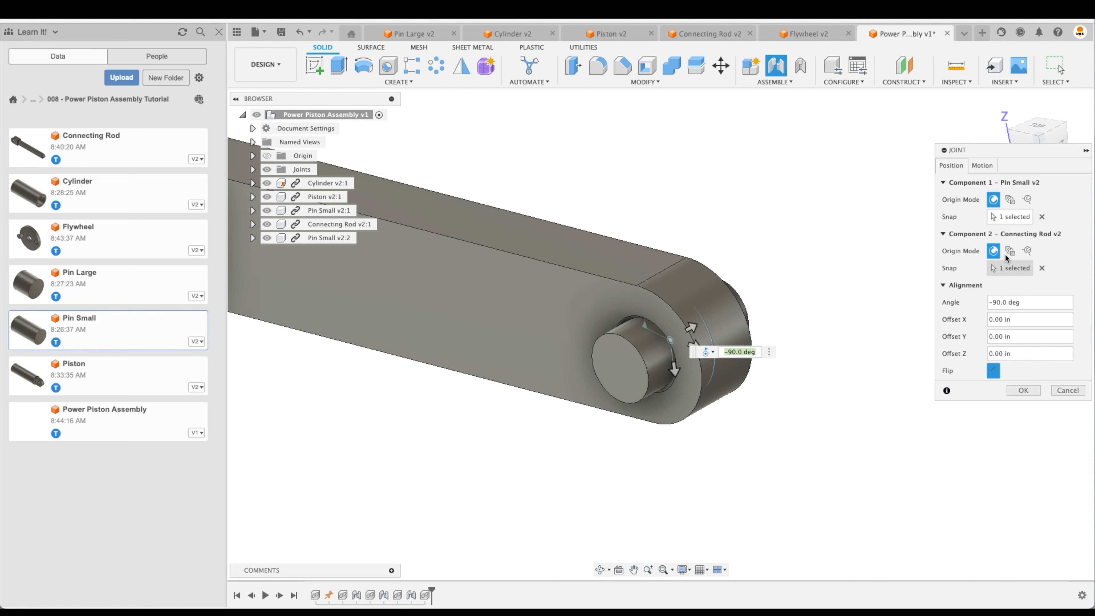
pyautogui.click(983, 166)
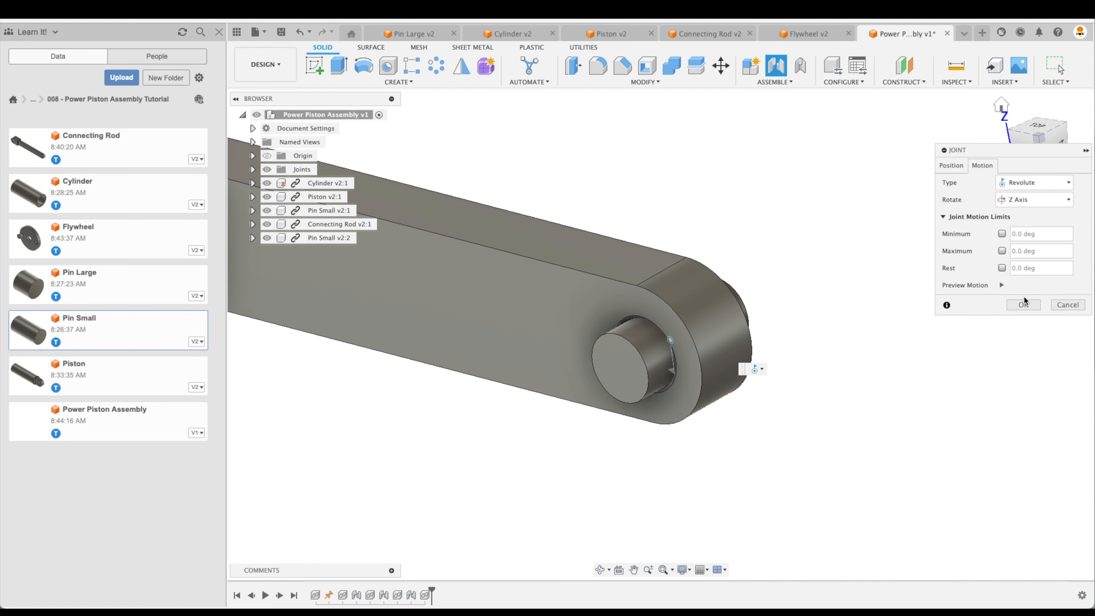
pyautogui.click(1026, 304)
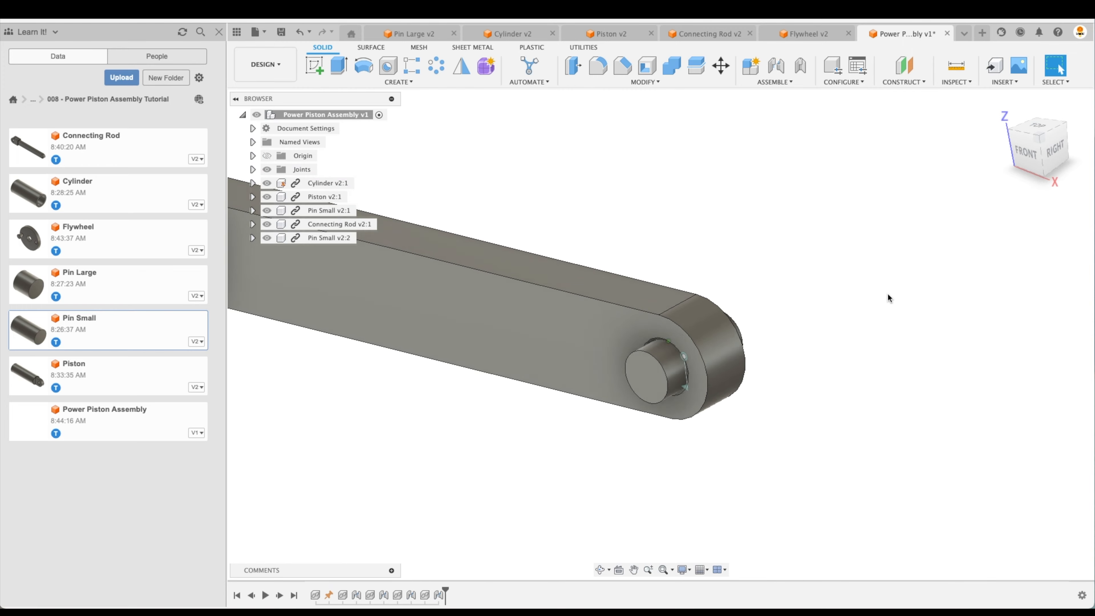
# Step: Insert the Flywheel part, moved 12.00 in along X and turned so its small hole faces the connecting rod
pyautogui.rightClick(89, 240)
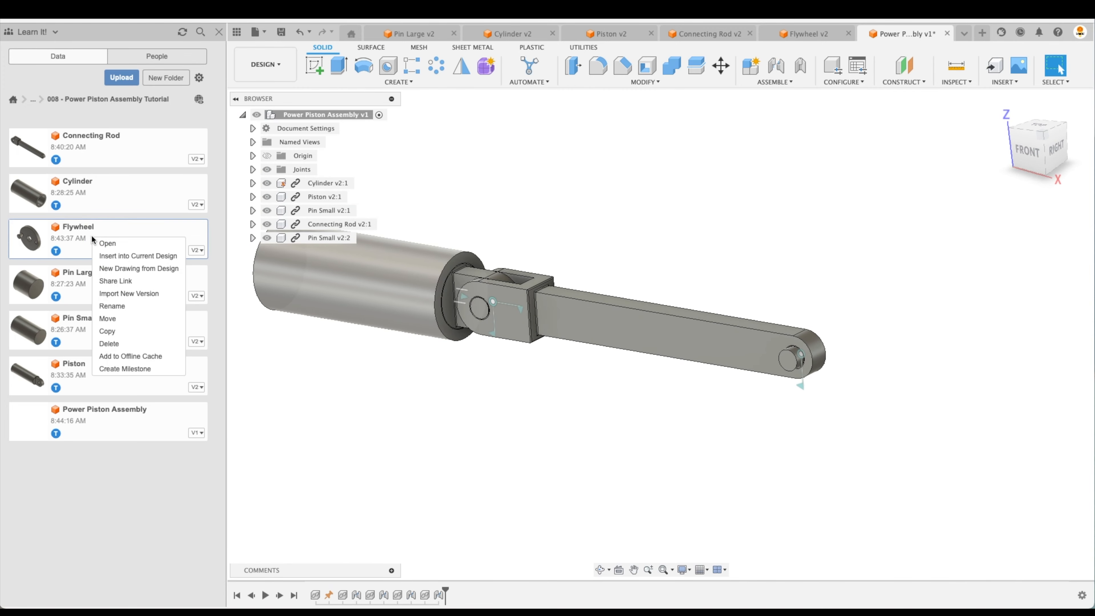
pyautogui.click(112, 252)
pyautogui.moveTo(570, 356); pyautogui.dragTo(958, 418)
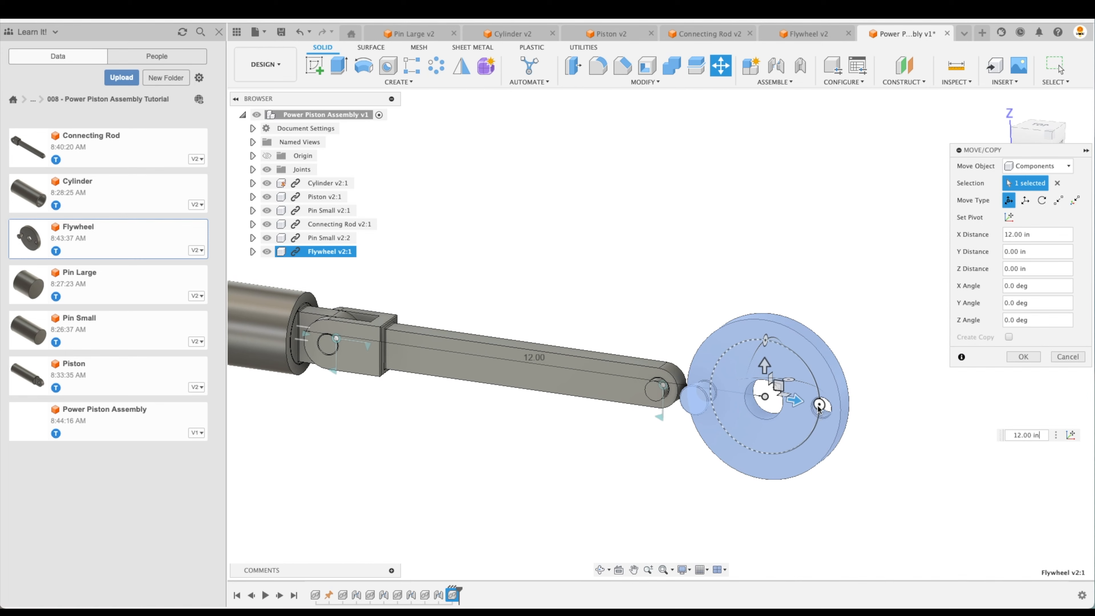
pyautogui.moveTo(824, 411); pyautogui.dragTo(717, 389)
pyautogui.click(1024, 357)
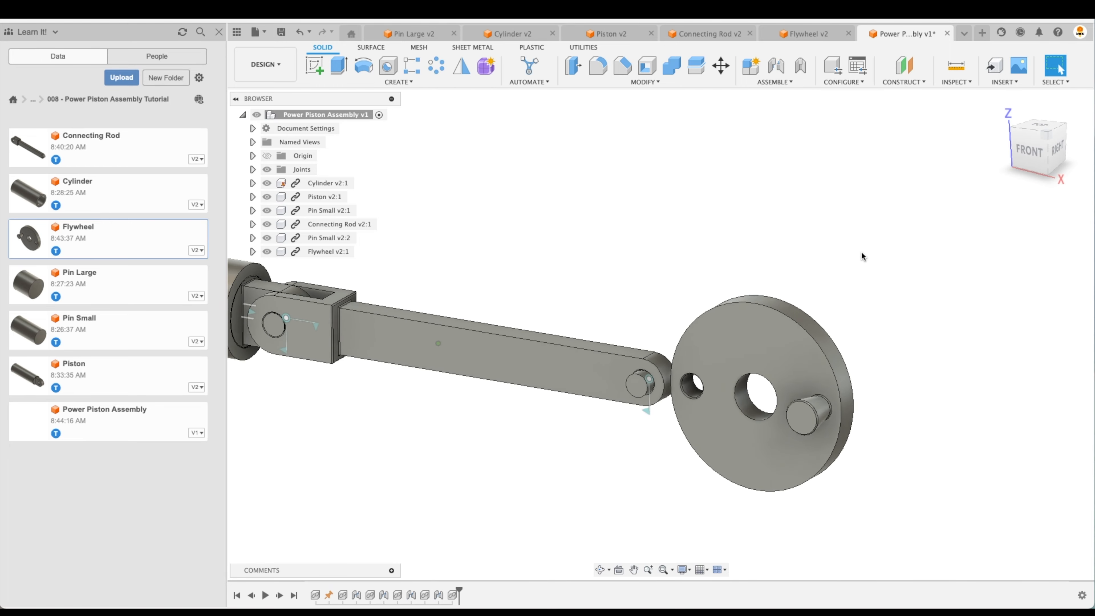
# Step: Join the end centre of the flywheel's small hole to the second small pin's end face centre, with the alignment flipped
pyautogui.scroll(2, 711, 345)
pyautogui.click(775, 67)
pyautogui.scroll(5, 689, 388)
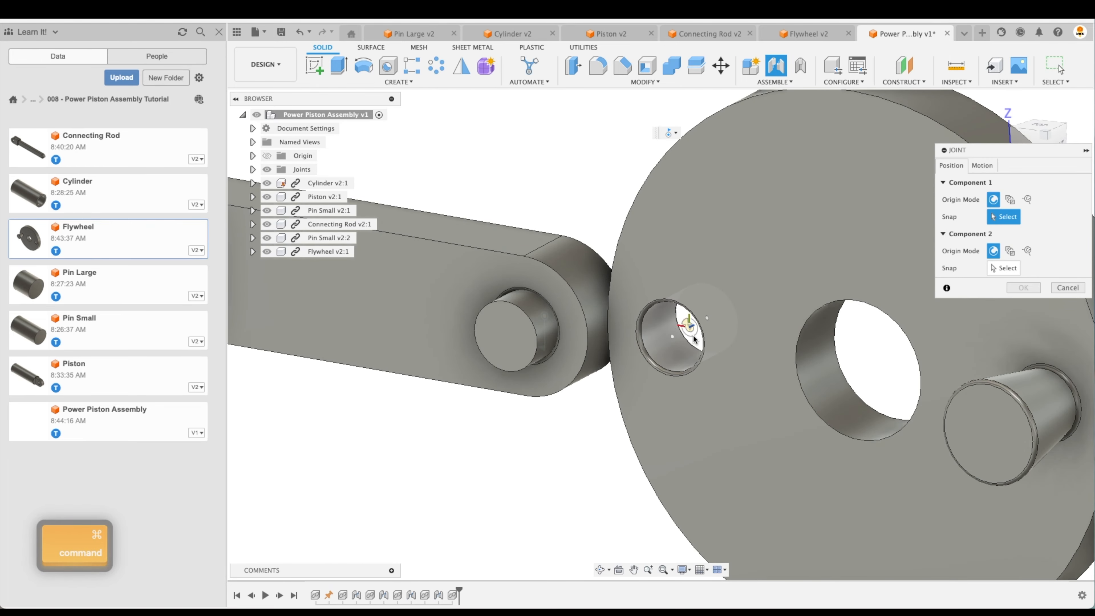
pyautogui.click(689, 343)
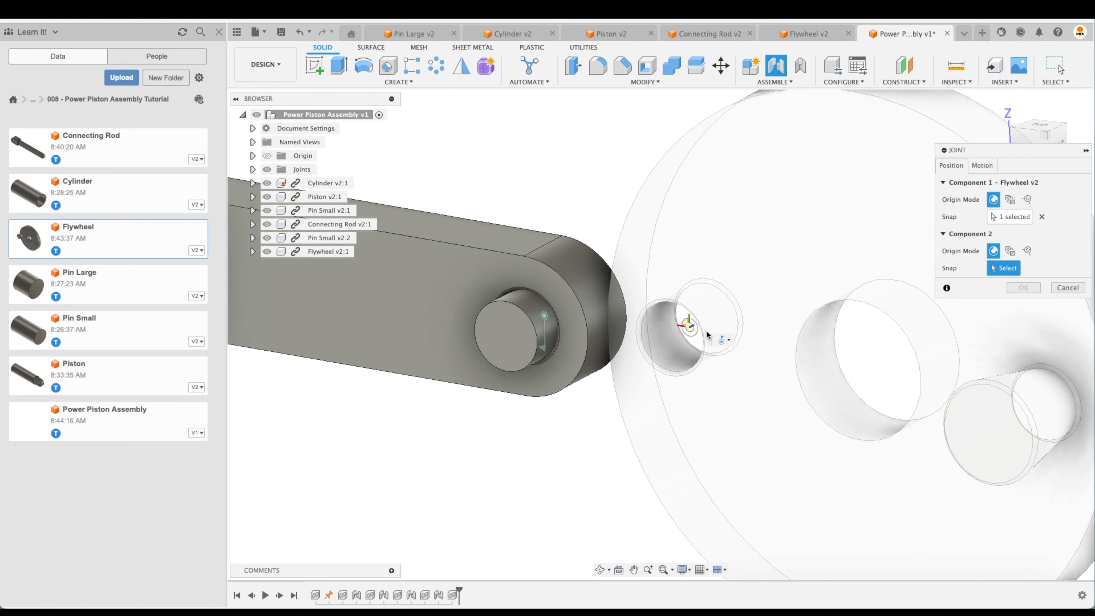
pyautogui.press('super')
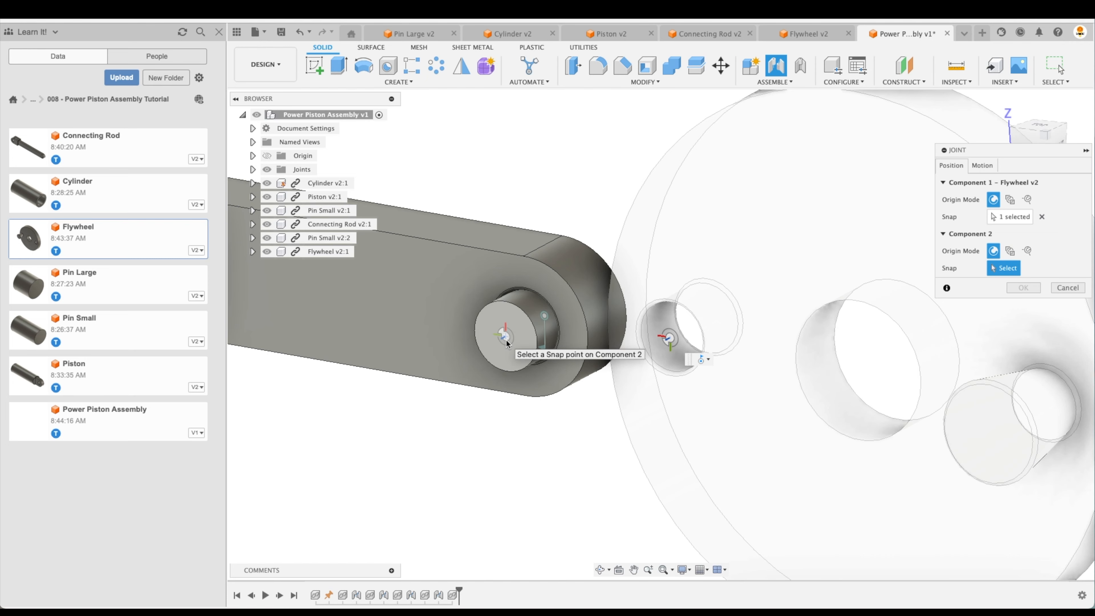
pyautogui.click(506, 340)
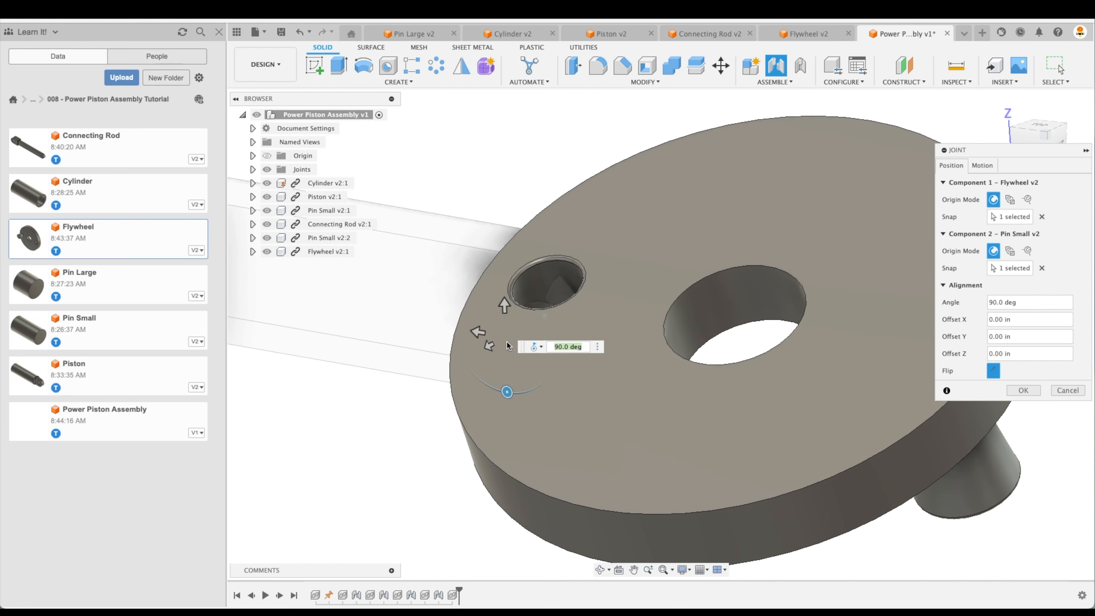
pyautogui.click(993, 370)
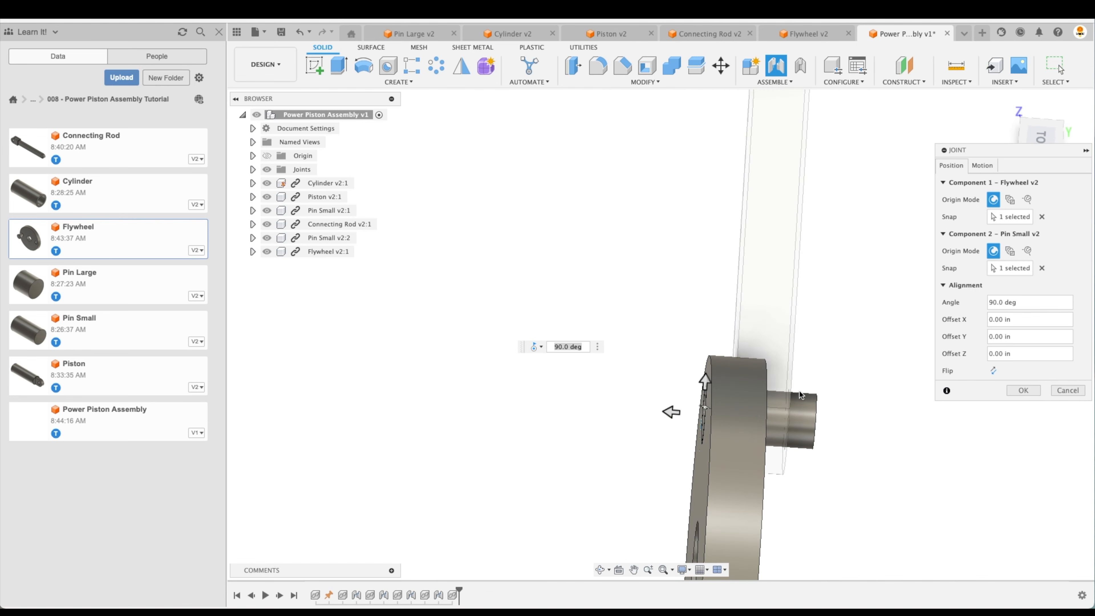
pyautogui.click(1025, 391)
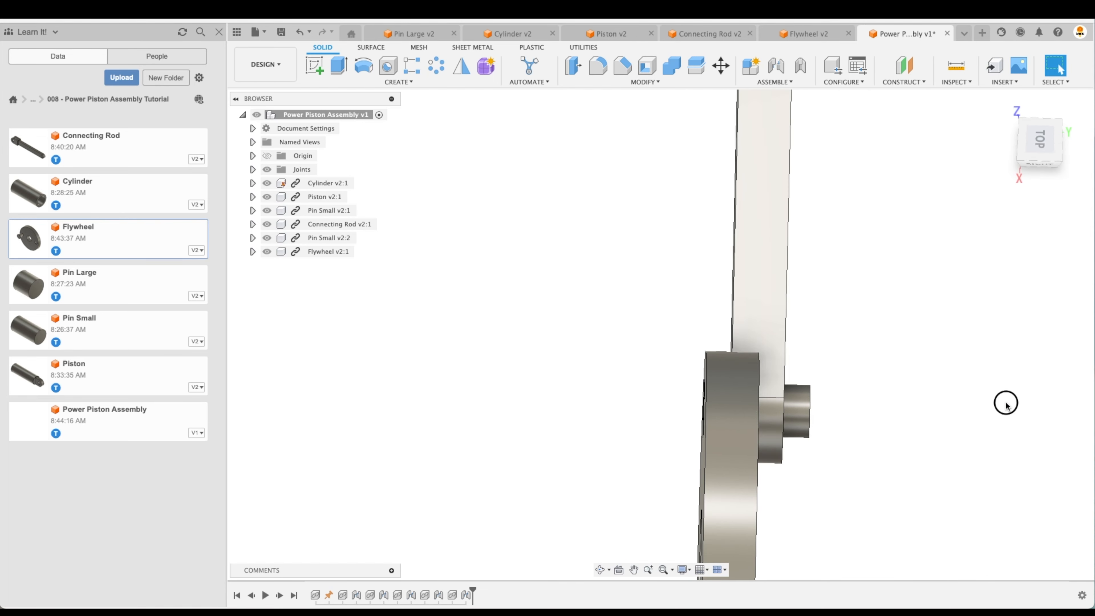
# Step: Edit the joint between the second small pin and connecting rod, moving its first snap to the pin's end centre
pyautogui.doubleClick(438, 595)
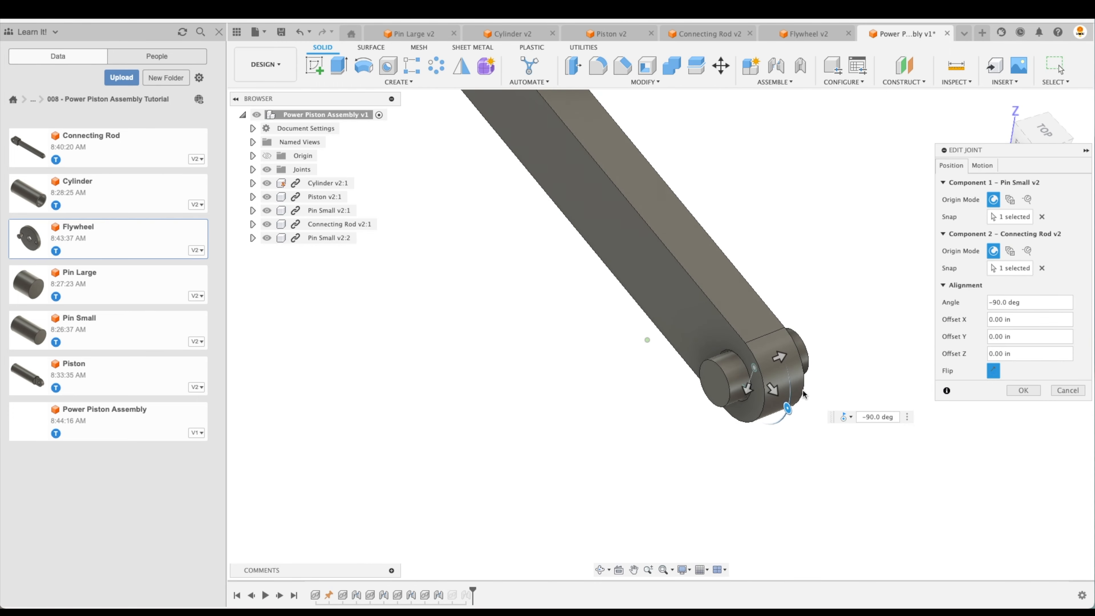
pyautogui.click(1042, 217)
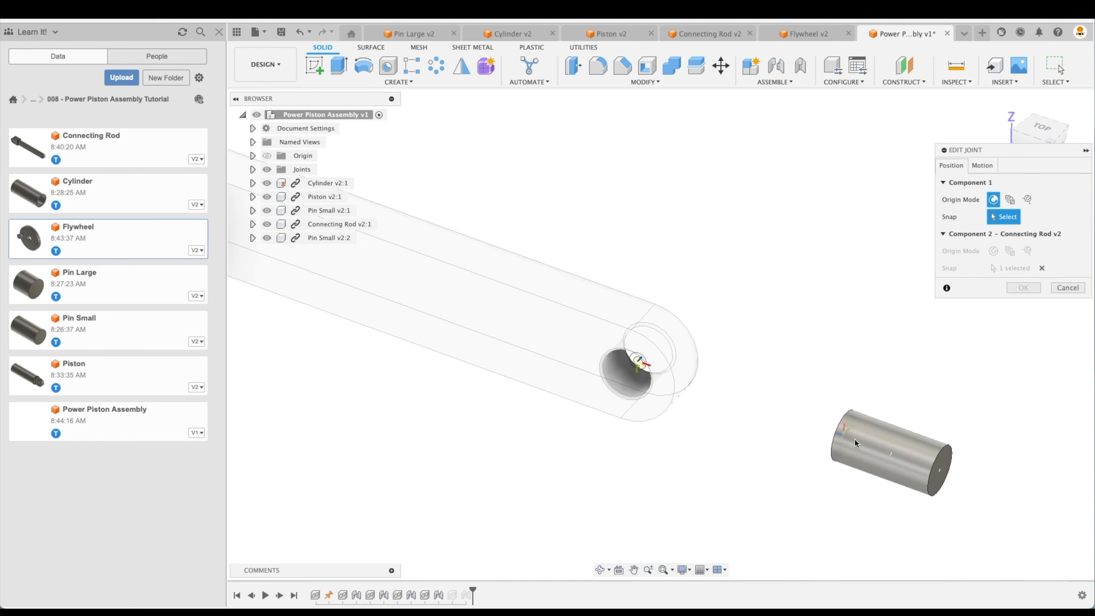
pyautogui.click(855, 442)
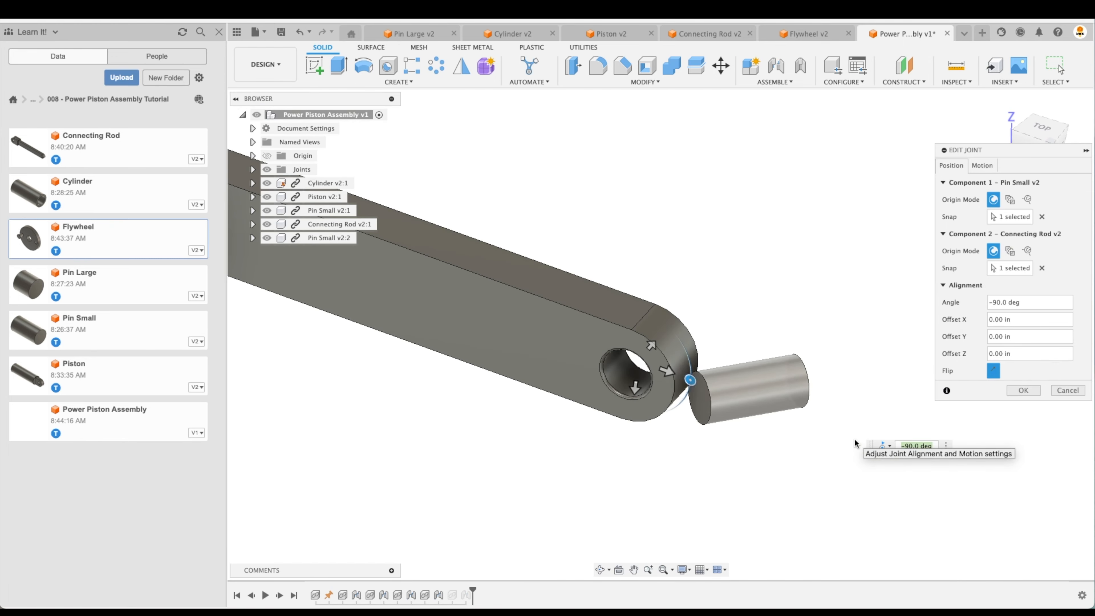
# Step: Move the joint's second snap to the hole centre on the connecting rod's far side face and flip the alignment
pyautogui.click(1041, 267)
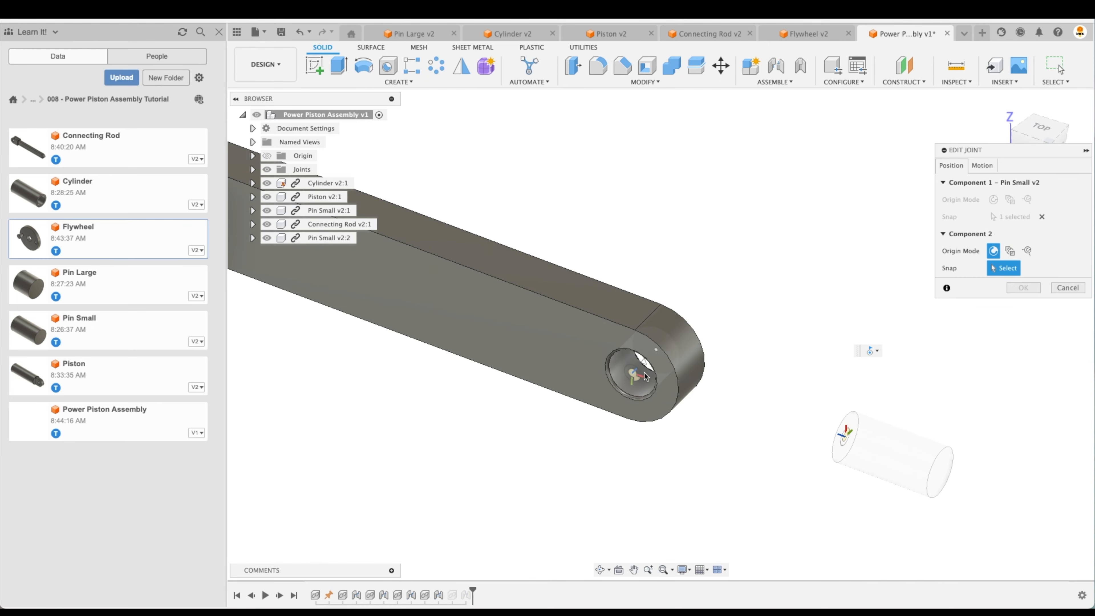
pyautogui.moveTo(725, 379)
pyautogui.keyDown('shift'); pyautogui.mouseDown(button='middle')
pyautogui.moveTo(755, 381)
pyautogui.moveTo(740, 324)
pyautogui.mouseUp(button='middle'); pyautogui.keyUp('shift')
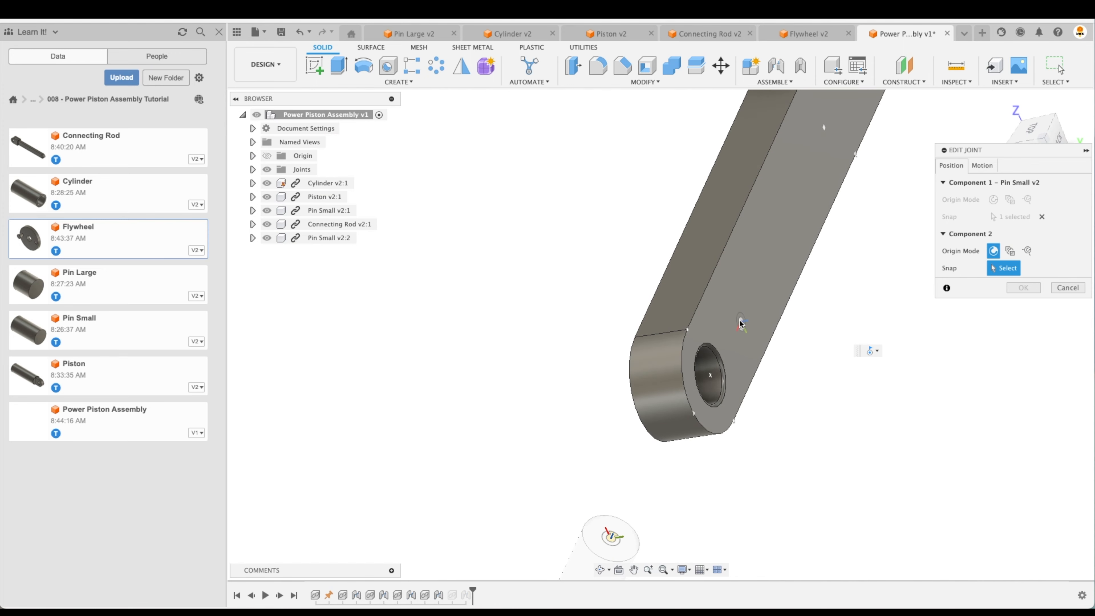
pyautogui.click(740, 324)
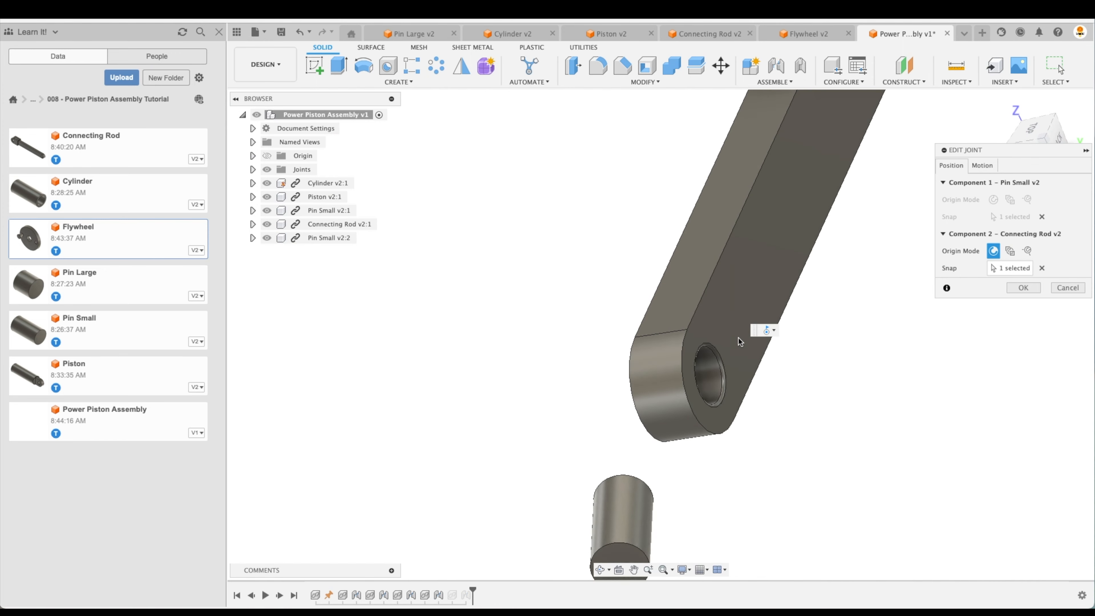
pyautogui.click(1041, 268)
pyautogui.press('super')
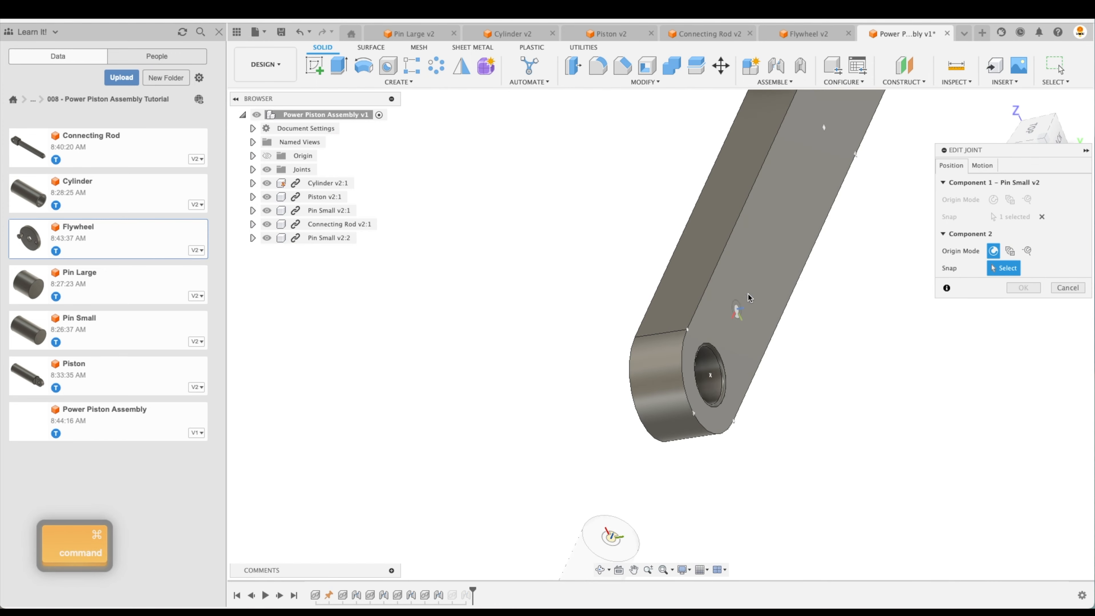
pyautogui.click(715, 376)
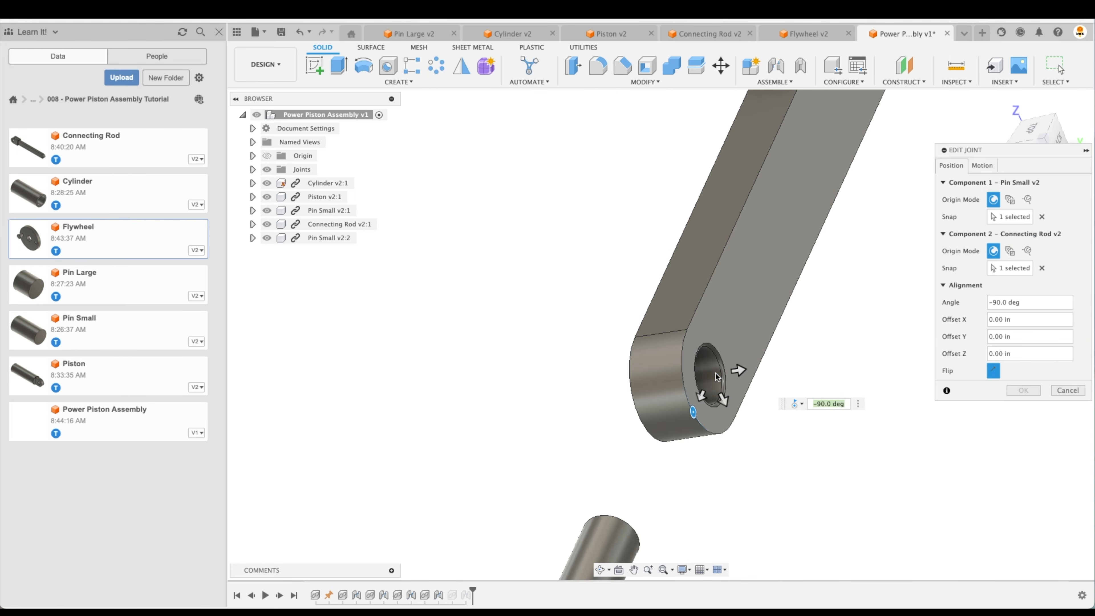
pyautogui.click(993, 370)
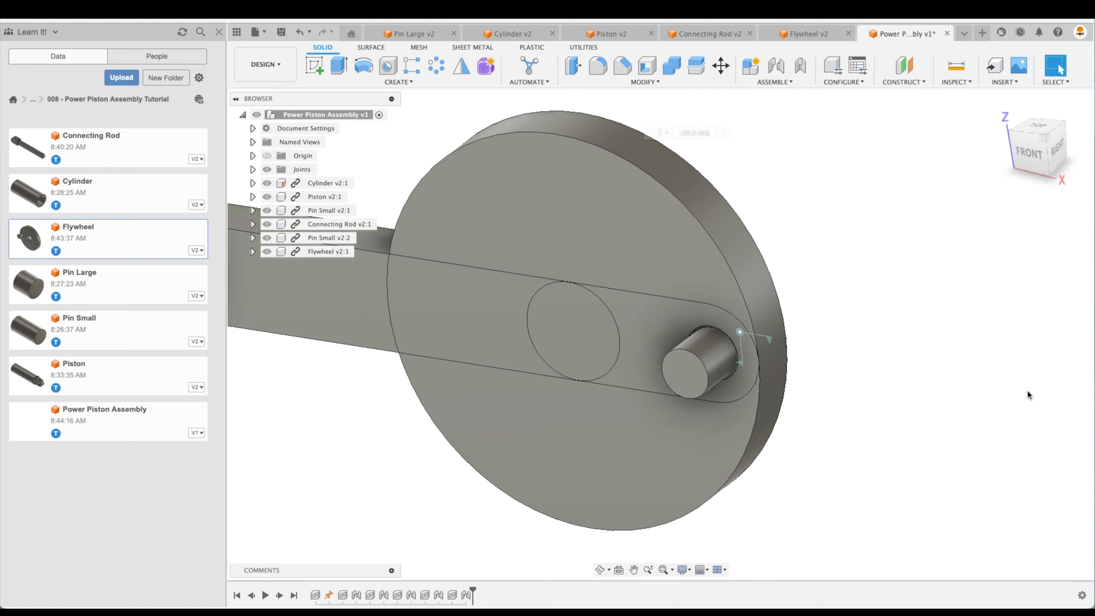
# Step: Edit the flywheel joint and move its second snap to the centre of the small pin's protruding end face
pyautogui.scroll(-3, 1027, 395)
pyautogui.keyDown('shift'); pyautogui.moveTo(733, 427); pyautogui.dragTo(694, 446, button='middle'); pyautogui.keyUp('shift')
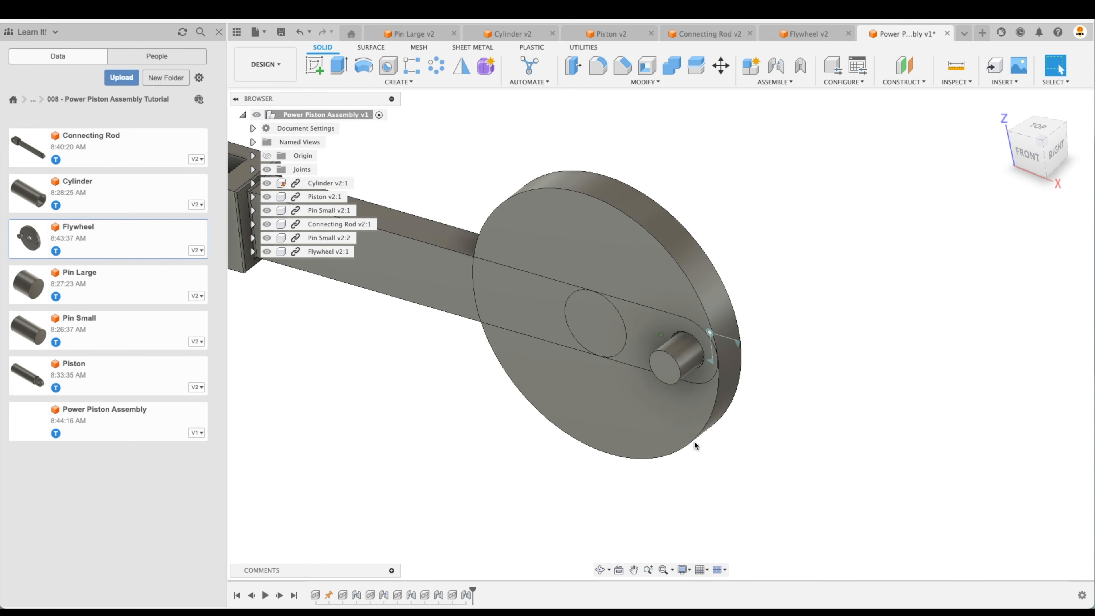
pyautogui.doubleClick(466, 595)
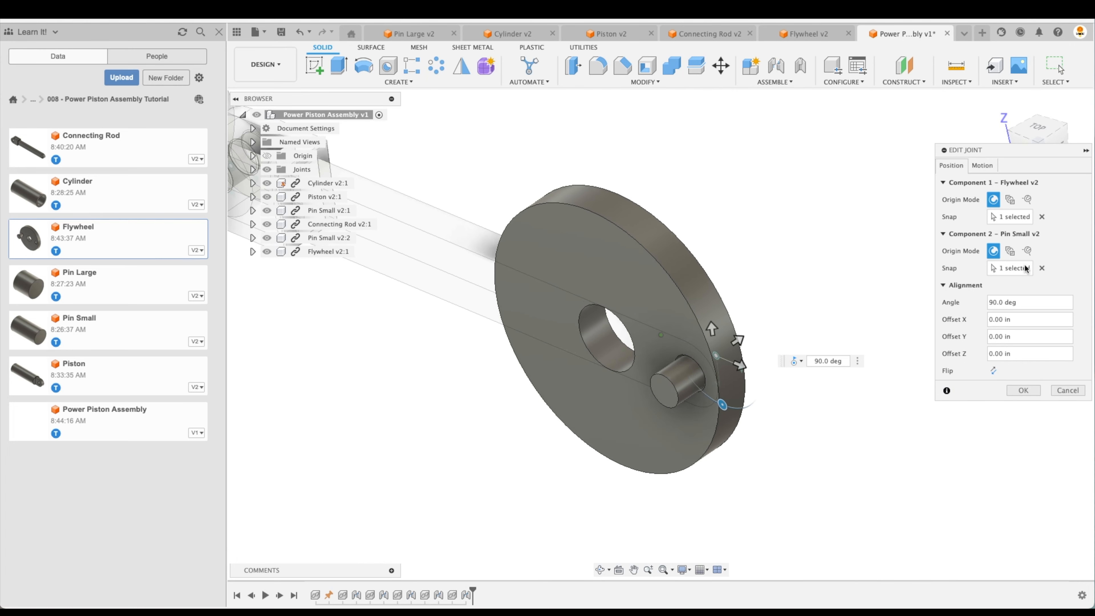
pyautogui.click(1042, 268)
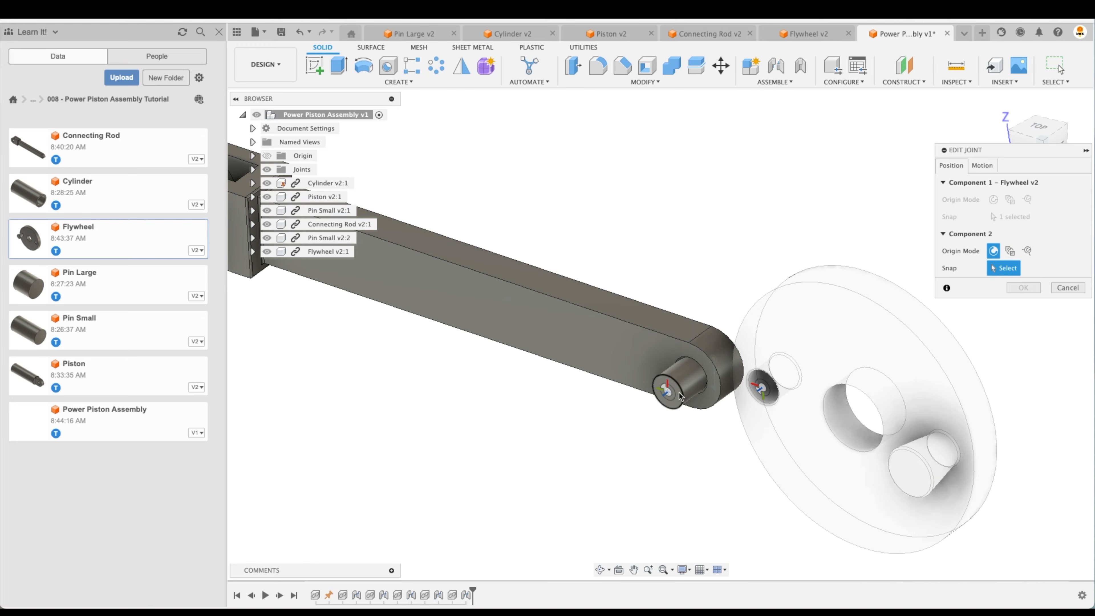
pyautogui.click(670, 399)
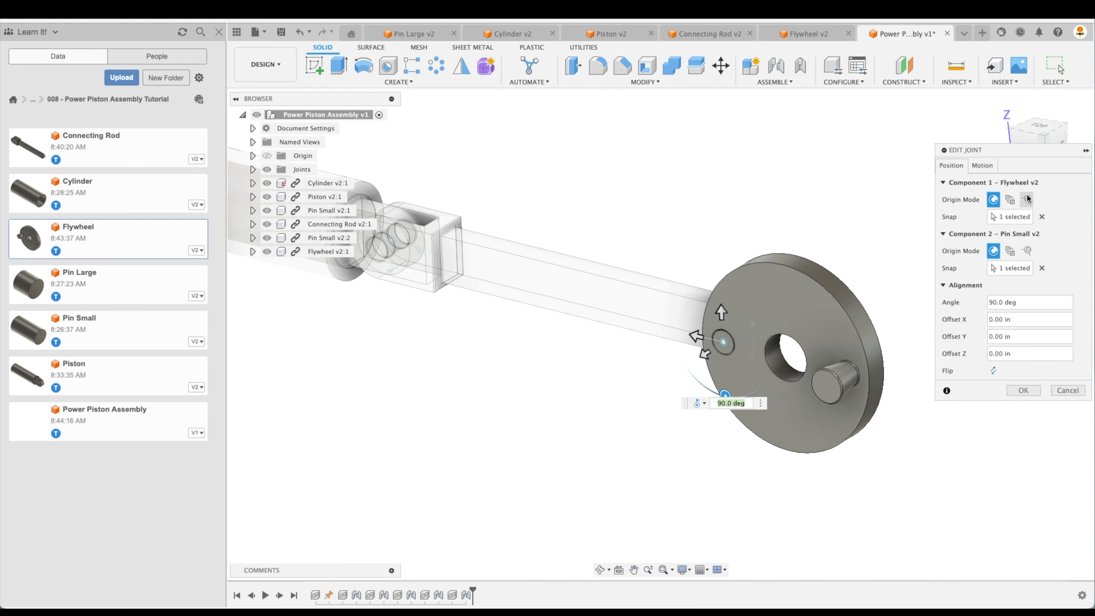
# Step: Preview the flywheel joint's revolute motion about the Z axis and apply the joint edit
pyautogui.click(981, 165)
pyautogui.click(1001, 217)
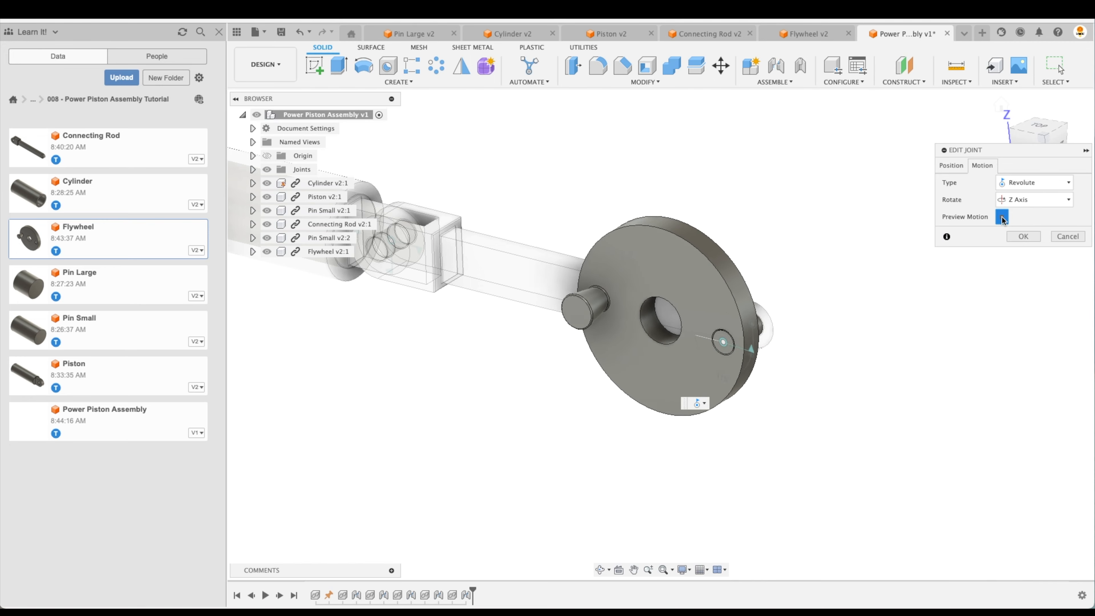
pyautogui.click(1026, 238)
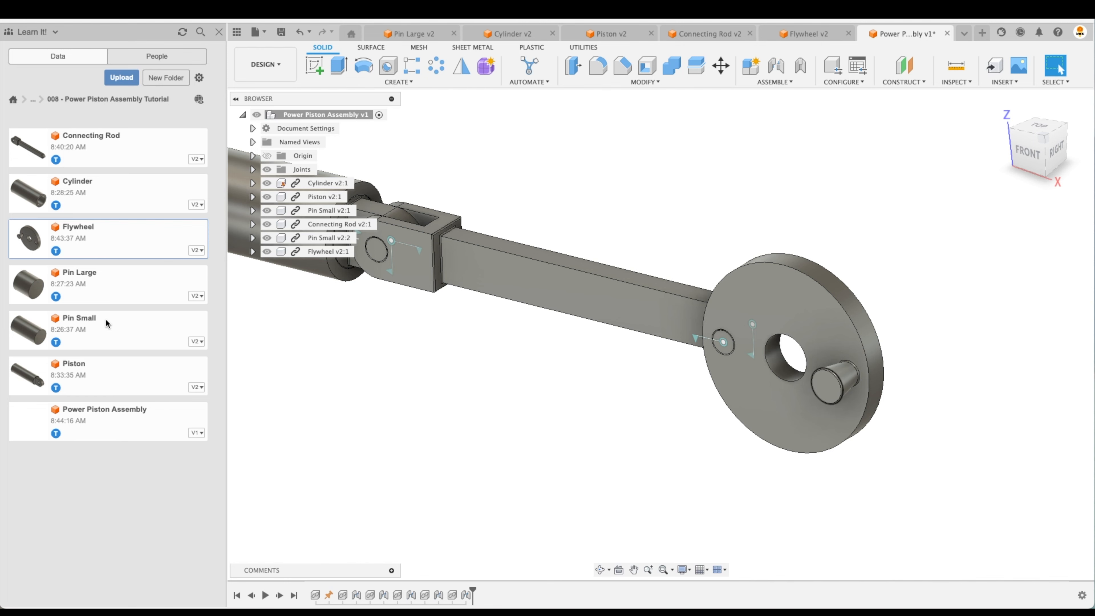
# Step: Insert the Pin Large component into the assembly and move it 17.00 in along X
pyautogui.rightClick(91, 285)
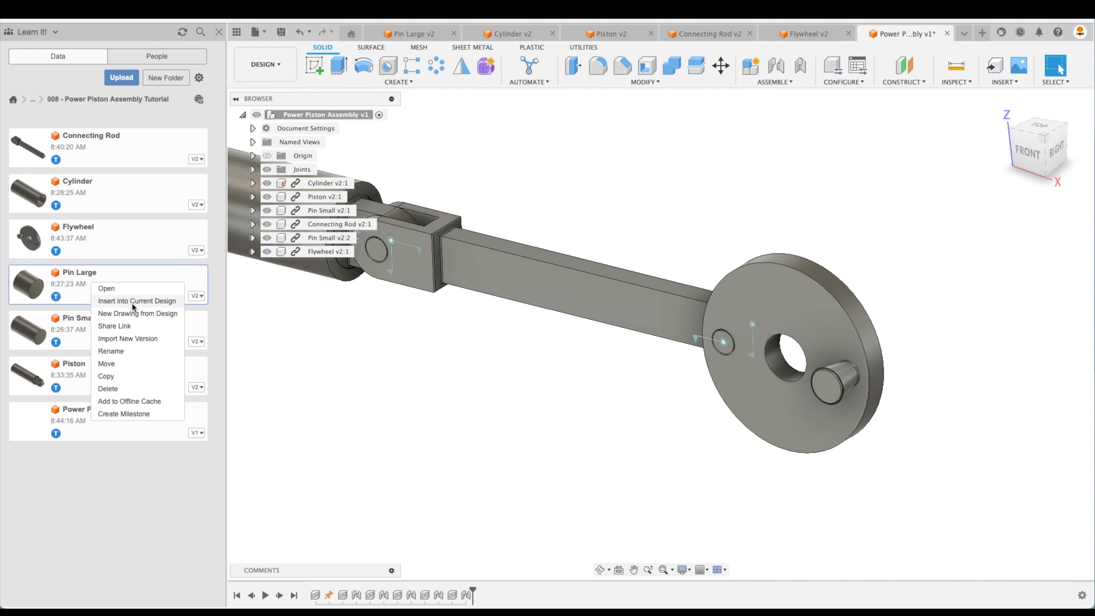
pyautogui.click(133, 301)
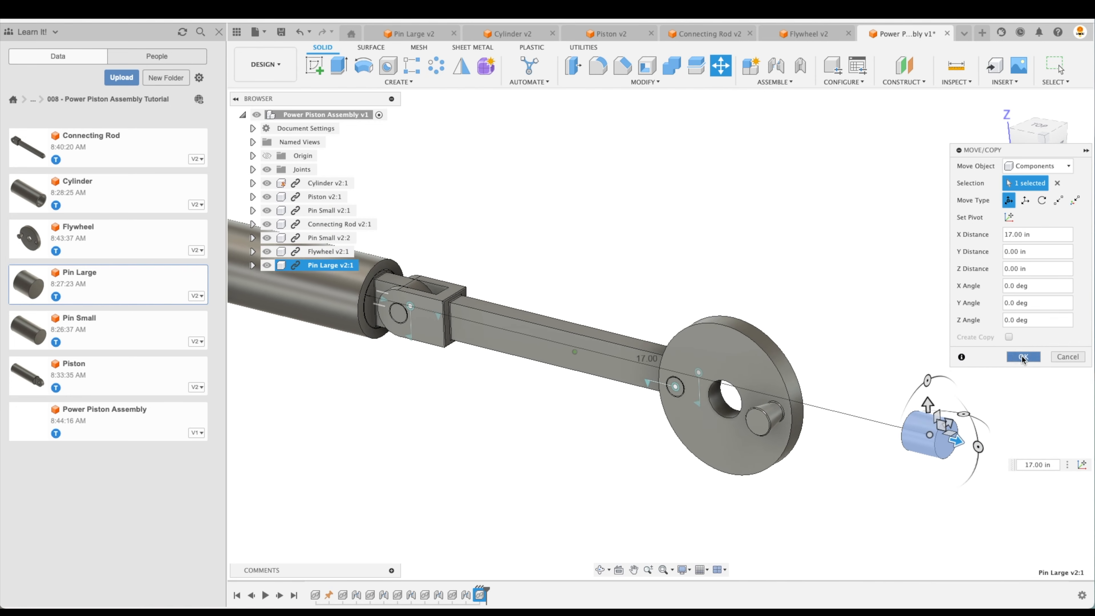
pyautogui.press('Return')
# Step: Join the large pin's end face centre to the centre hole of the flywheel and flip the alignment so the pin protrudes from the front
pyautogui.click(776, 66)
pyautogui.scroll(3, 927, 427)
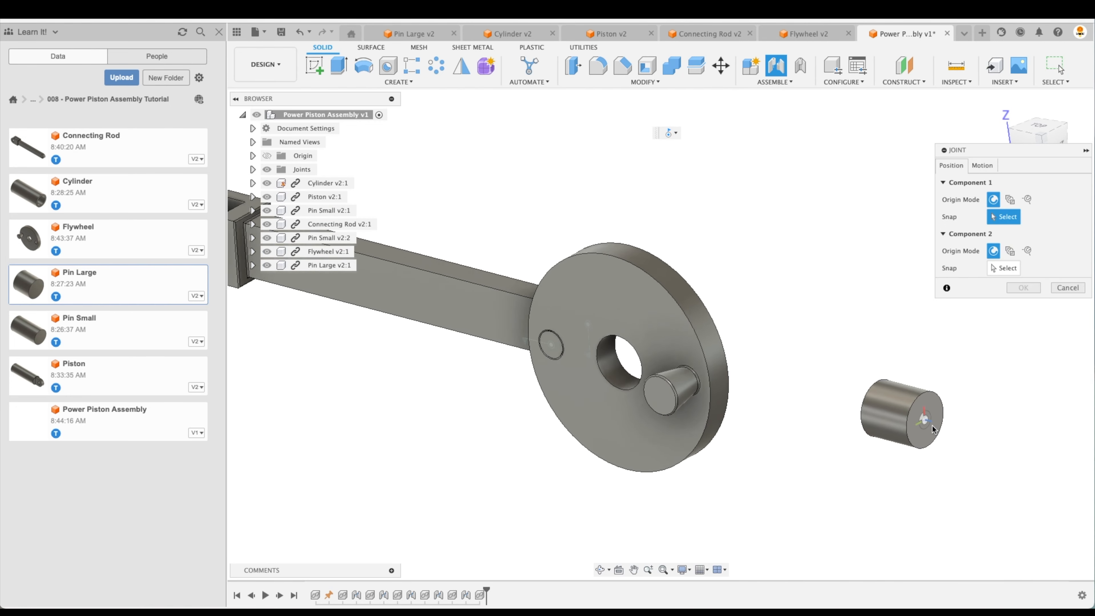
pyautogui.click(926, 423)
pyautogui.scroll(3, 755, 501)
pyautogui.moveTo(758, 399); pyautogui.dragTo(784, 506, button='middle')
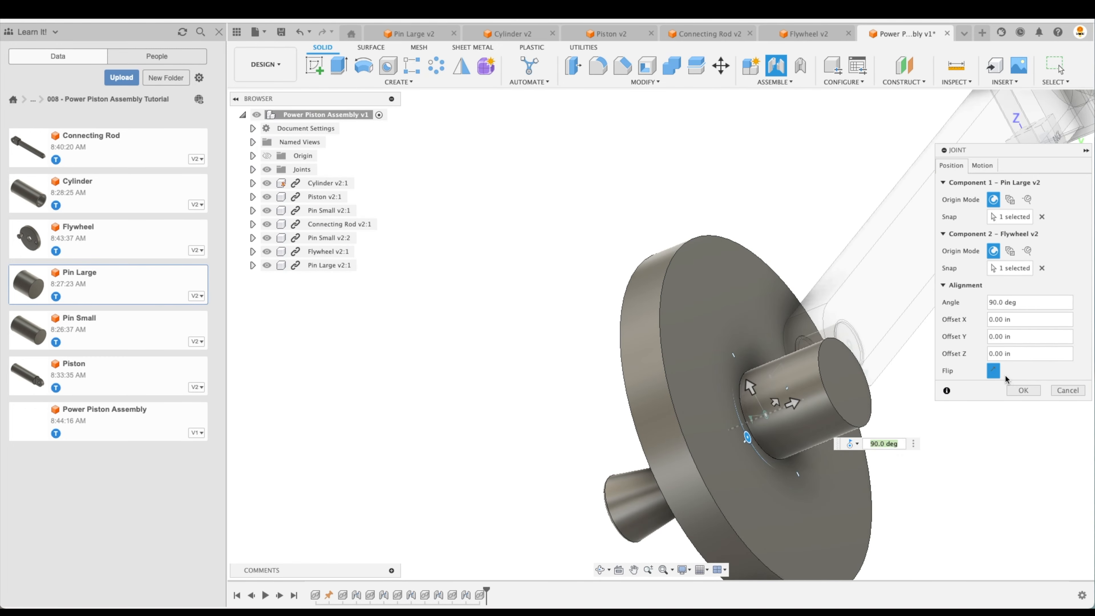
pyautogui.click(993, 371)
pyautogui.keyDown('shift'); pyautogui.moveTo(767, 401); pyautogui.dragTo(695, 427, button='middle'); pyautogui.keyUp('shift')
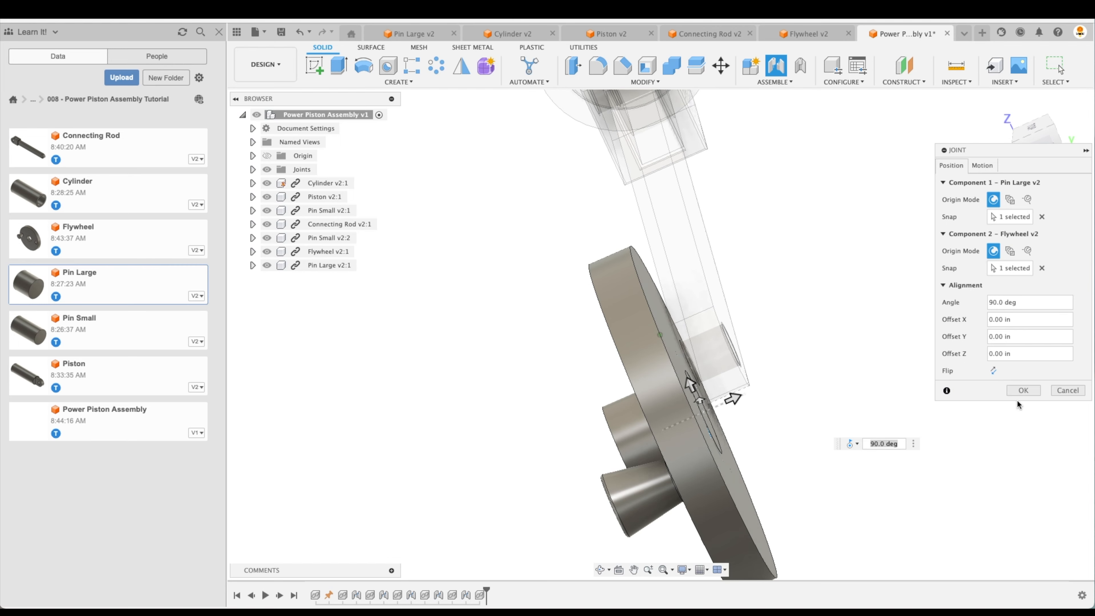
pyautogui.click(1022, 389)
# Step: Ground the Pin Large component in the assembly
pyautogui.keyDown('shift'); pyautogui.moveTo(1008, 404); pyautogui.dragTo(1048, 386, button='middle'); pyautogui.keyUp('shift')
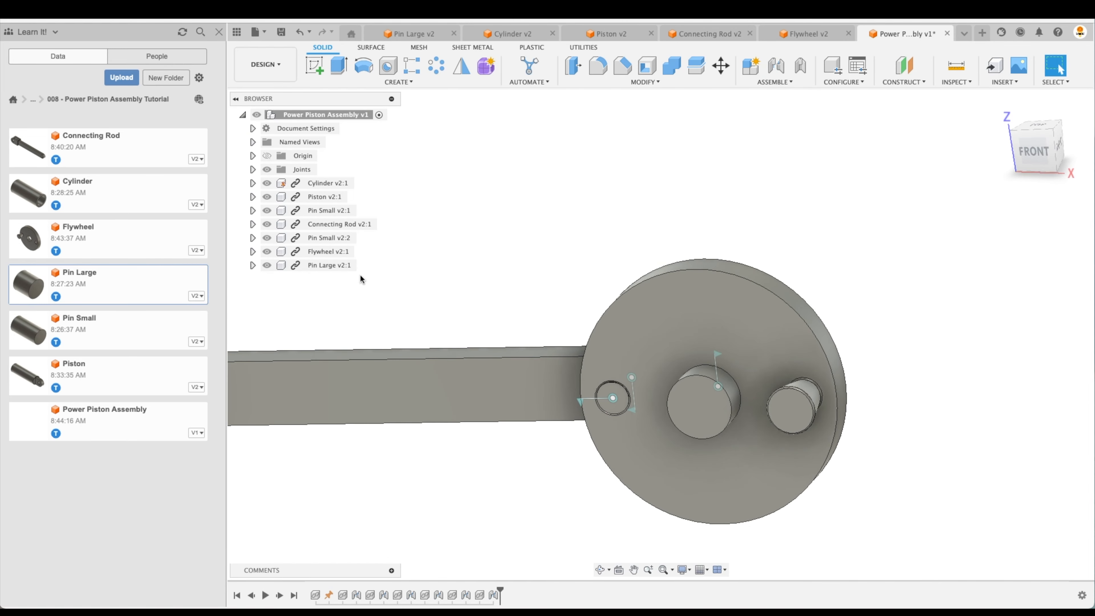
pyautogui.rightClick(326, 270)
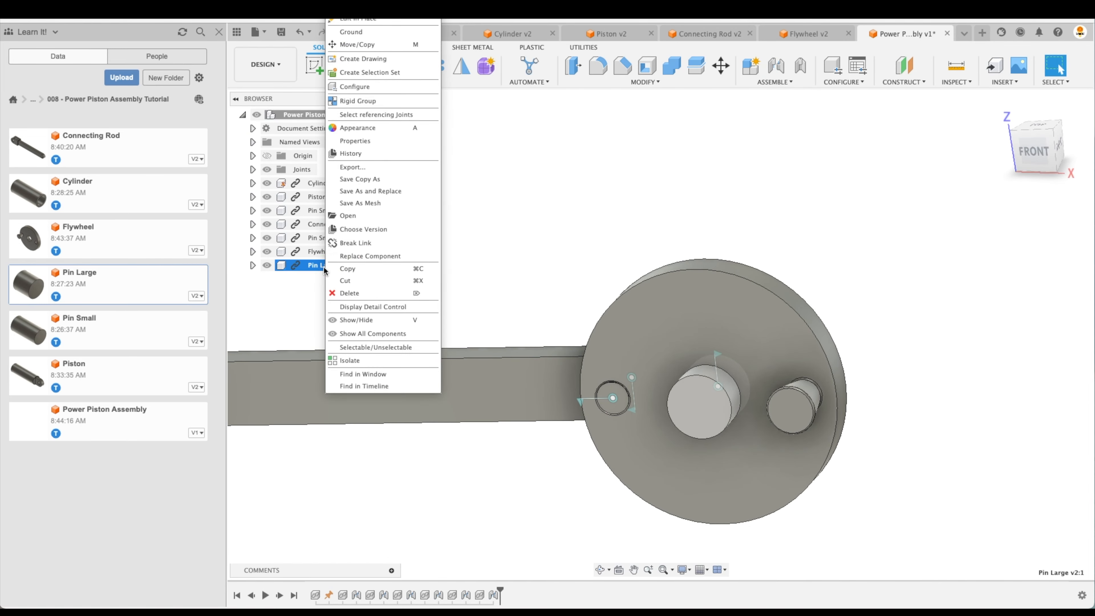
pyautogui.click(357, 34)
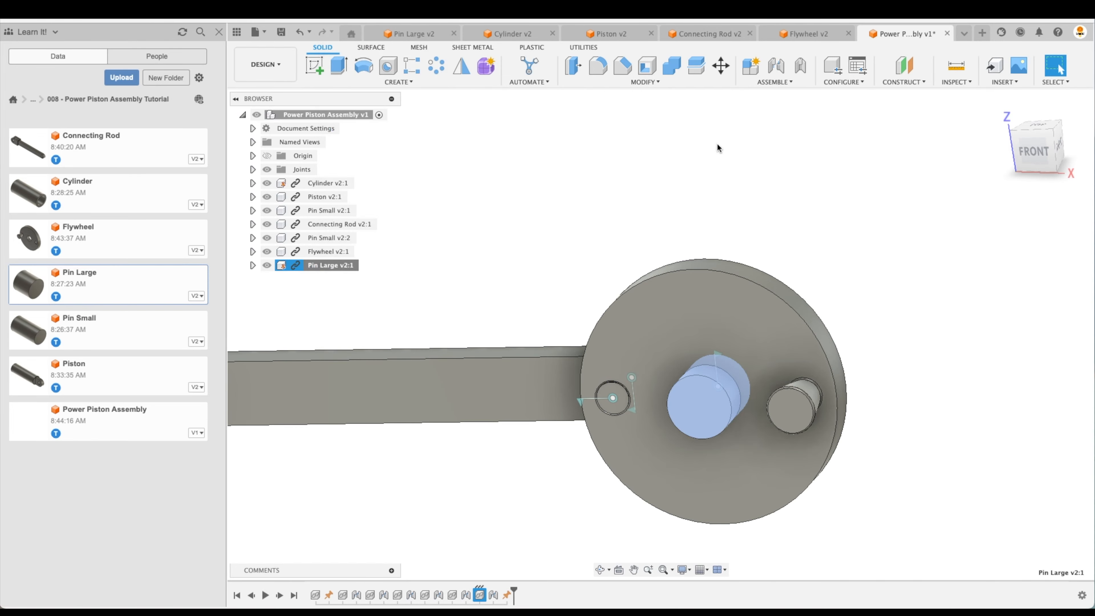
# Step: Test the mechanism's motion by rotating the flywheel around the grounded large pin
pyautogui.keyDown('shift'); pyautogui.moveTo(715, 147); pyautogui.dragTo(762, 179, button='middle'); pyautogui.keyUp('shift')
pyautogui.scroll(-3, 762, 178)
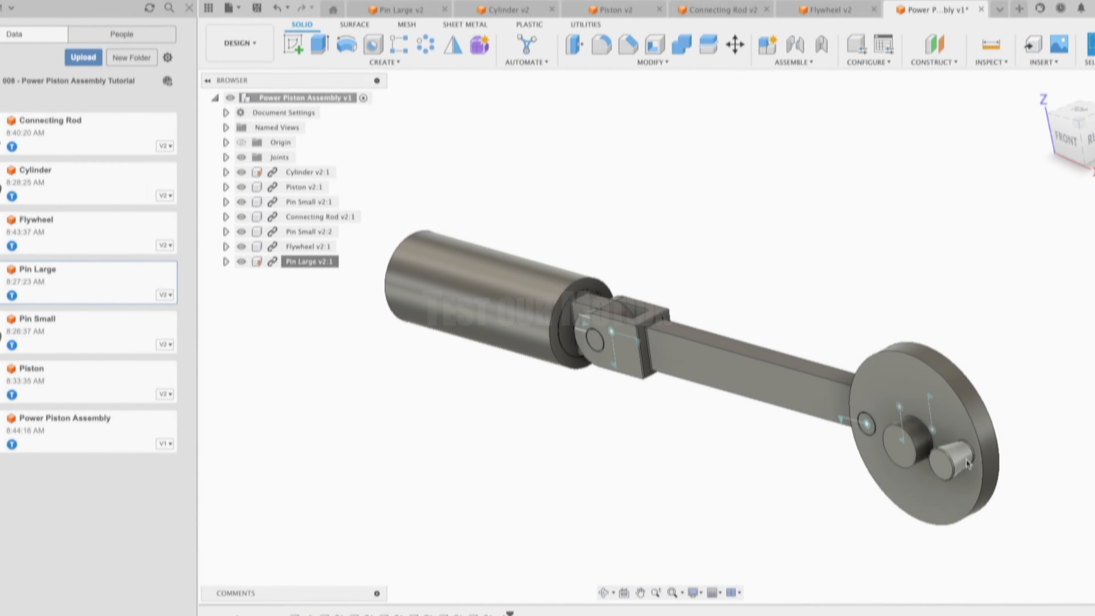
pyautogui.moveTo(1050, 512); pyautogui.dragTo(1041, 502, button='middle')
pyautogui.moveTo(933, 458); pyautogui.dragTo(931, 451, button='middle')
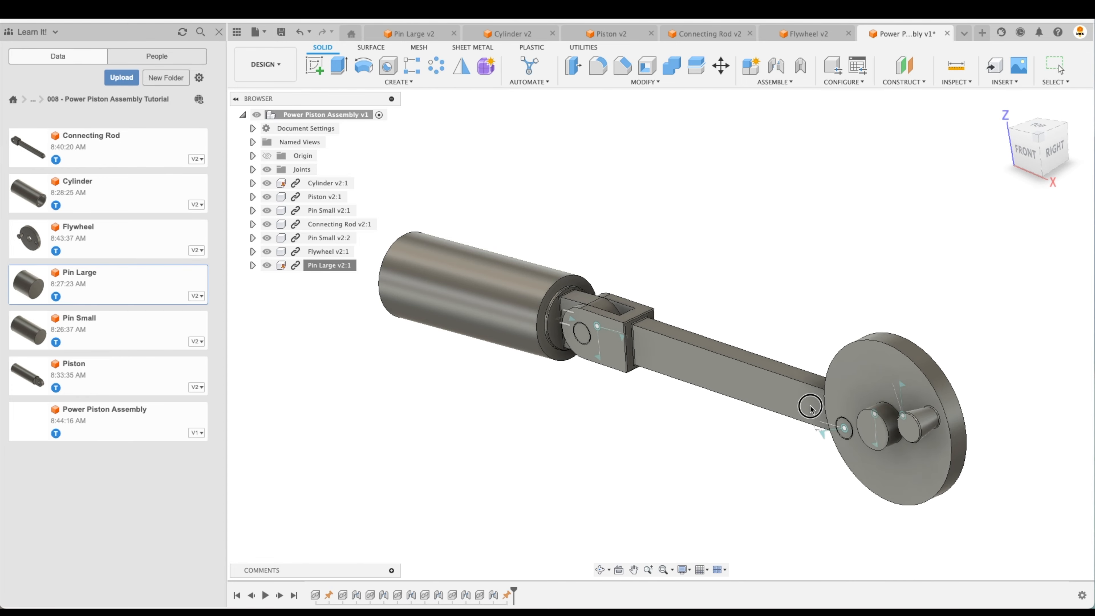
pyautogui.moveTo(810, 408); pyautogui.dragTo(936, 465)
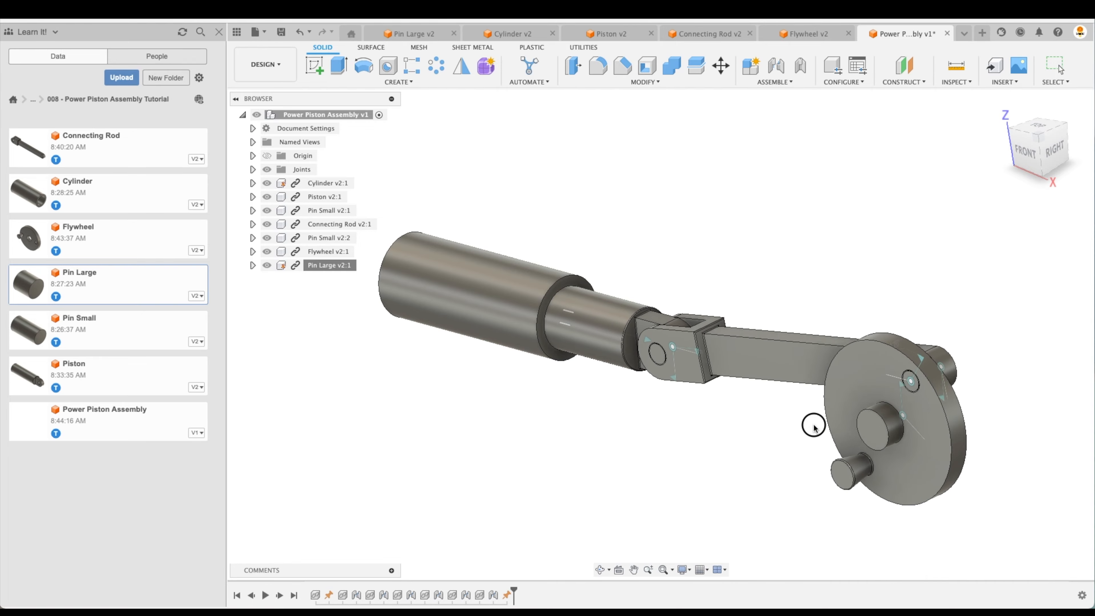
pyautogui.moveTo(901, 518); pyautogui.dragTo(962, 276)
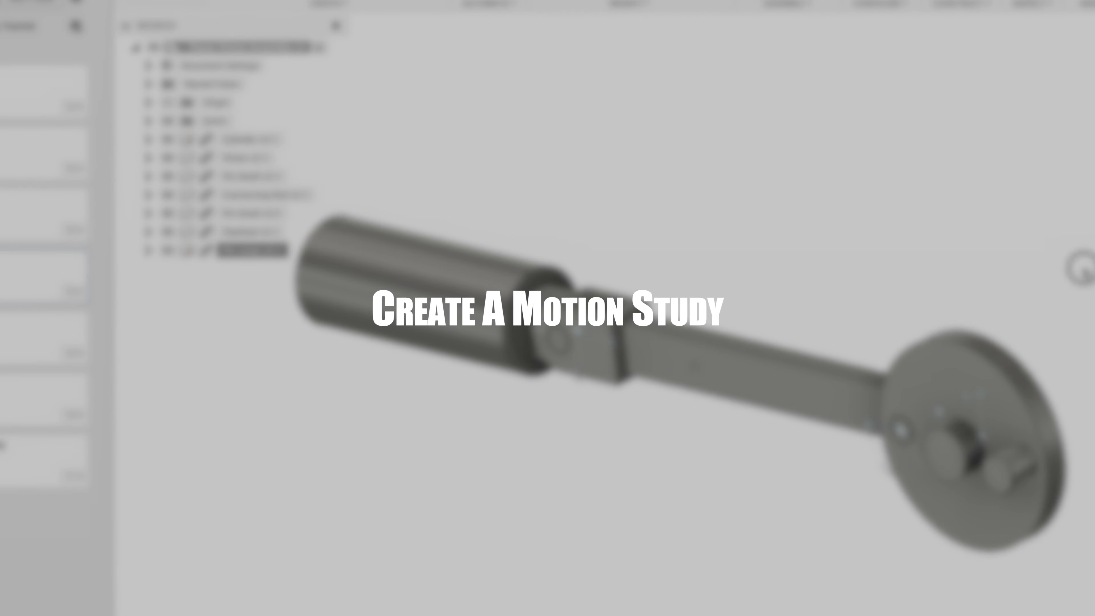
# Step: Start a new motion study for the assembly and close the data panel
pyautogui.moveTo(787, 476); pyautogui.dragTo(750, 449, button='middle')
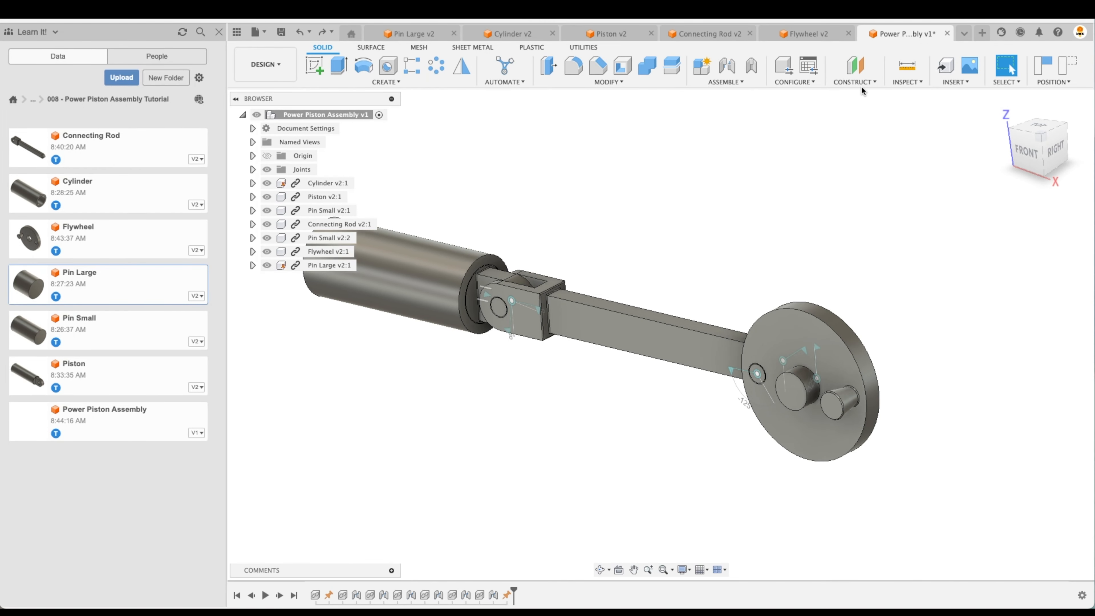
pyautogui.click(735, 84)
pyautogui.click(745, 228)
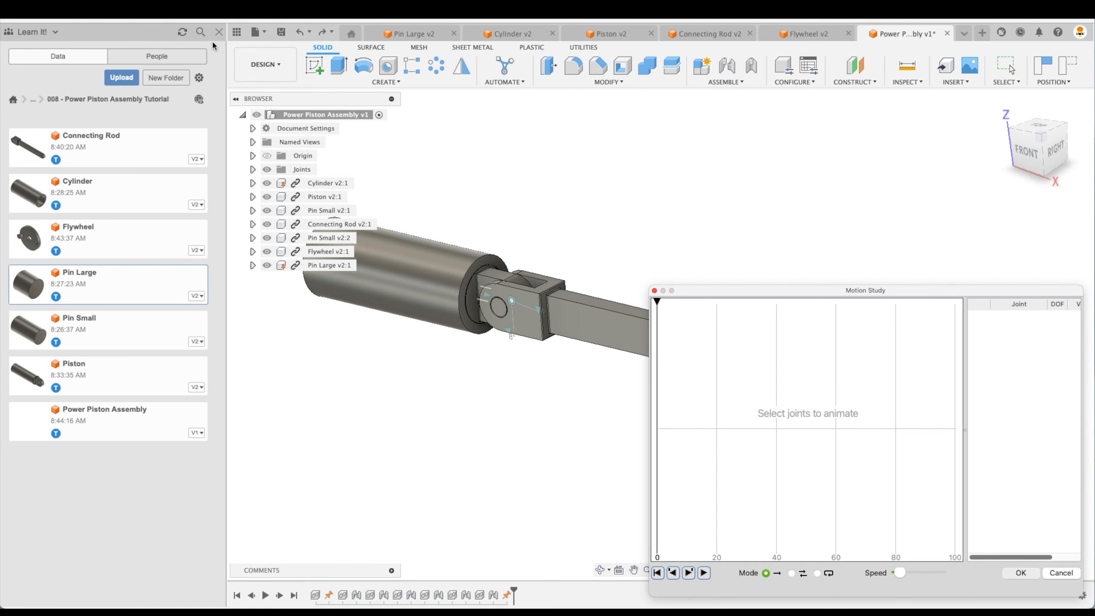
pyautogui.click(218, 31)
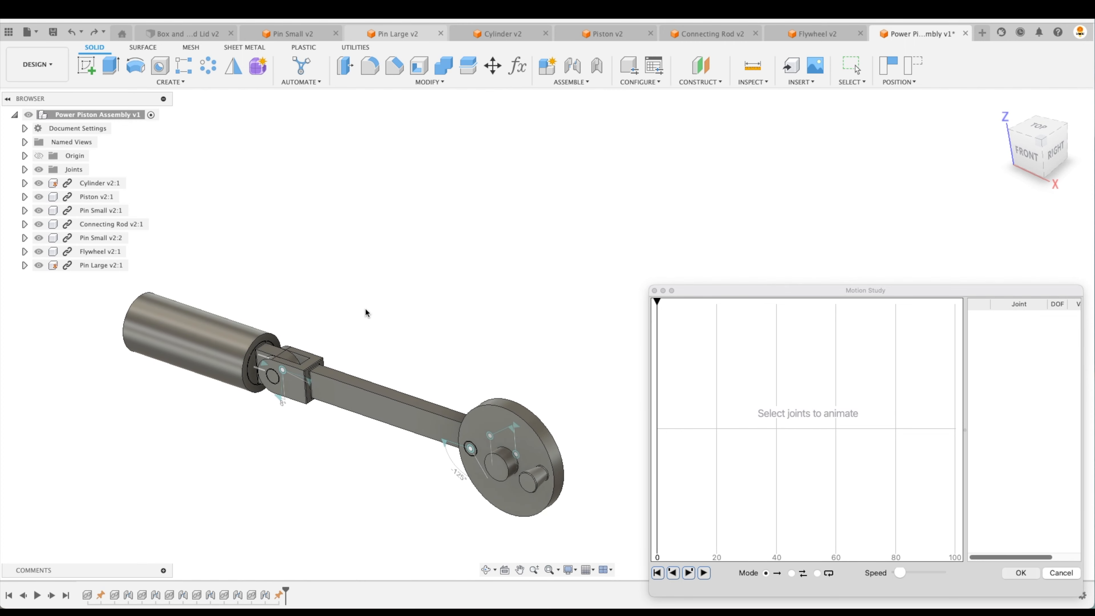
# Step: Add the Revolute 6 joint to the motion study and set its angle to 360 degrees at step 100
pyautogui.click(25, 169)
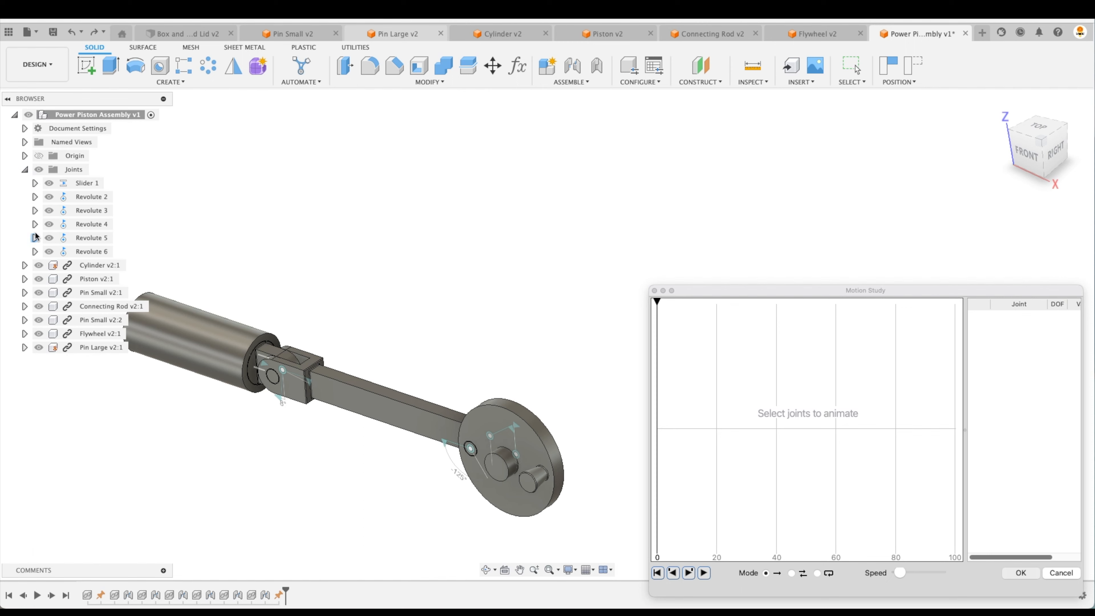
pyautogui.click(80, 254)
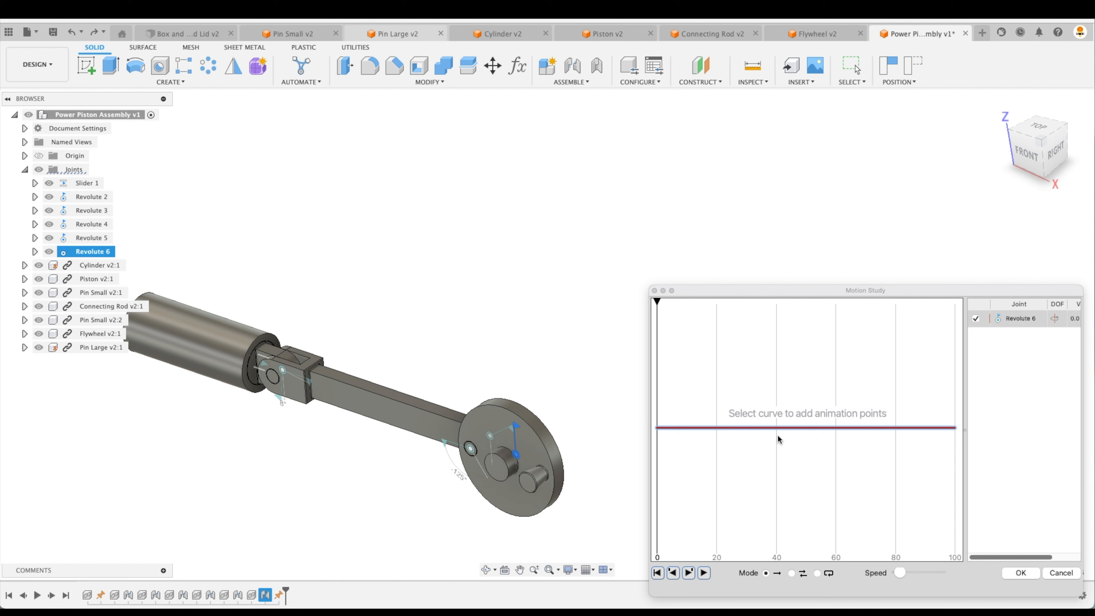
pyautogui.click(955, 428)
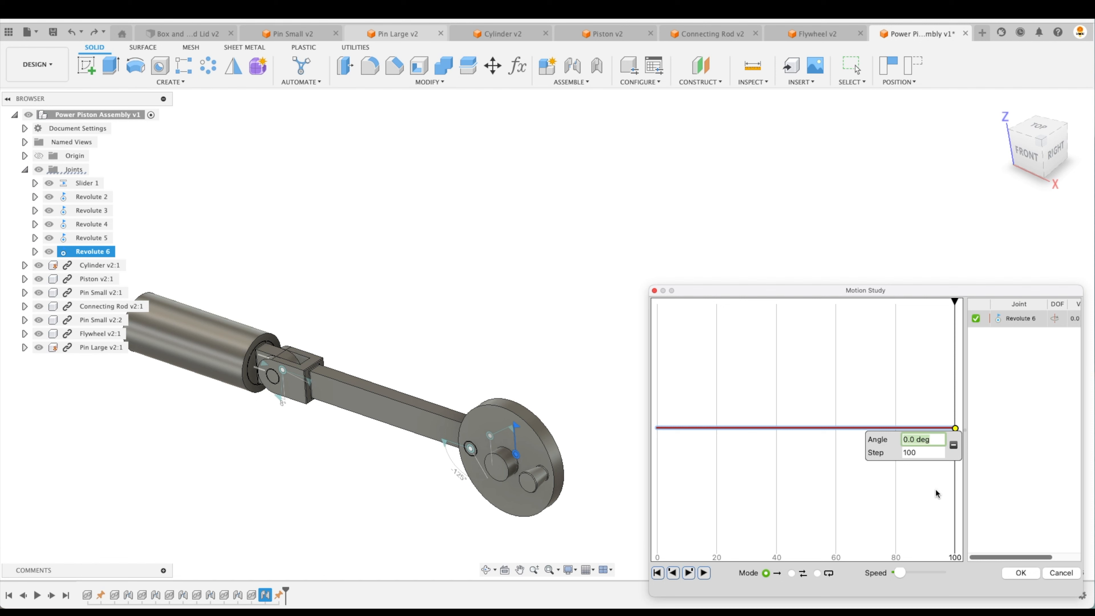
pyautogui.write('360')
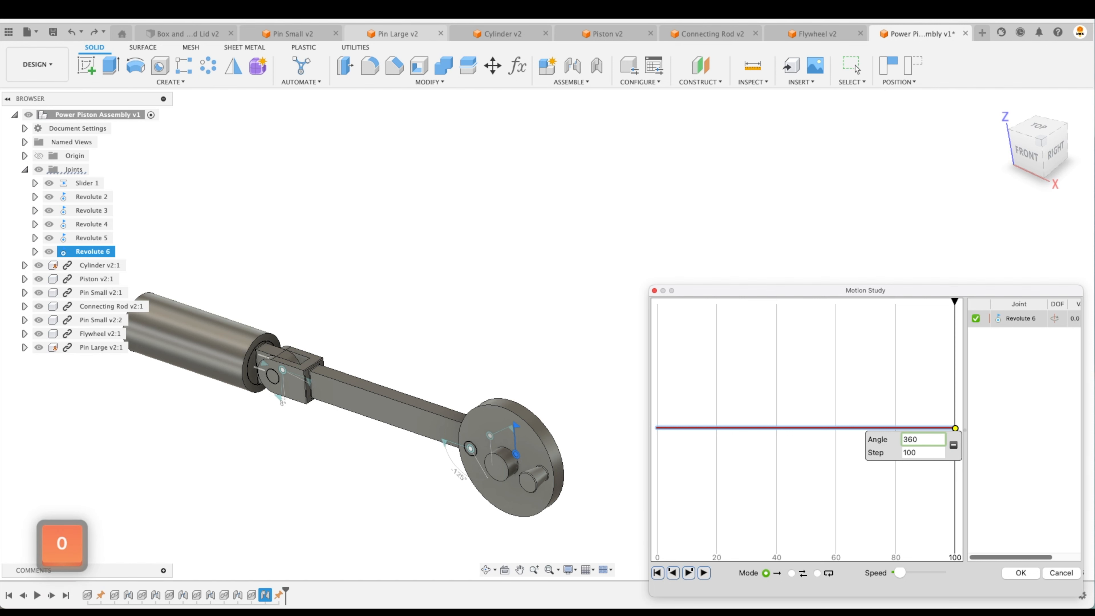
pyautogui.press('Return')
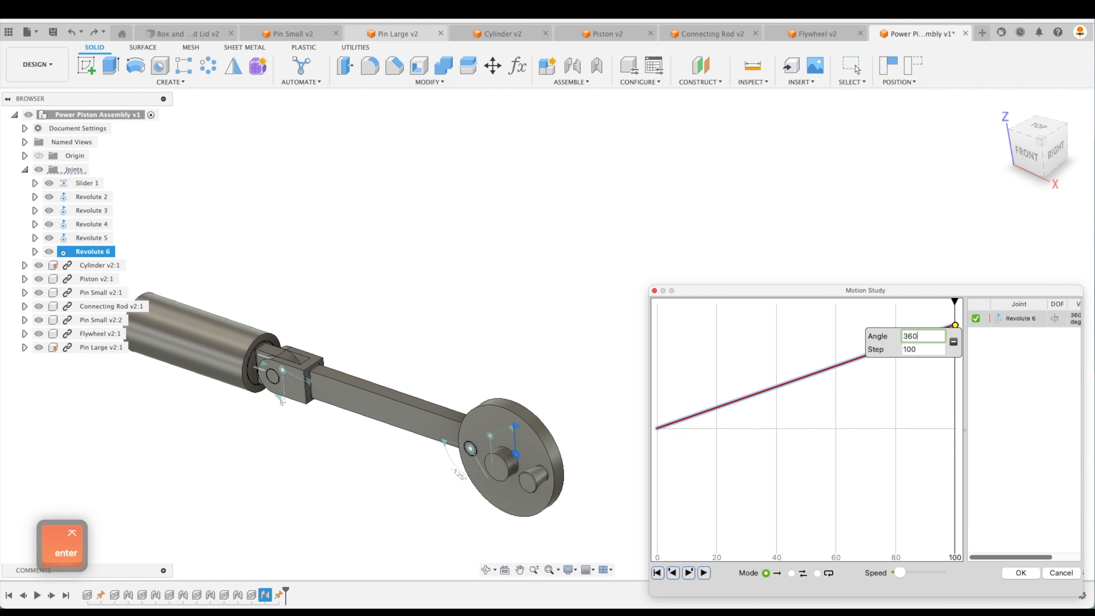
# Step: Play the motion study once, set the playback mode to loop, and play it again
pyautogui.click(703, 573)
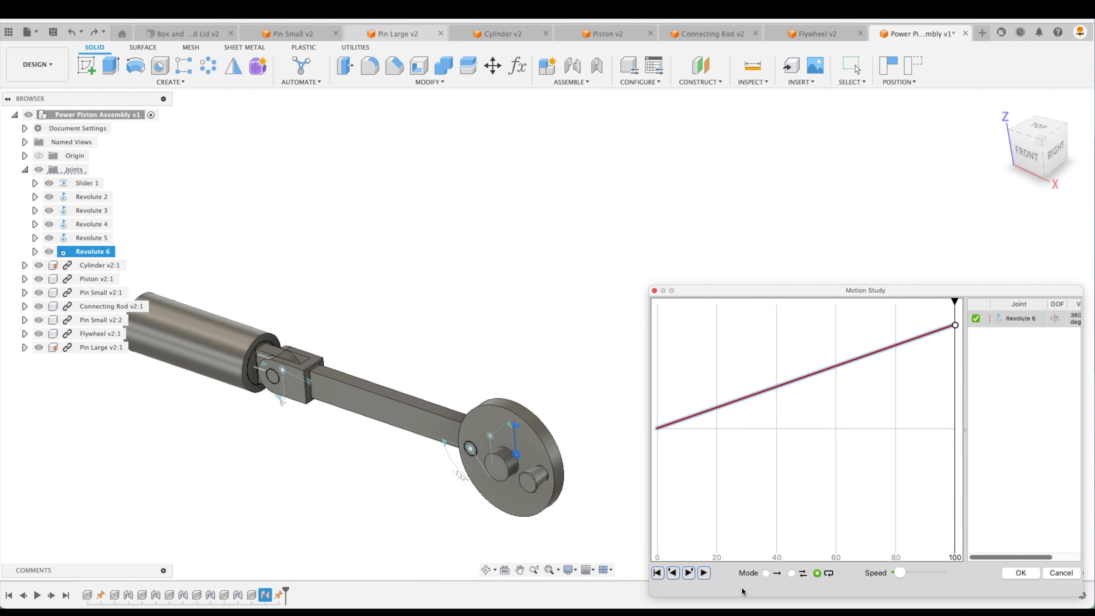
pyautogui.click(702, 573)
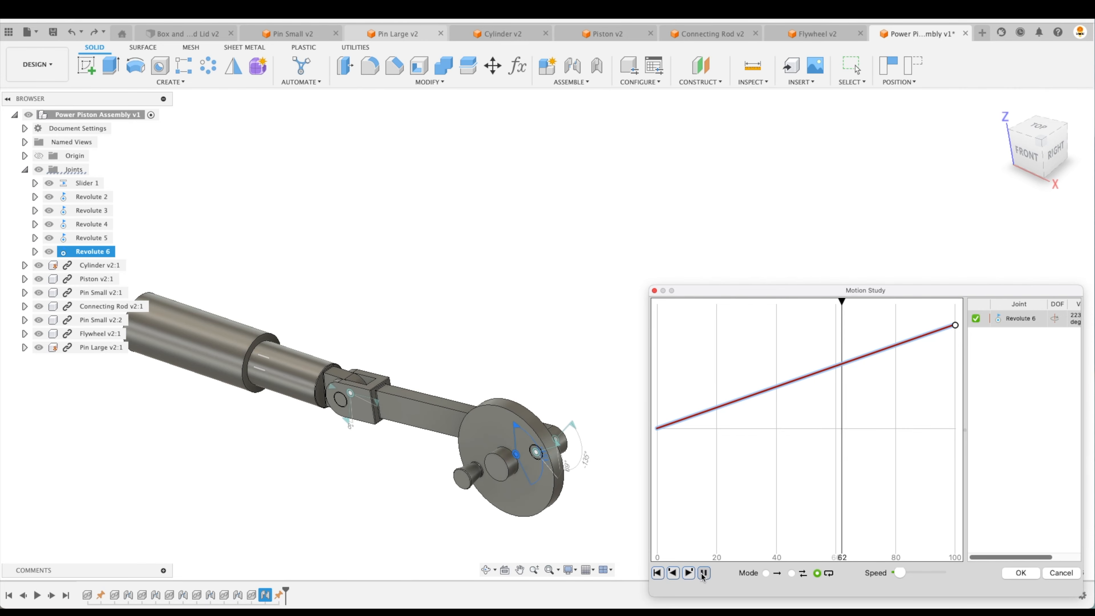